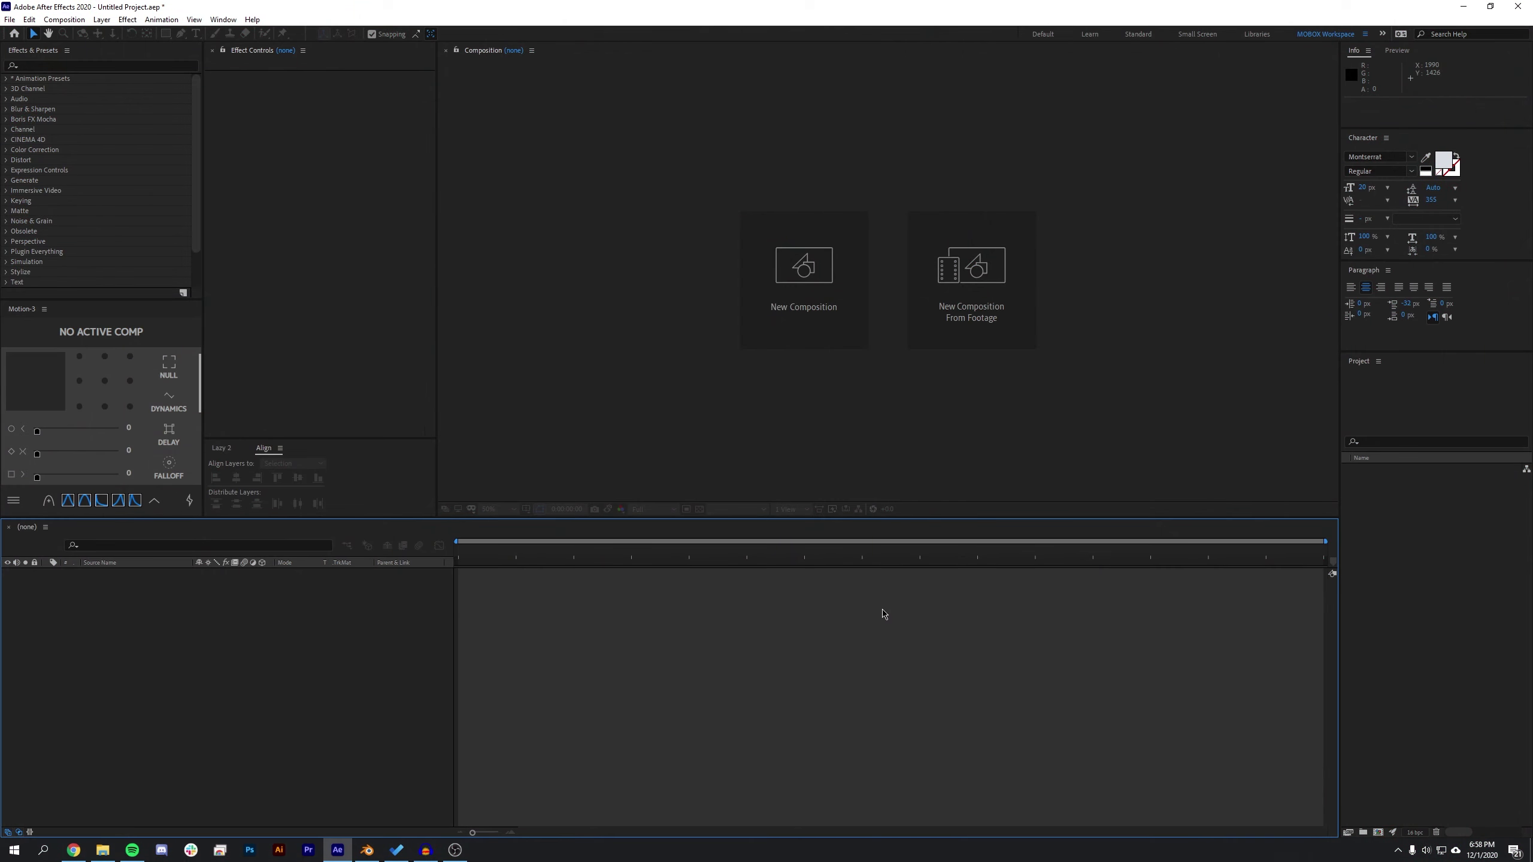
Create a 2000 × 2000 px composition and add a black solid filling it
click(826, 299)
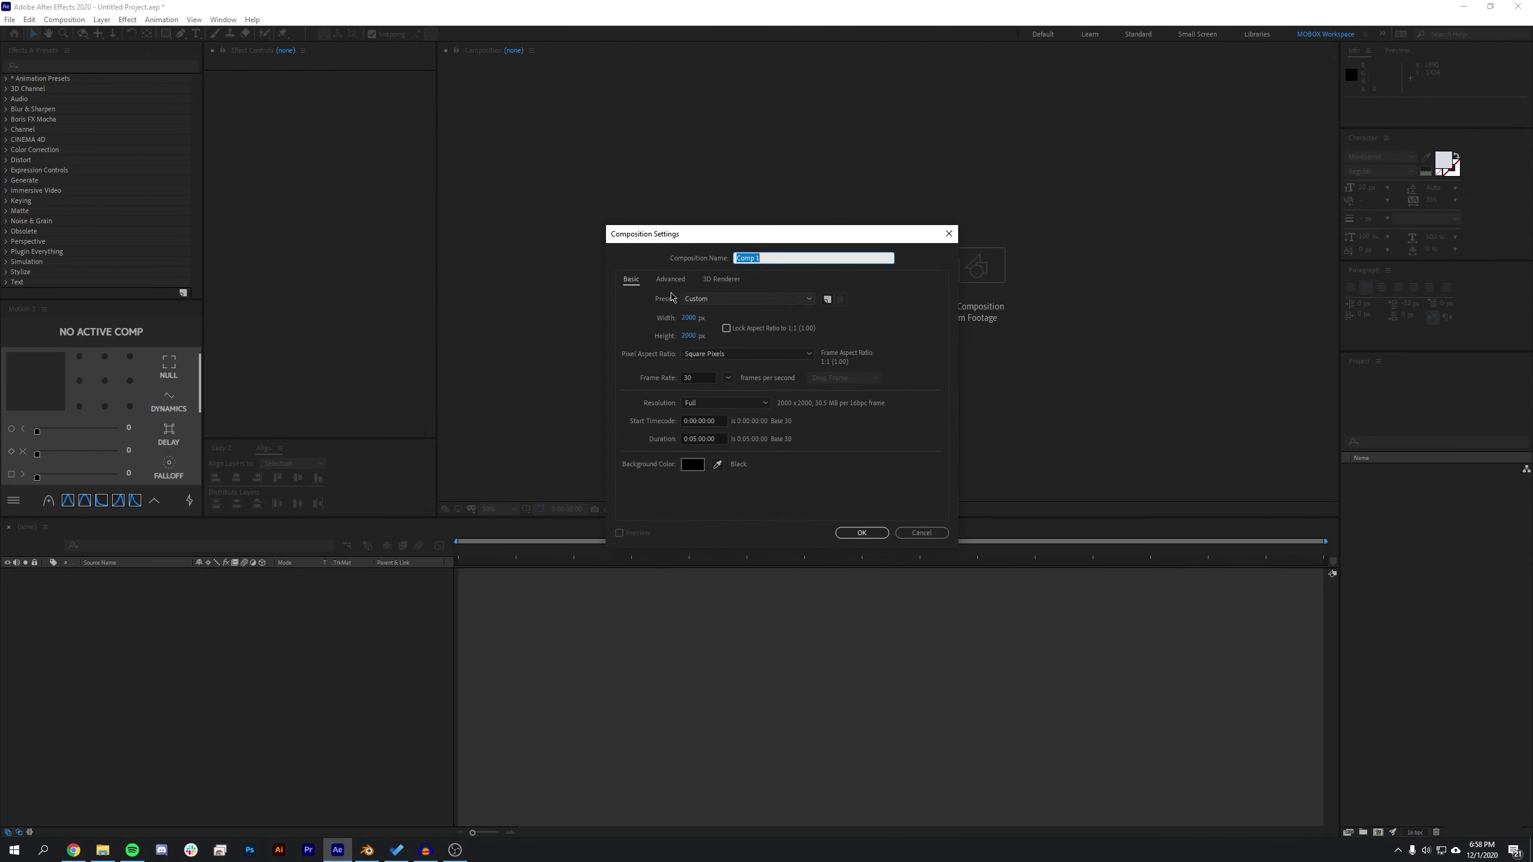
click(869, 532)
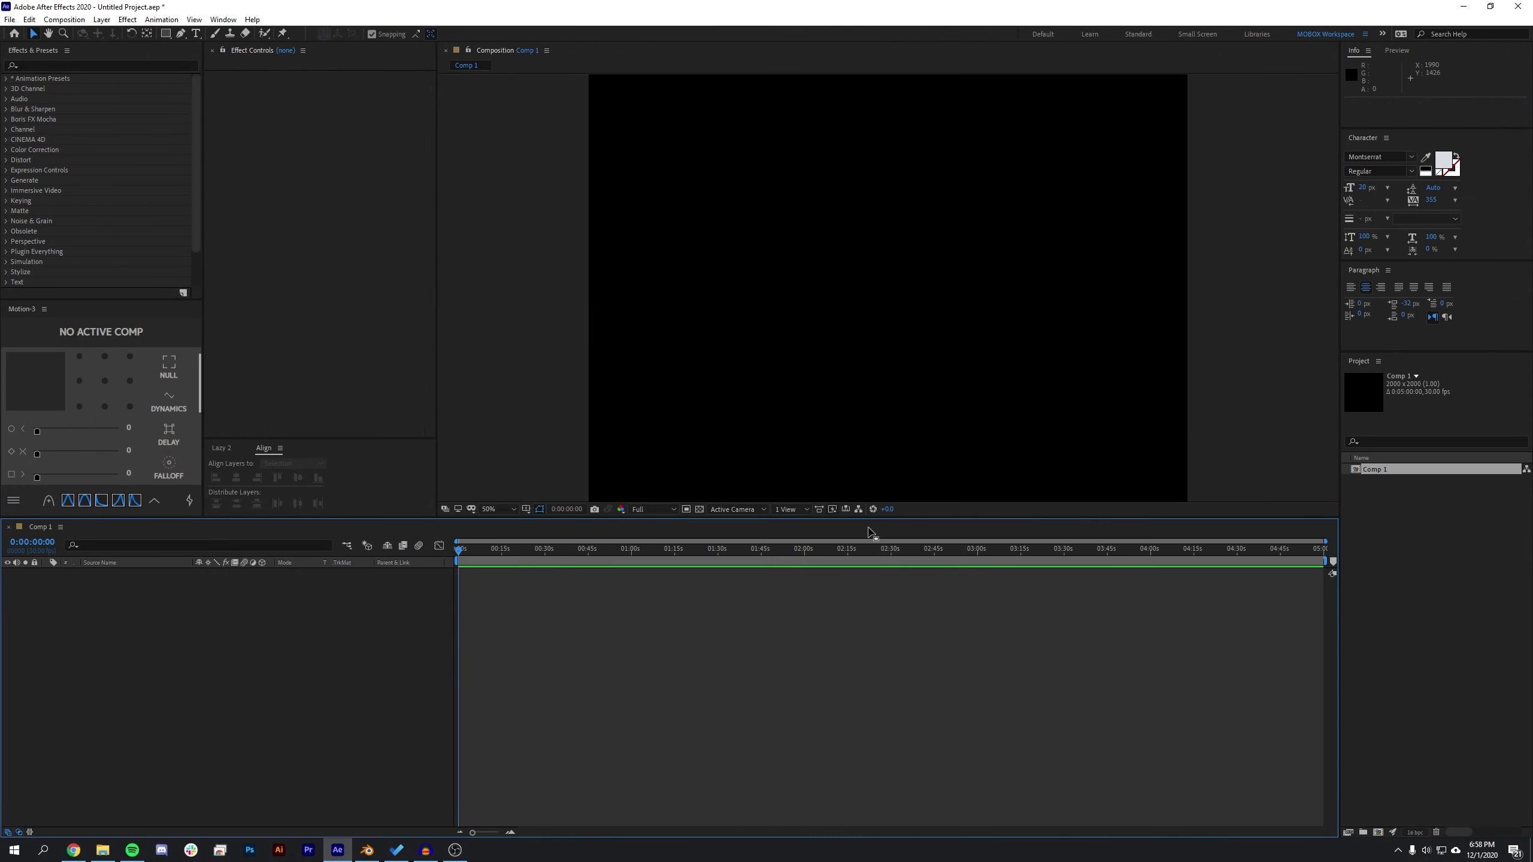
click(101, 19)
mouse_move(121, 31)
click(301, 45)
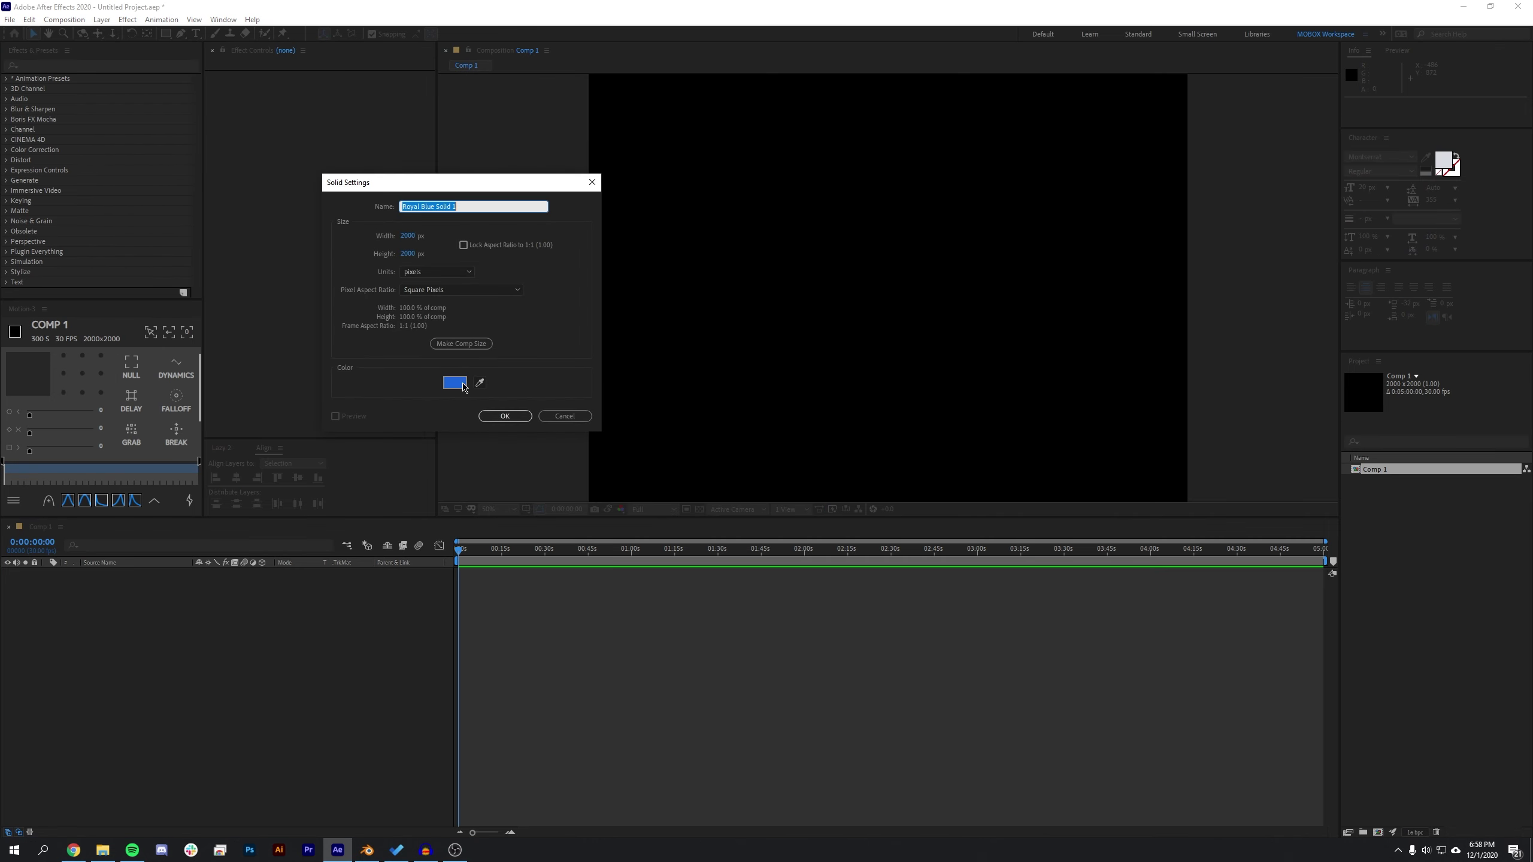
click(455, 383)
drag(1028, 348, 969, 434)
click(1264, 265)
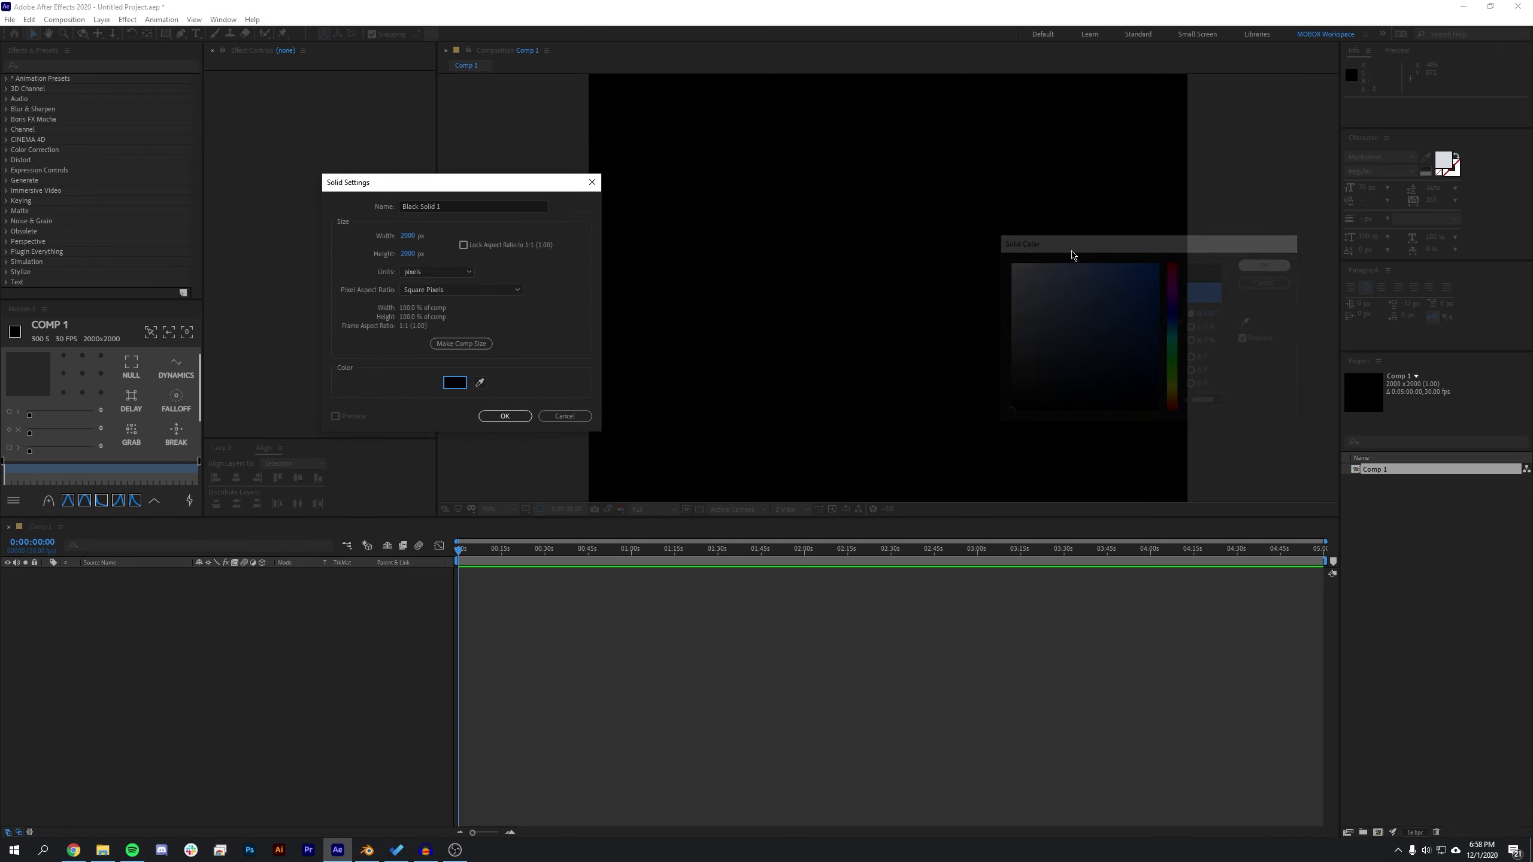
click(505, 416)
Find the Fractal Noise effect and apply it to the black solid
click(98, 66)
text(f)
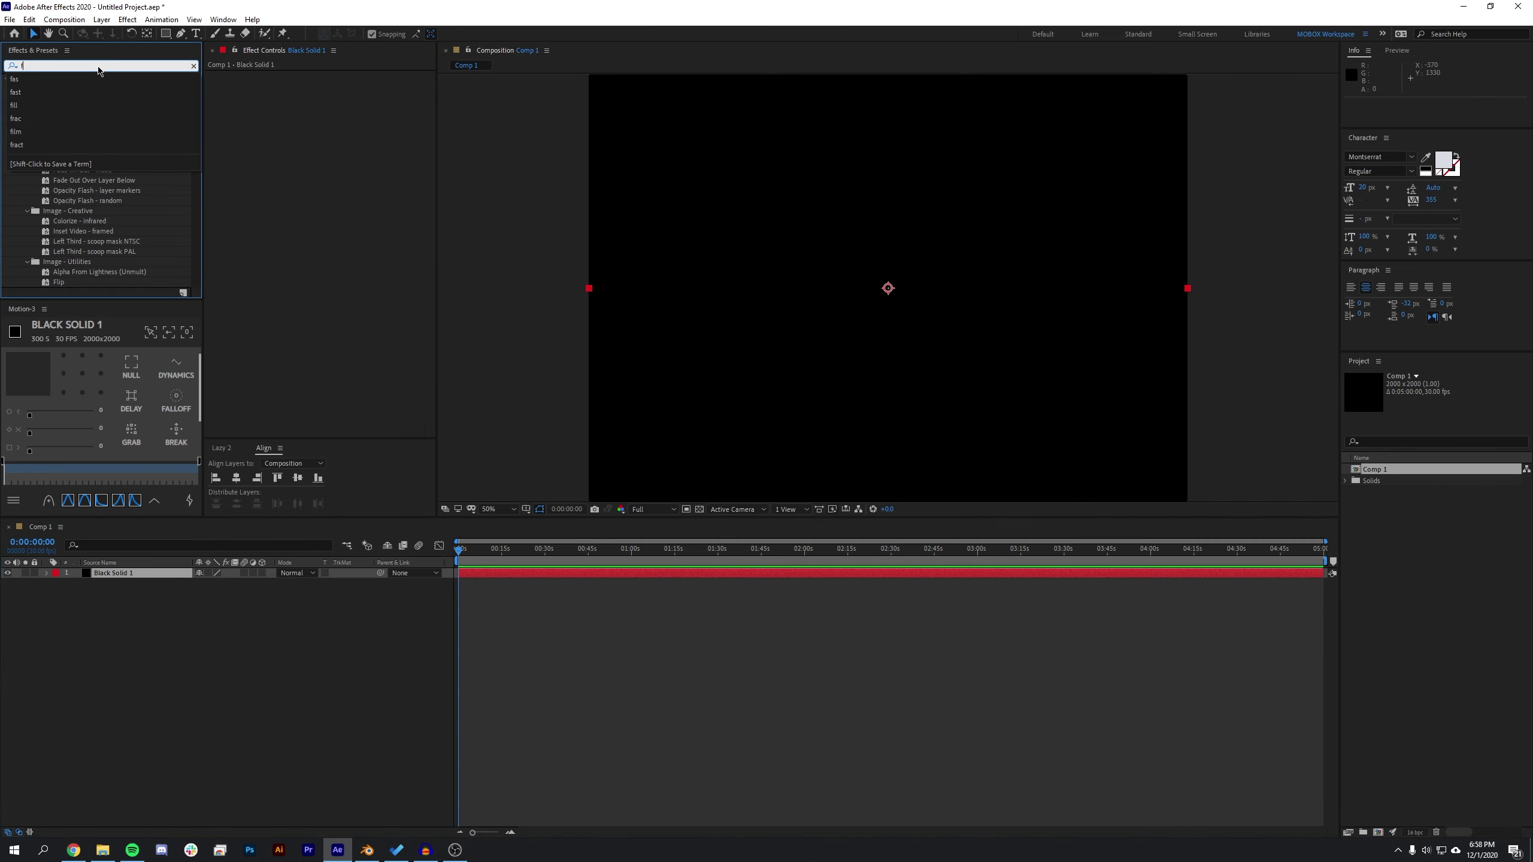
text(rac)
drag(76, 171, 887, 290)
Move the solid's anchor point from its centre to its top-left corner
scroll(894, 292, down, 2)
key(t)
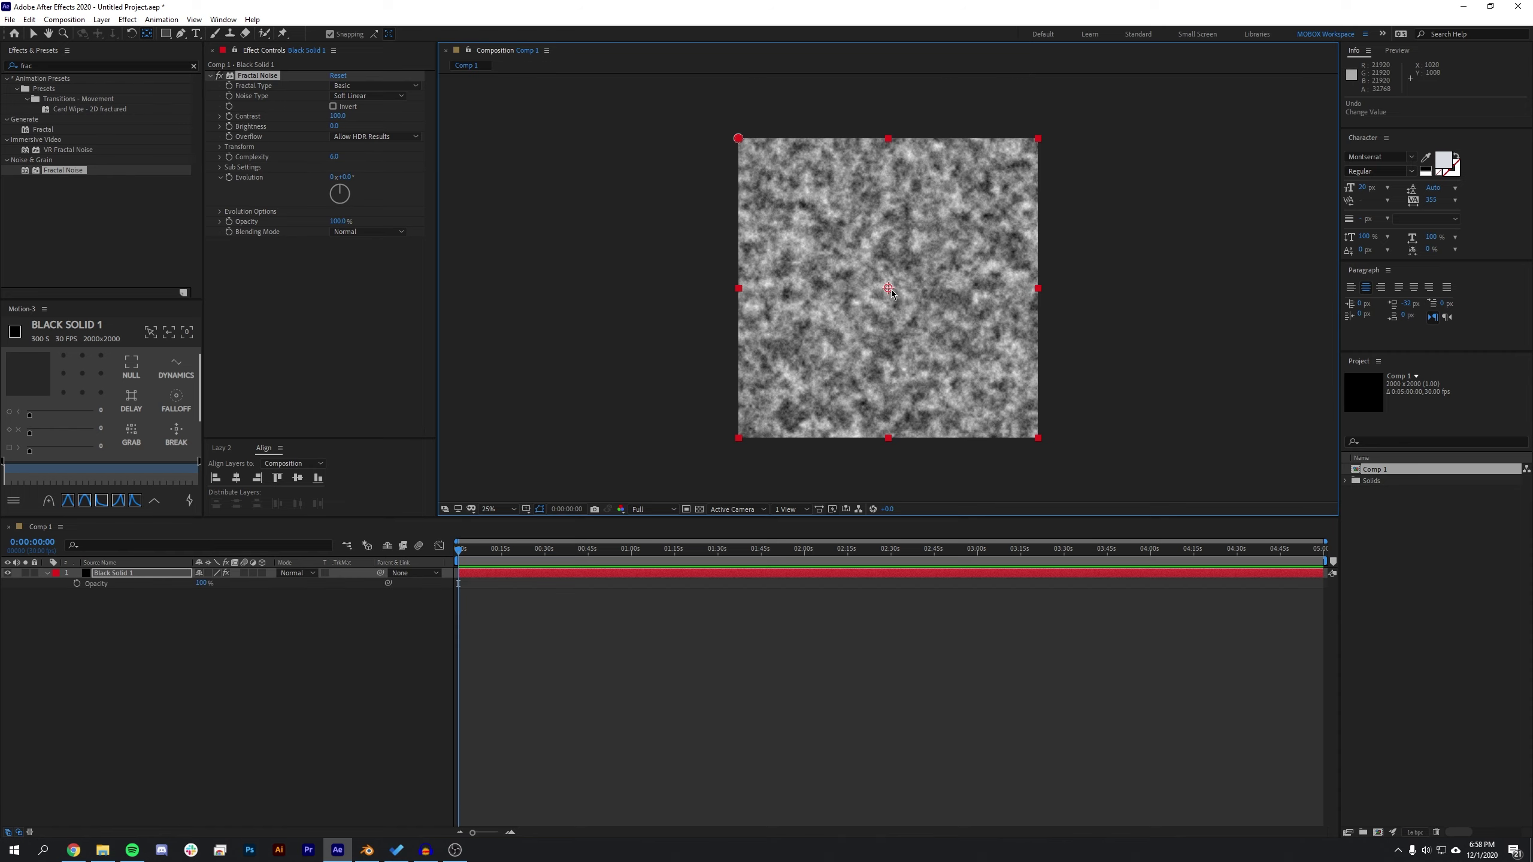
click(1135, 255)
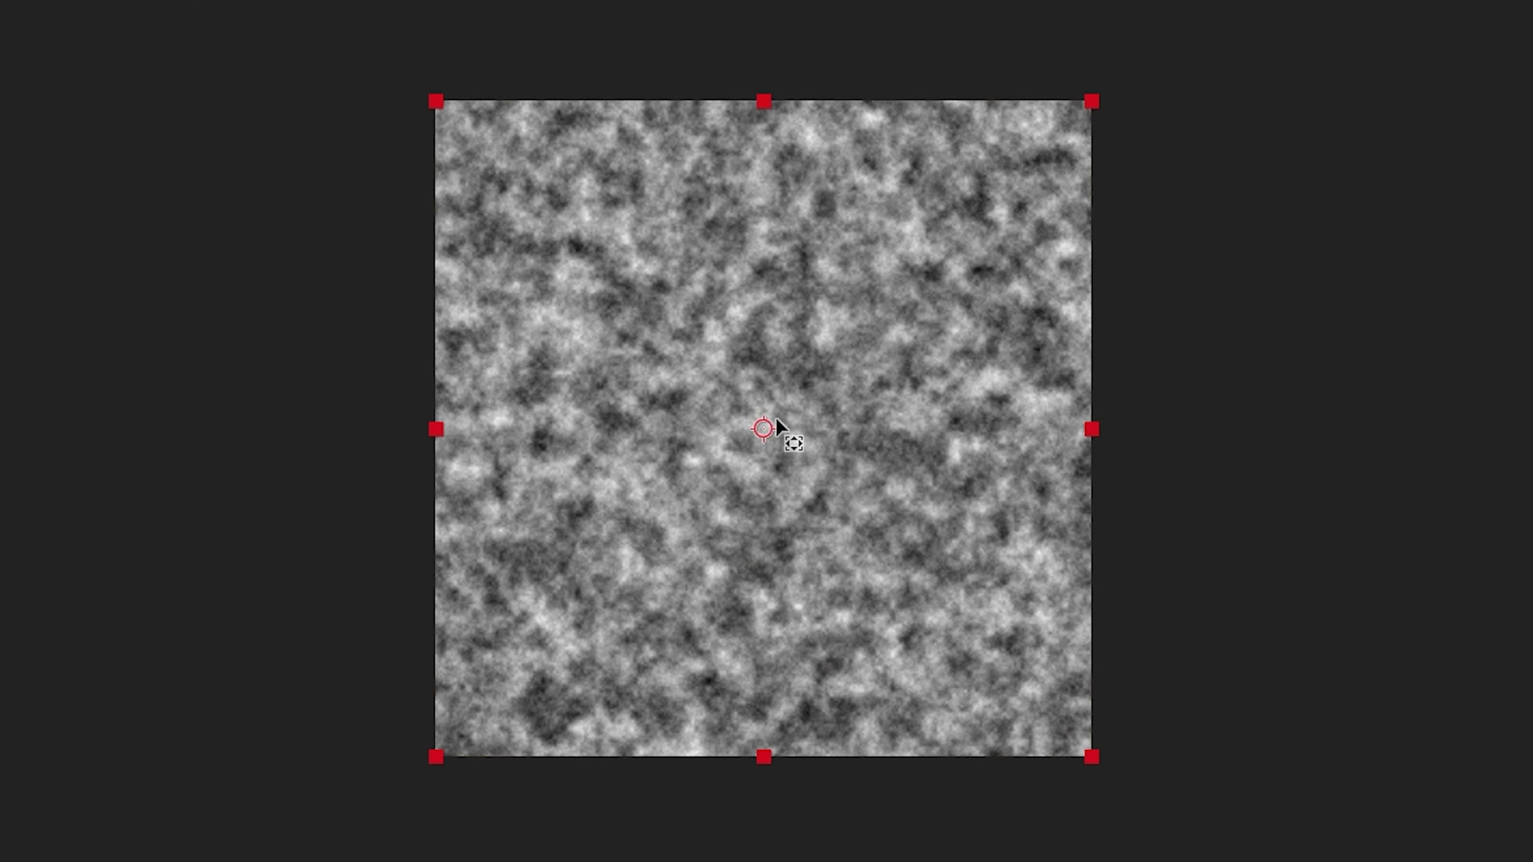
drag(888, 288, 835, 222)
drag(647, 286, 448, 113)
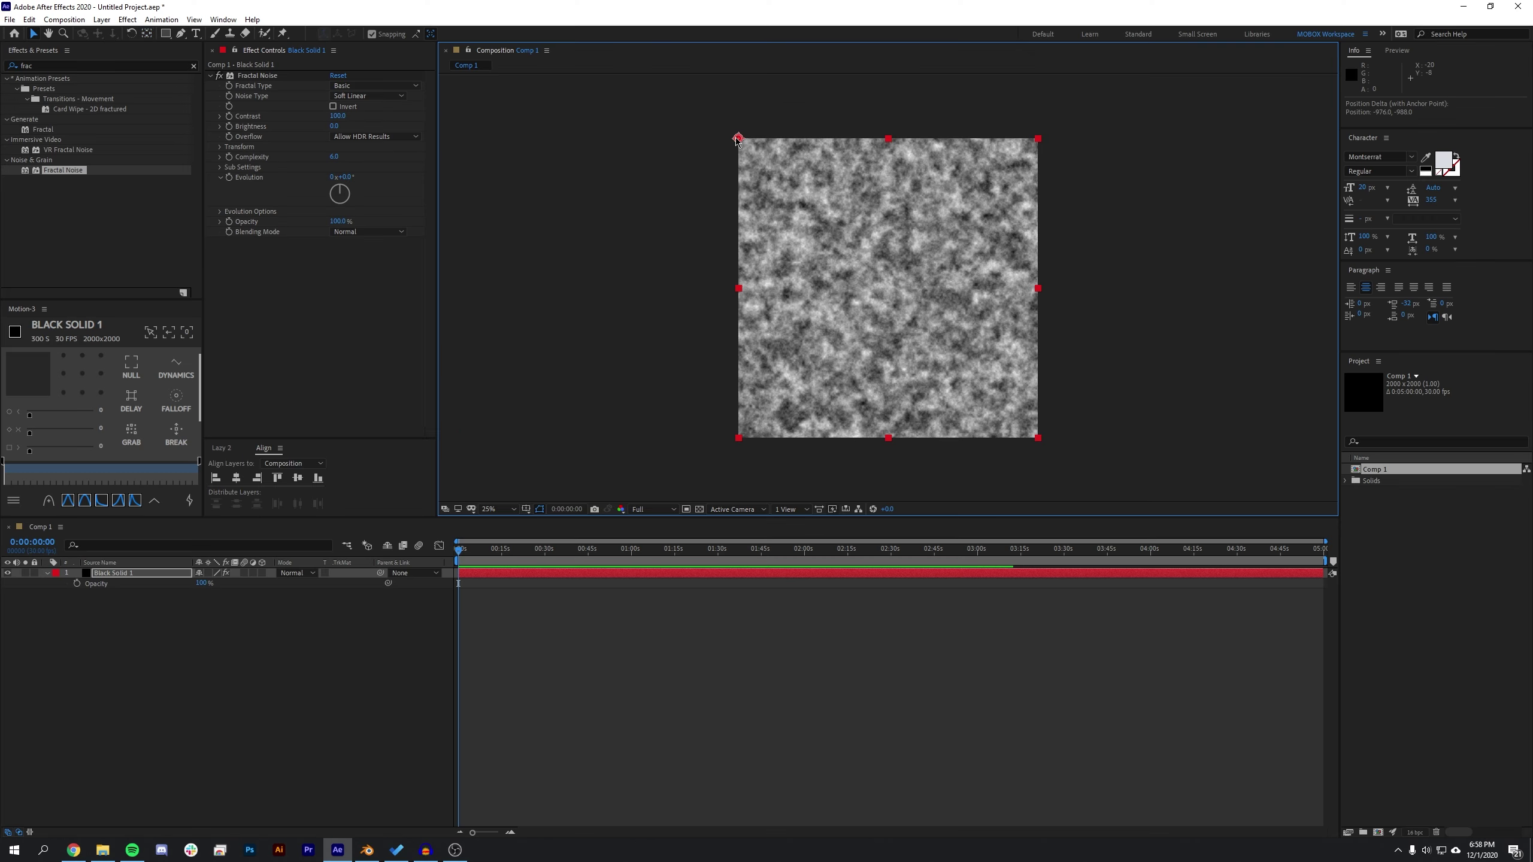
Move the solid so its top-left corner sits at the composition's centre, setting its position to 1000, 1000
drag(738, 141, 881, 300)
key(p)
click(206, 583)
text(1000)
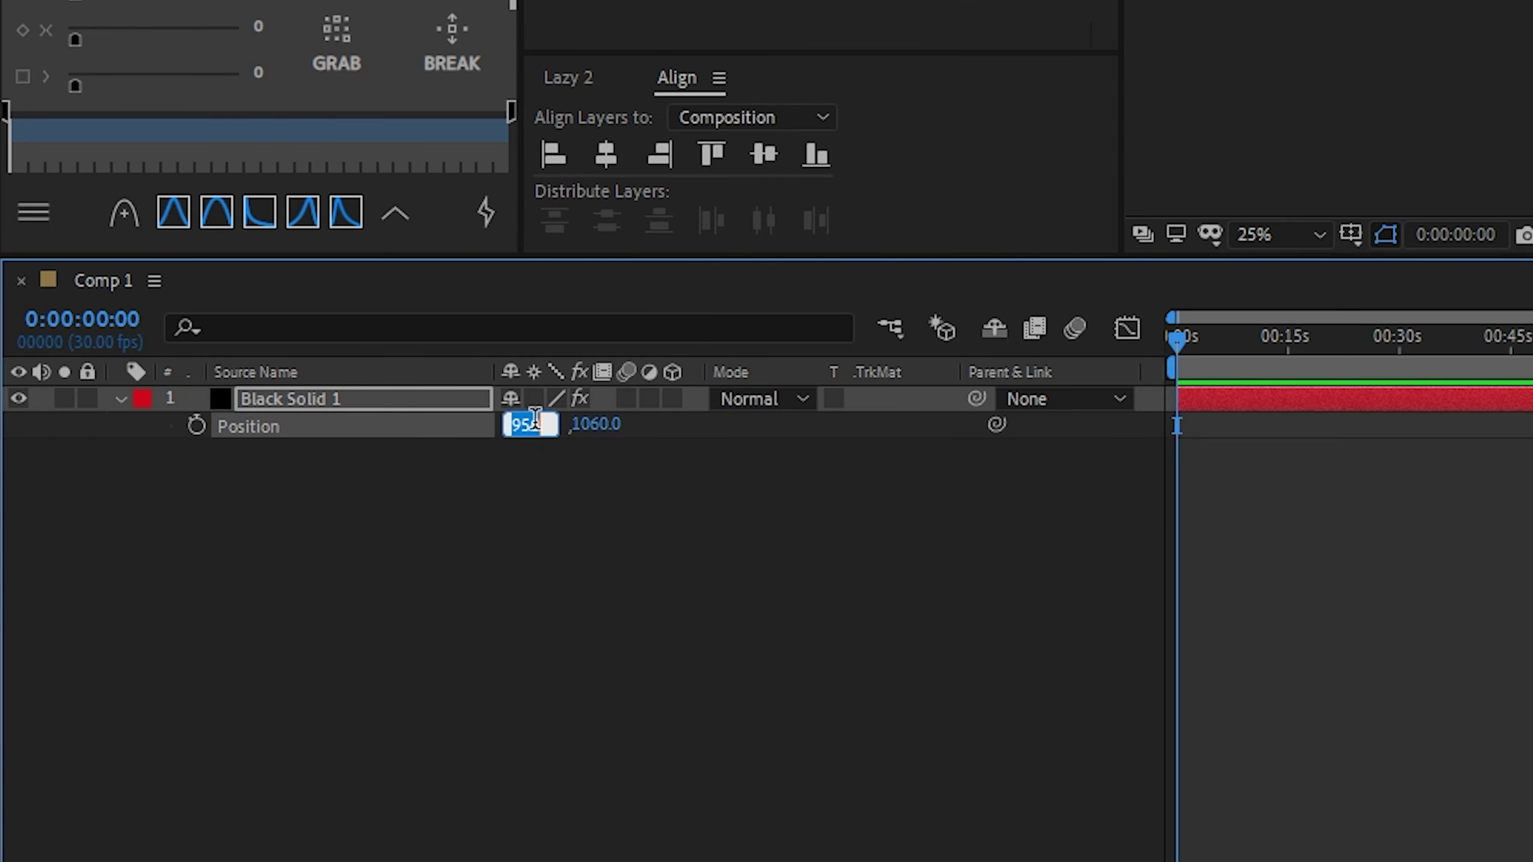
key(Tab)
text(1000)
key(Return)
click(481, 497)
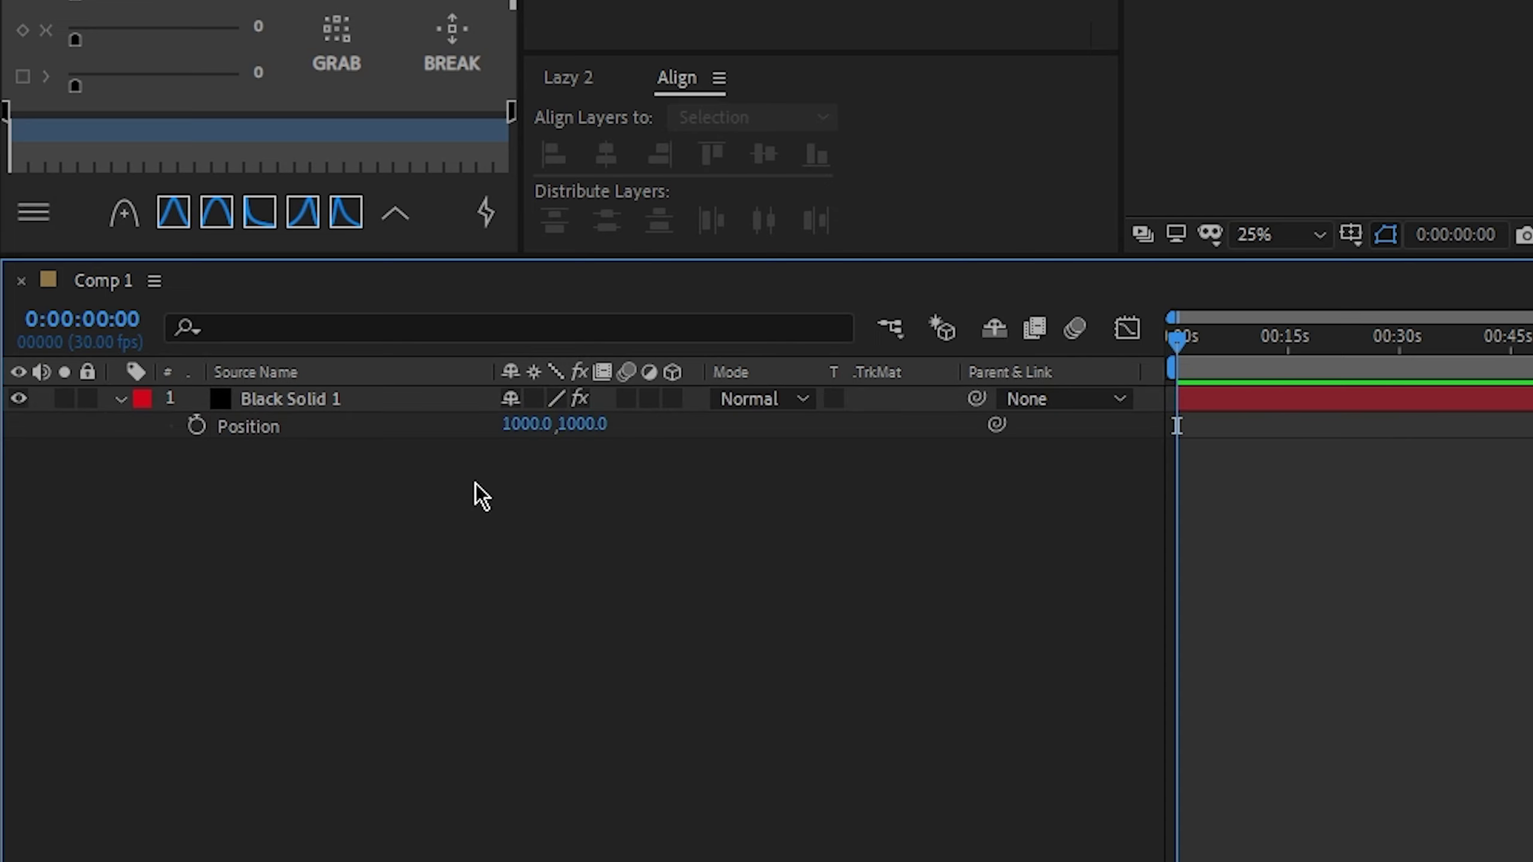
Apply CC RepeTile to the solid and expand it left by about 1089 and up by about 1120 to cover the composition
click(68, 66)
text(rep)
drag(47, 110, 613, 283)
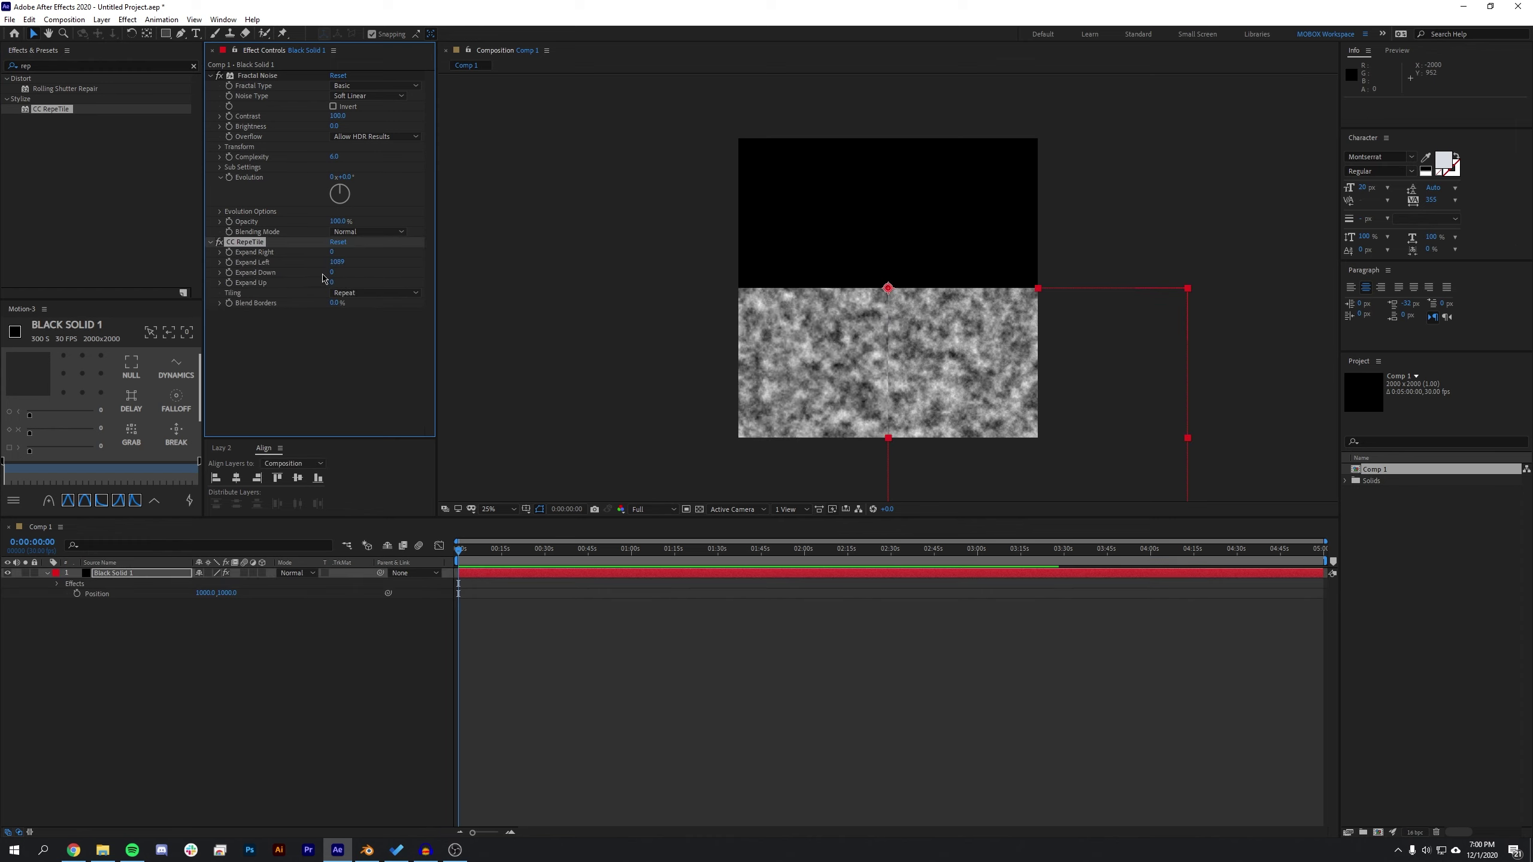
drag(333, 286, 712, 250)
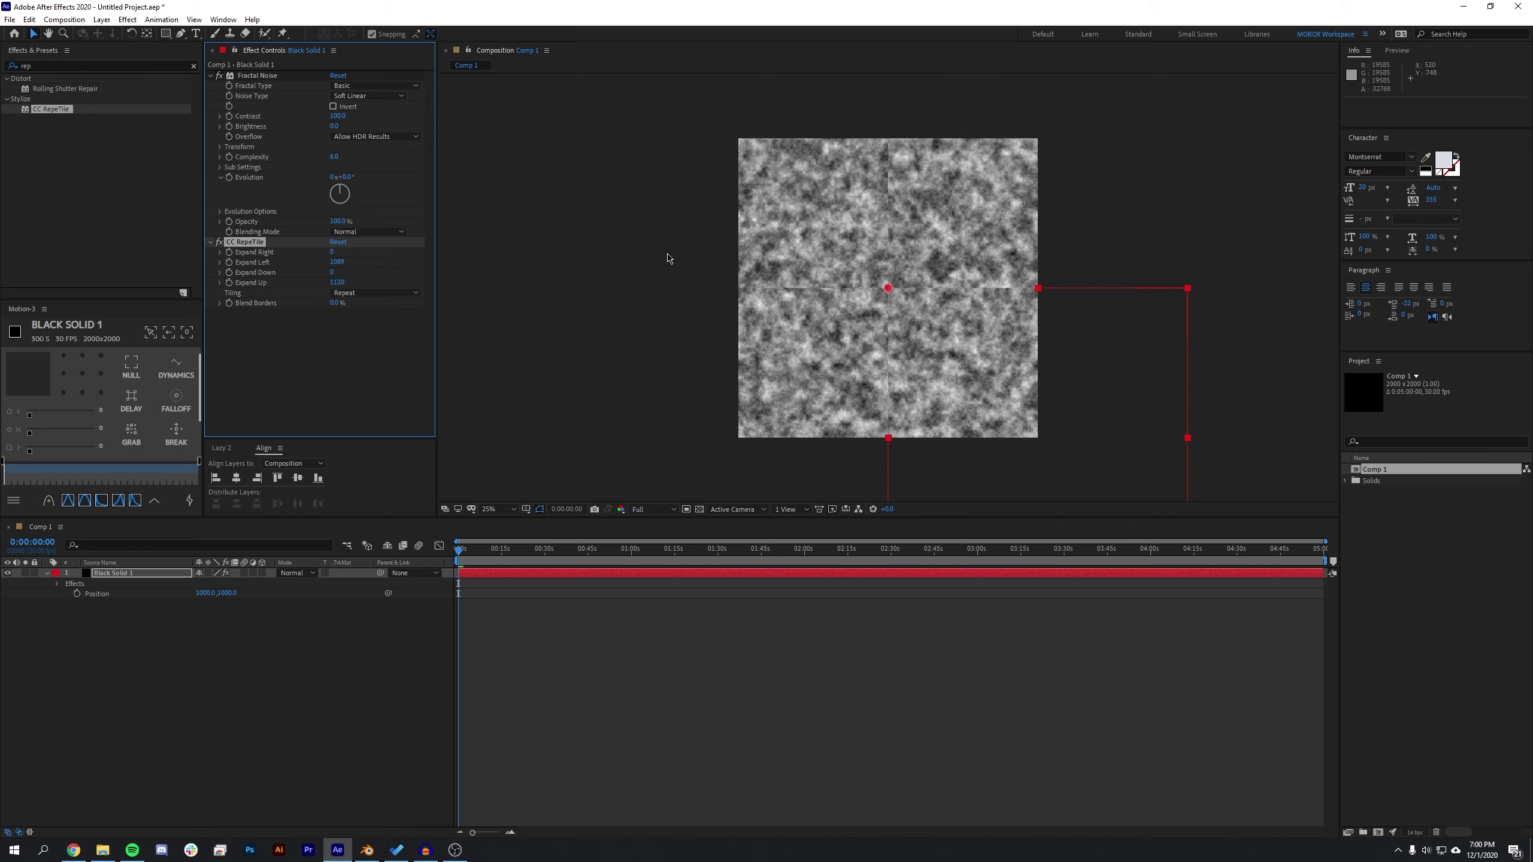
Set the CC RepeTile tiling mode to Checker Flip V
click(365, 293)
click(372, 332)
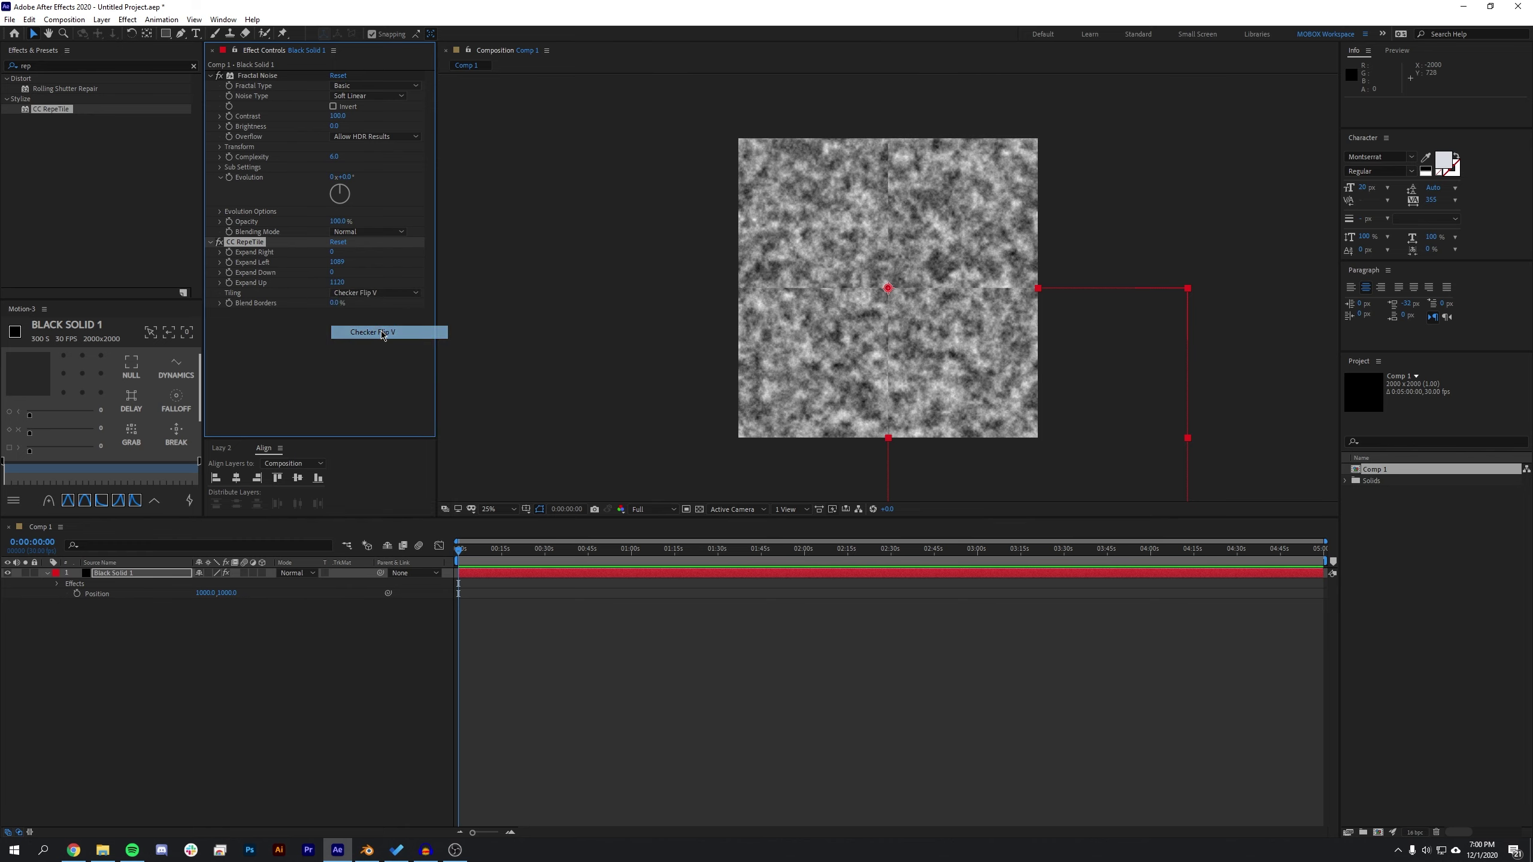
click(421, 650)
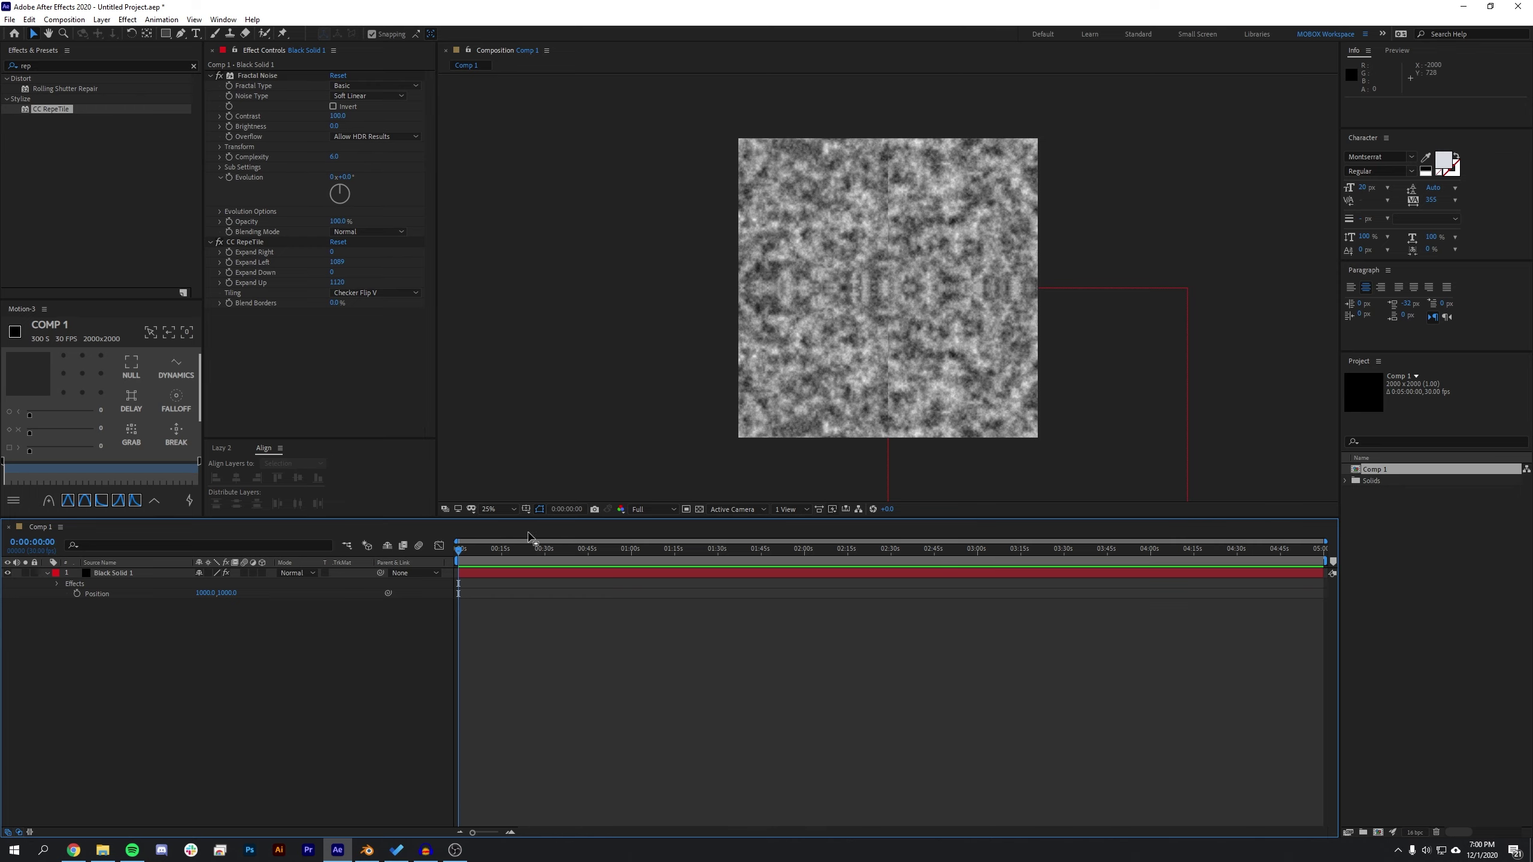
Draw a tall, narrow rectangle down the middle of the noise, extending past both frame edges, and fill it with black (000000)
click(165, 33)
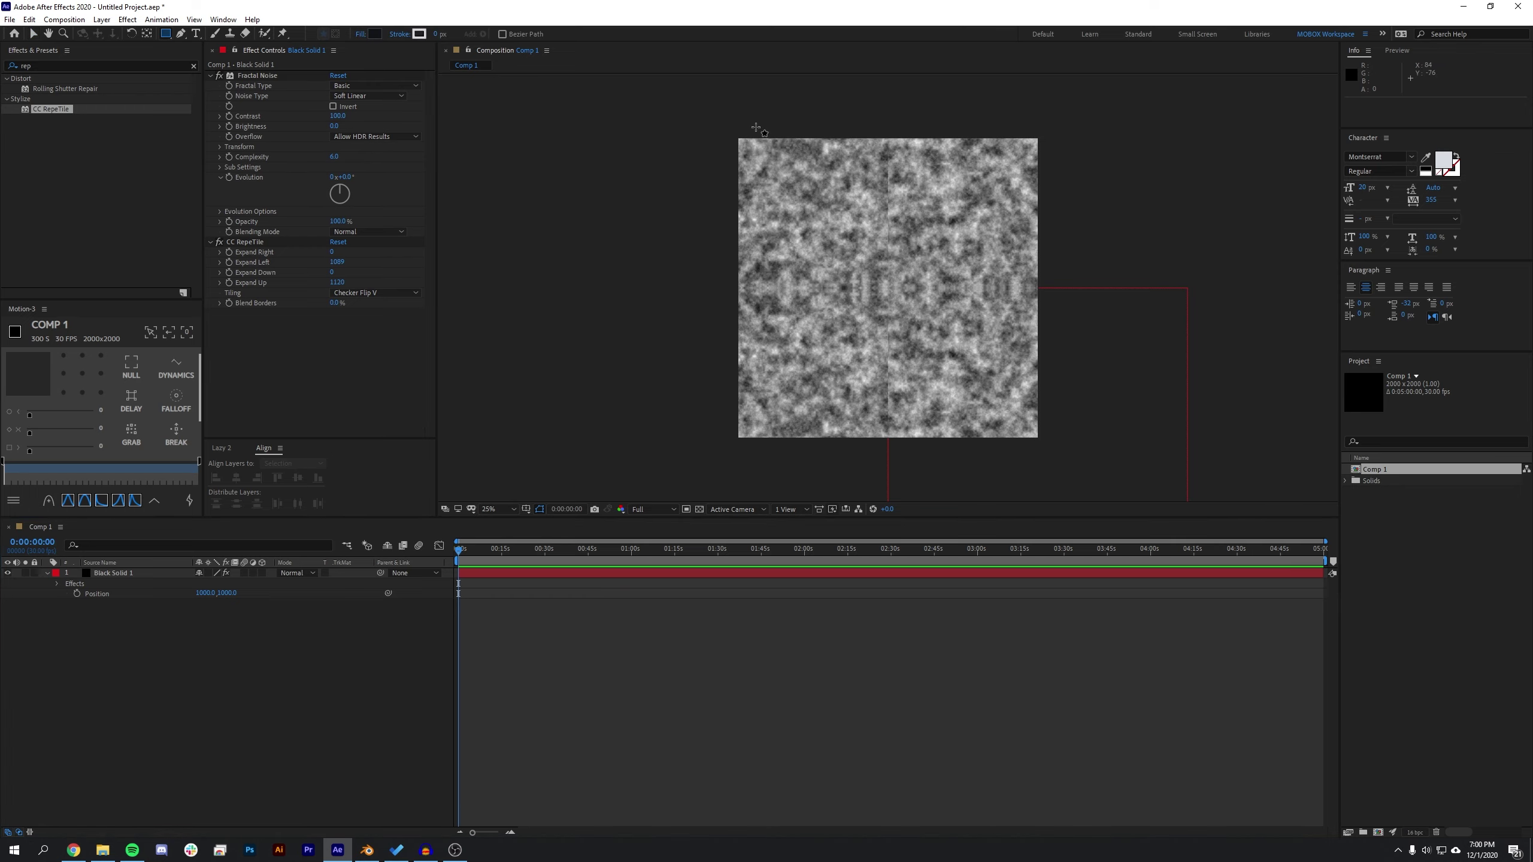
mouse_move(856, 115)
mouse_down()
mouse_move(926, 360)
mouse_move(927, 465)
mouse_up()
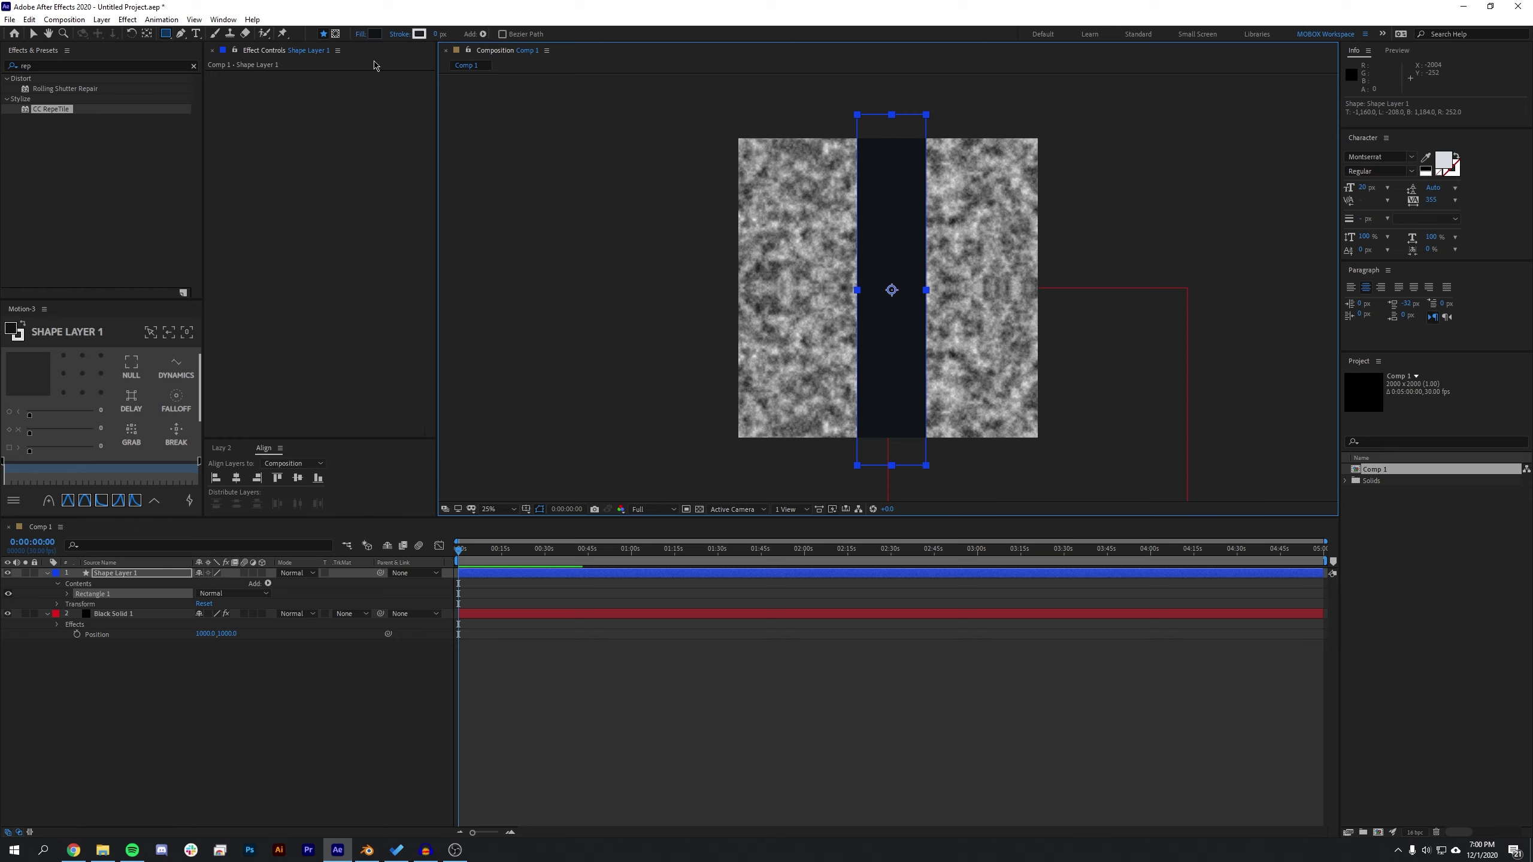
click(379, 34)
drag(1058, 382, 966, 439)
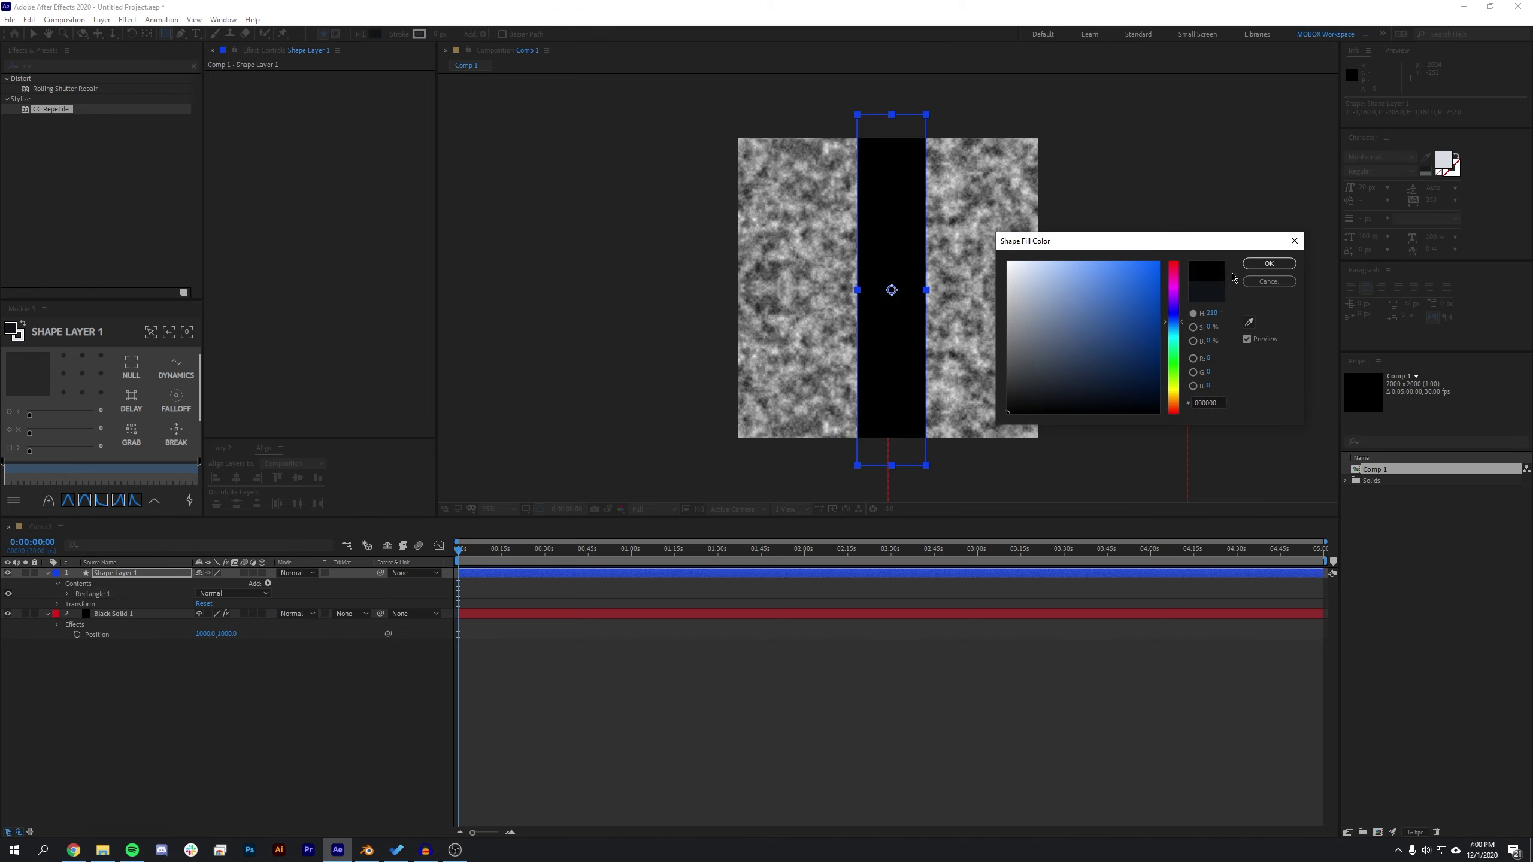
click(1261, 268)
Lower the rectangle layer's opacity to about 91% and nudge the rectangle onto the composition's centre
key(v)
click(150, 575)
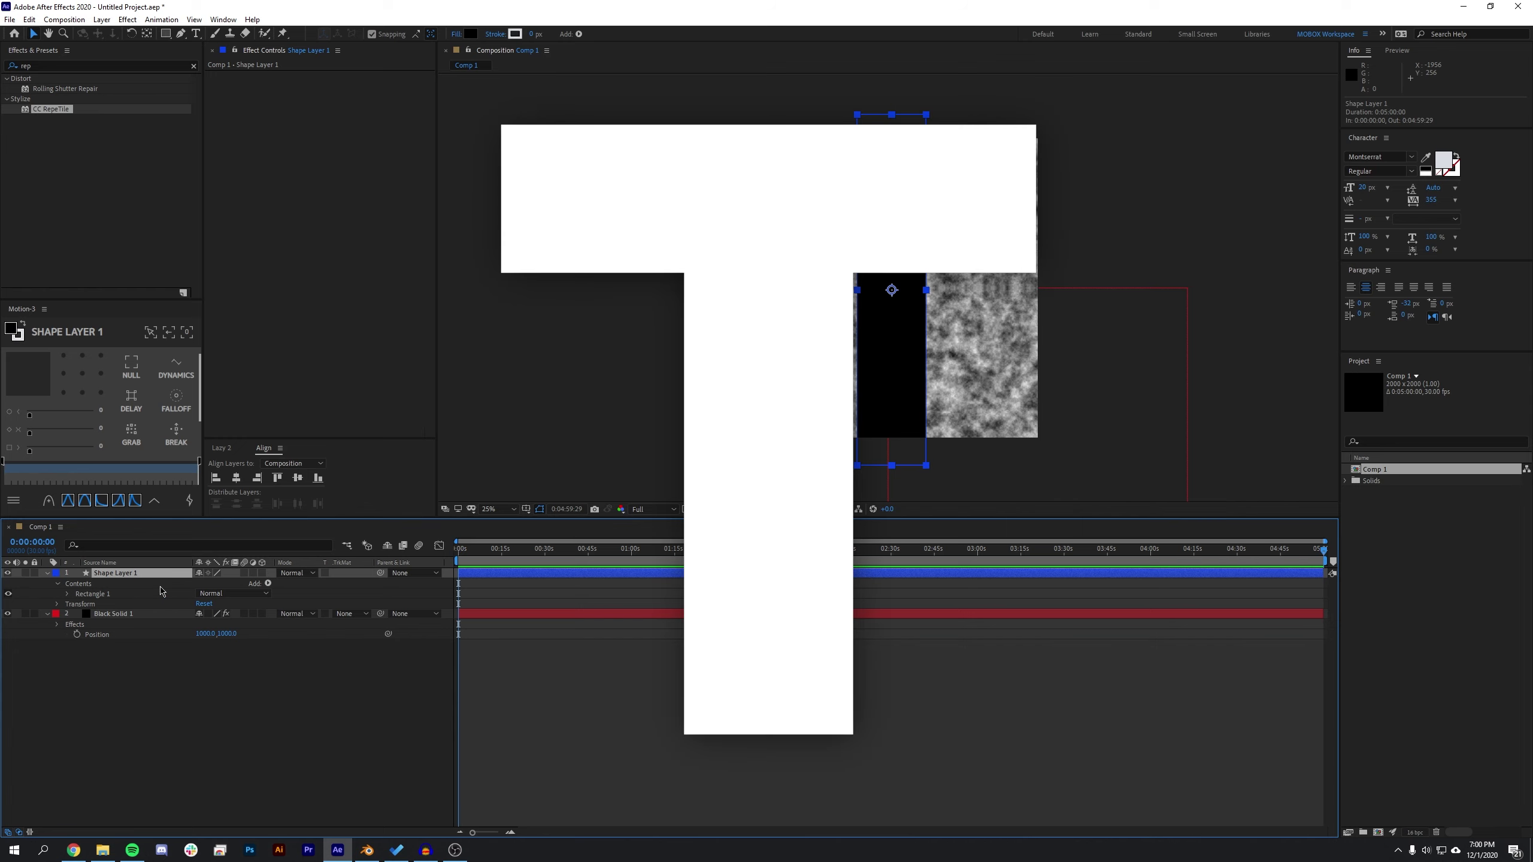
key(t)
drag(201, 583, 189, 584)
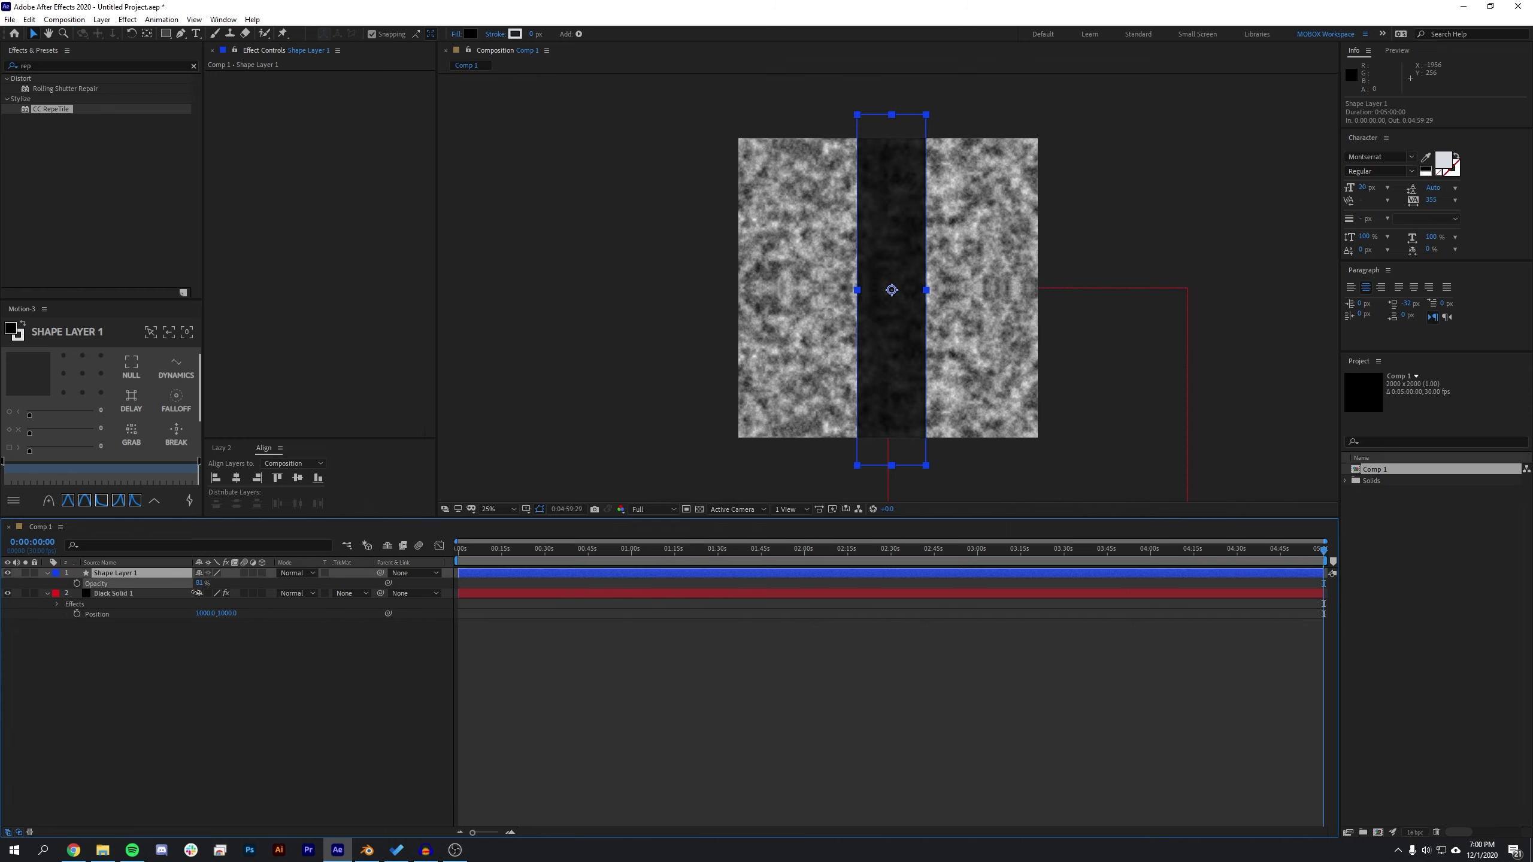
drag(888, 290, 884, 288)
click(915, 578)
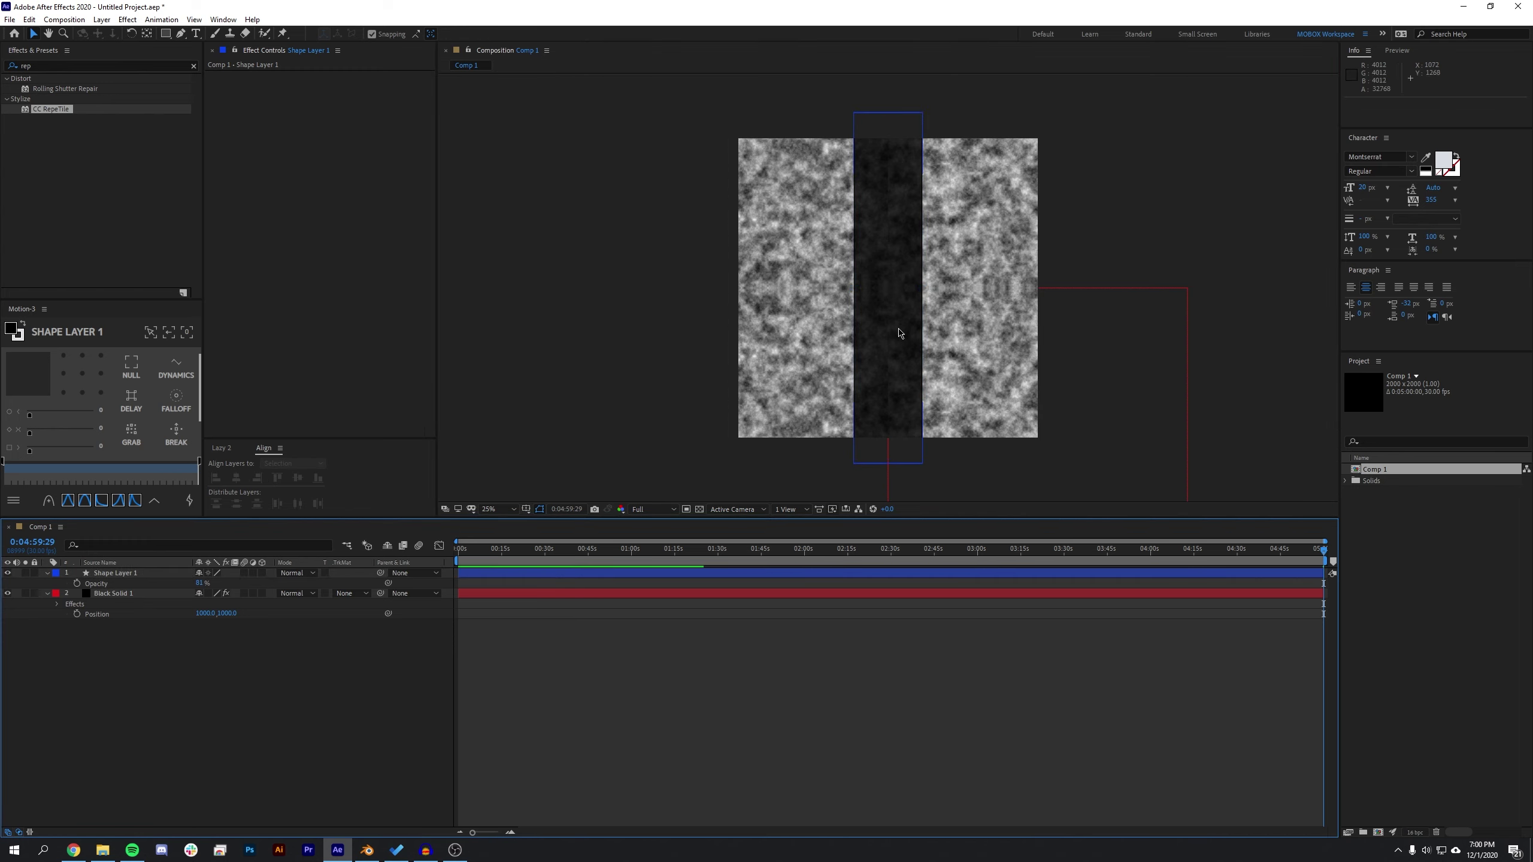
Apply Fast Box Blur to the rectangle layer with a blur radius of about 49
click(119, 66)
text(fast)
drag(64, 149, 357, 86)
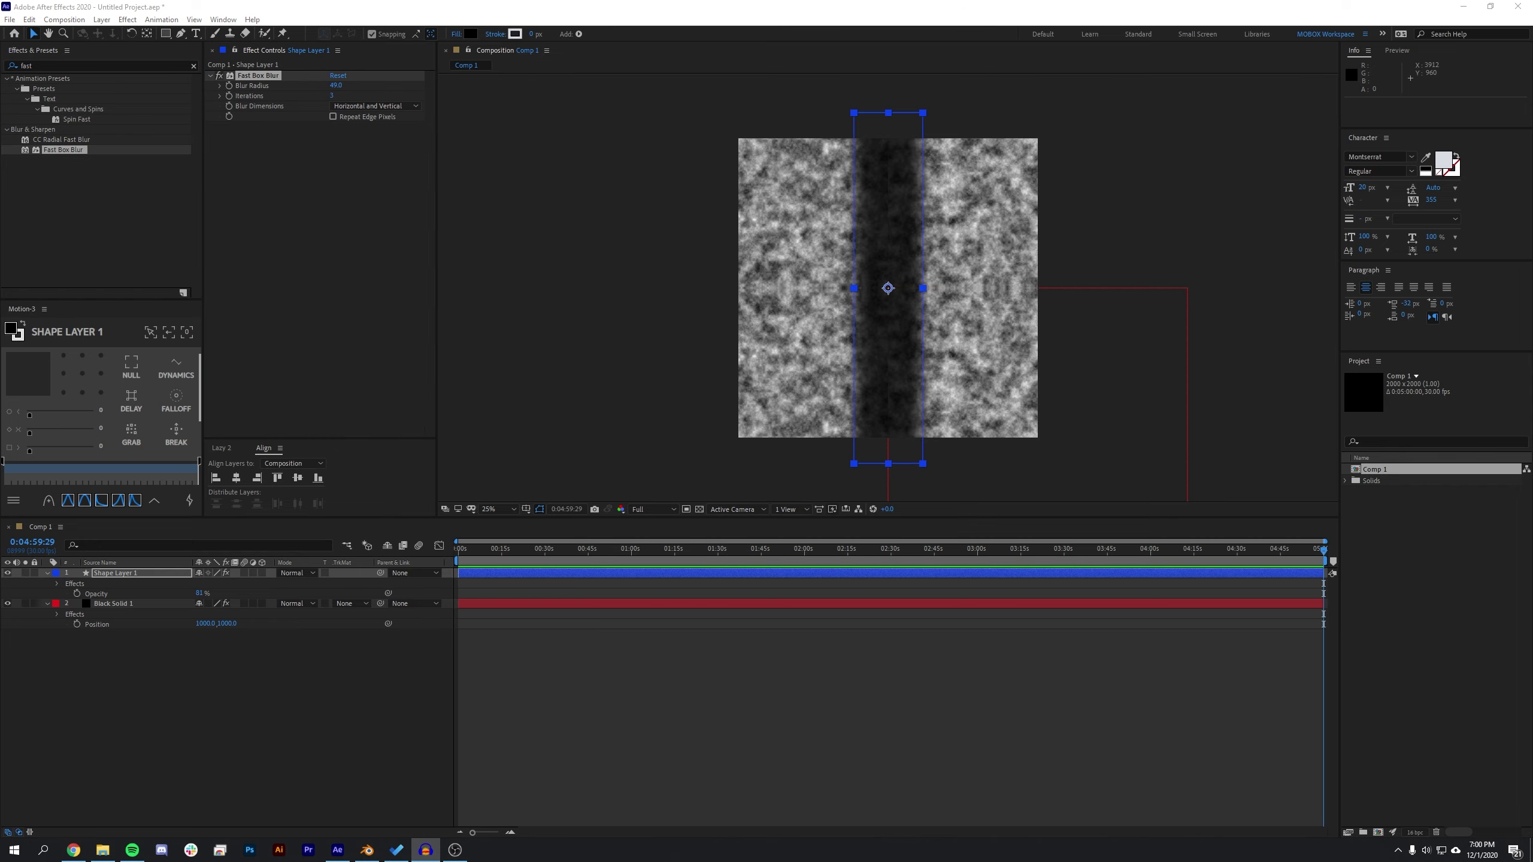
Narrow the blurred rectangle slightly, raise its opacity a little, and stretch it further beyond the frame's top and bottom edges
drag(923, 288, 918, 288)
drag(201, 595, 207, 594)
click(228, 725)
click(888, 136)
drag(889, 113, 890, 88)
click(331, 706)
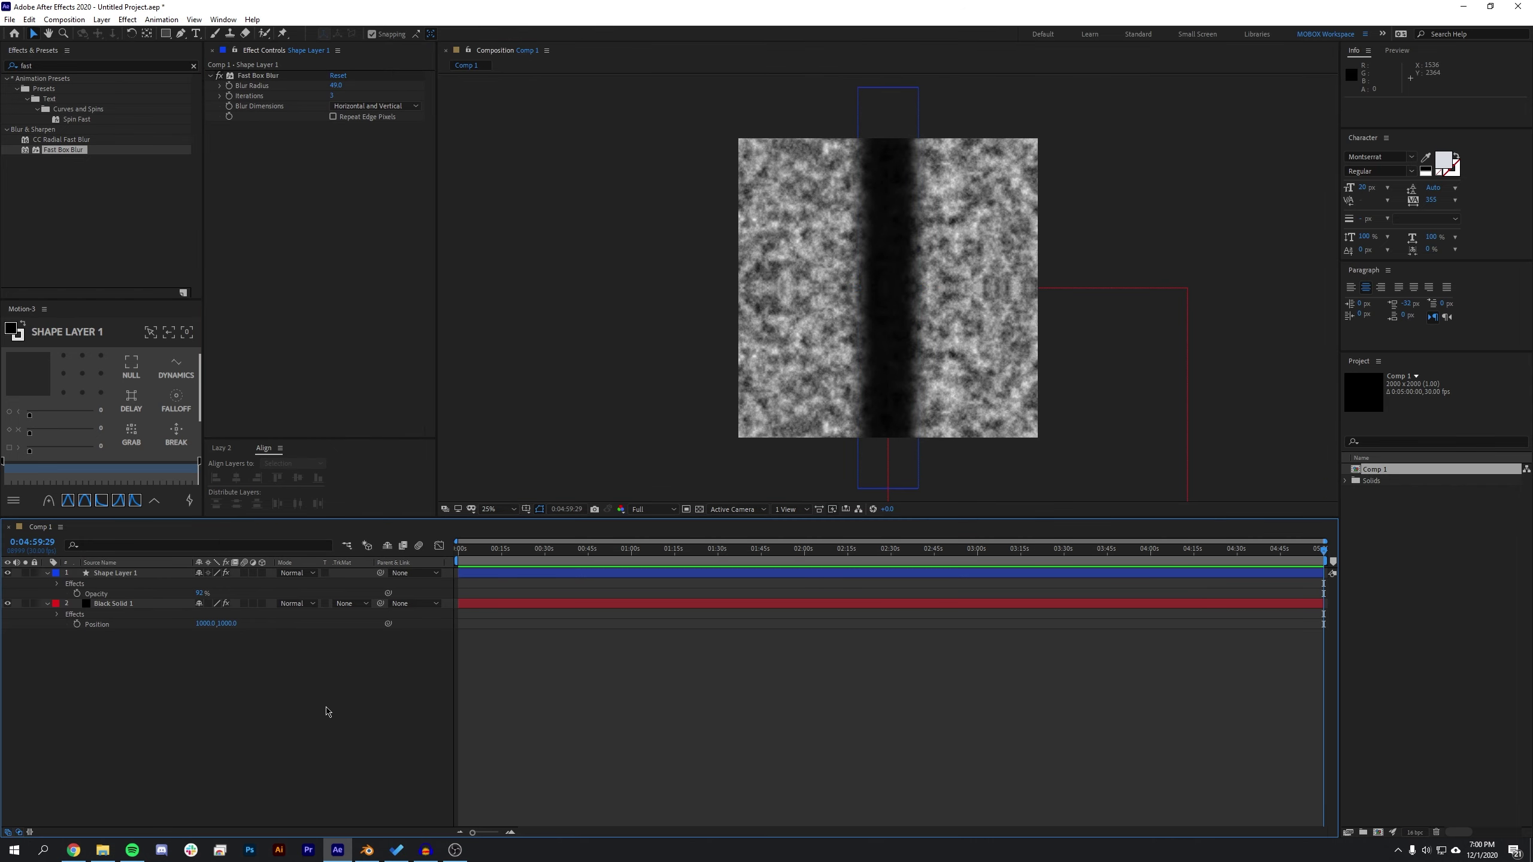
Queue the current frame for export as a file, using the PNG Sequence output module
click(64, 19)
mouse_move(252, 169)
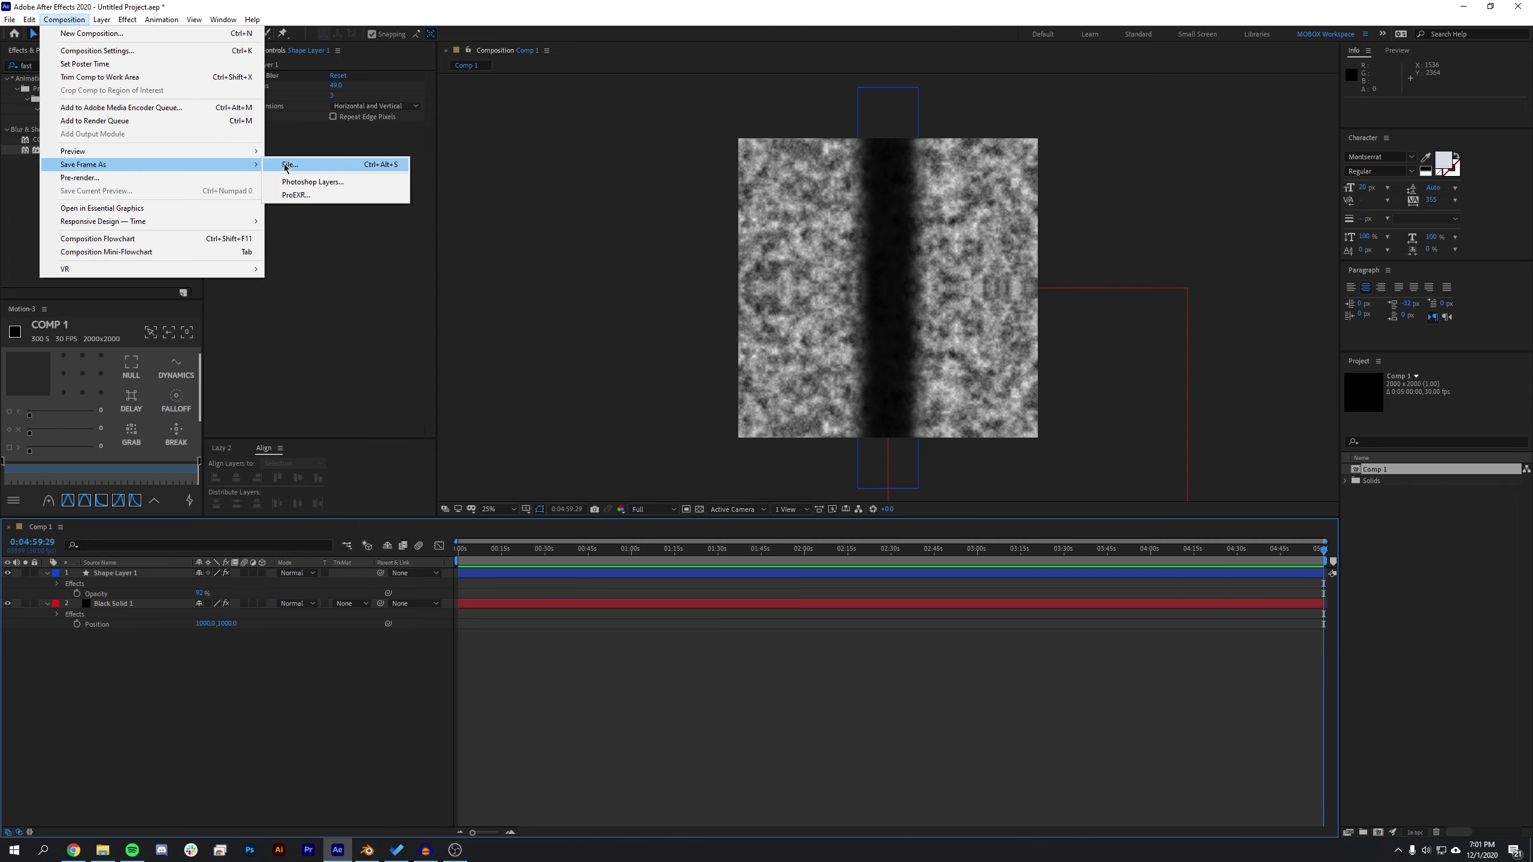
click(358, 173)
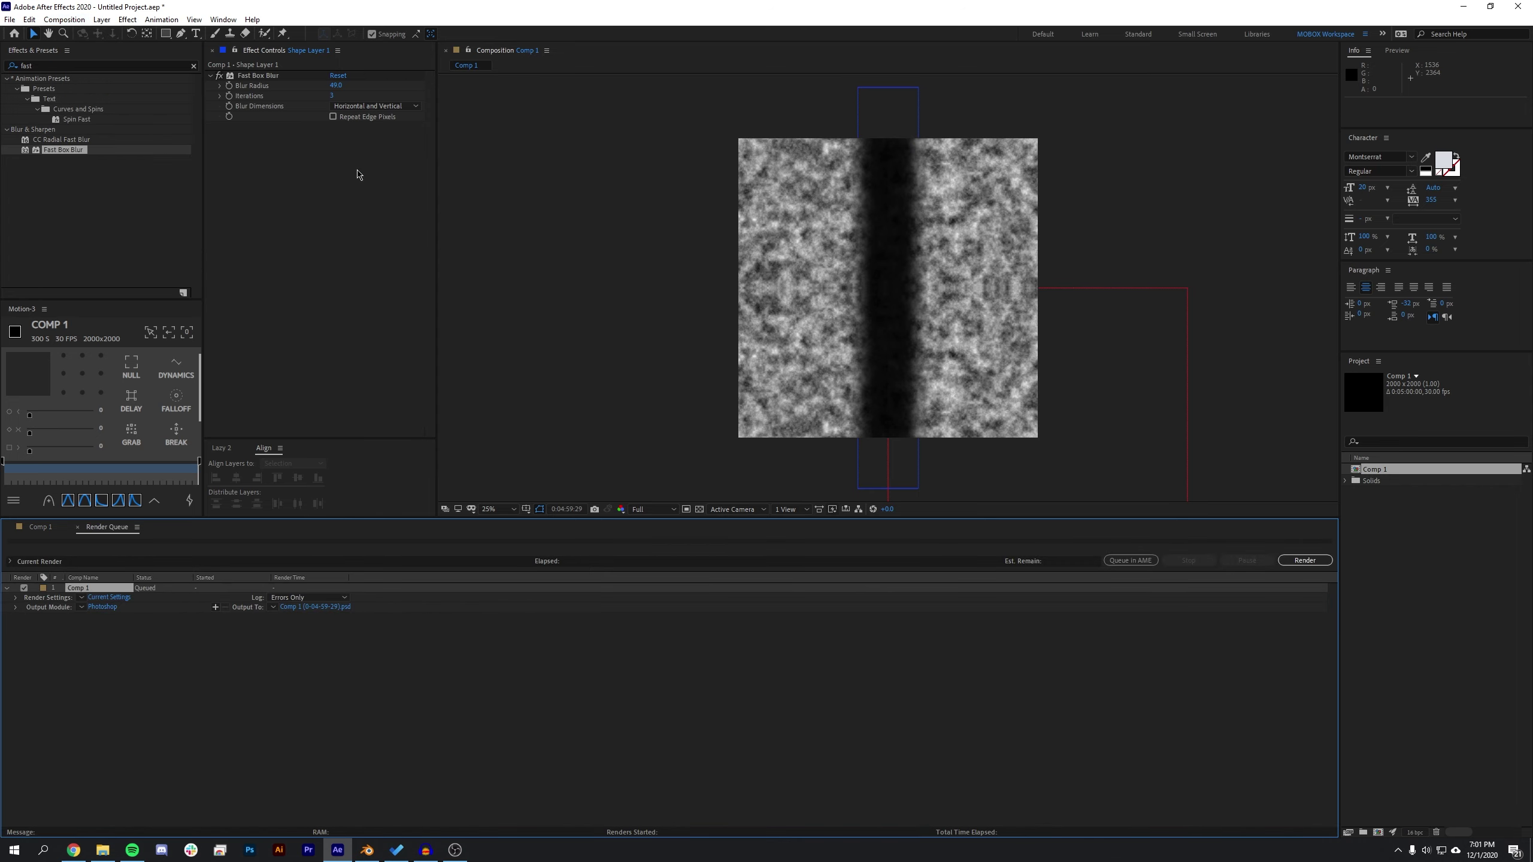
click(82, 608)
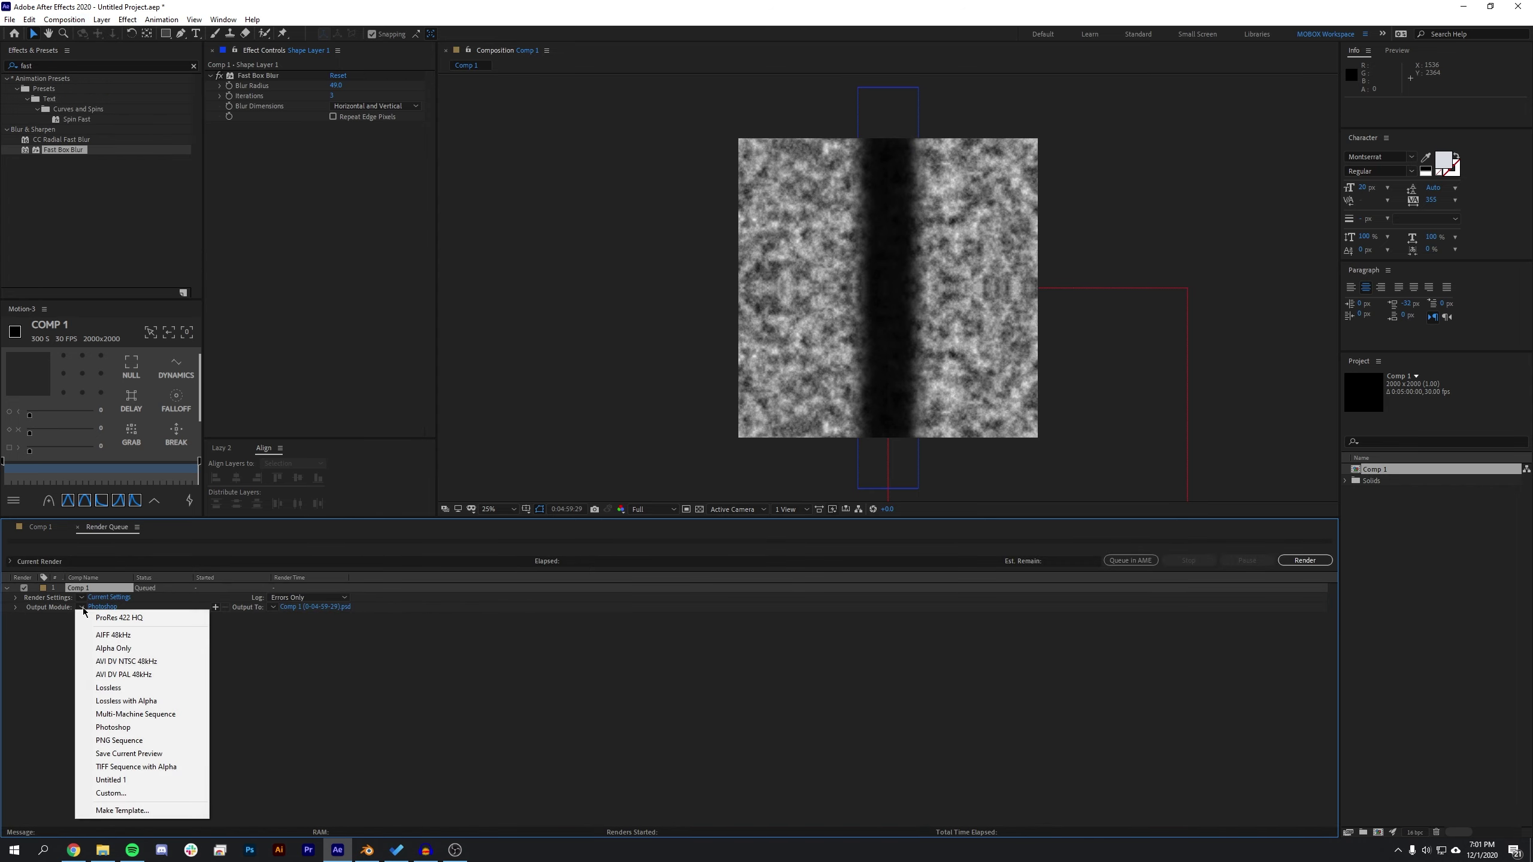
click(110, 740)
Set the output file to noise_map_6.png in the T193 - B3D Vaporwave Road folder and render the frame
click(322, 607)
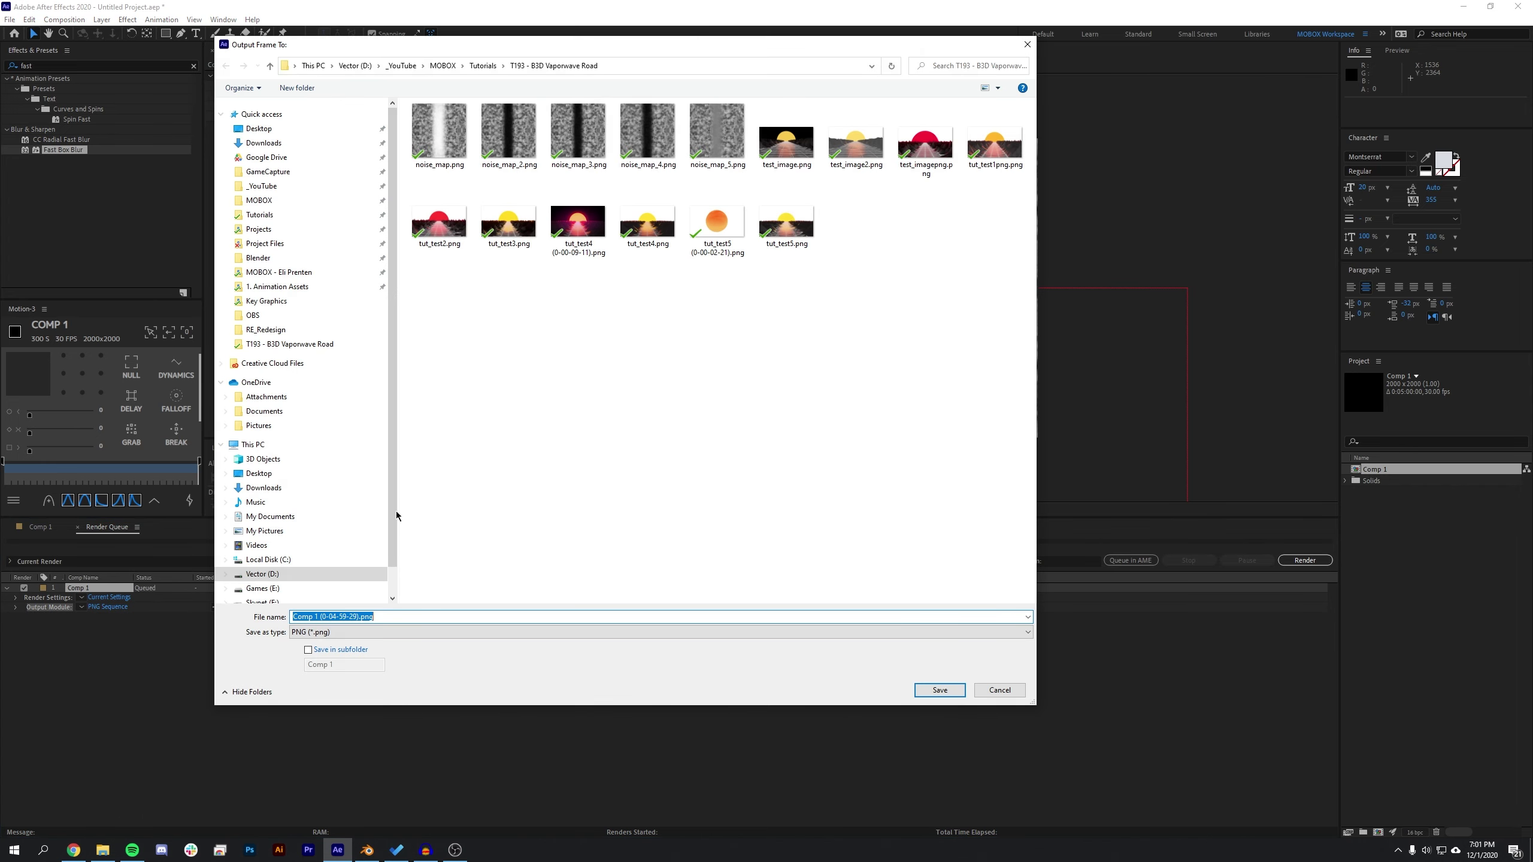
click(657, 136)
click(336, 617)
click(335, 616)
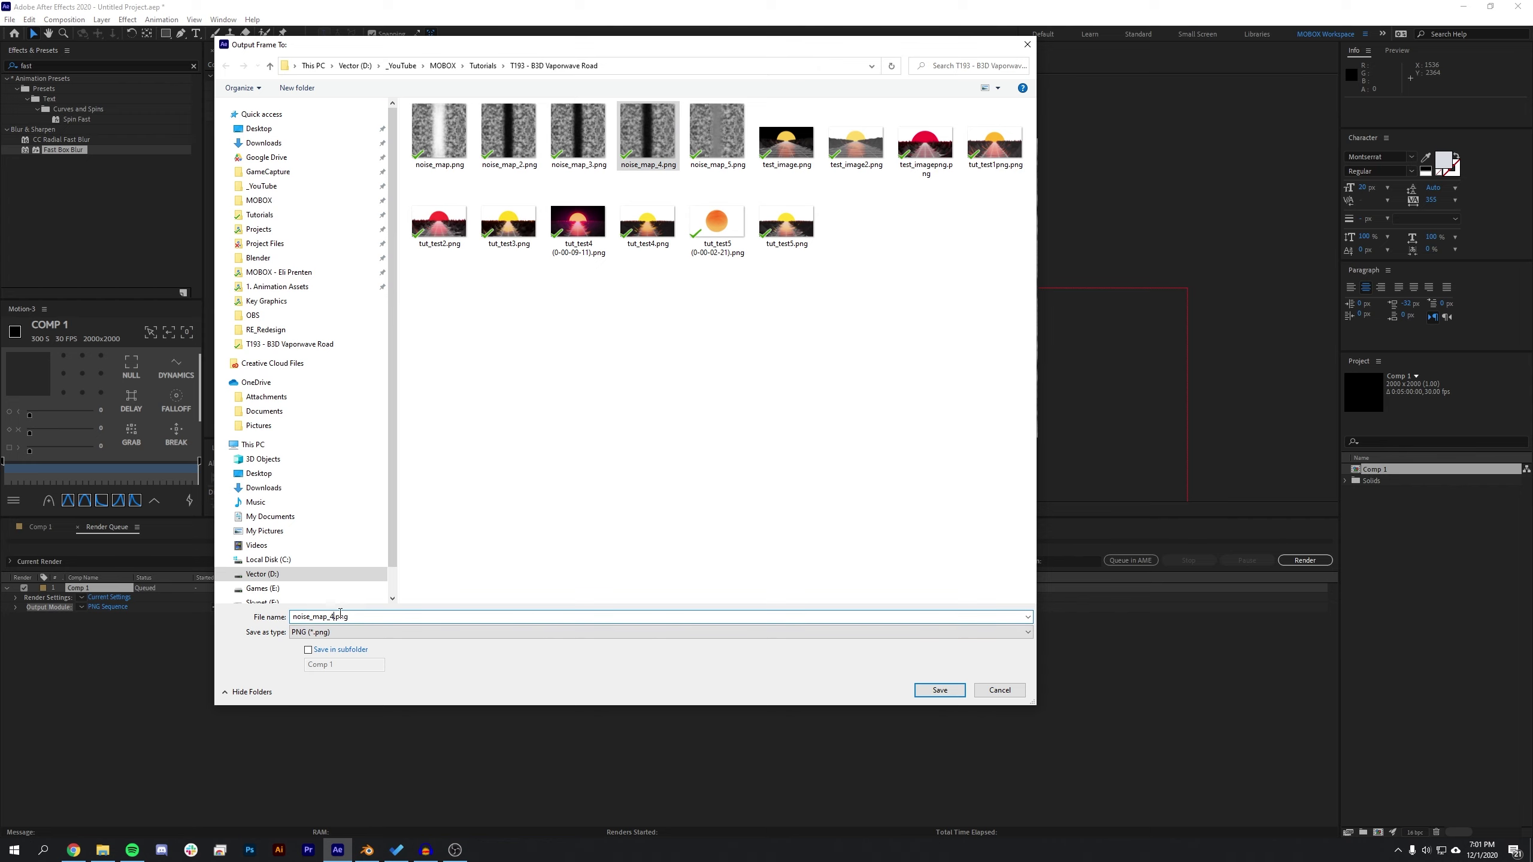
key(BackSpace)
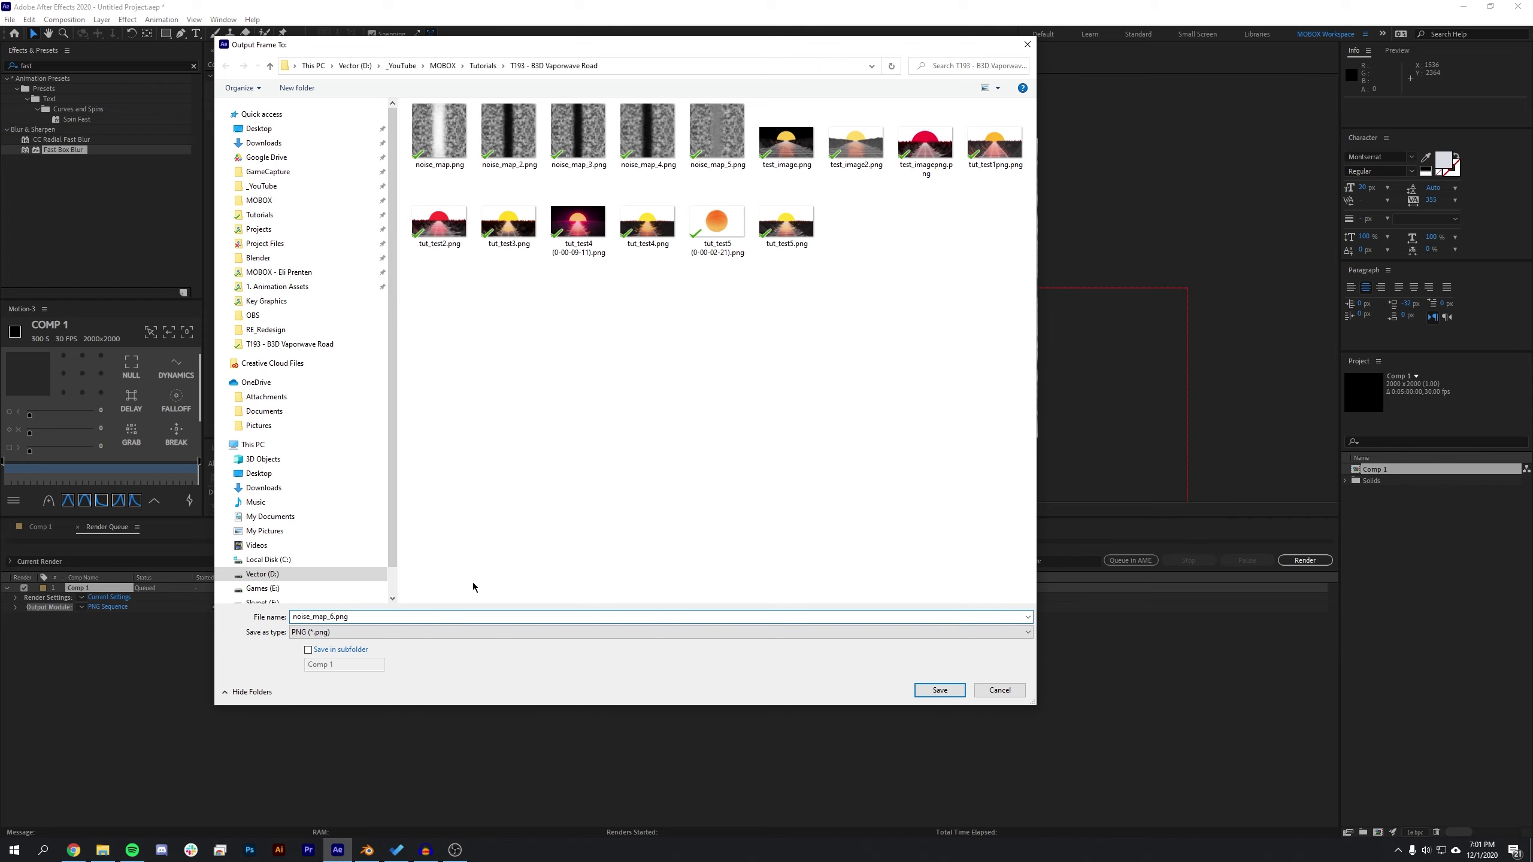
click(940, 691)
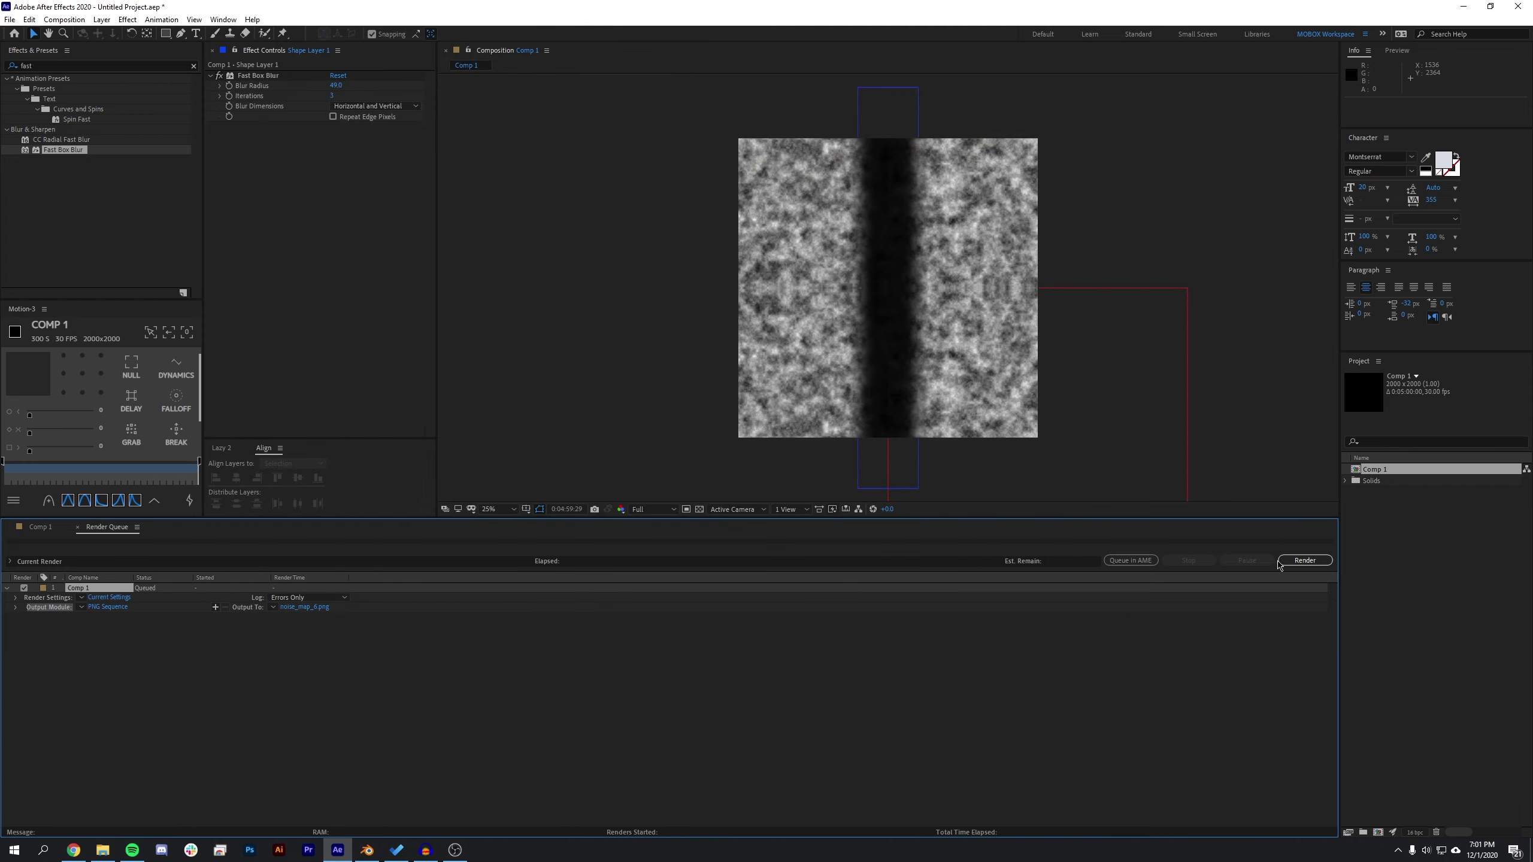
click(1298, 560)
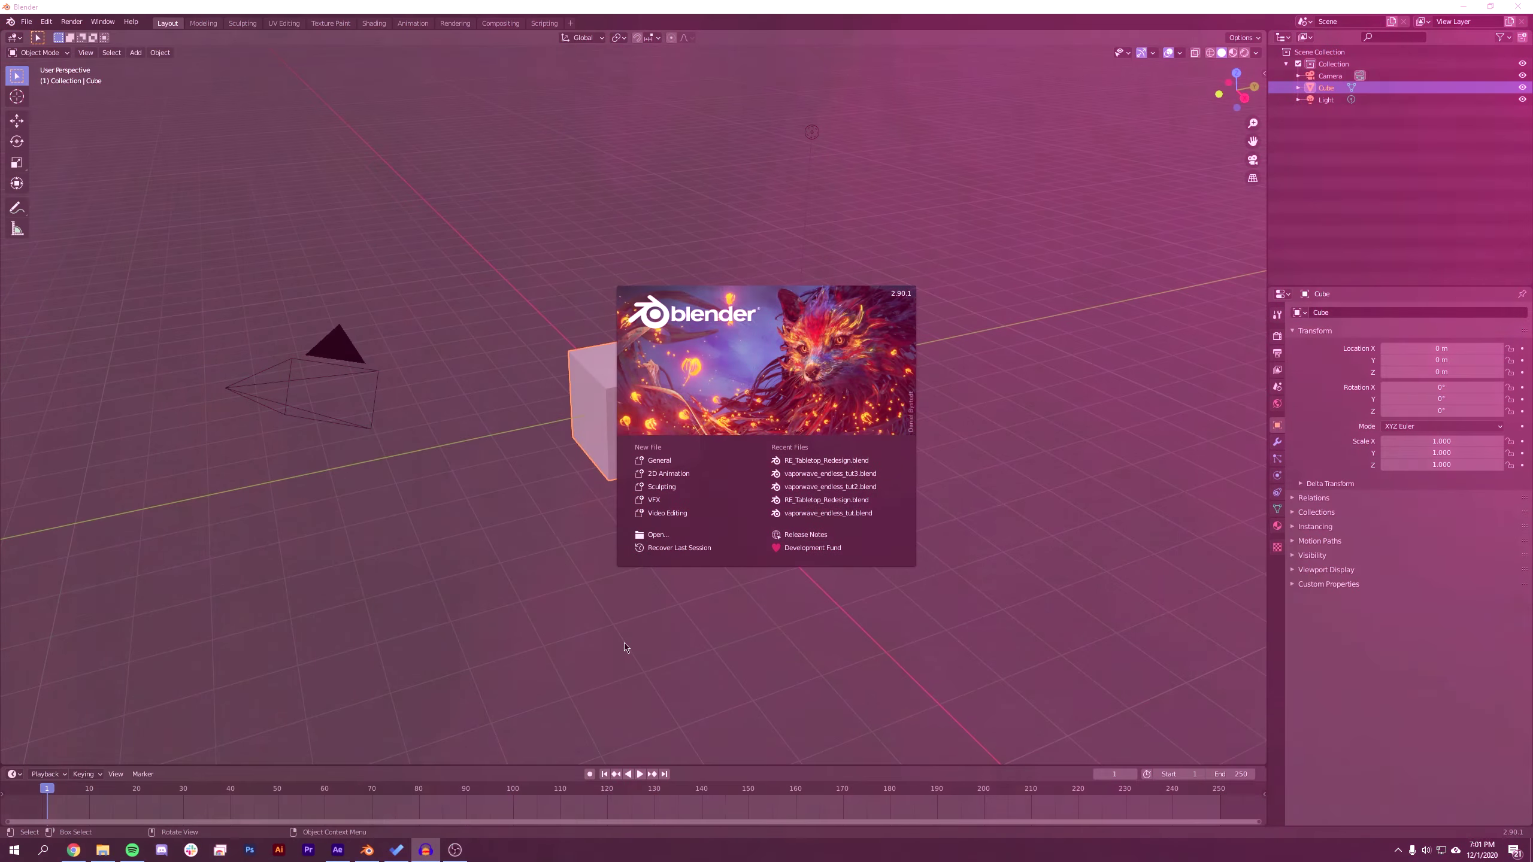
In Blender, dismiss the splash screen and delete the default camera, cube and light
click(674, 609)
drag(251, 97, 942, 466)
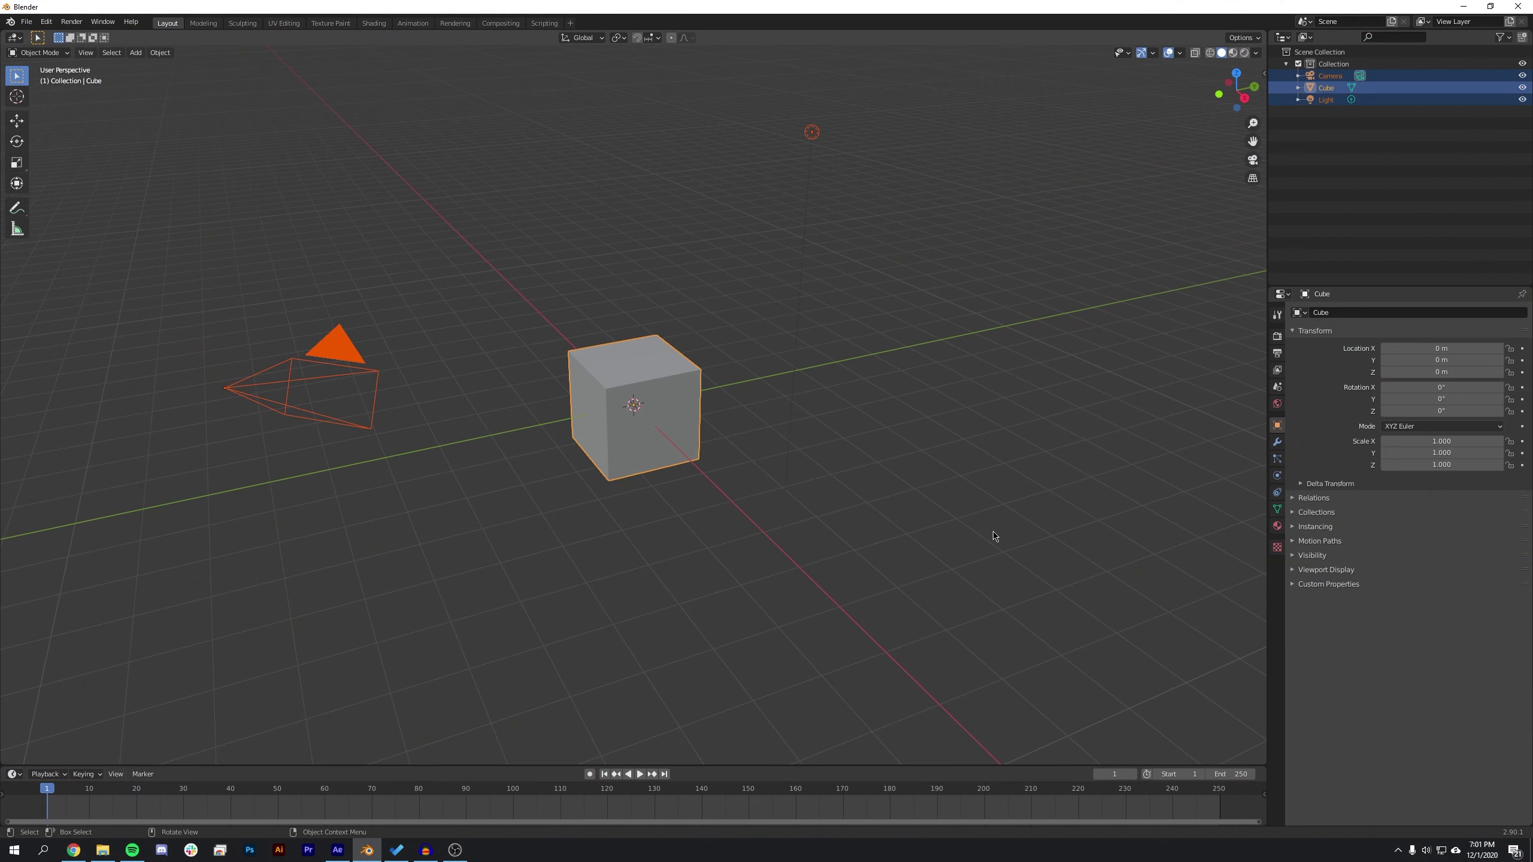
key(Delete)
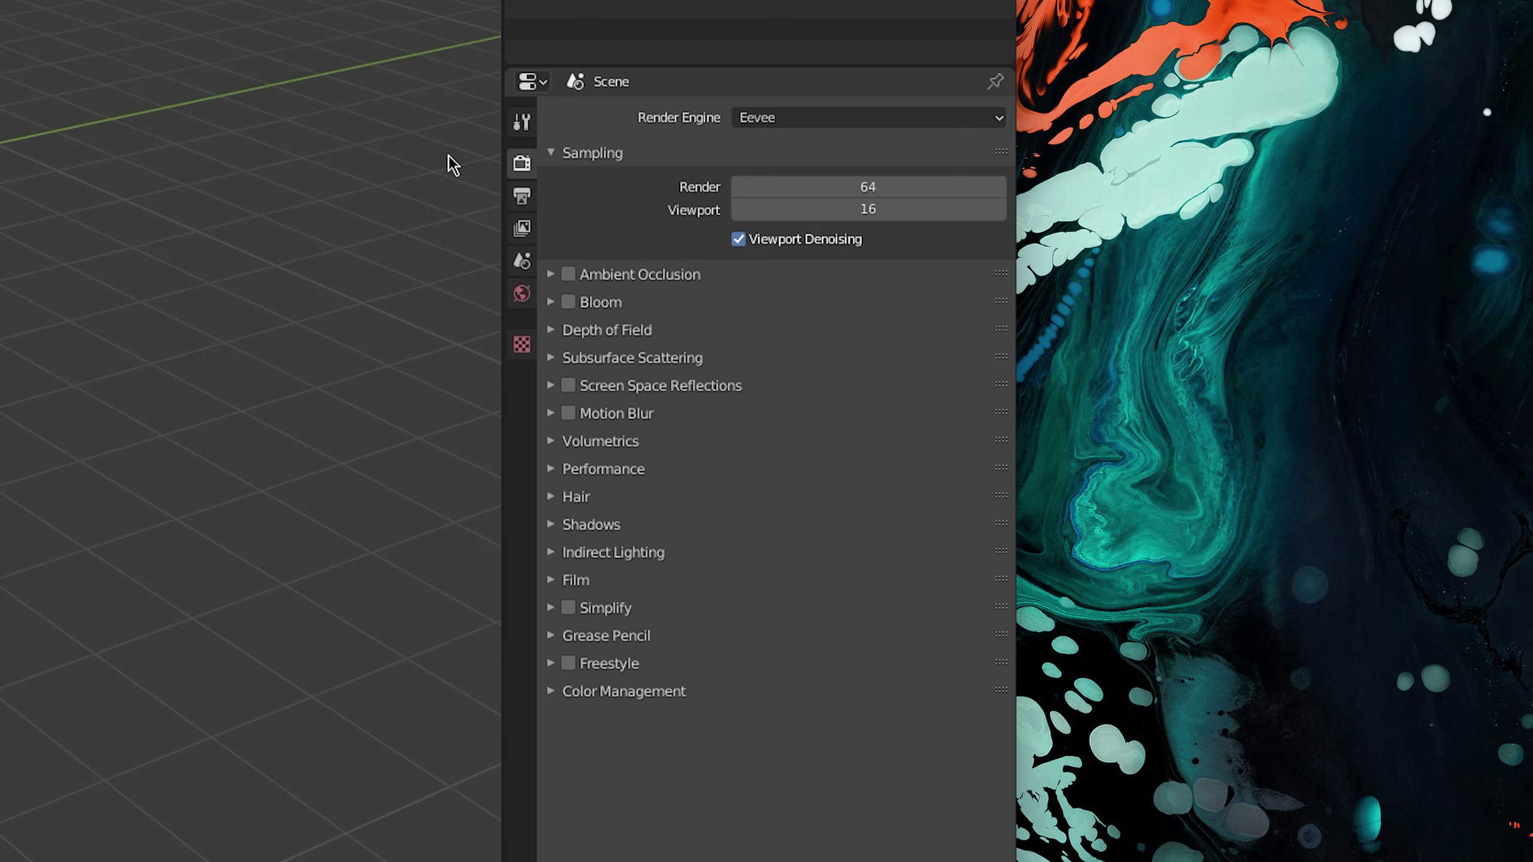
Set the render engine to Cycles with the GPU Compute device and the Experimental feature set
click(809, 118)
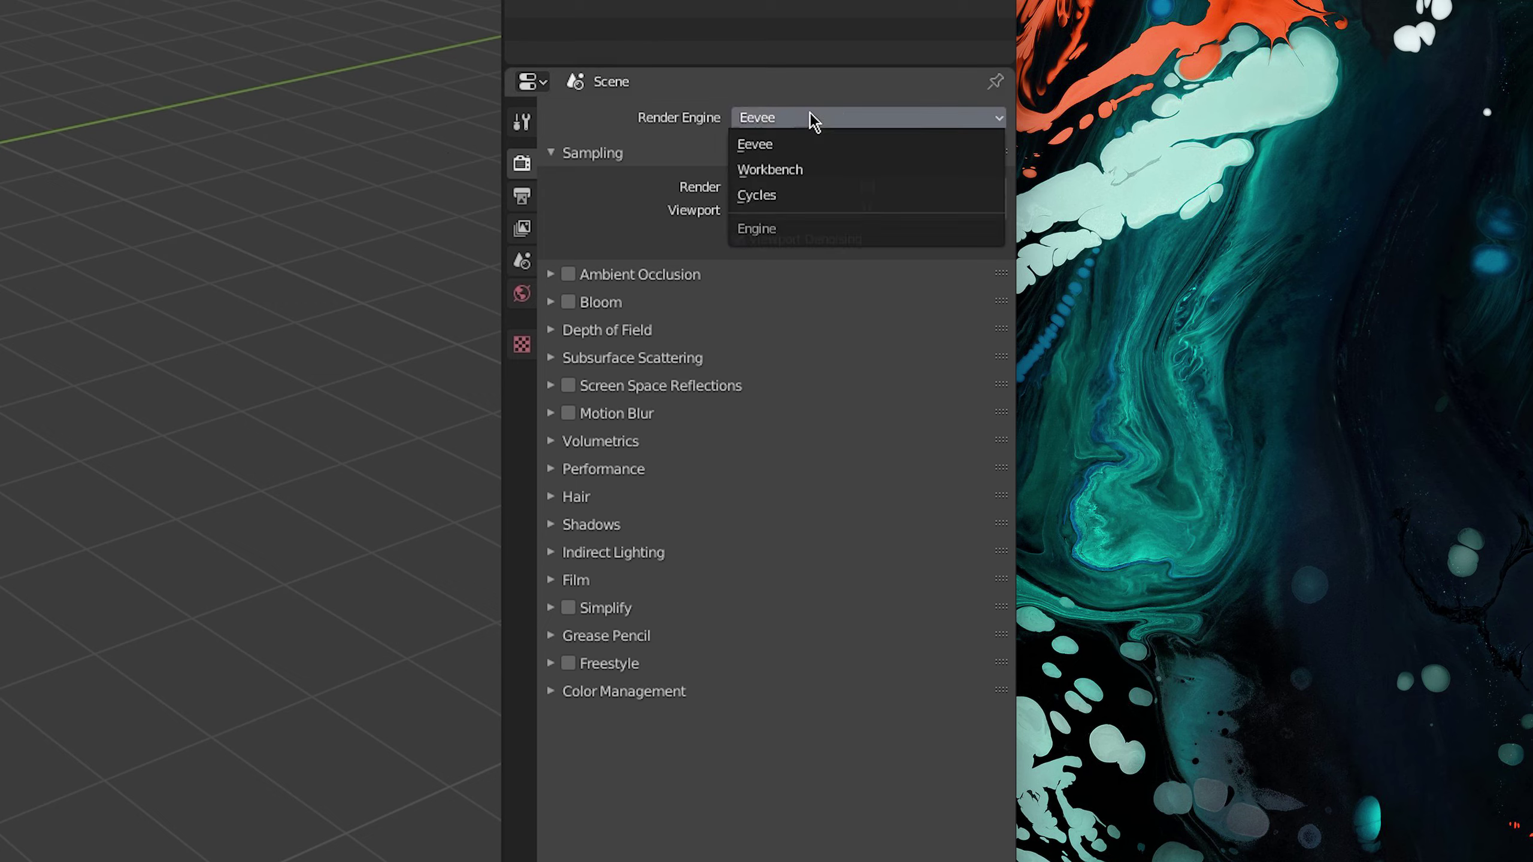
click(789, 192)
click(802, 175)
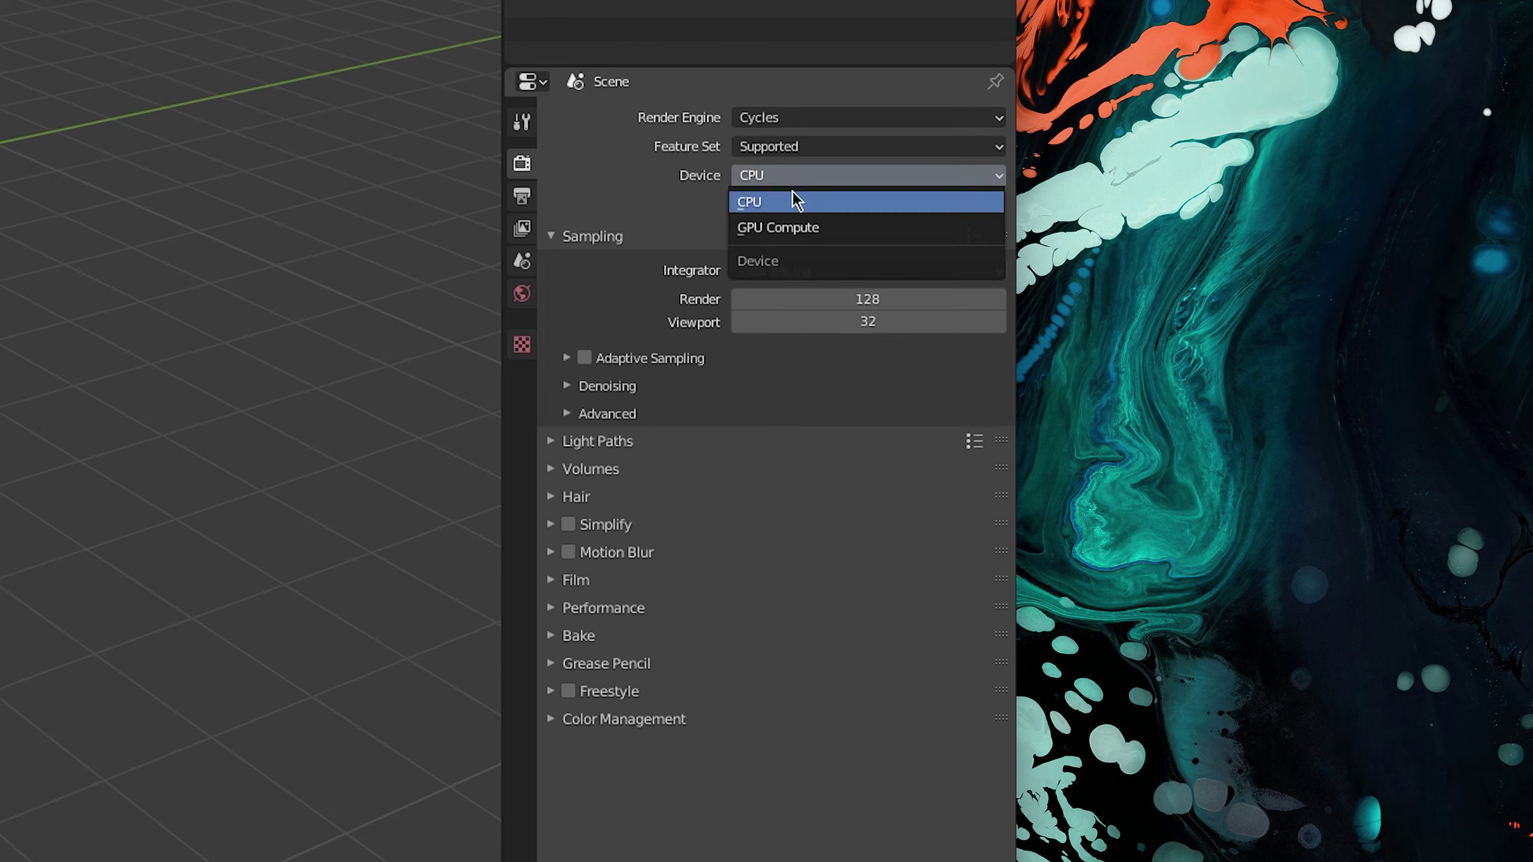
click(786, 226)
click(780, 147)
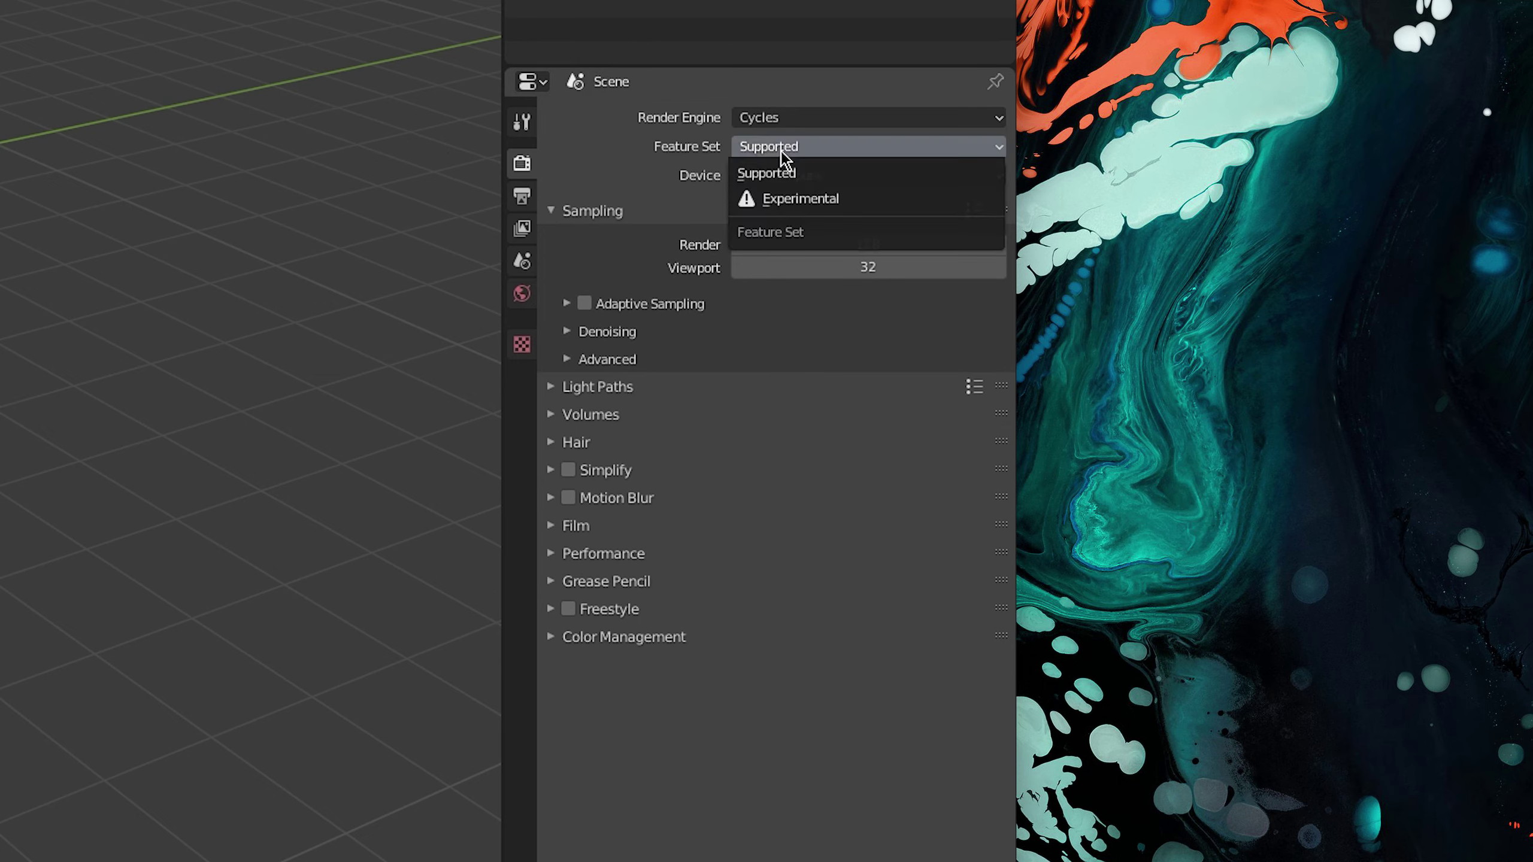
click(779, 192)
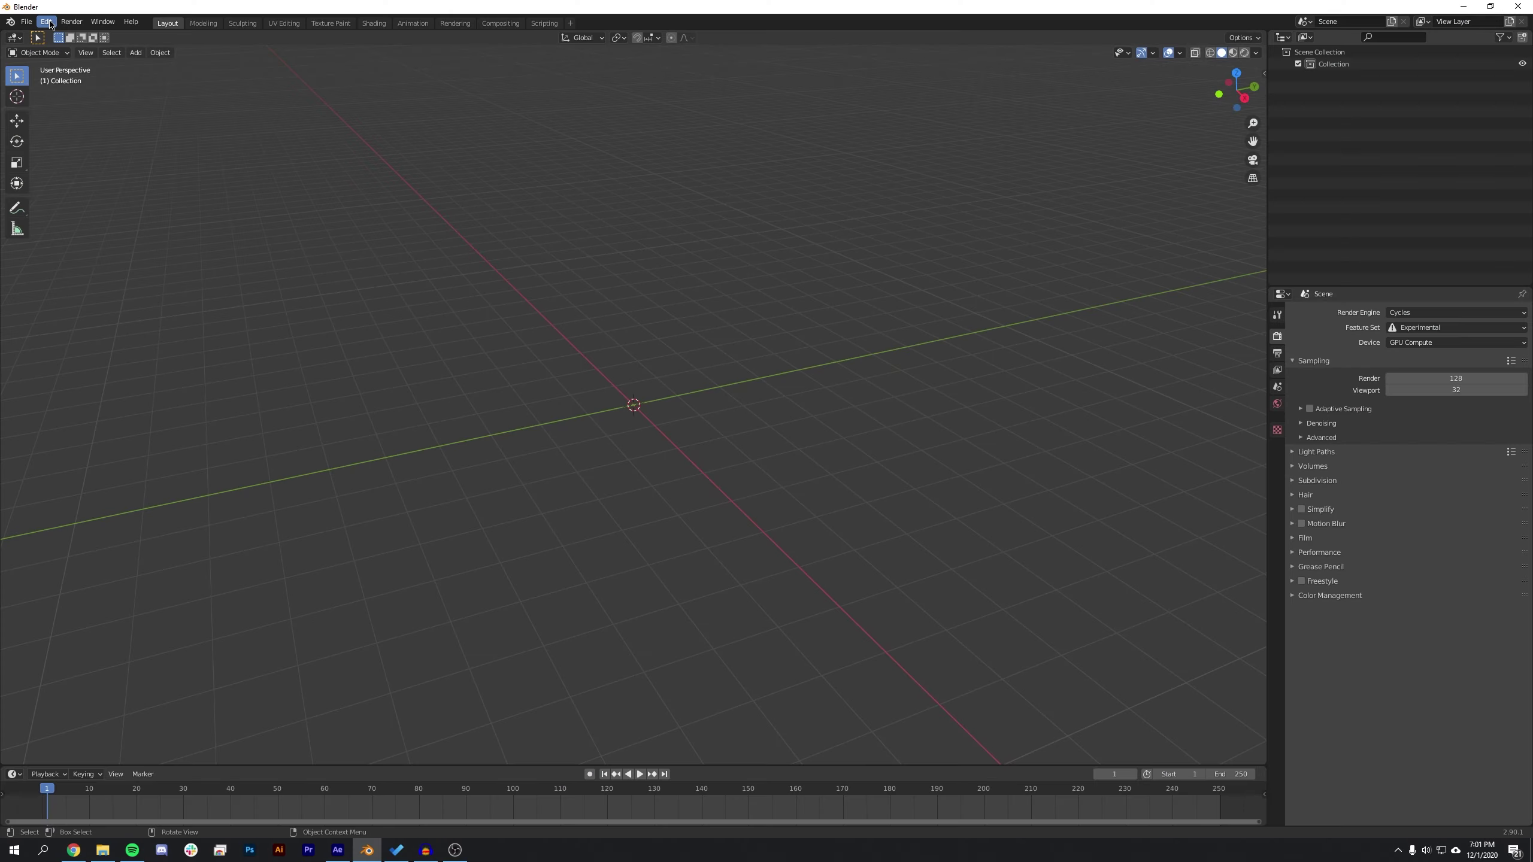
Check the Cycles render device settings in the system preferences, including the OptiX option
click(47, 21)
click(75, 193)
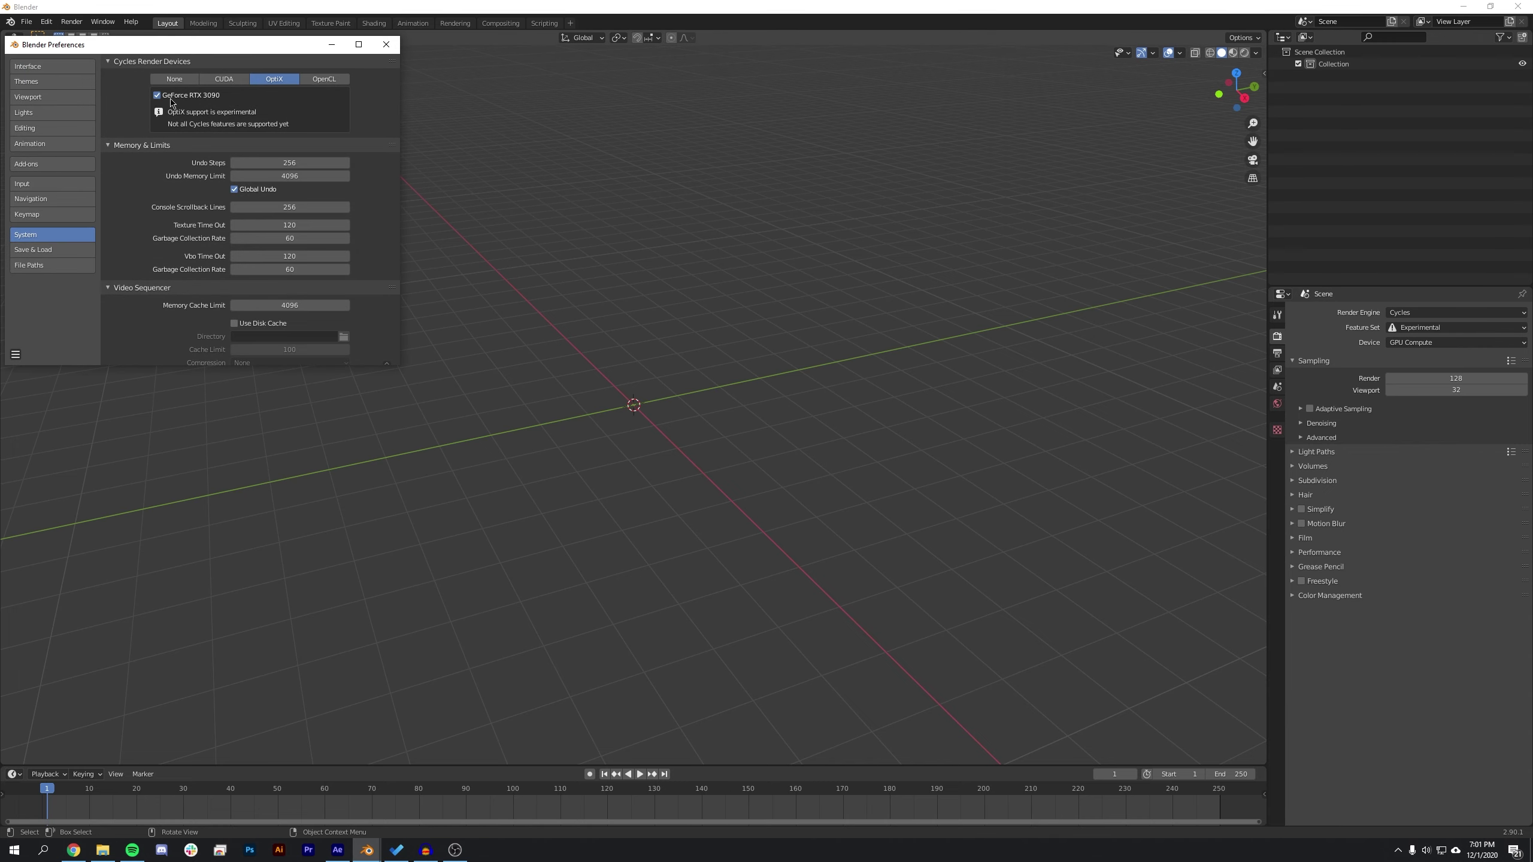
drag(211, 45, 612, 224)
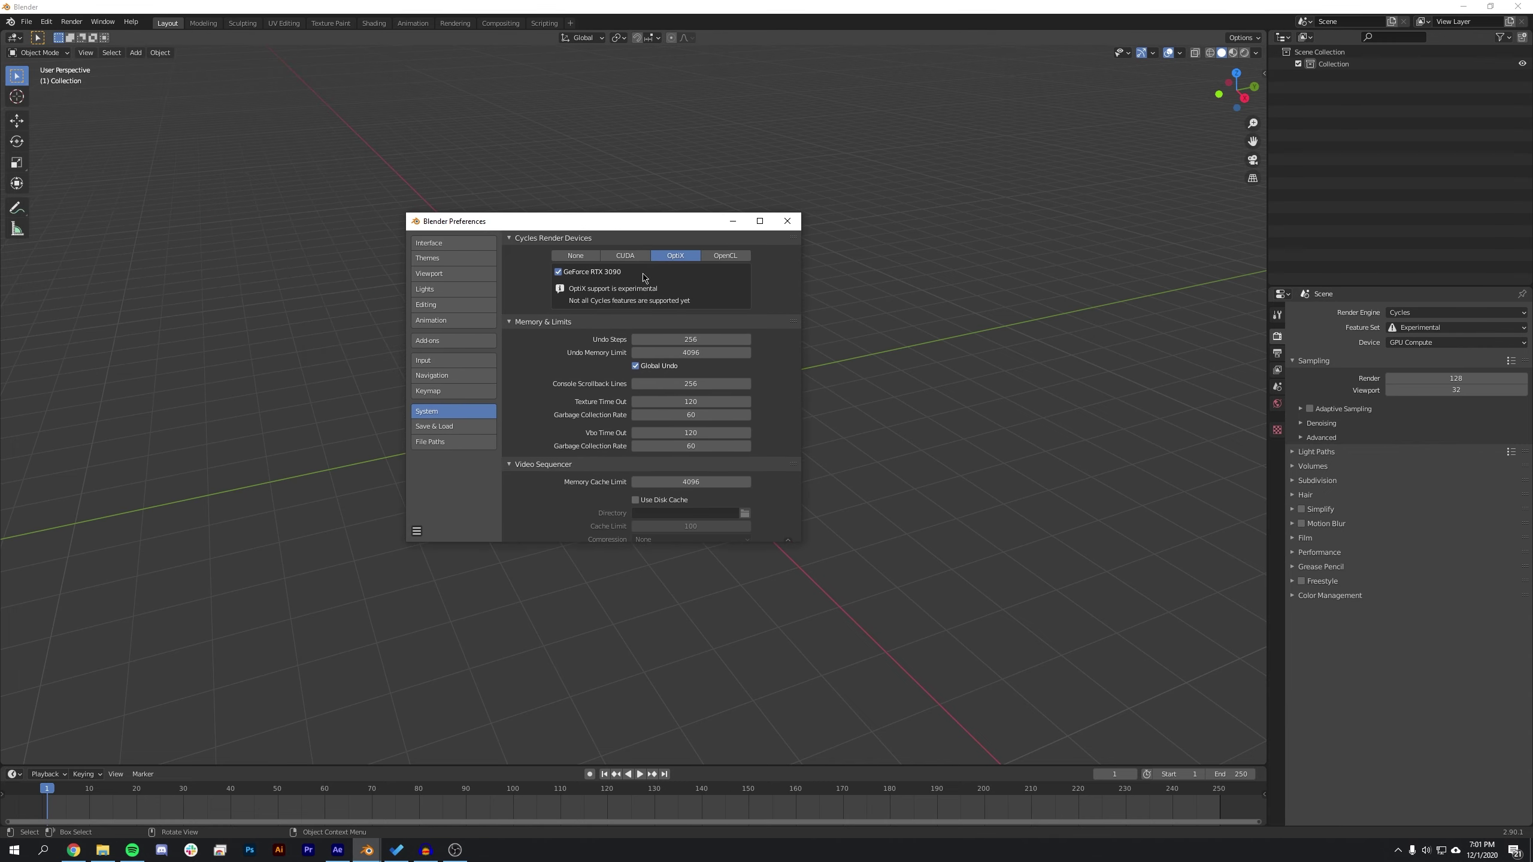
click(787, 221)
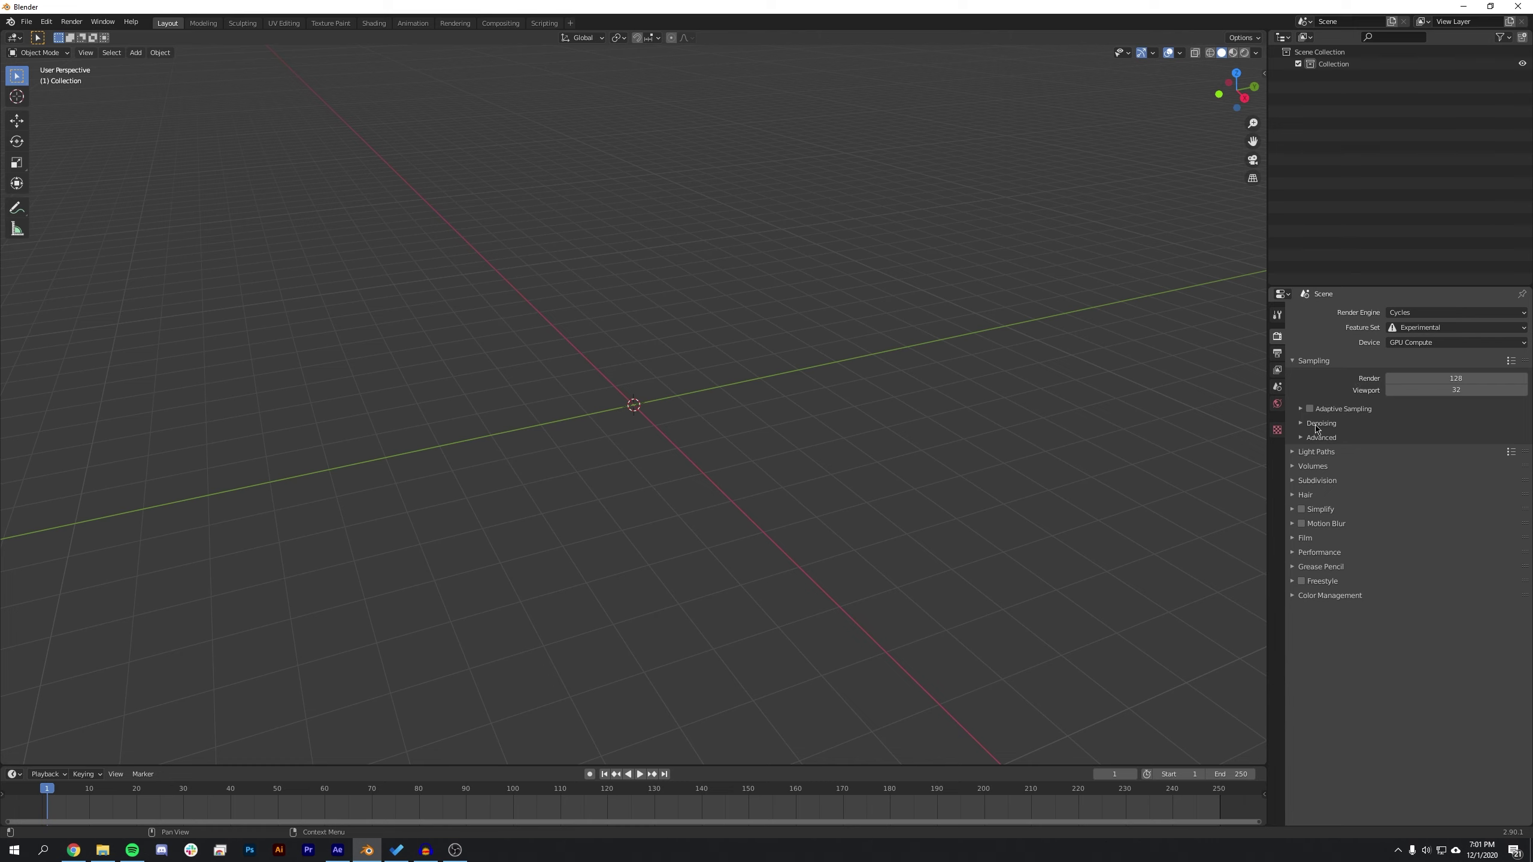
Enable denoising for both render and viewport, using OptiX as the denoiser for each
click(1341, 425)
click(1425, 441)
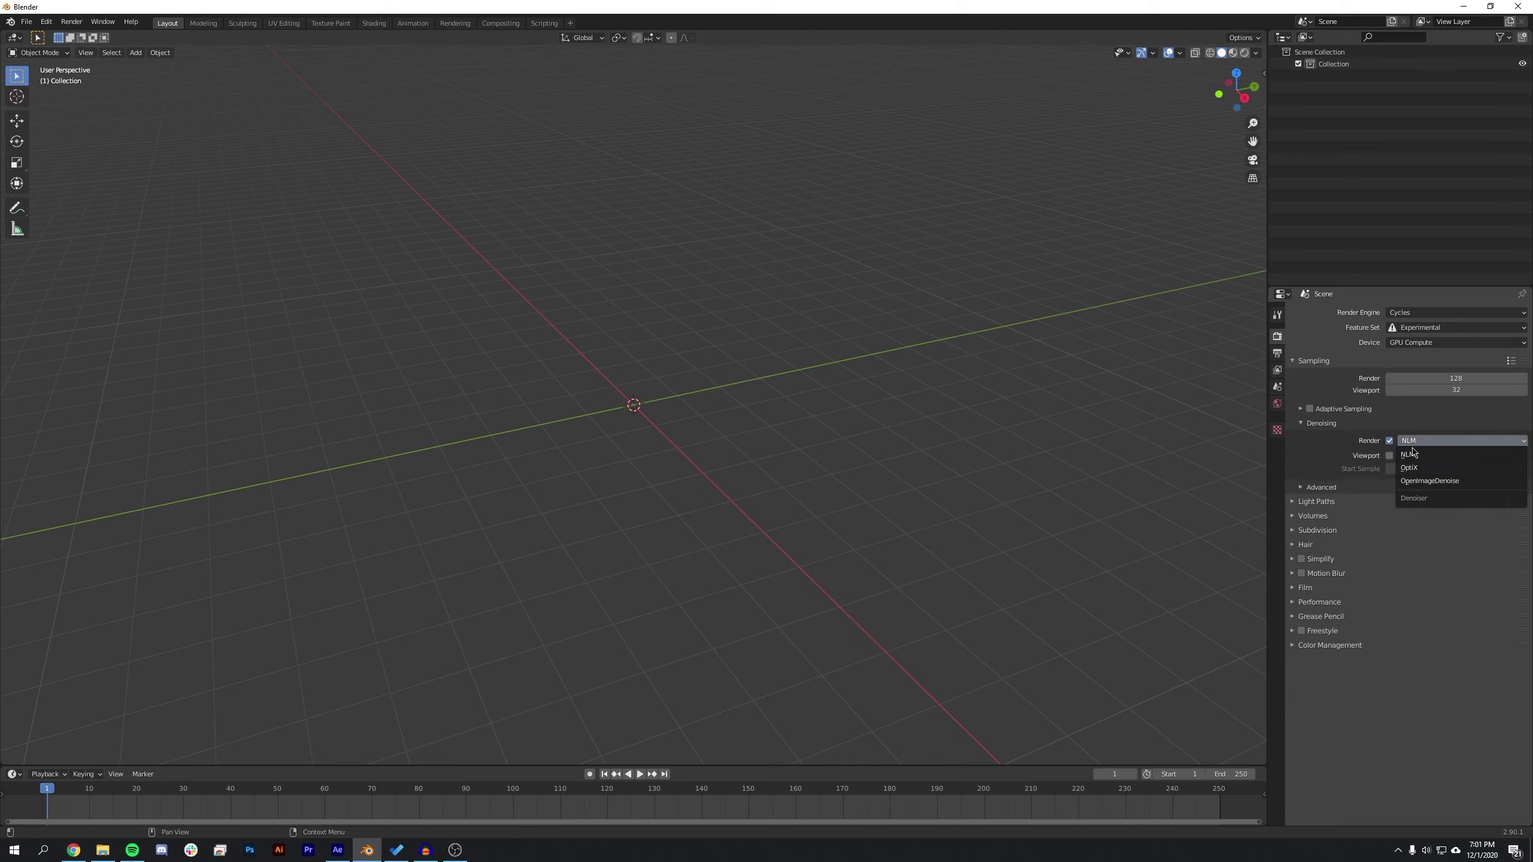
click(1425, 450)
click(1391, 456)
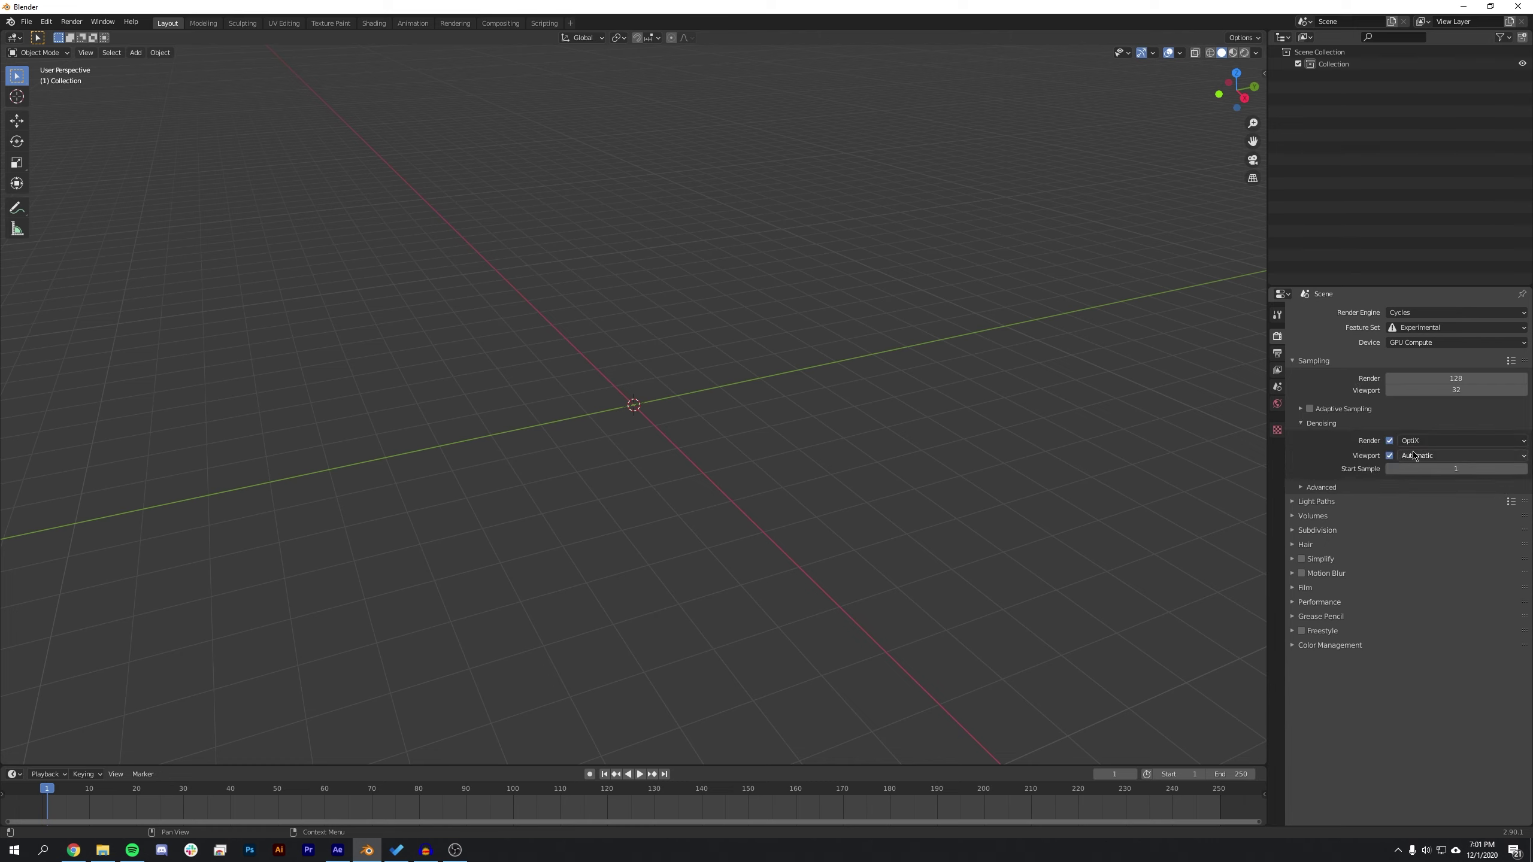
click(1415, 456)
click(1406, 482)
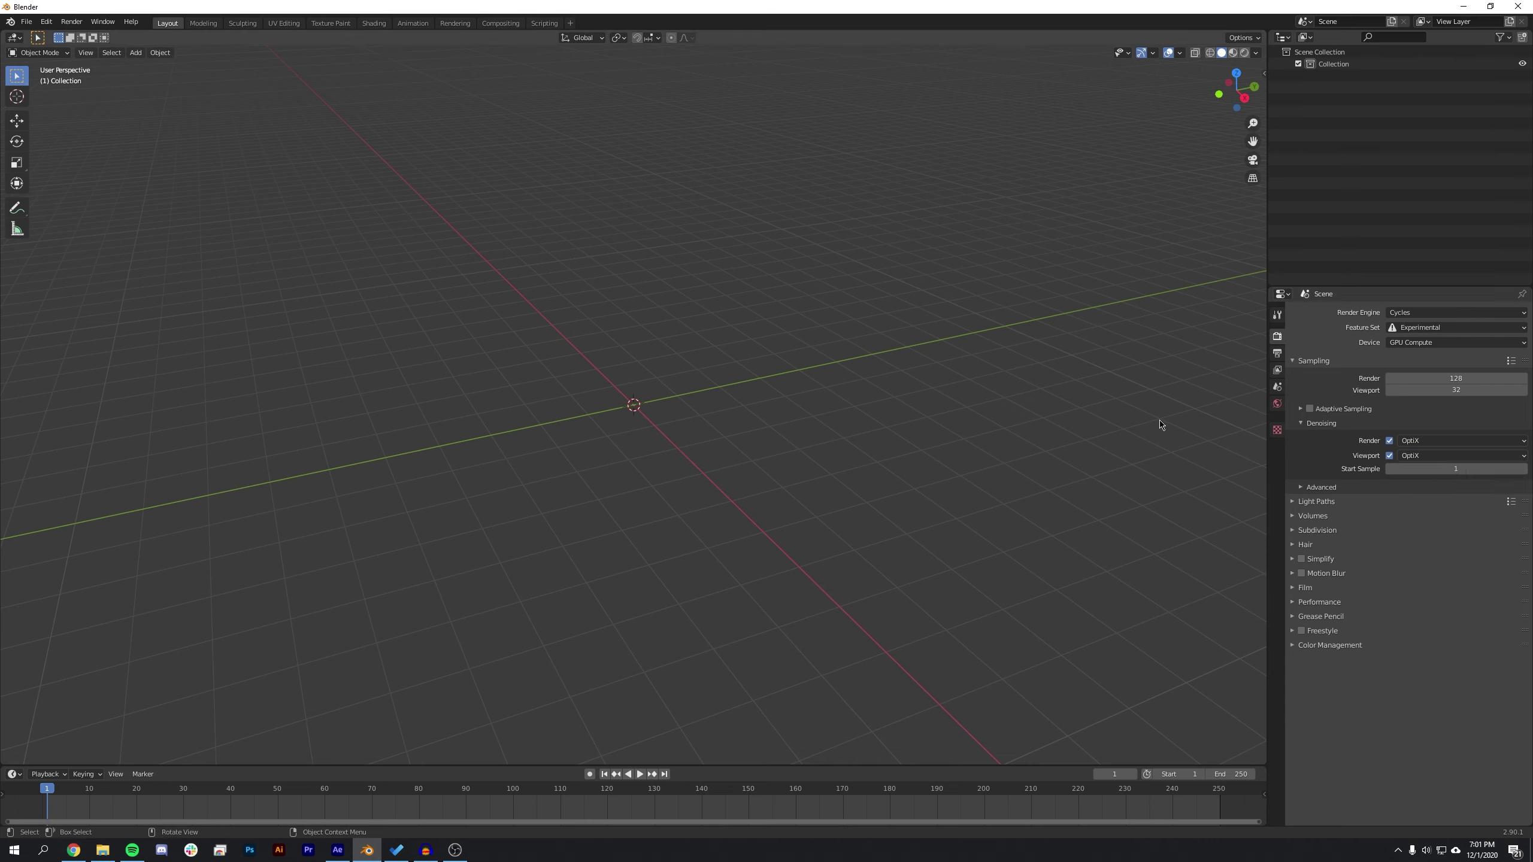
Set the render samples to 500 and enable adaptive sampling
click(1467, 379)
text(500)
key(Return)
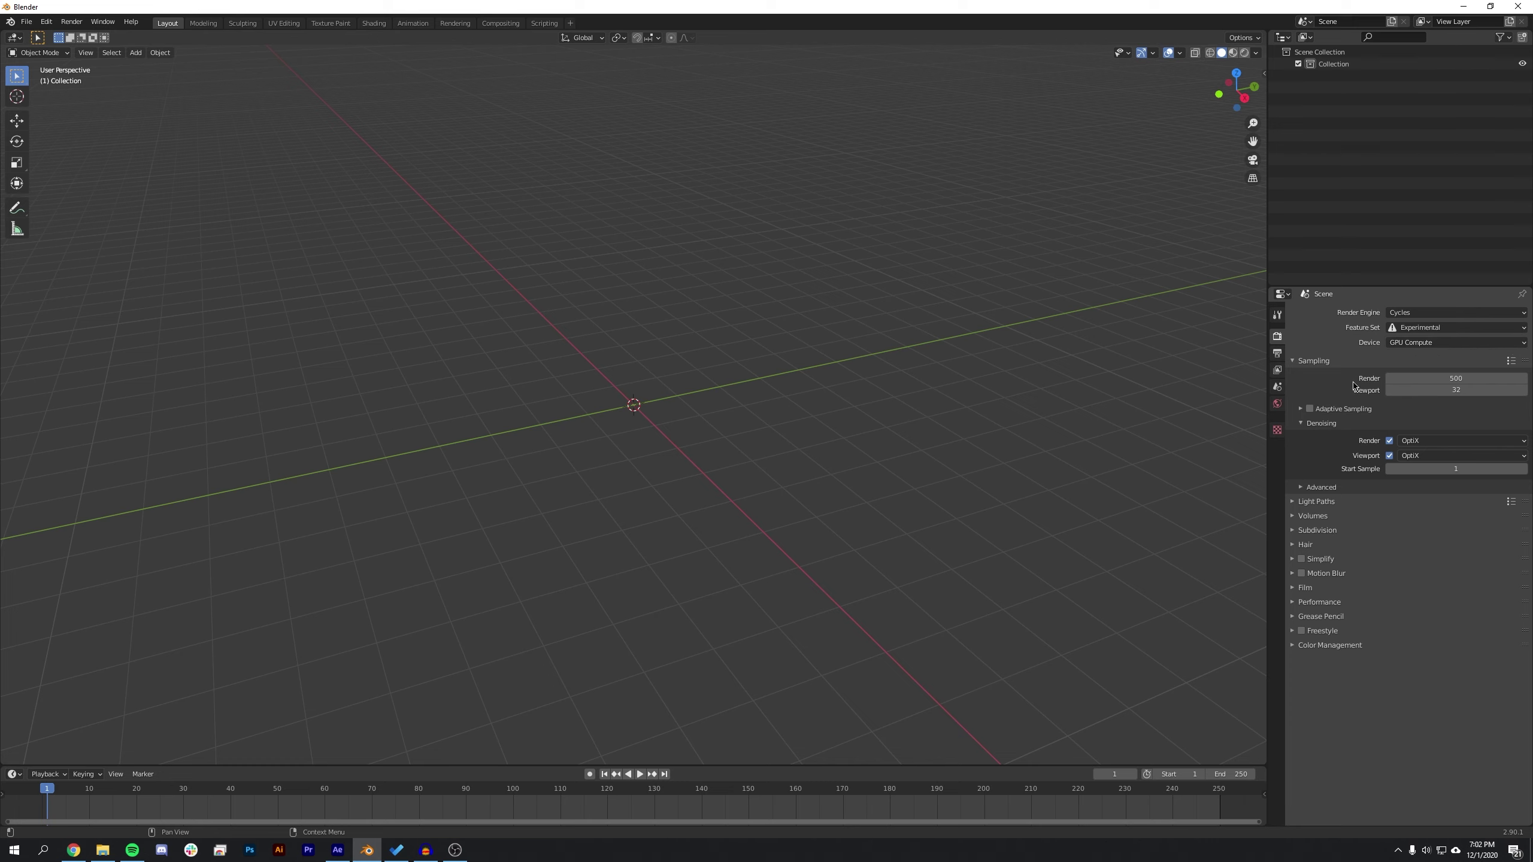
Set max light bounces to 2 total, 1 for diffuse, glossy, transparency and transmission, 0 for volume, and disable reflective and refractive caustics
click(1301, 505)
click(1509, 532)
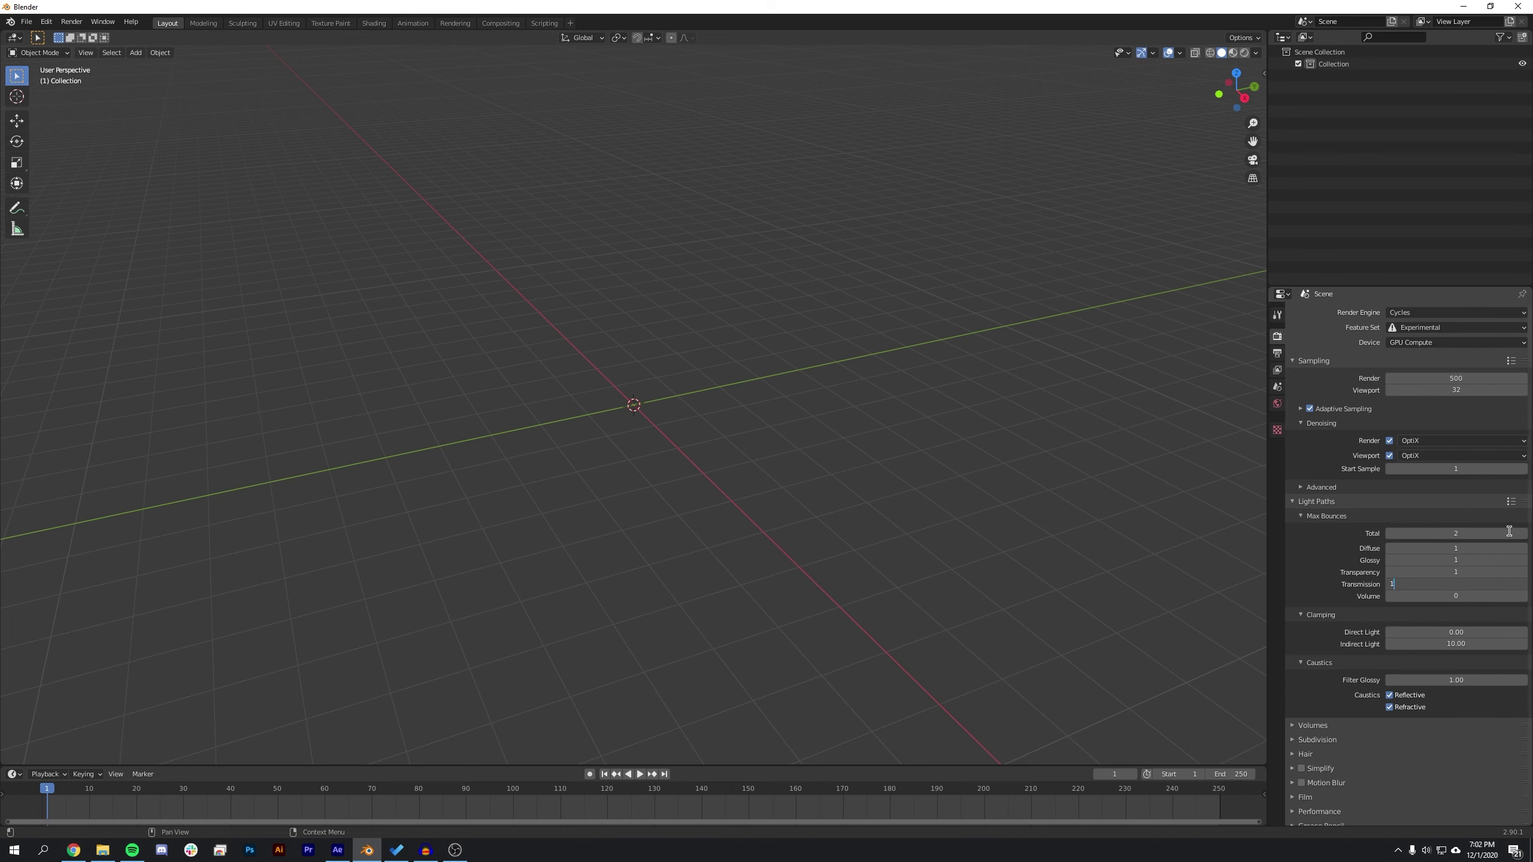
key(Return)
scroll(1320, 579, down, 2)
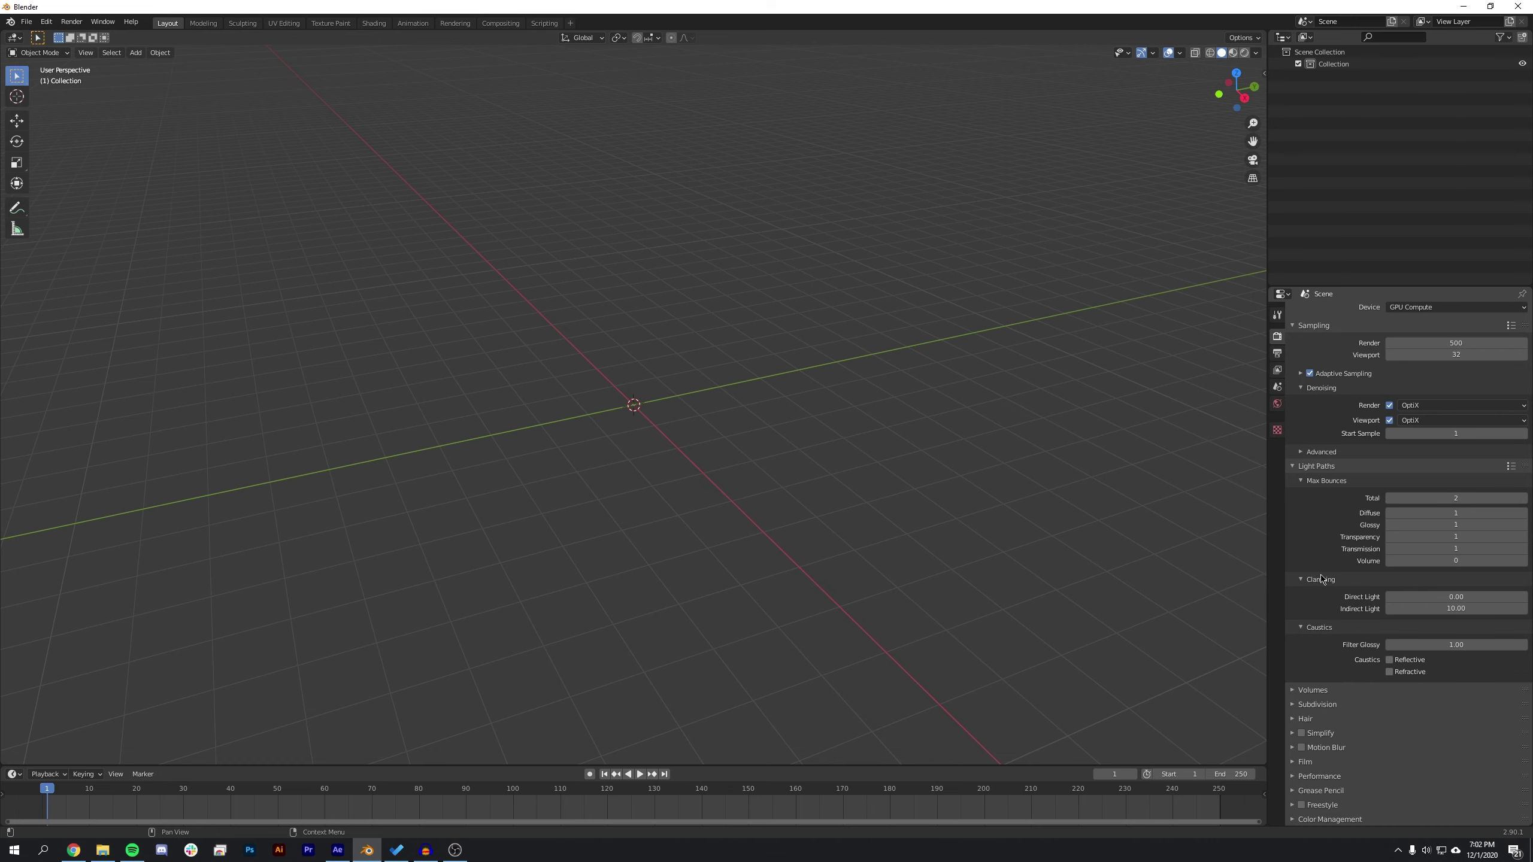
Enable motion blur and make the film background transparent
click(1305, 763)
scroll(1337, 678, down, 5)
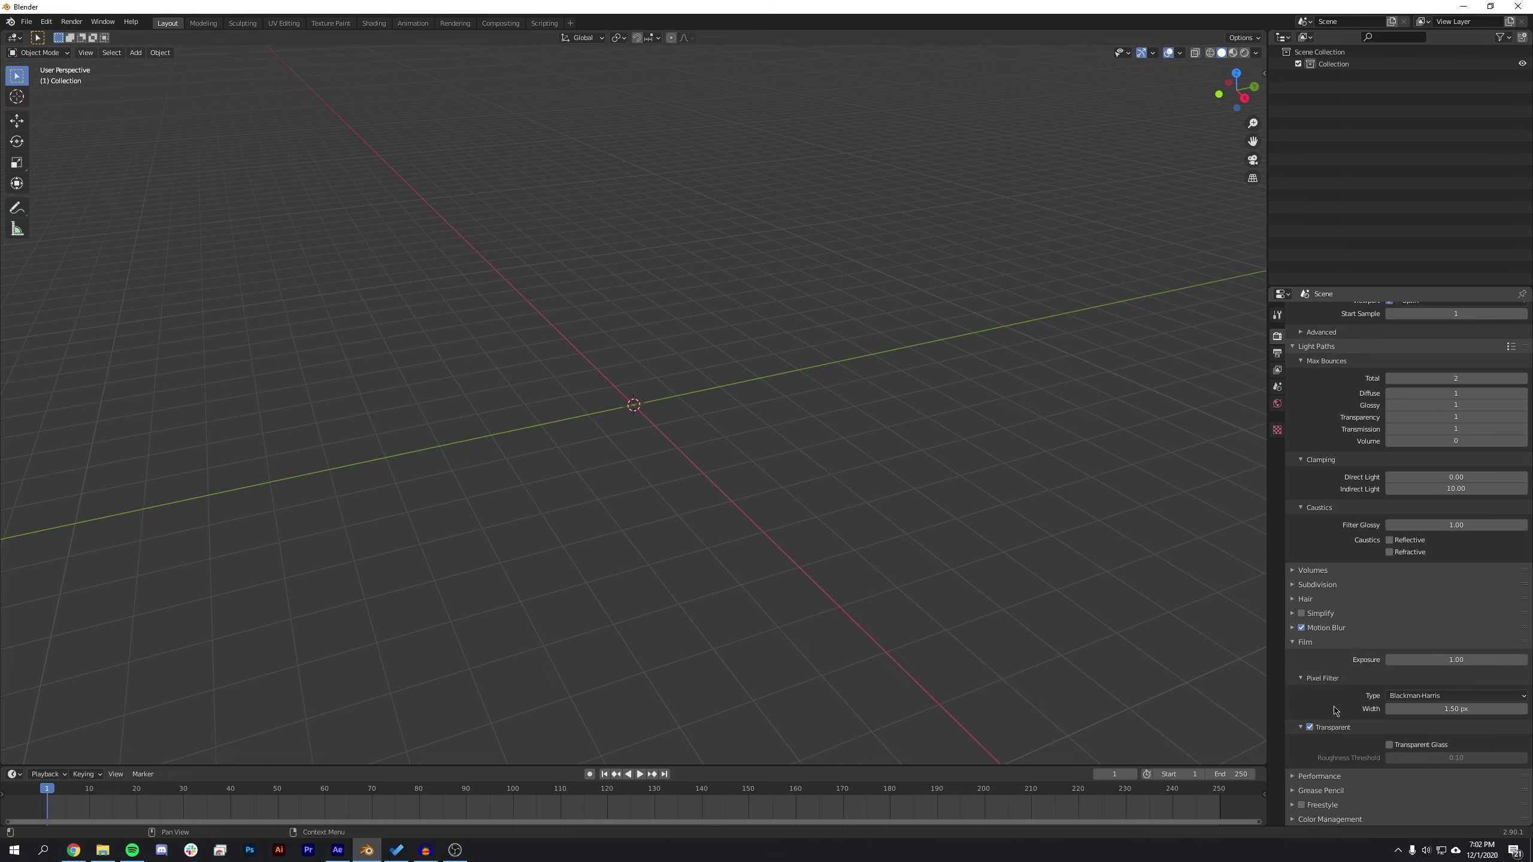
Set the render tile size to 512 px in both X and Y in the performance settings
click(1319, 776)
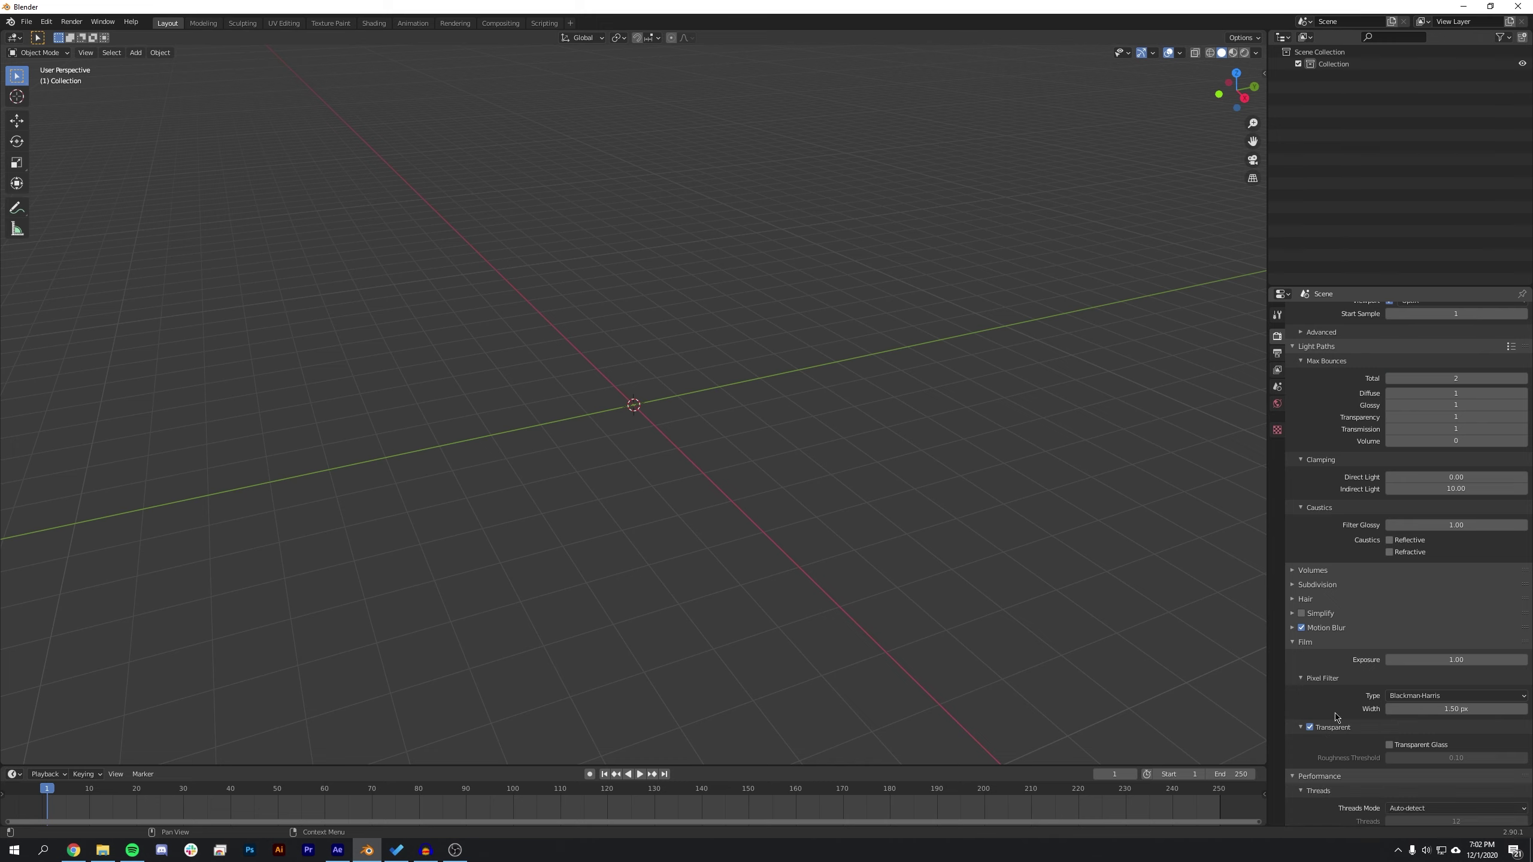
scroll(1335, 718, down, 10)
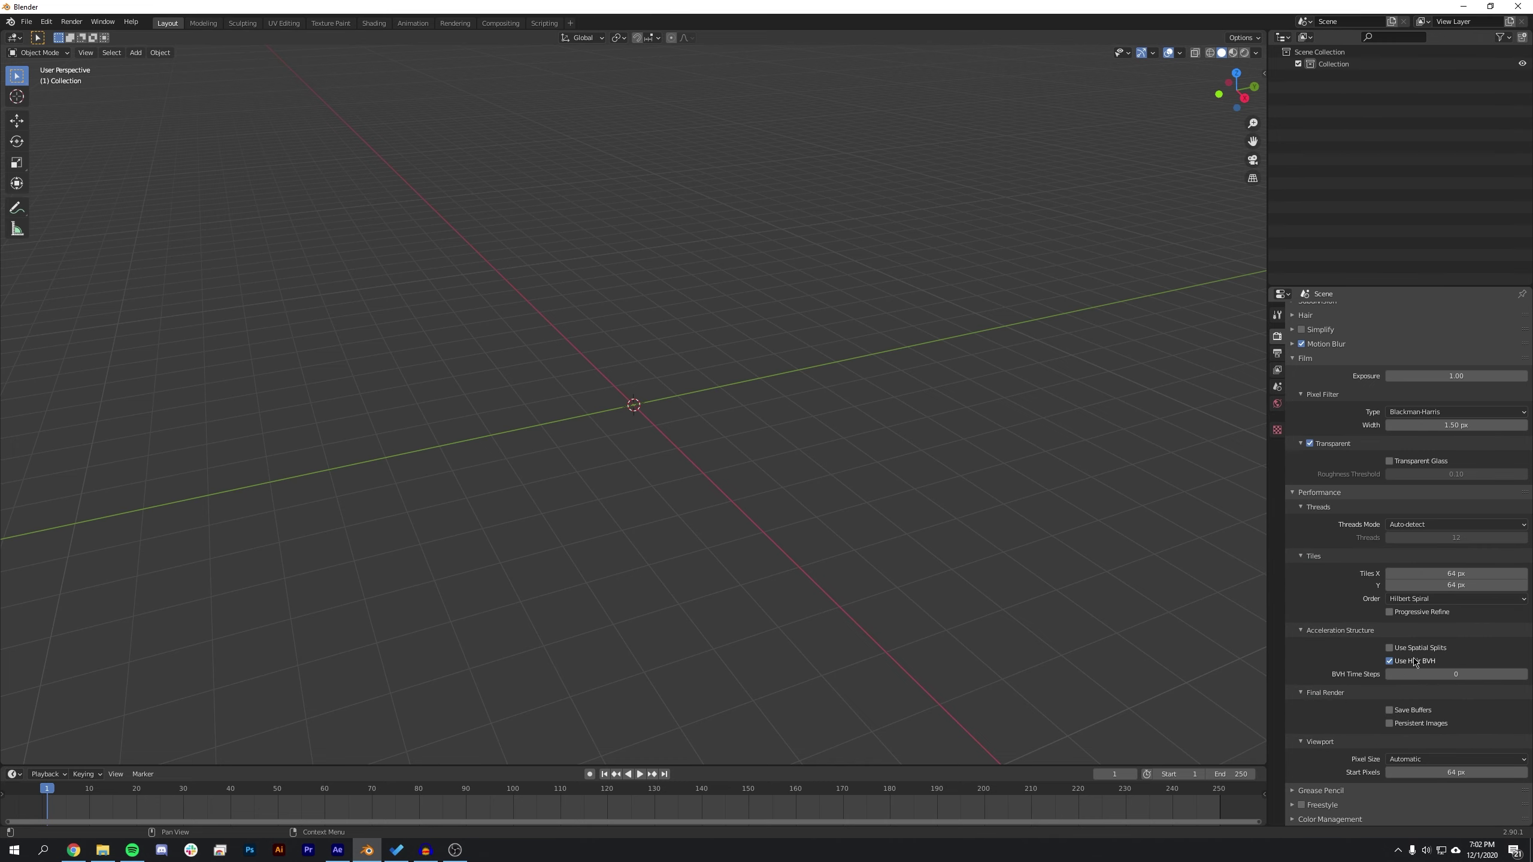
click(1460, 574)
text(512)
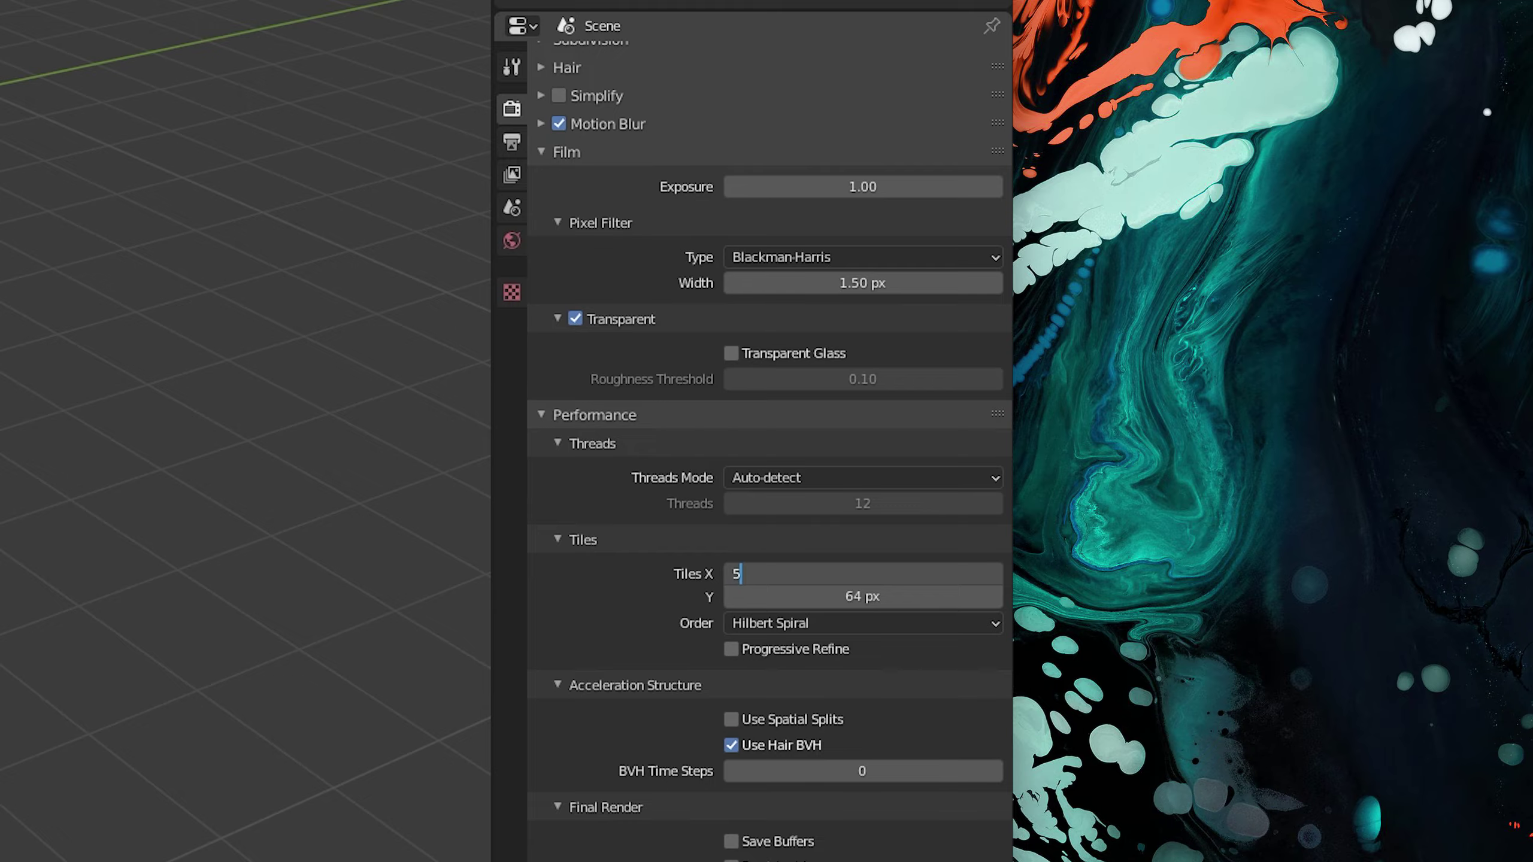
key(Tab)
text(512)
key(Return)
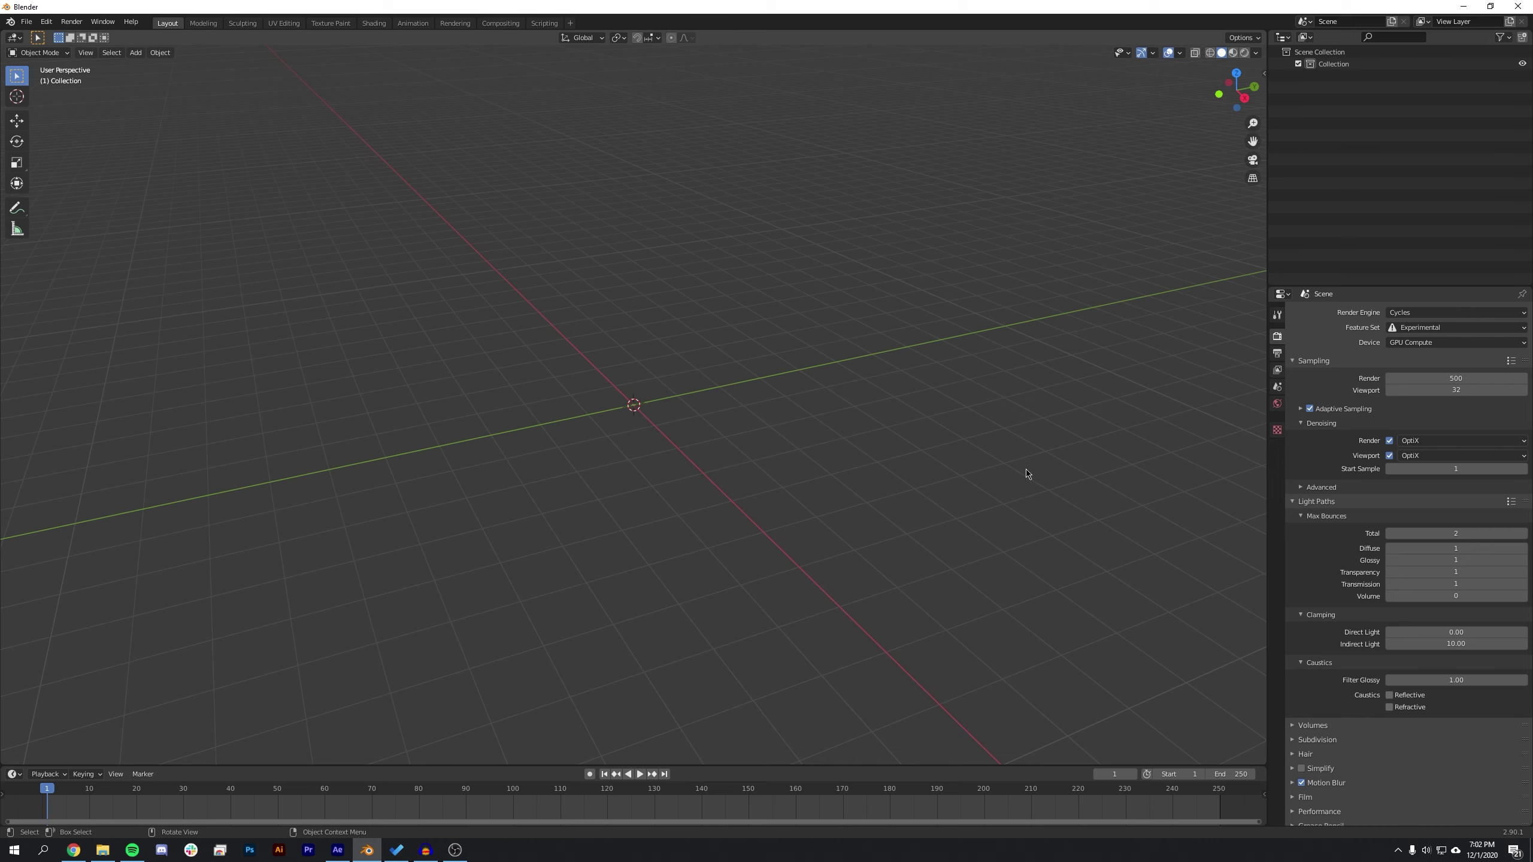
Add a mesh circle at the origin and fill it with an Ngon
key(shift+a)
mouse_move(811, 446)
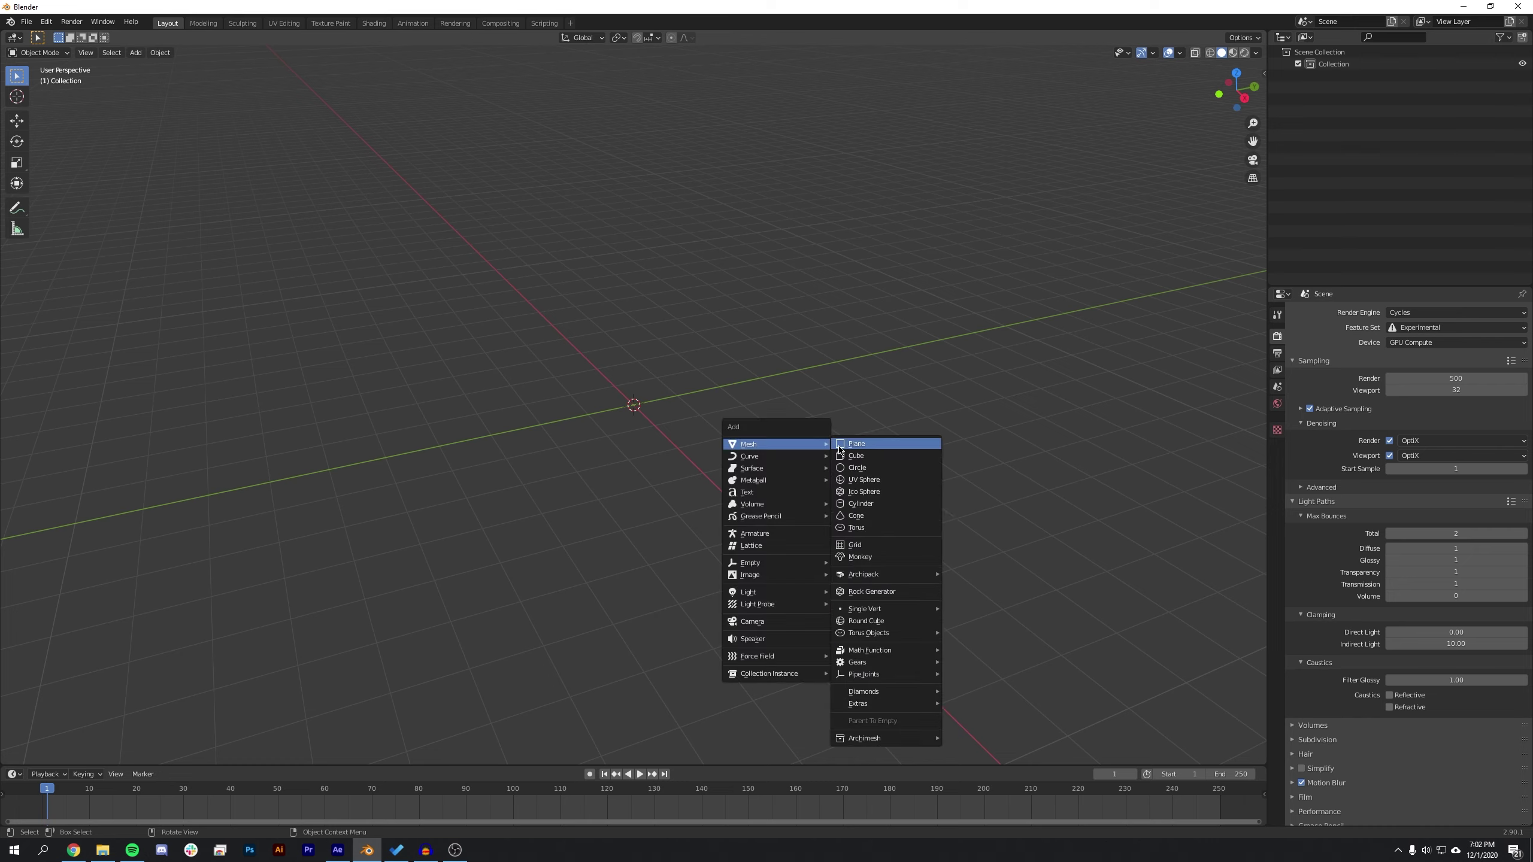
click(856, 468)
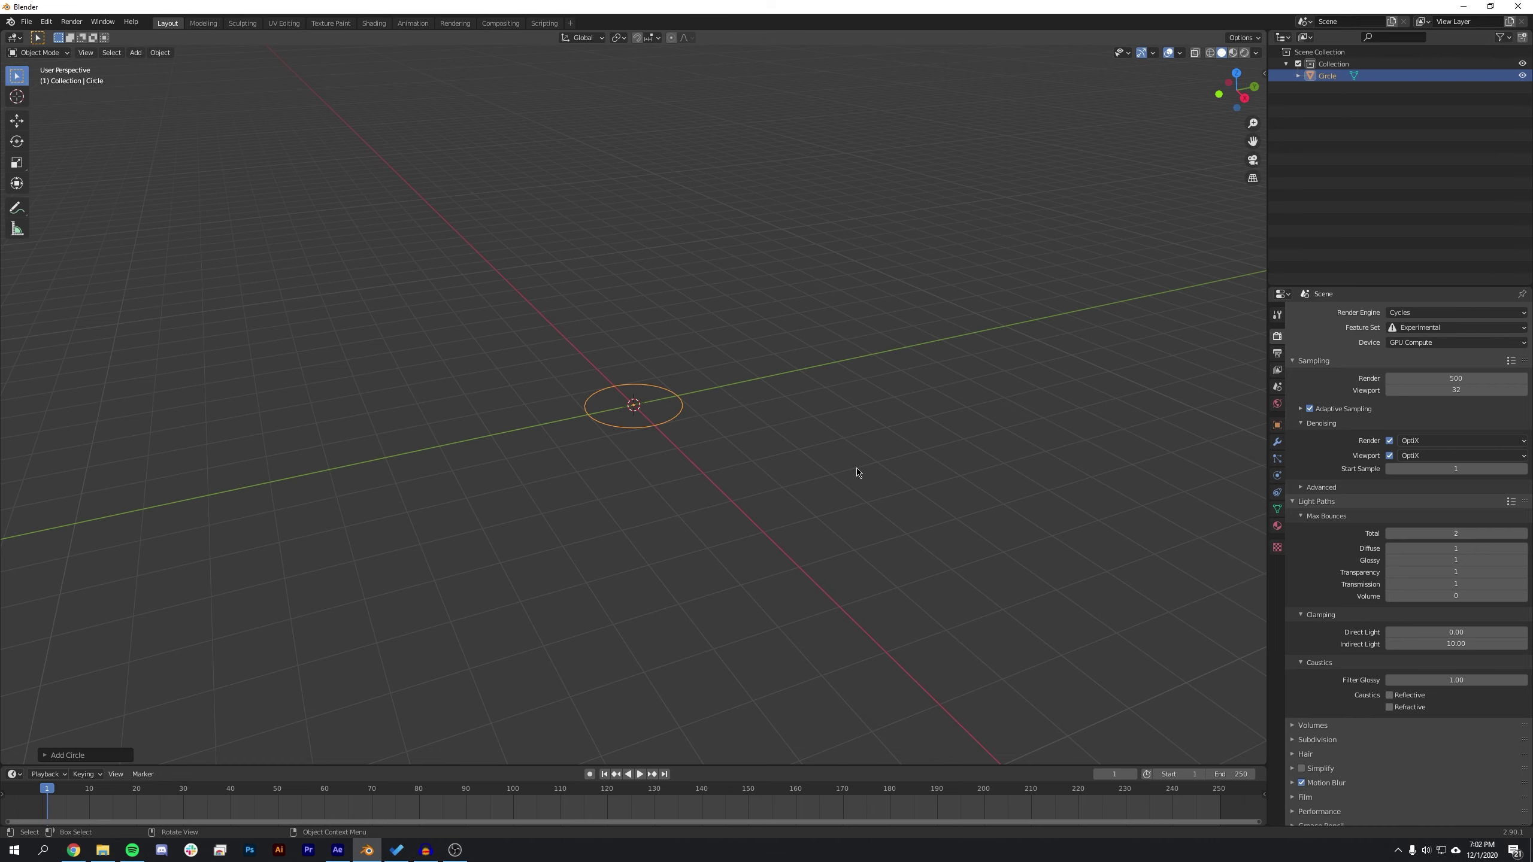
click(48, 756)
click(127, 652)
click(123, 678)
Rotate the circle to 90° around the Y axis so it stands upright
click(1264, 74)
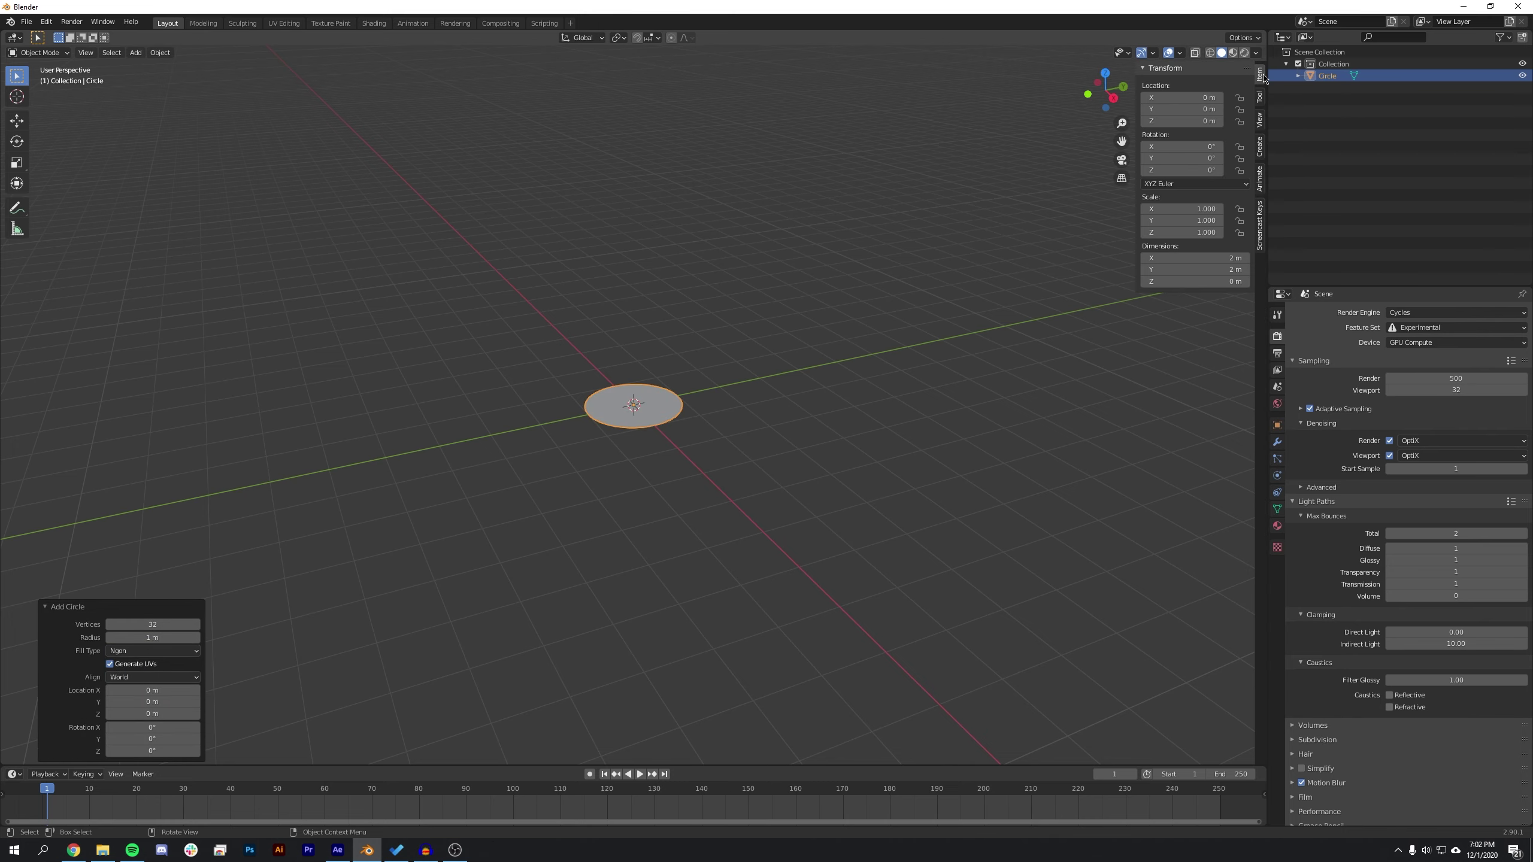
click(1201, 159)
text(90)
key(Return)
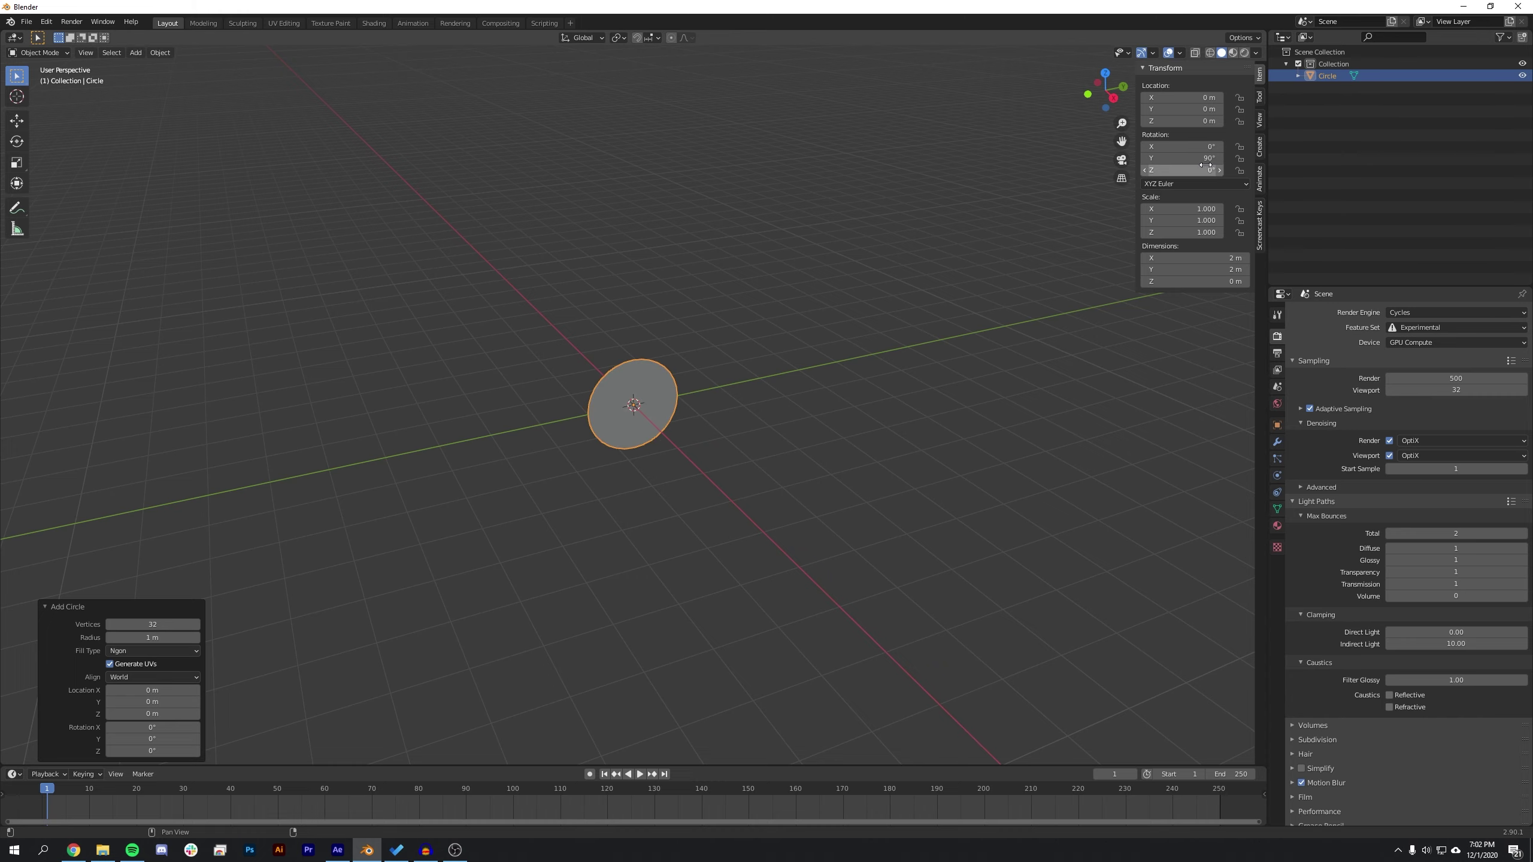
Move the circle about 9.8 m in the negative direction along the X axis
middle_drag(837, 390, 722, 394)
key(g)
key(x)
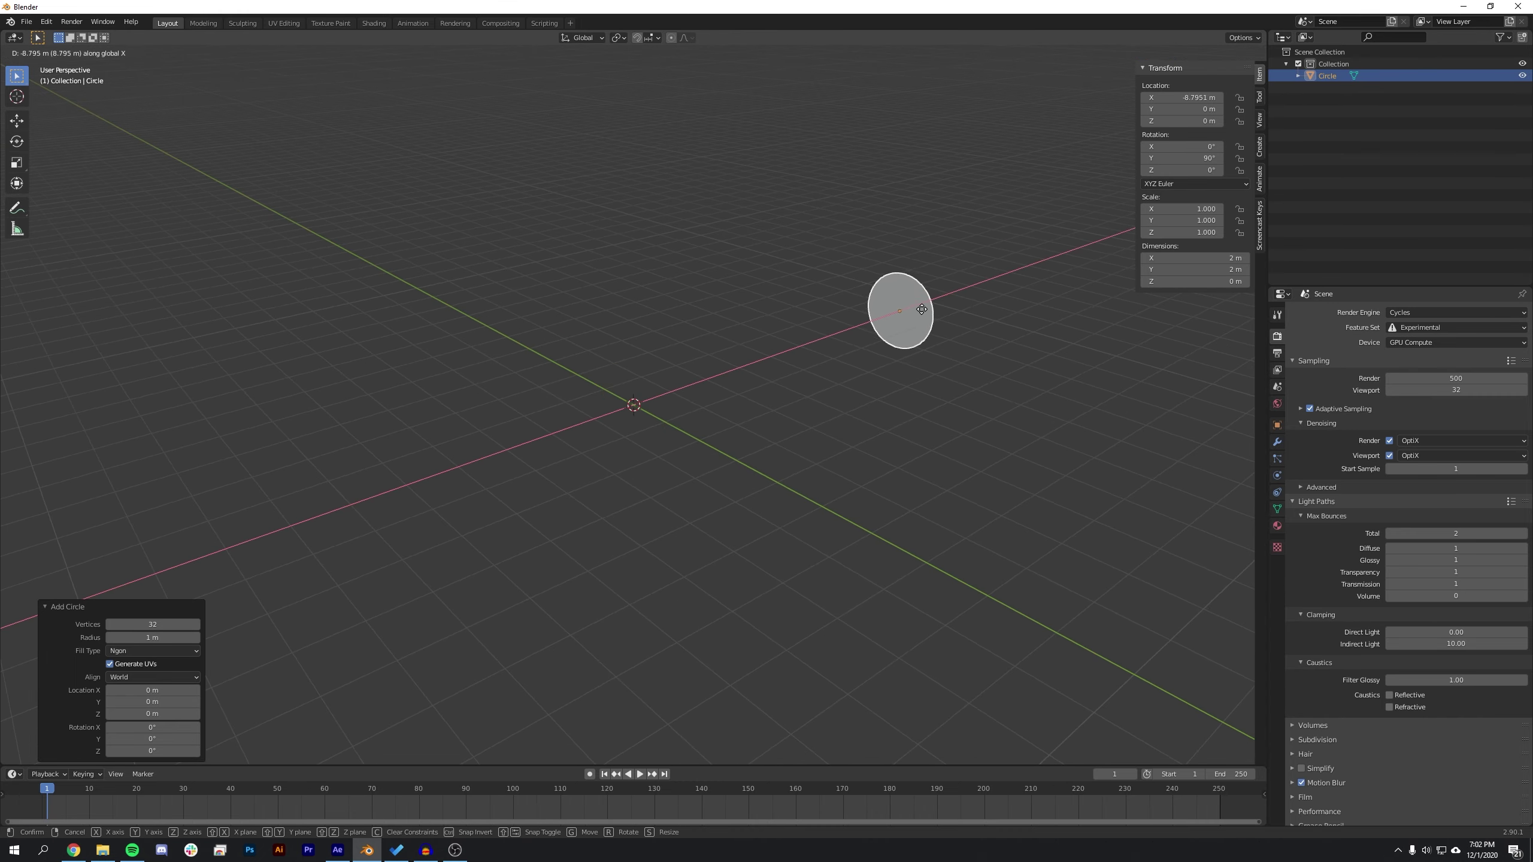
click(935, 318)
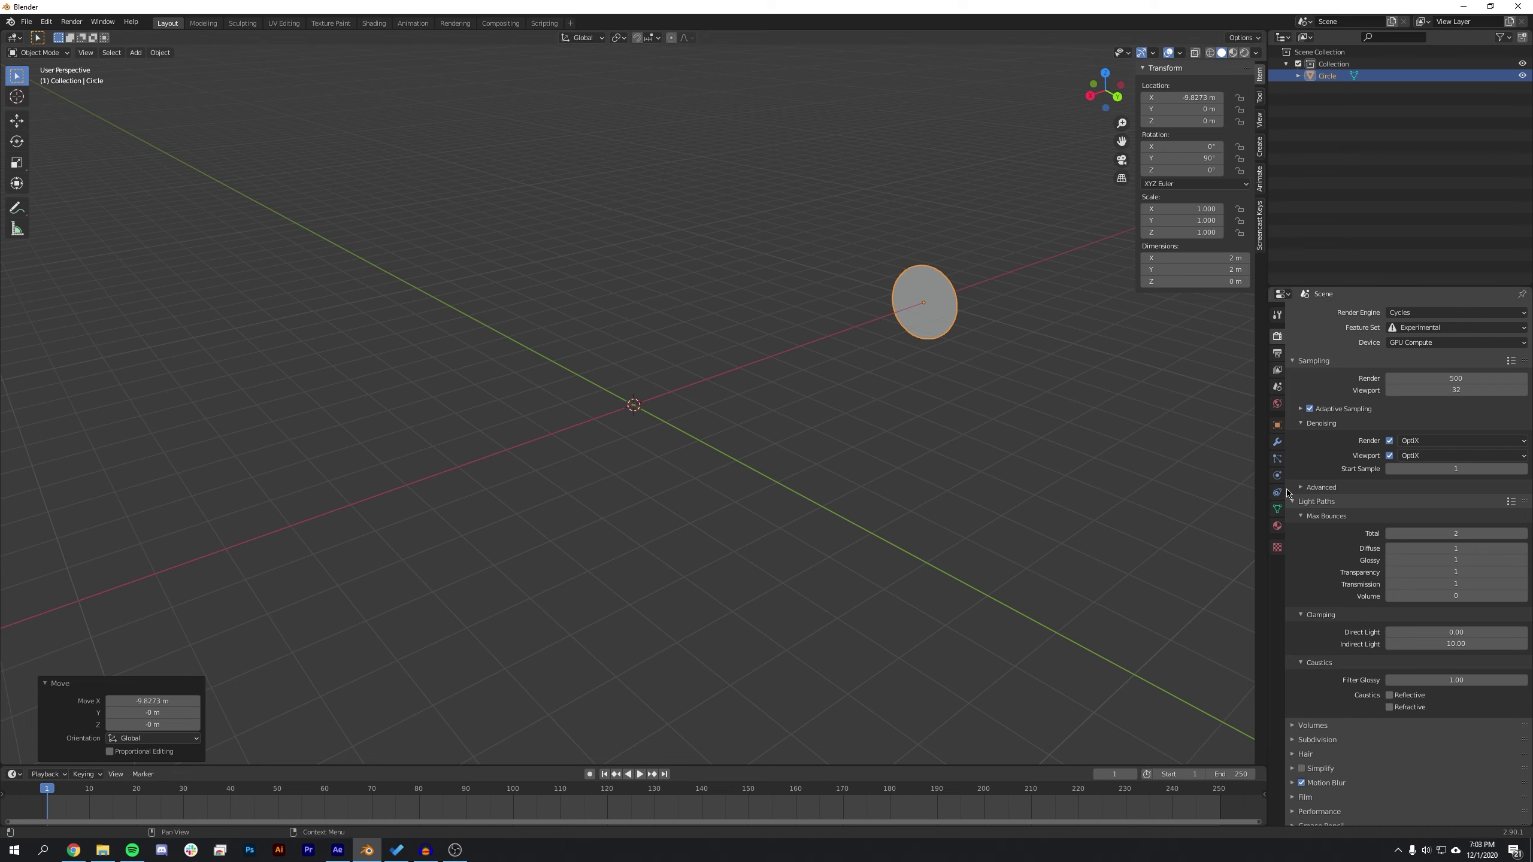
Create a new material for the circle and change its surface shader to Emission
click(1277, 526)
click(1346, 352)
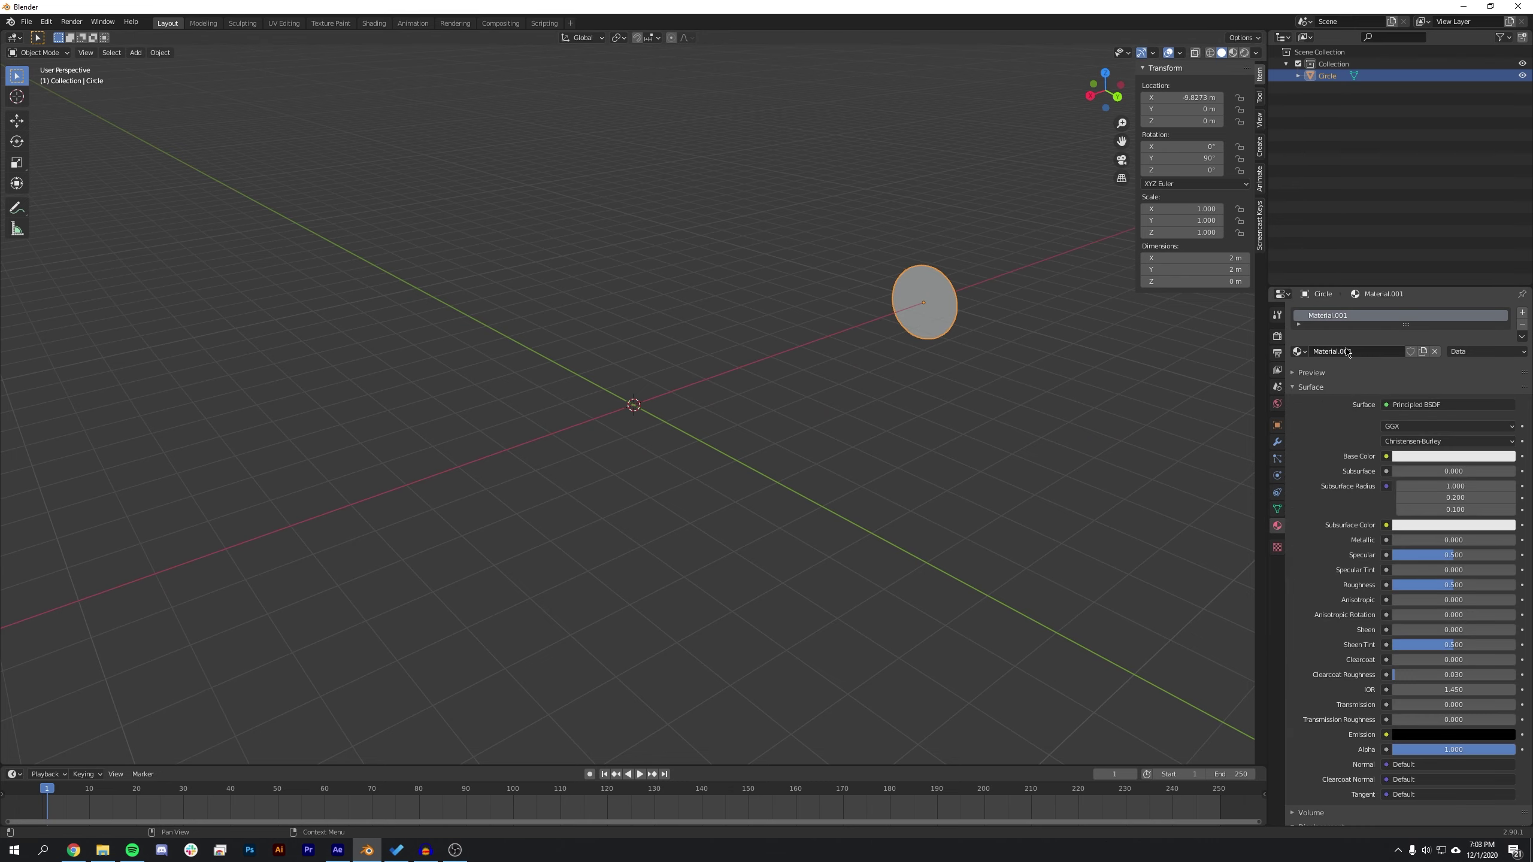
click(1417, 406)
click(1397, 410)
click(1420, 408)
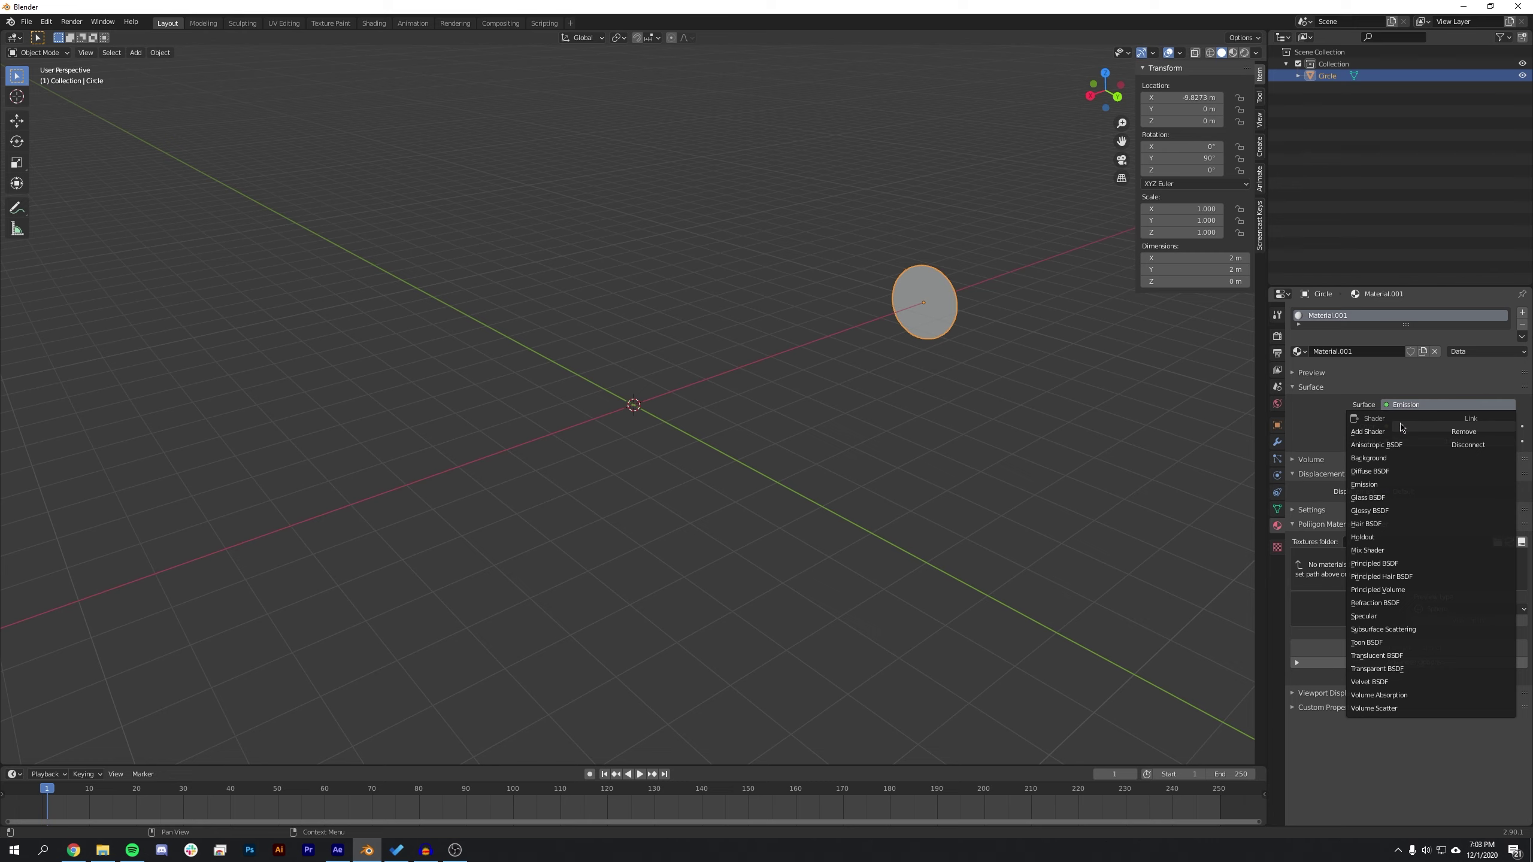
key(Escape)
Set the circle's emission color to a saturated orange and its strength to 20, keeping the circle selected
click(1424, 427)
drag(1449, 339, 1437, 345)
click(1440, 439)
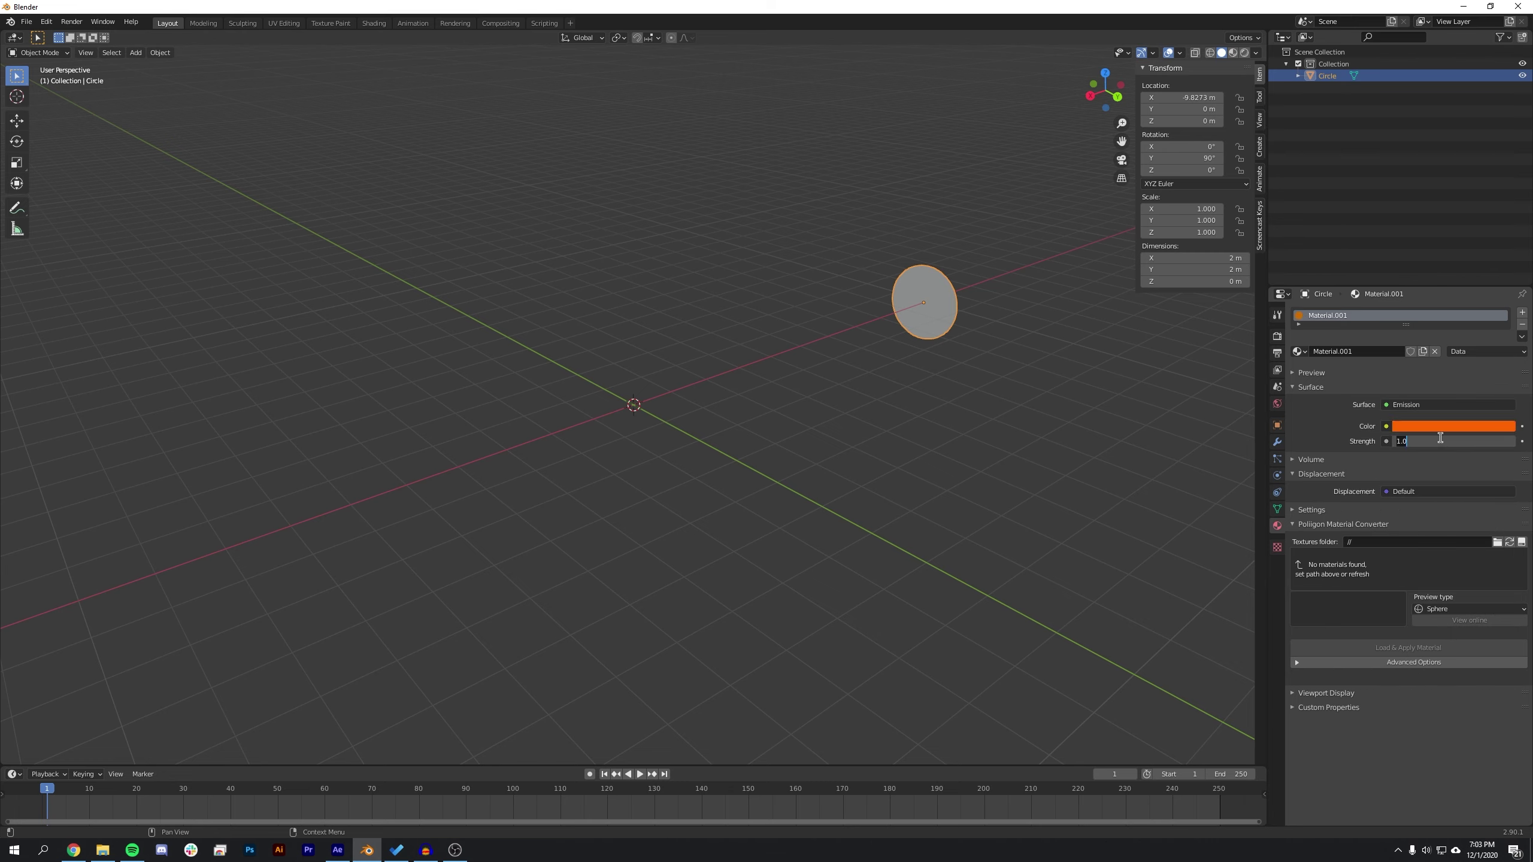
text(20)
key(Return)
click(838, 439)
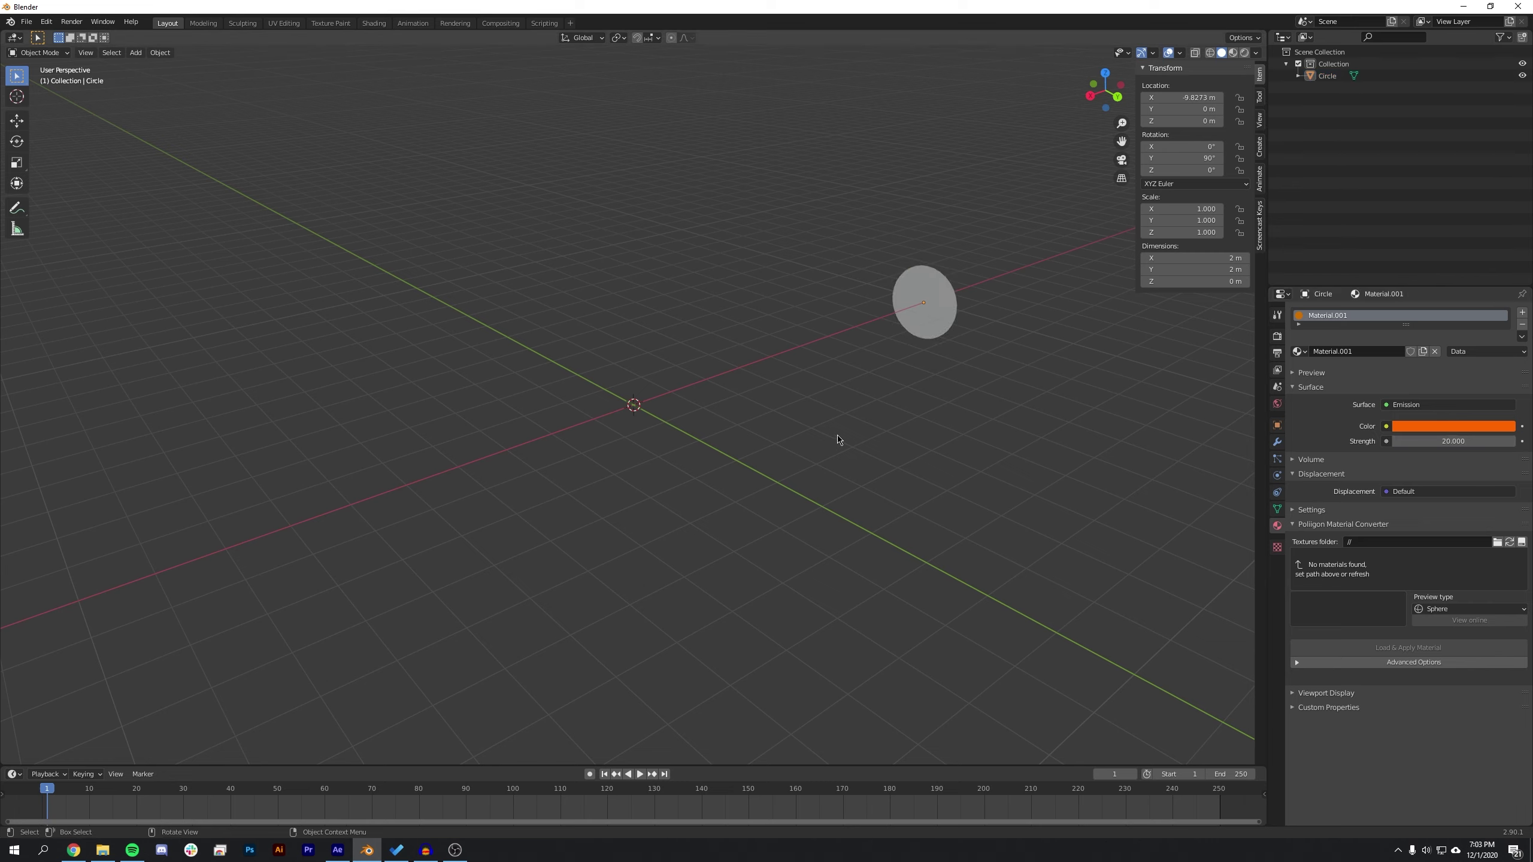
click(935, 329)
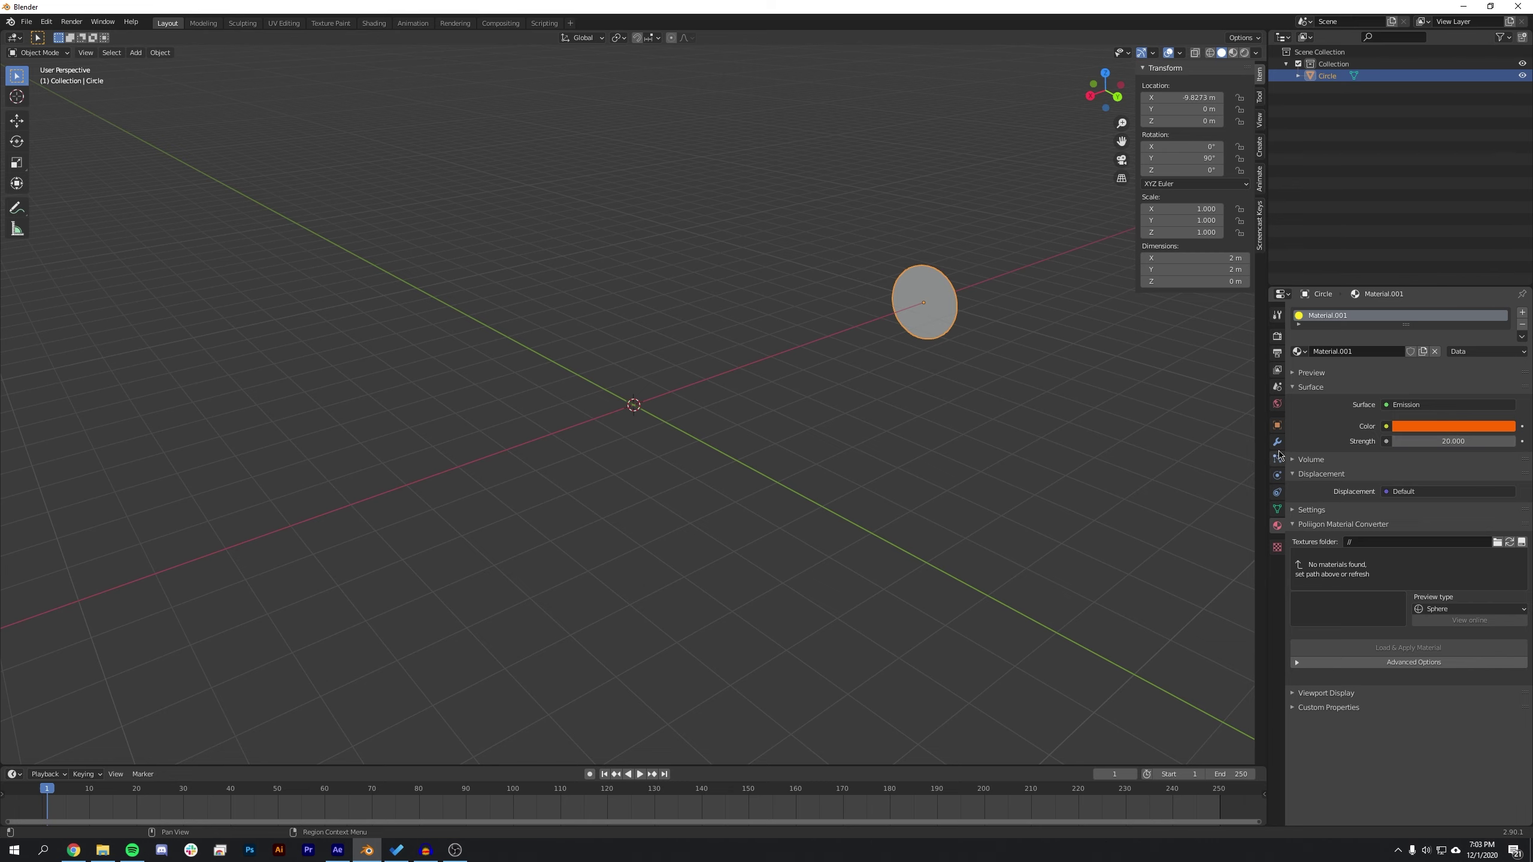
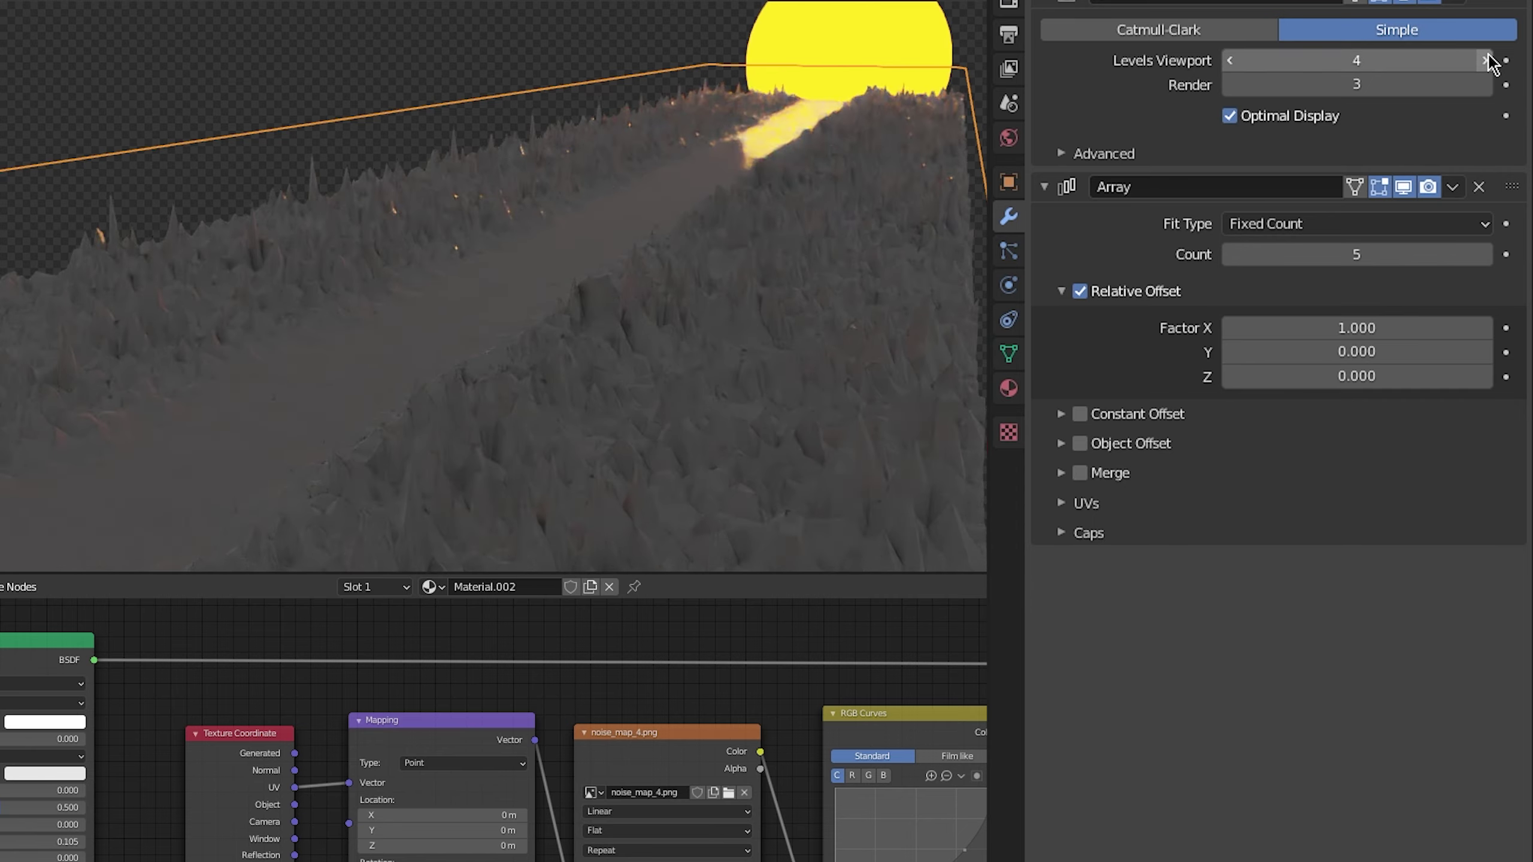
Compare the displaced terrain's detail at lower and higher viewport levels of its Simple subdivision modifier
click(1231, 62)
click(1230, 61)
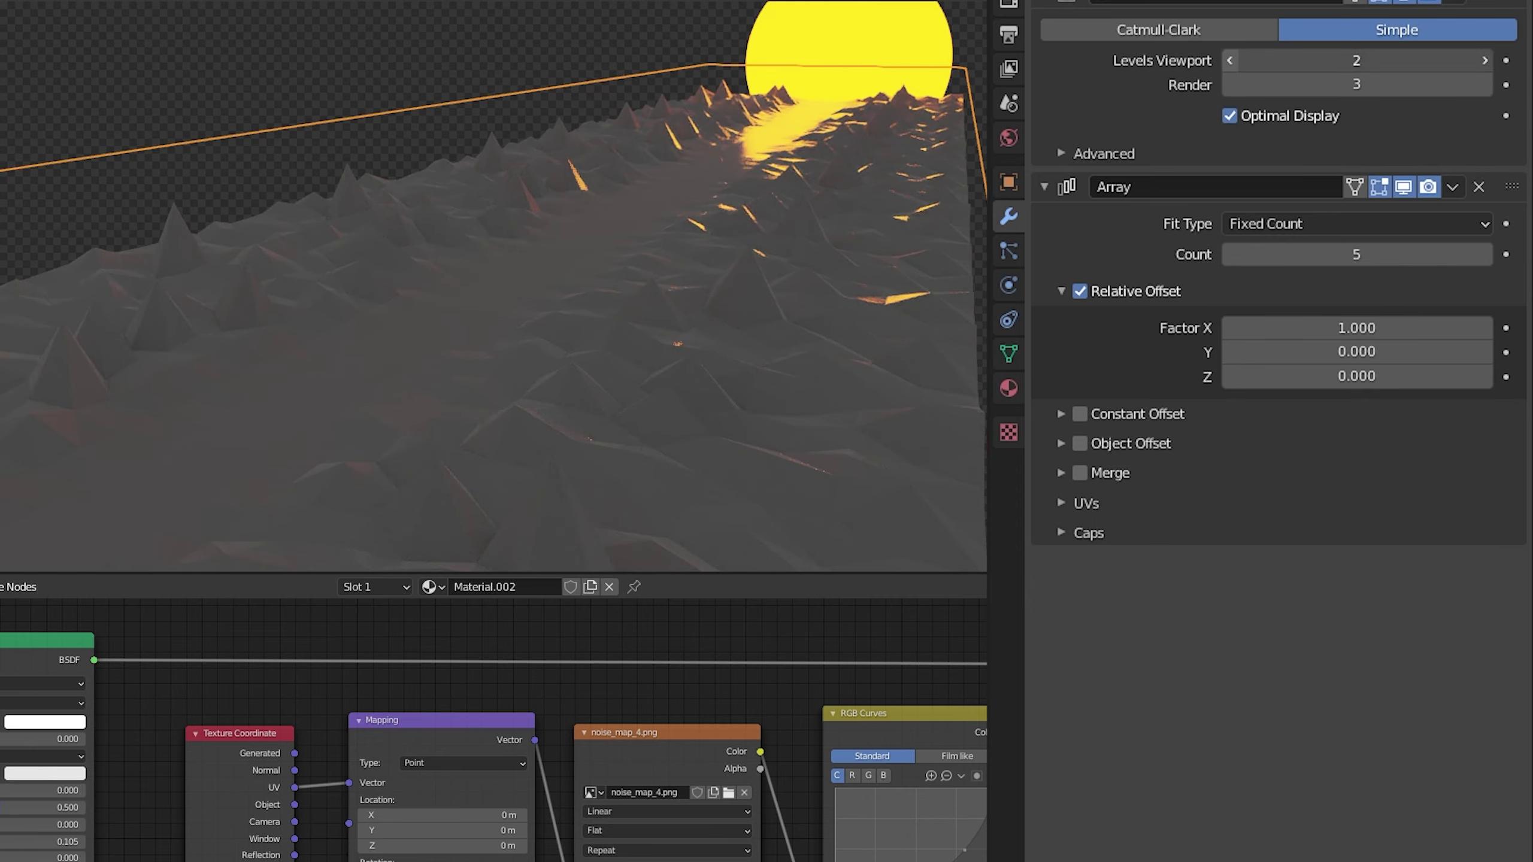
click(1230, 61)
click(1486, 61)
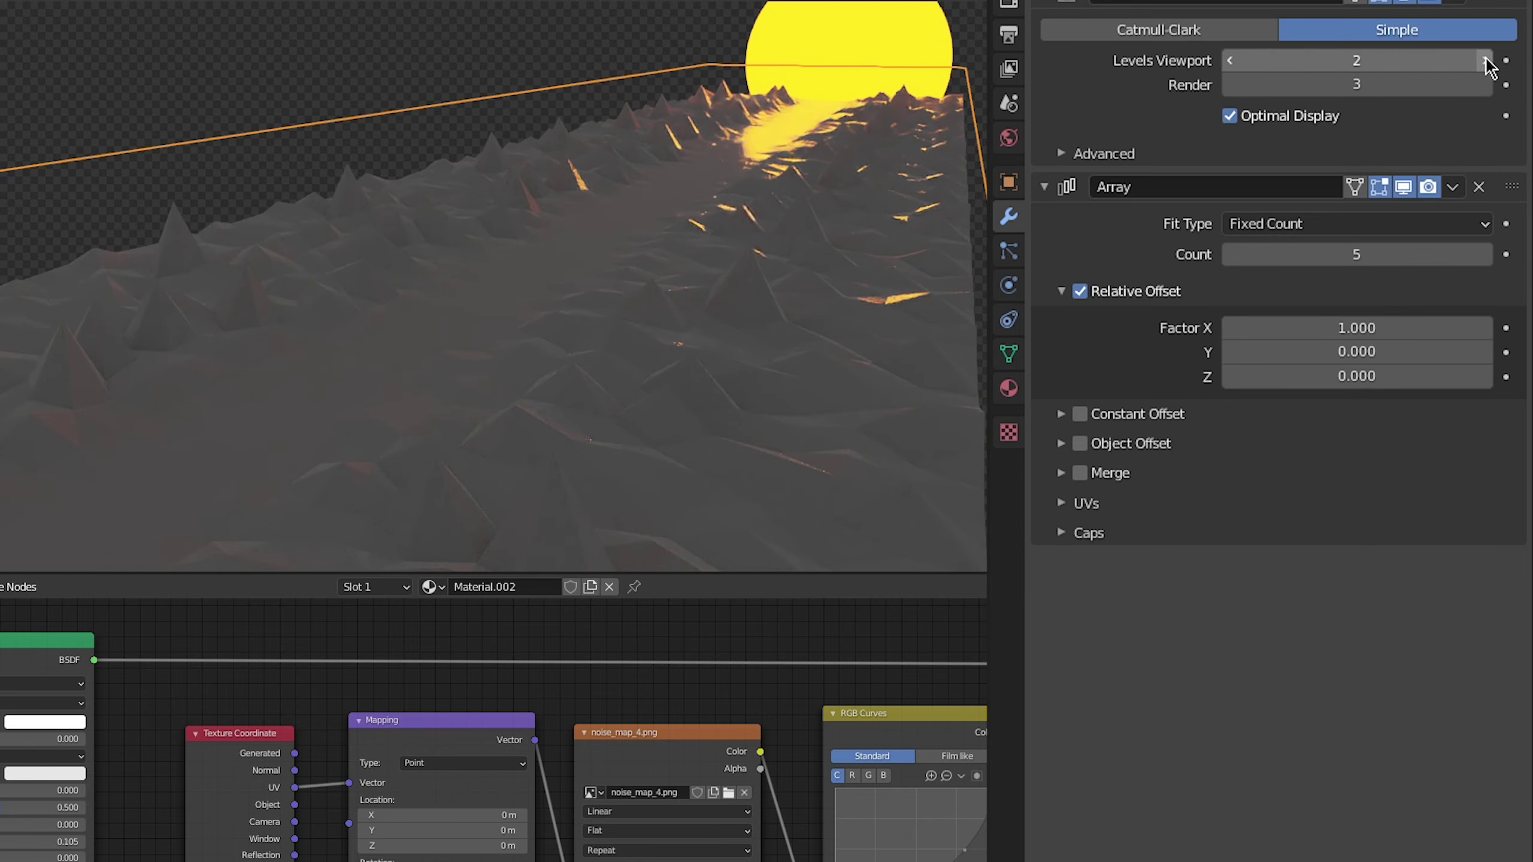
click(1486, 61)
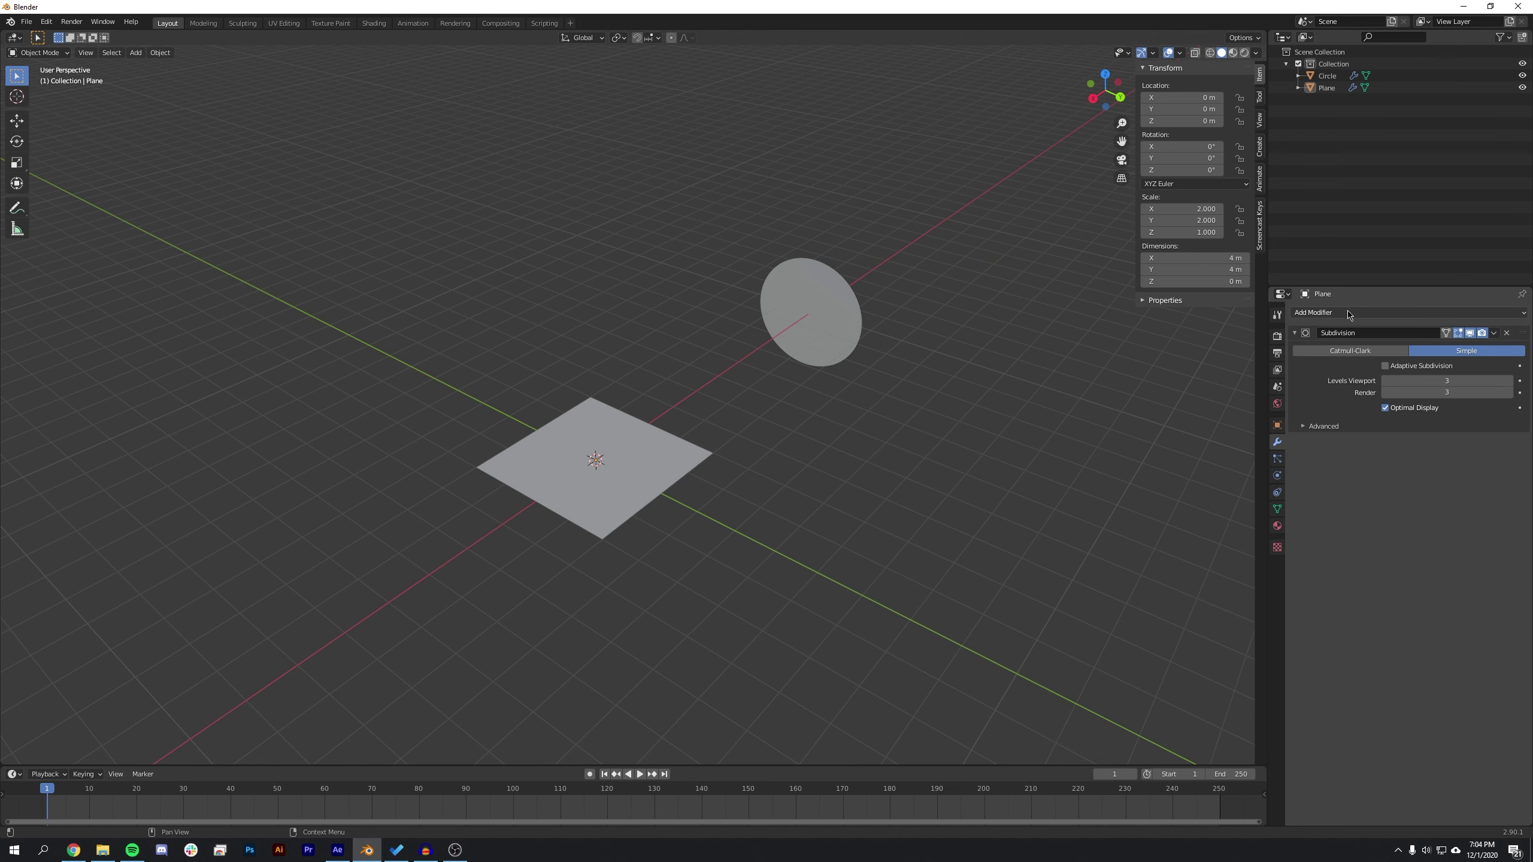
Add an Array modifier to the plane below its Subdivision modifier
click(1349, 313)
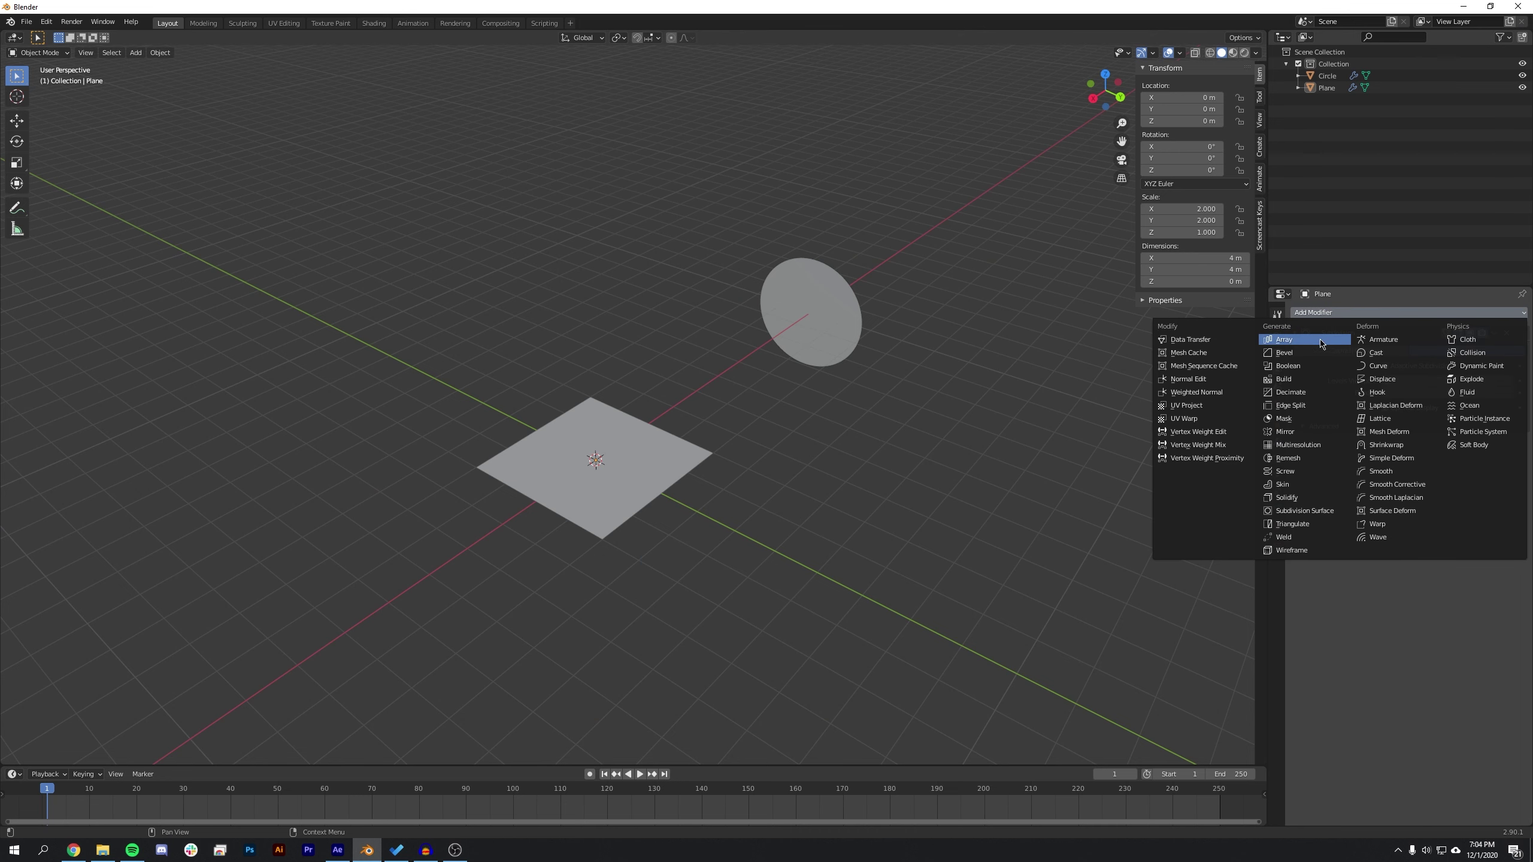
click(1321, 343)
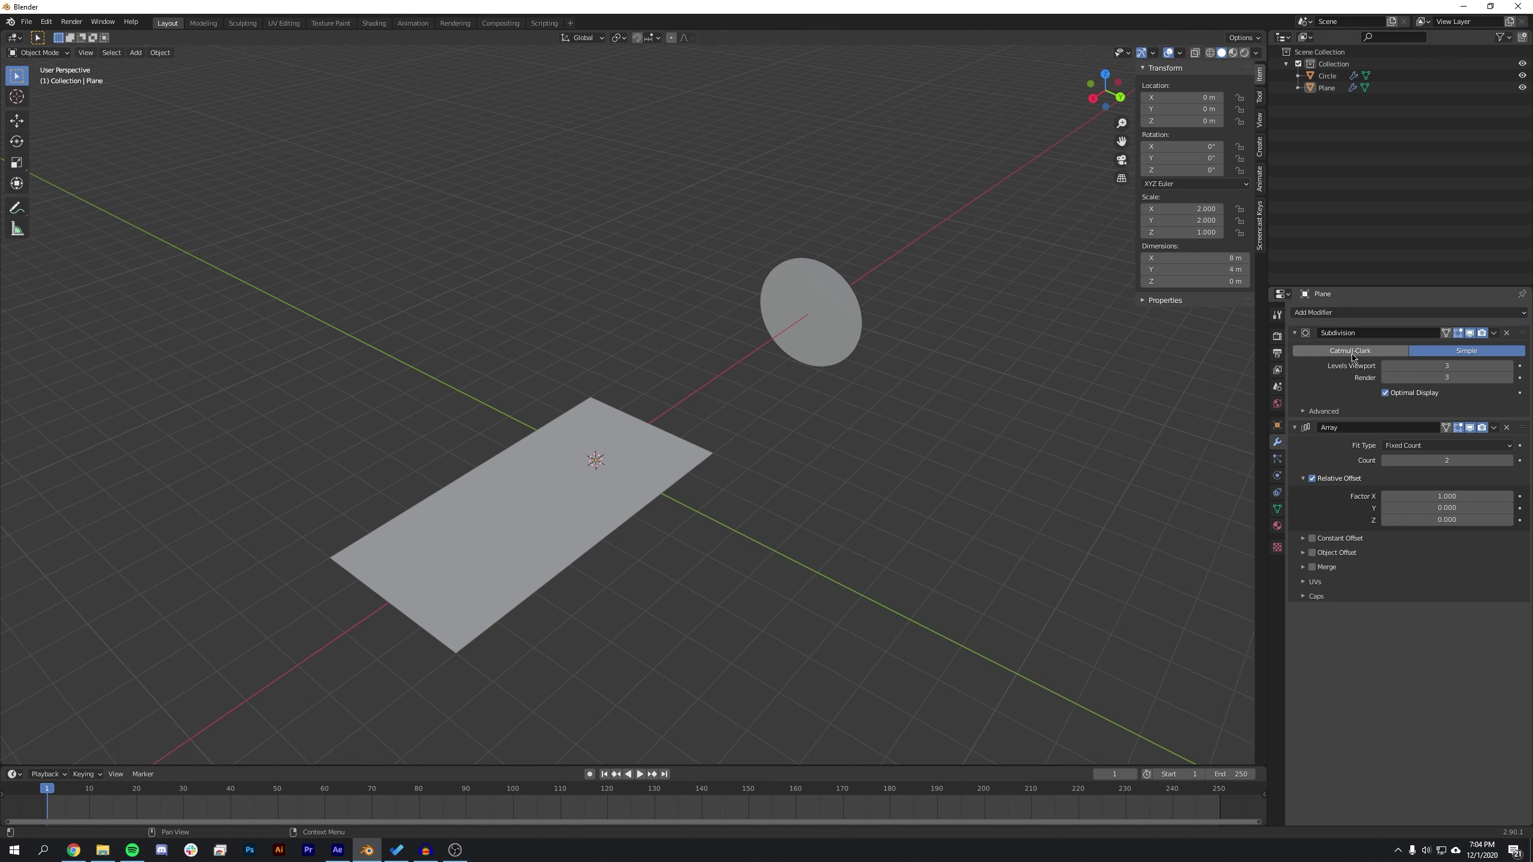
Set the count of the plane's Array modifier to 5
click(1453, 464)
text(5)
key(Return)
middle_drag(889, 548, 625, 540)
Create a new material for the plane and change its surface displacement method to one that truly displaces the geometry
click(1277, 526)
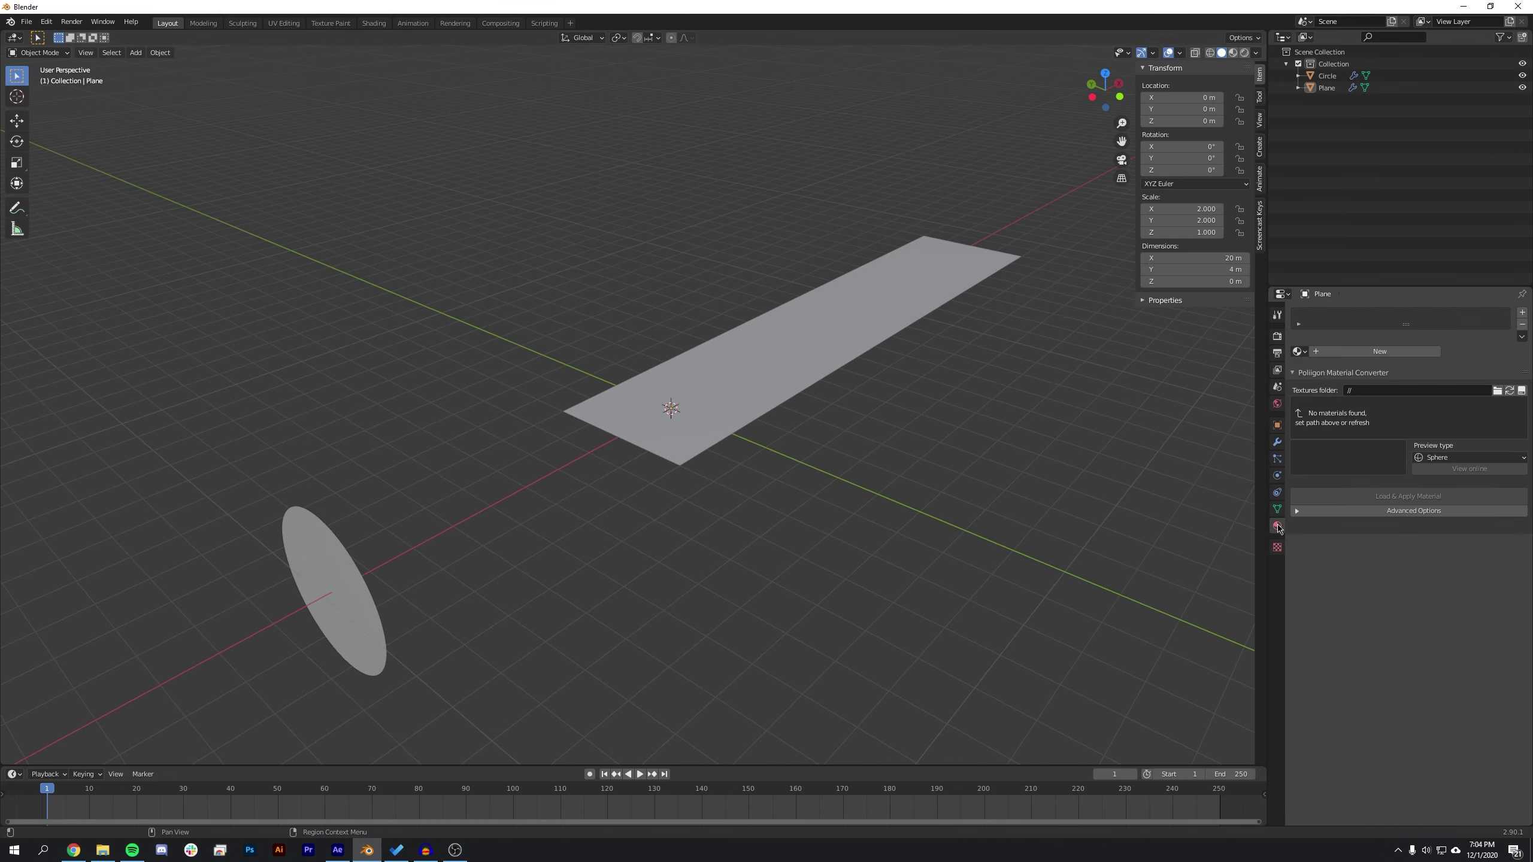
click(1379, 351)
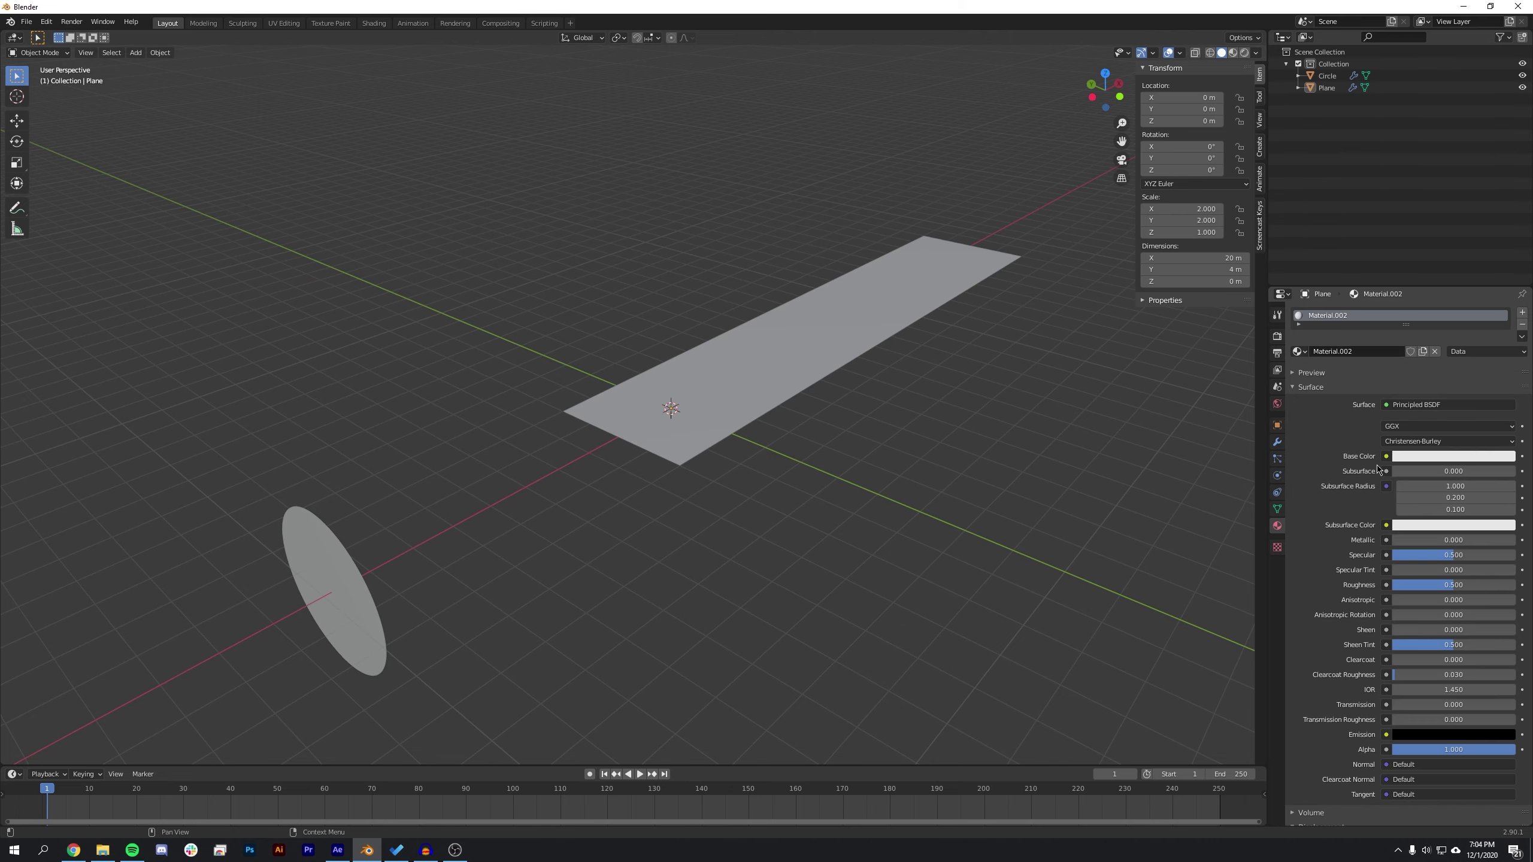
scroll(1378, 470, down, 12)
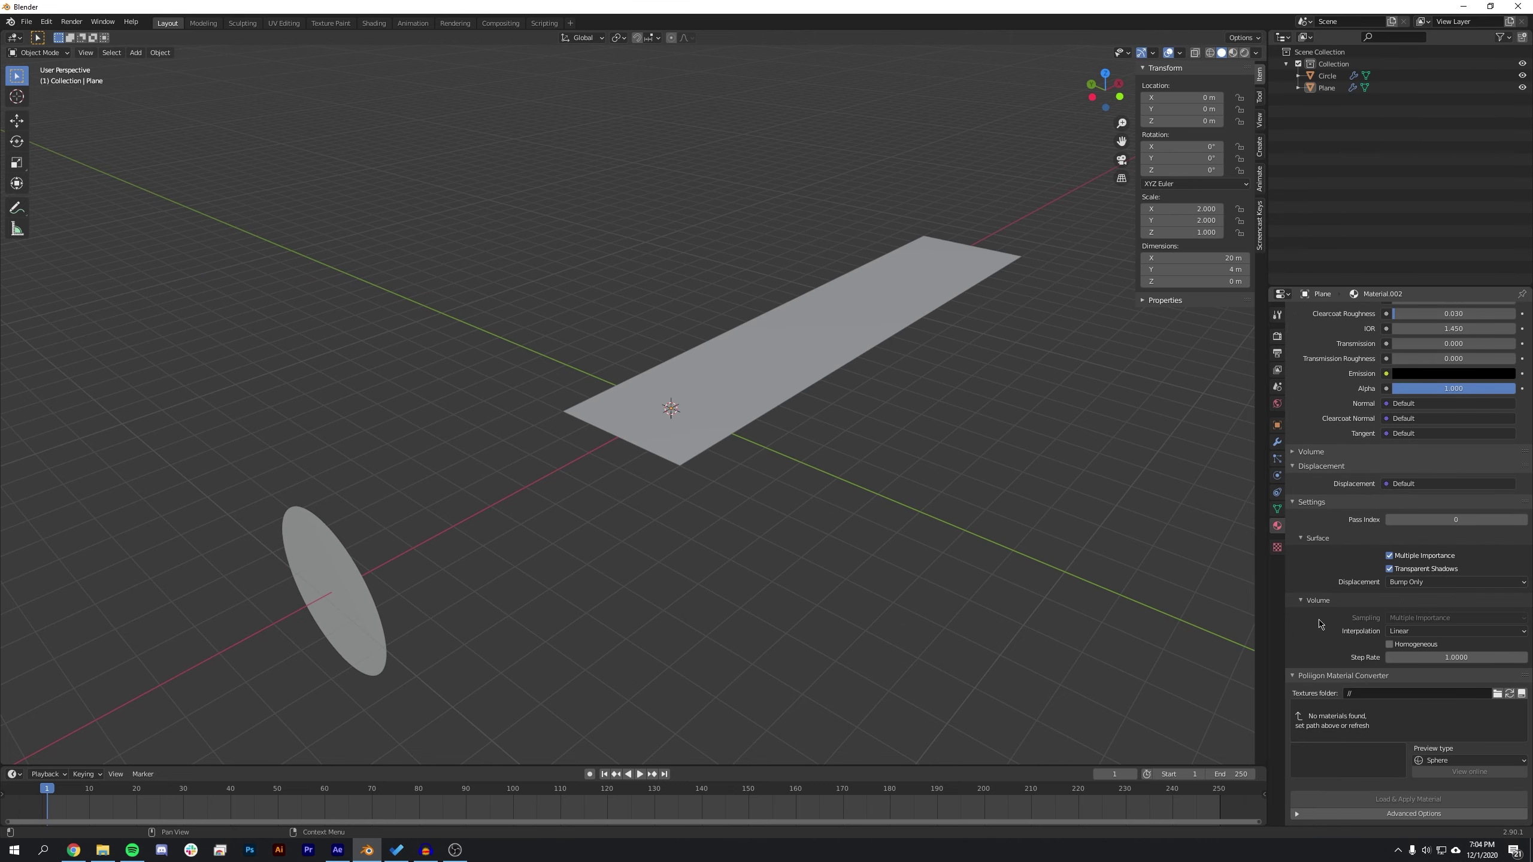
scroll(1319, 625, down, 1)
click(1410, 558)
click(1424, 579)
Move the circle along the X axis to about X 20.7 m, just beyond the plane's far end, and deselect it
click(345, 637)
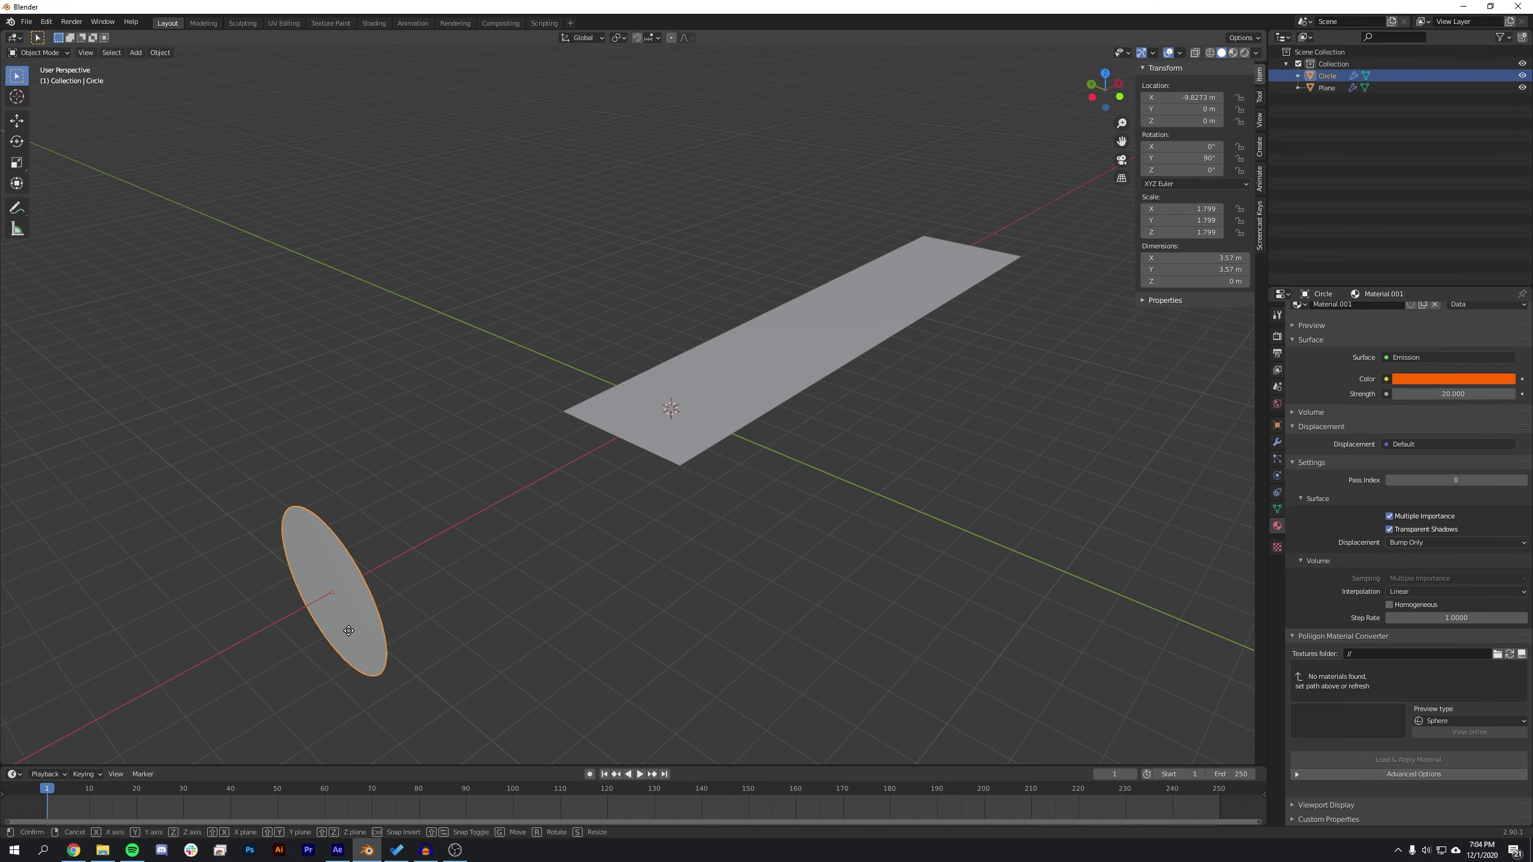
key(g)
key(x)
click(1038, 309)
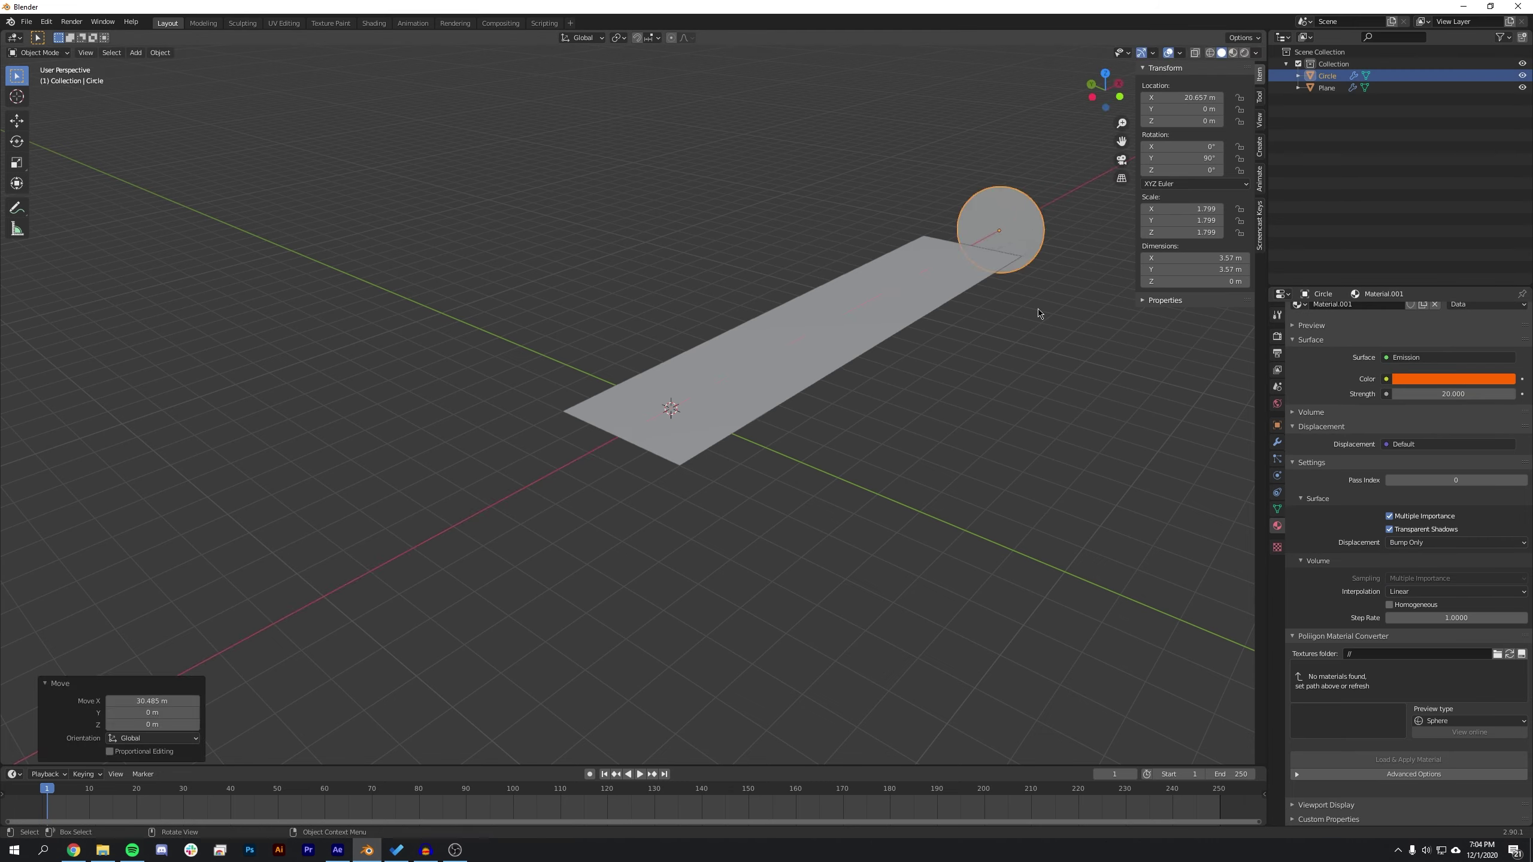
middle_drag(1016, 425, 860, 484)
click(862, 484)
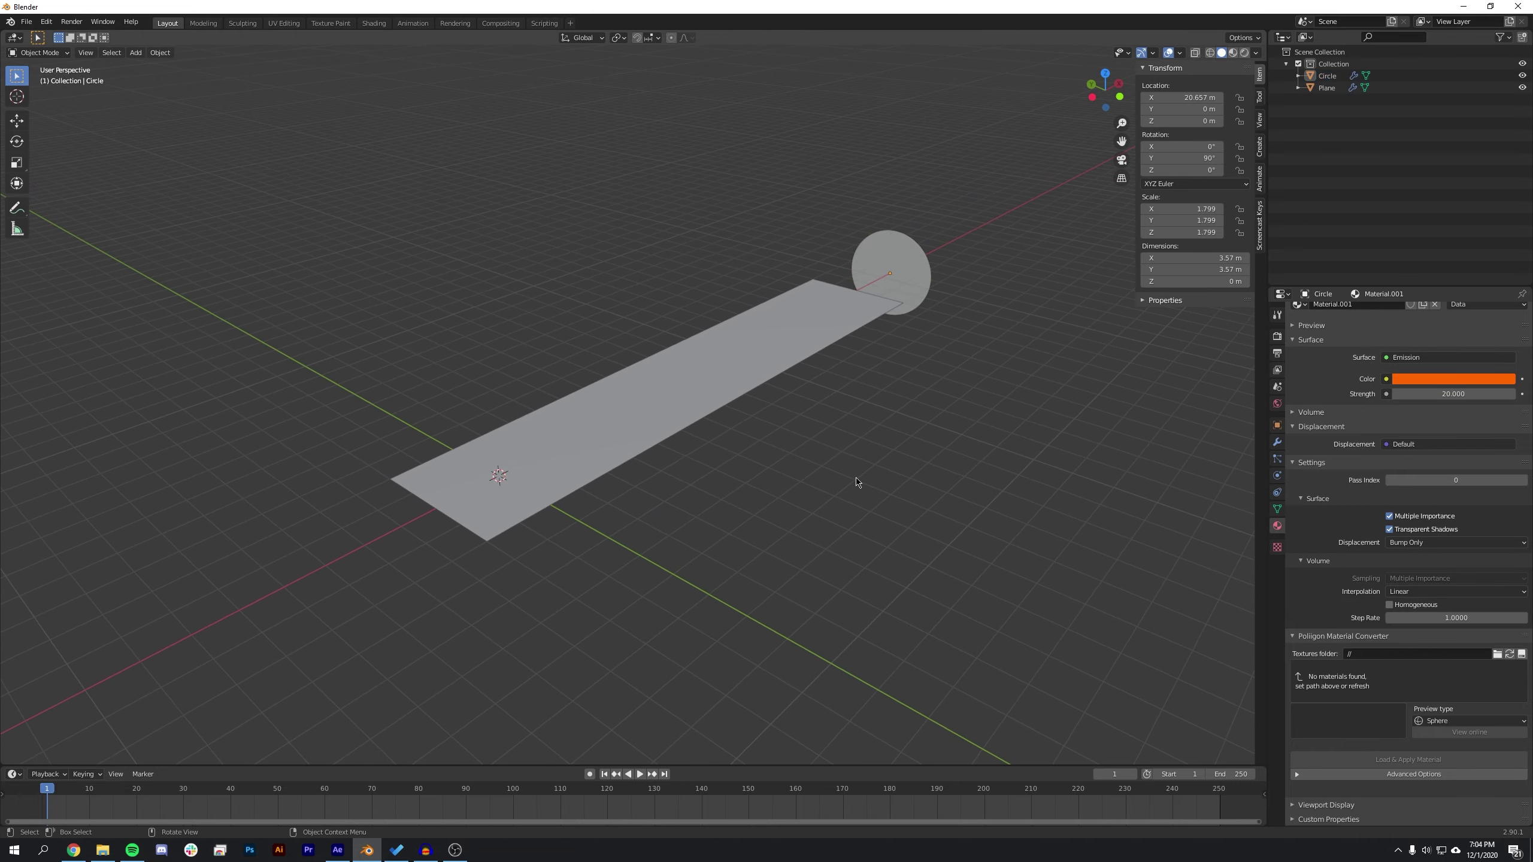
Switch to the Shading workspace and select the plane to show its material nodes
click(373, 23)
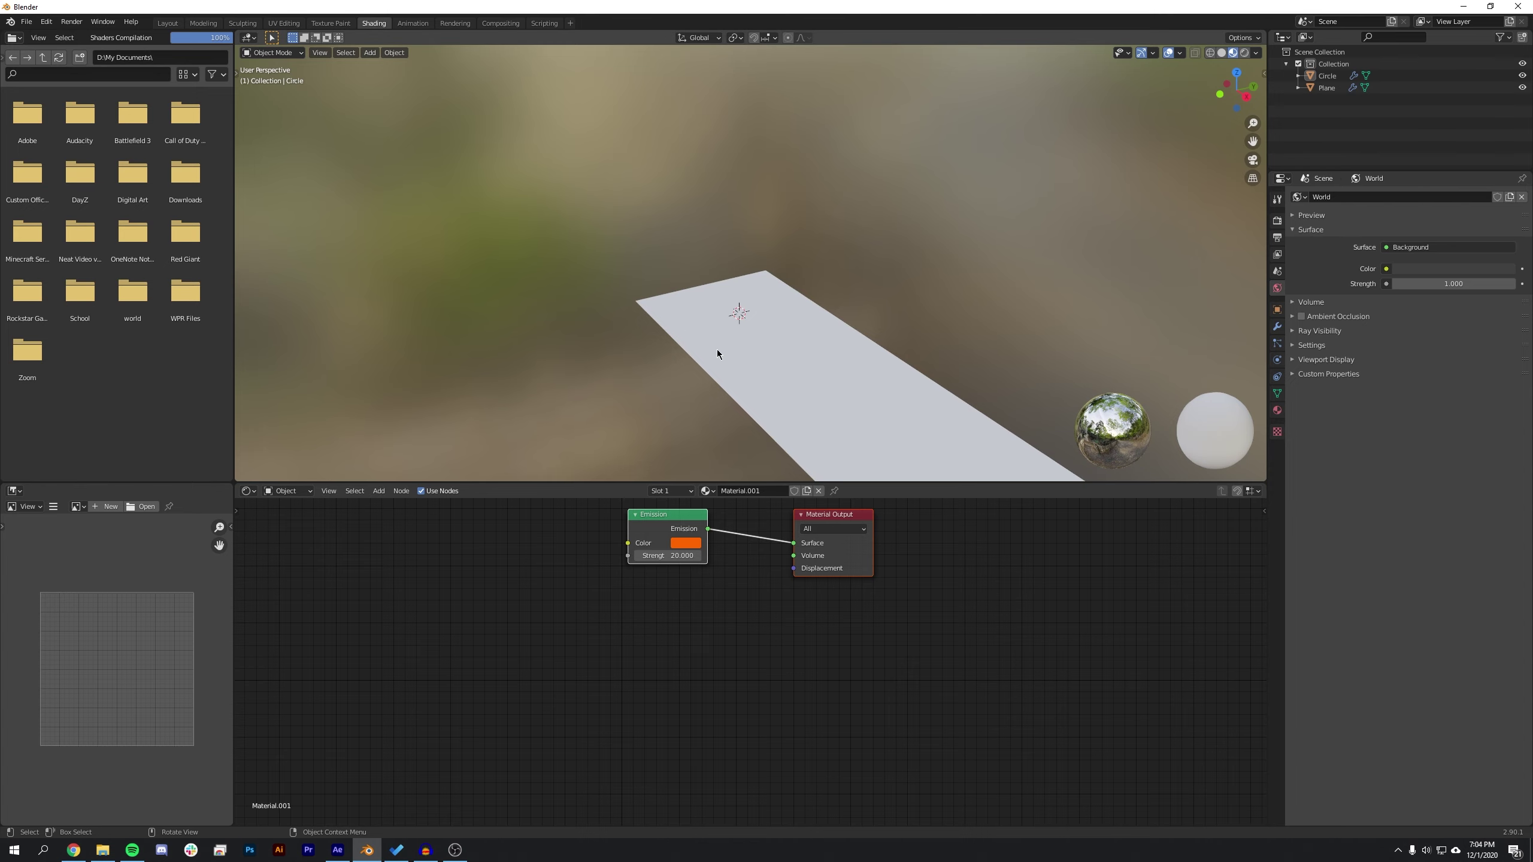
middle_drag(778, 348, 806, 321)
click(805, 320)
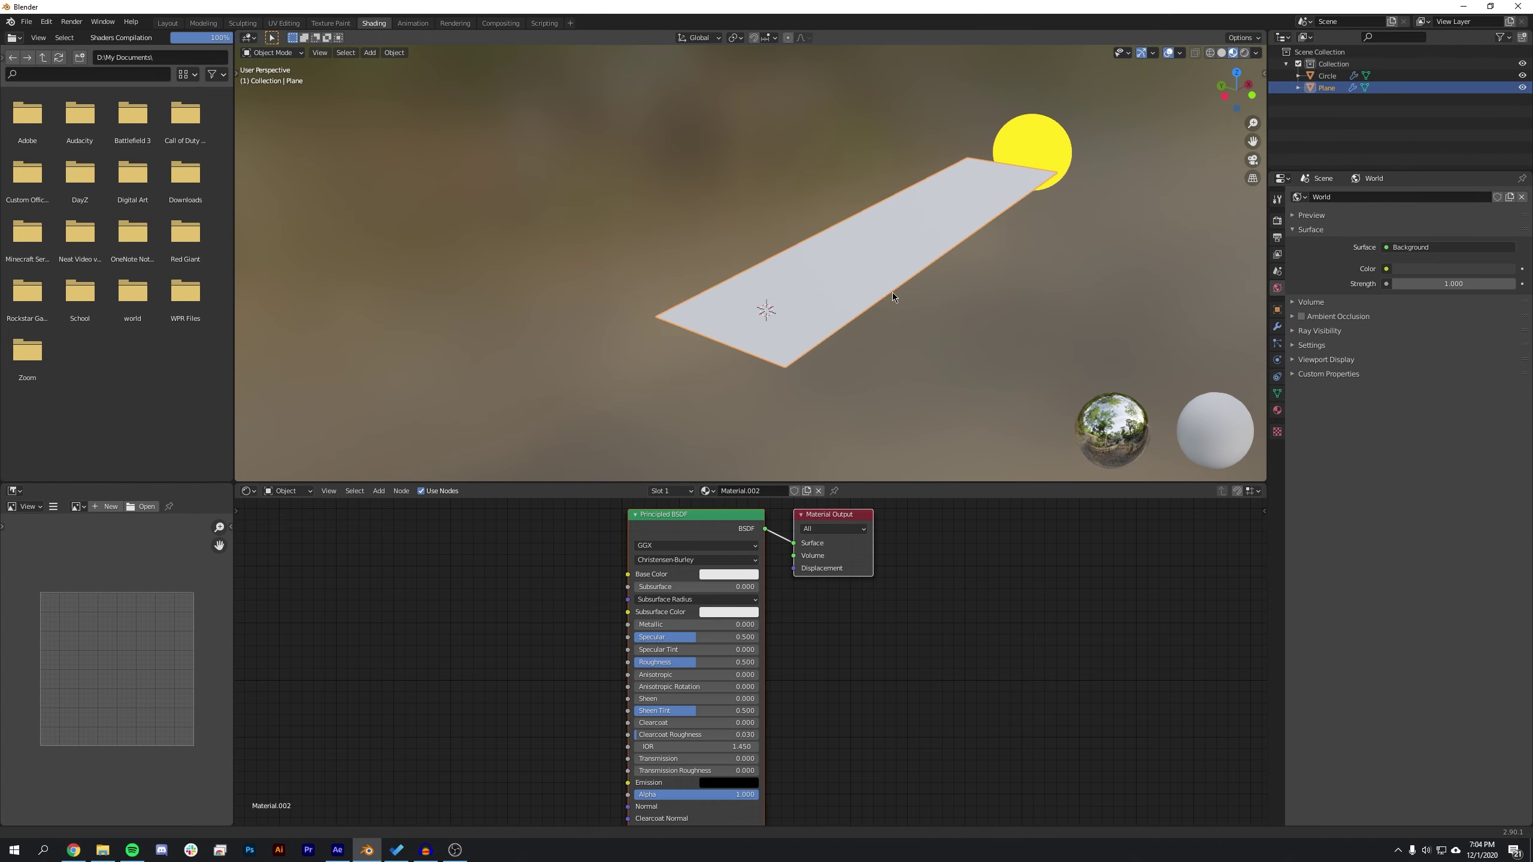
middle_drag(892, 292, 828, 341)
Add an Image Texture node, move the Material Output to make room, and load noise_map_4.png from the T193 - B3D Vaporwave Road folder
key(shift+a)
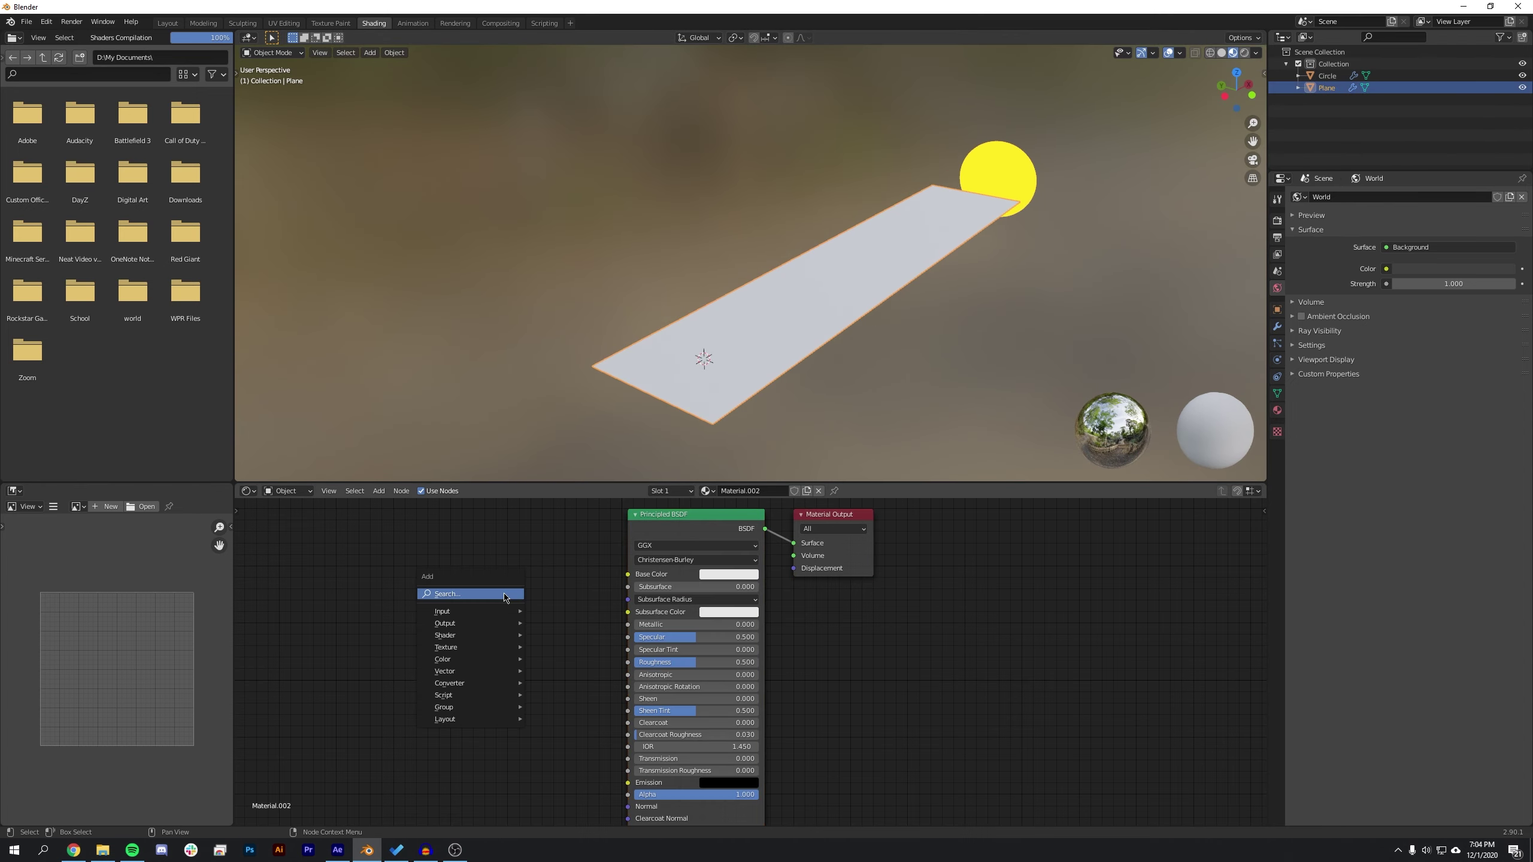
click(505, 594)
key(Return)
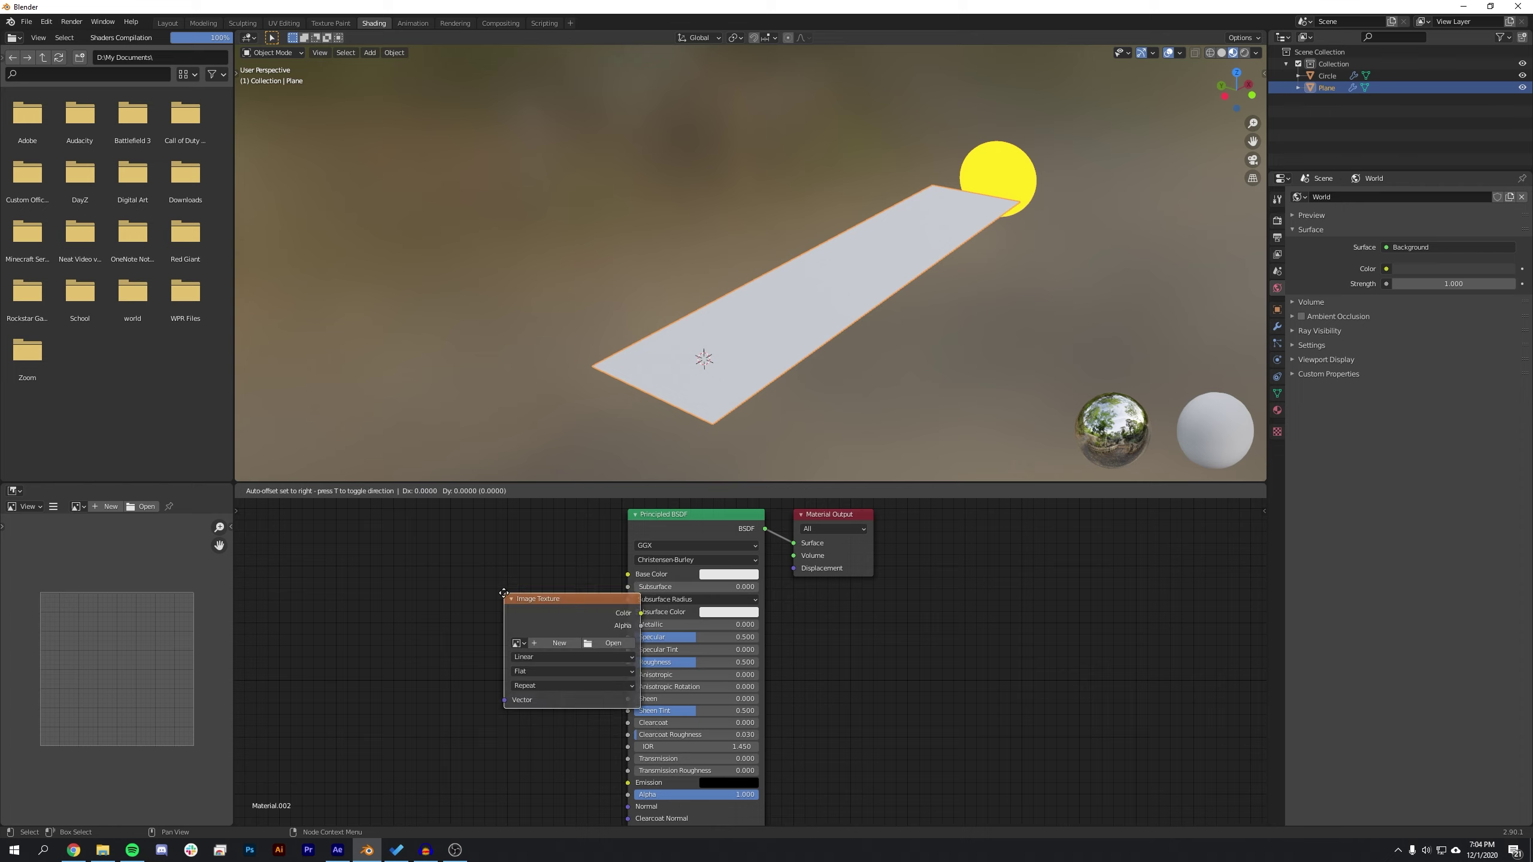
click(784, 602)
drag(813, 507, 1056, 511)
click(888, 645)
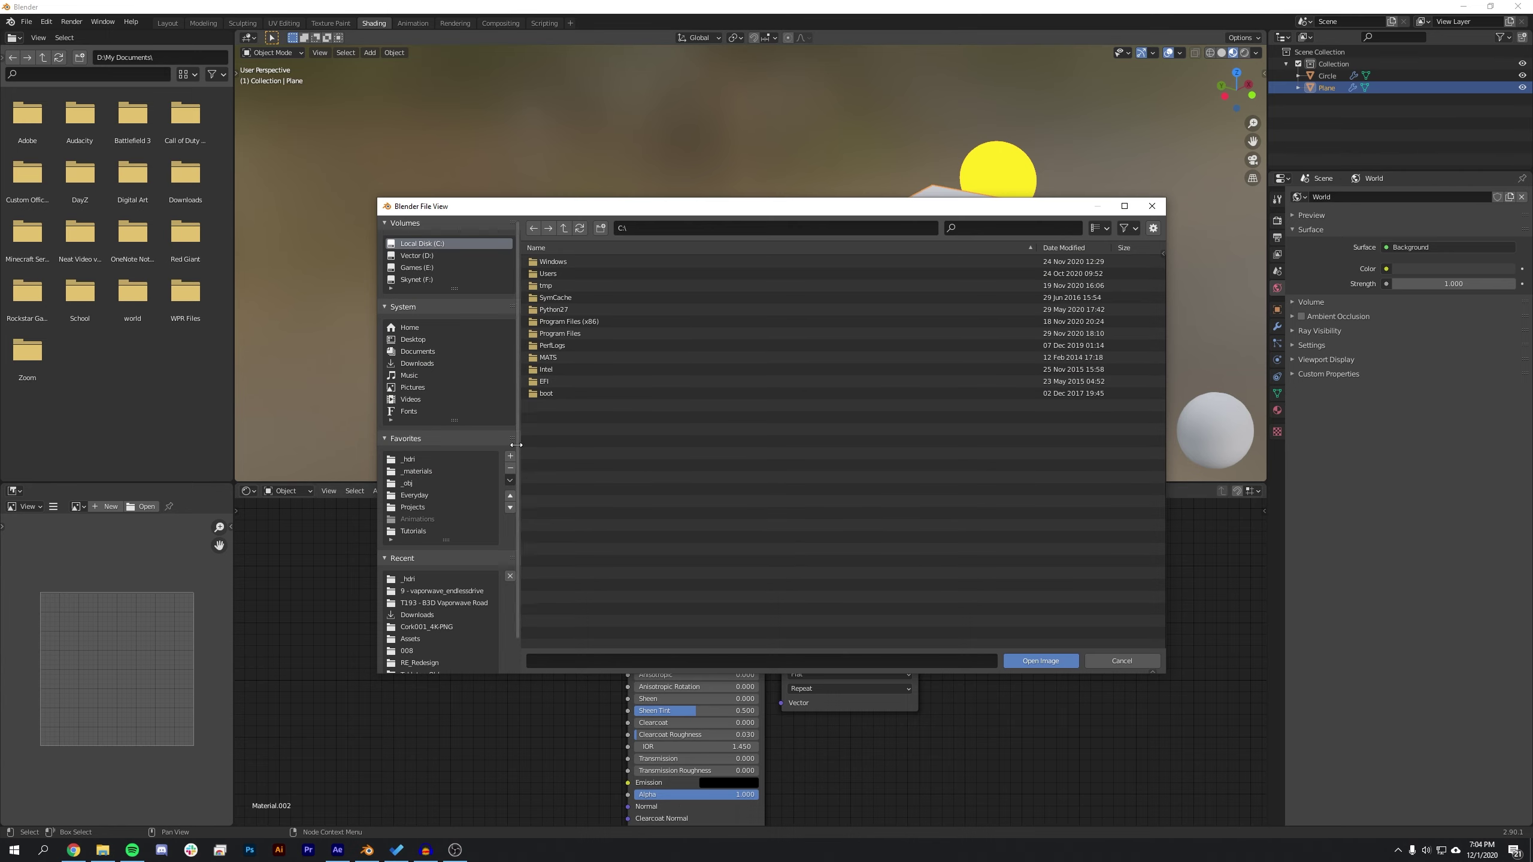
click(443, 602)
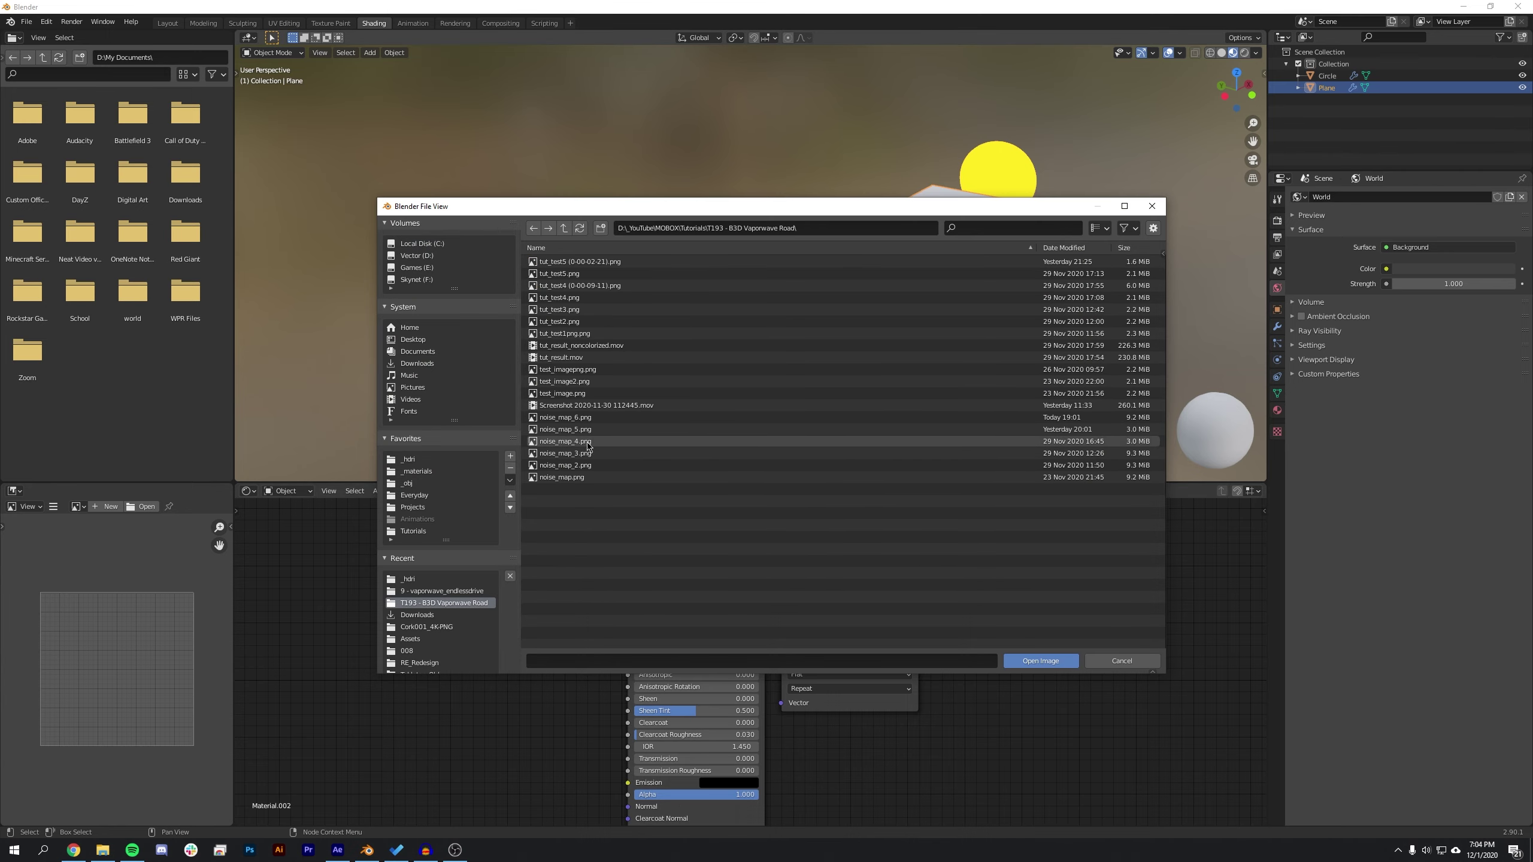
click(579, 441)
click(1039, 660)
Connect the noise image's color through a new Displacement node's height into the Material Output's displacement, and show the viewport in rendered shading
key(shift+a)
click(1015, 635)
key(Return)
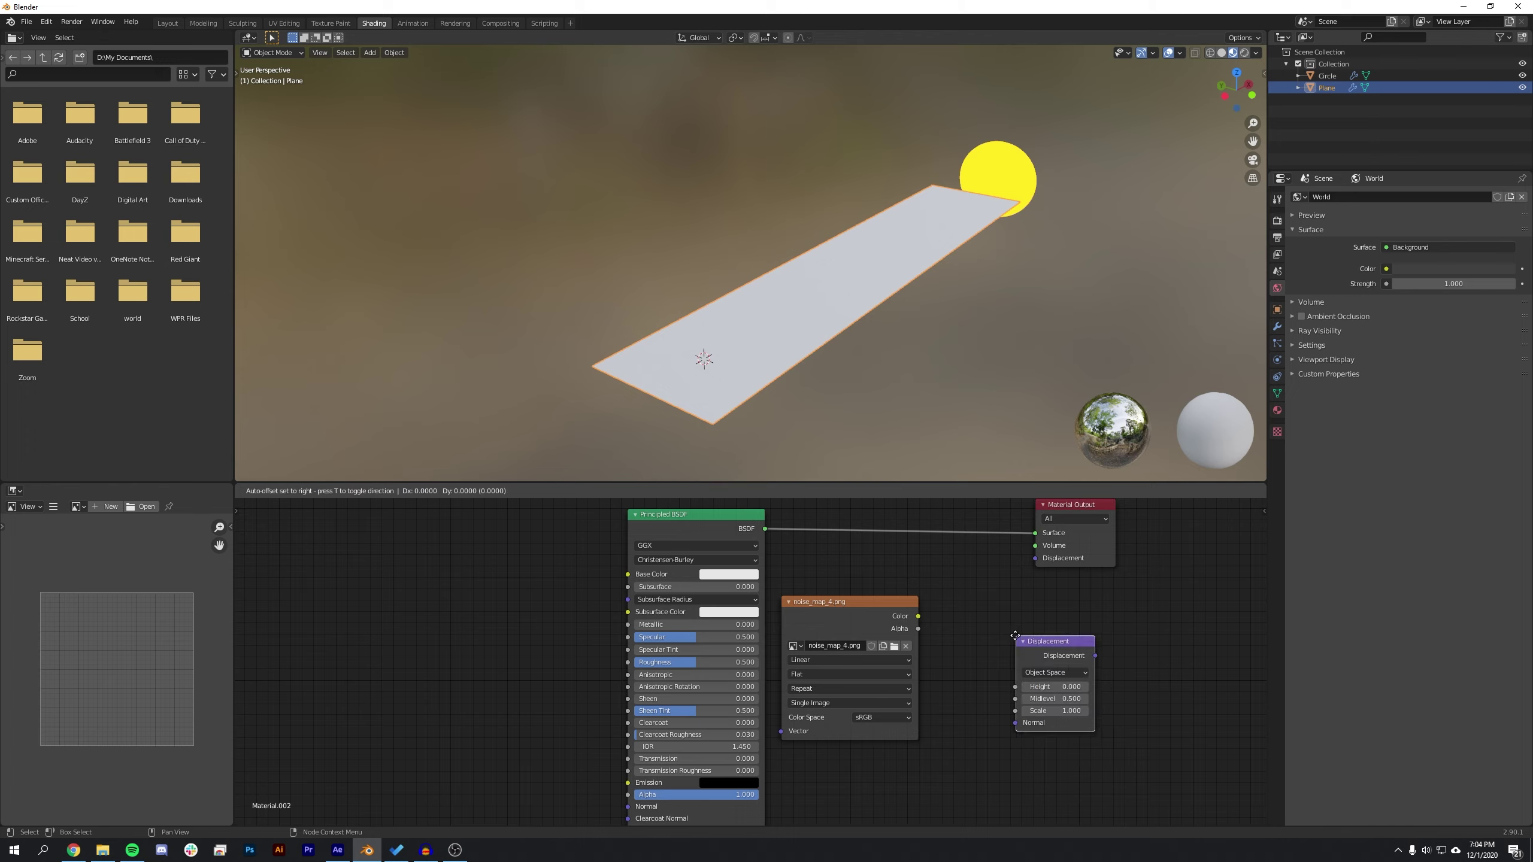
click(973, 617)
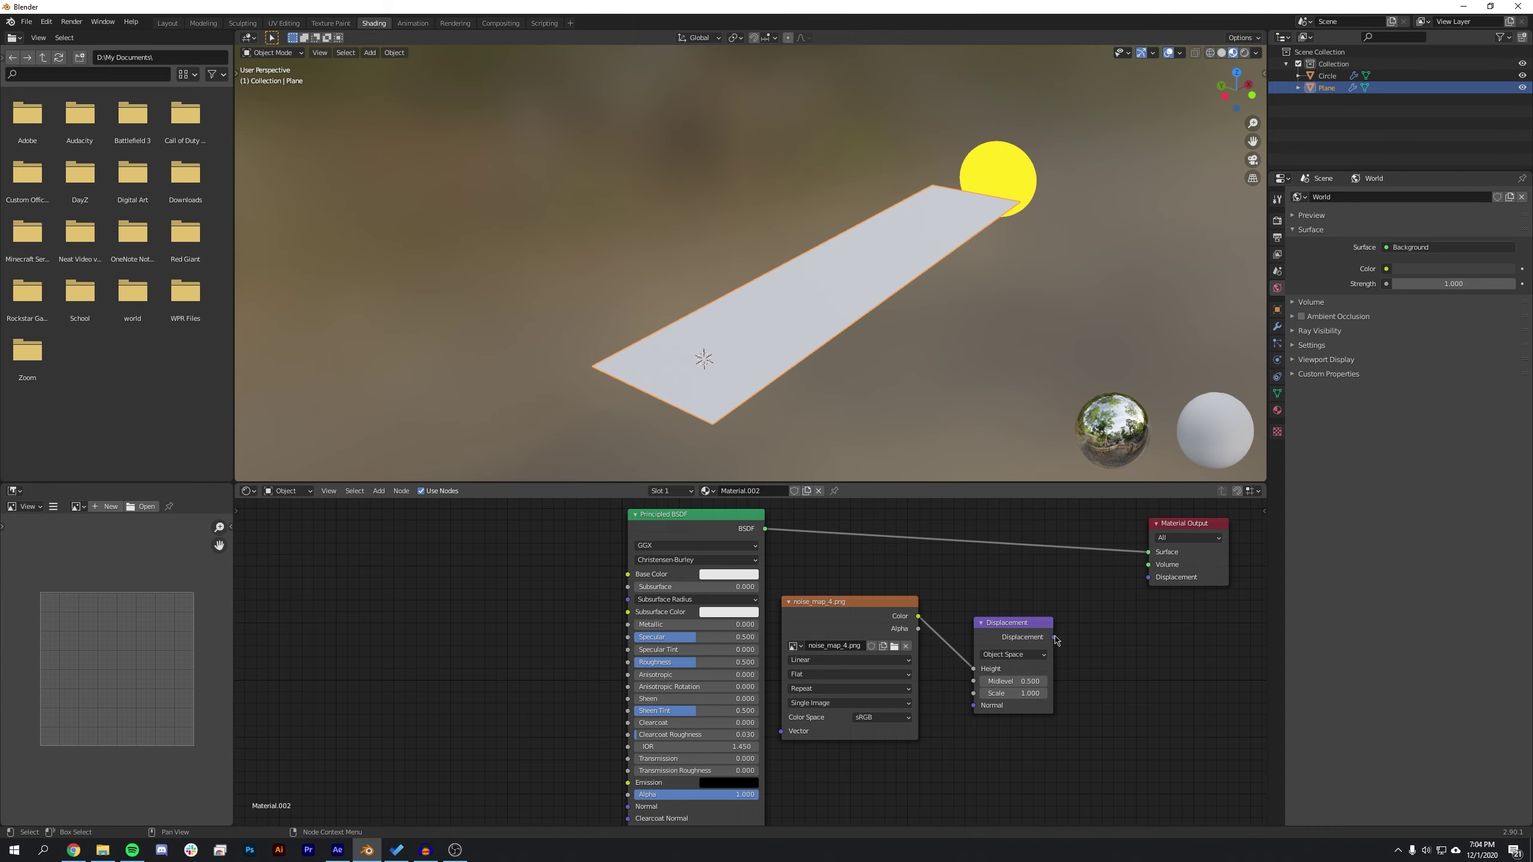
drag(1149, 580, 1149, 581)
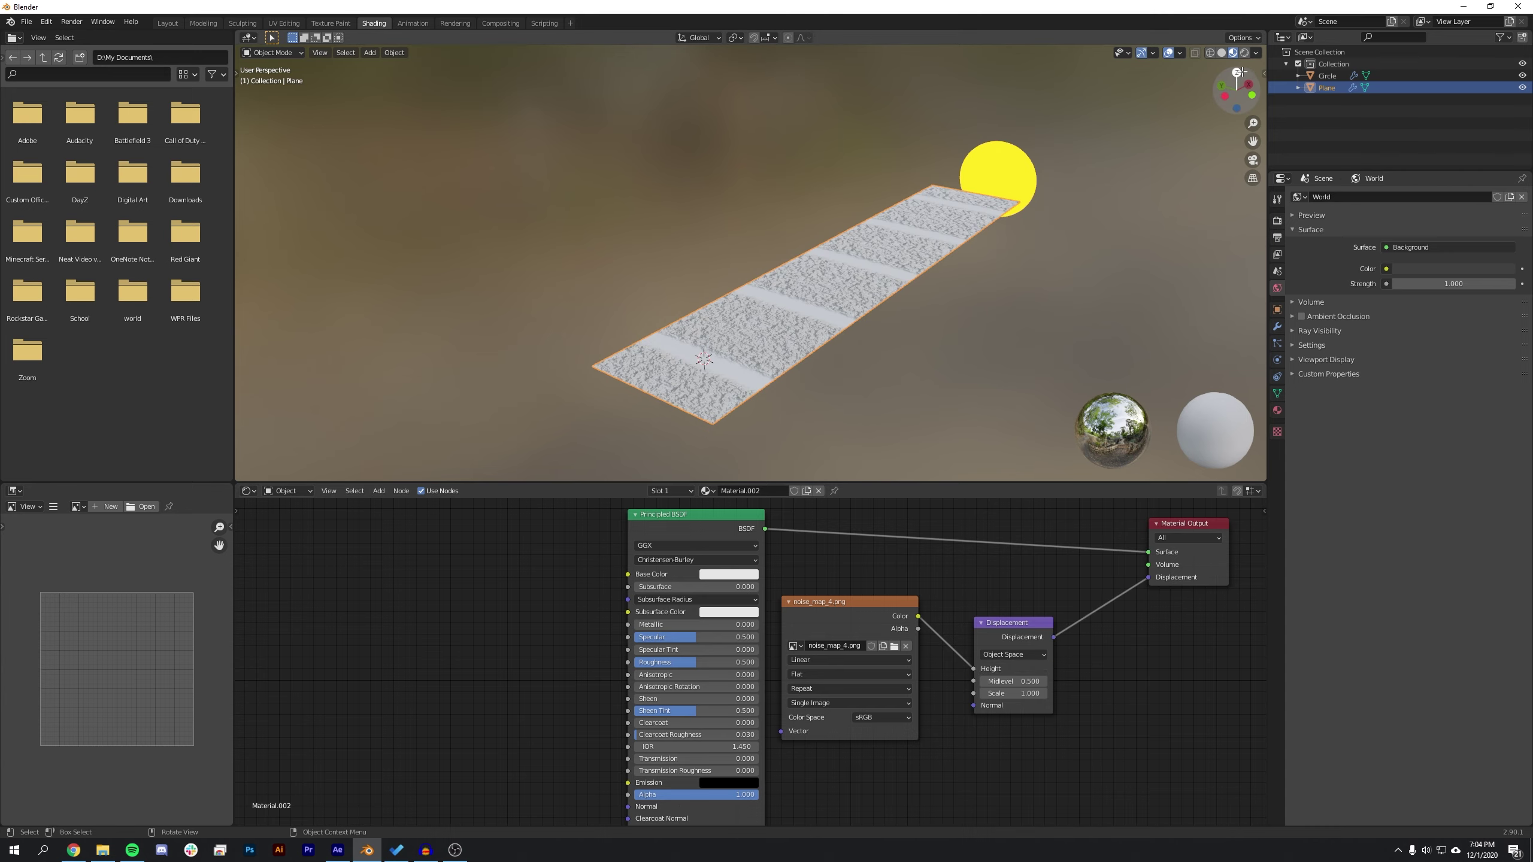
click(1245, 53)
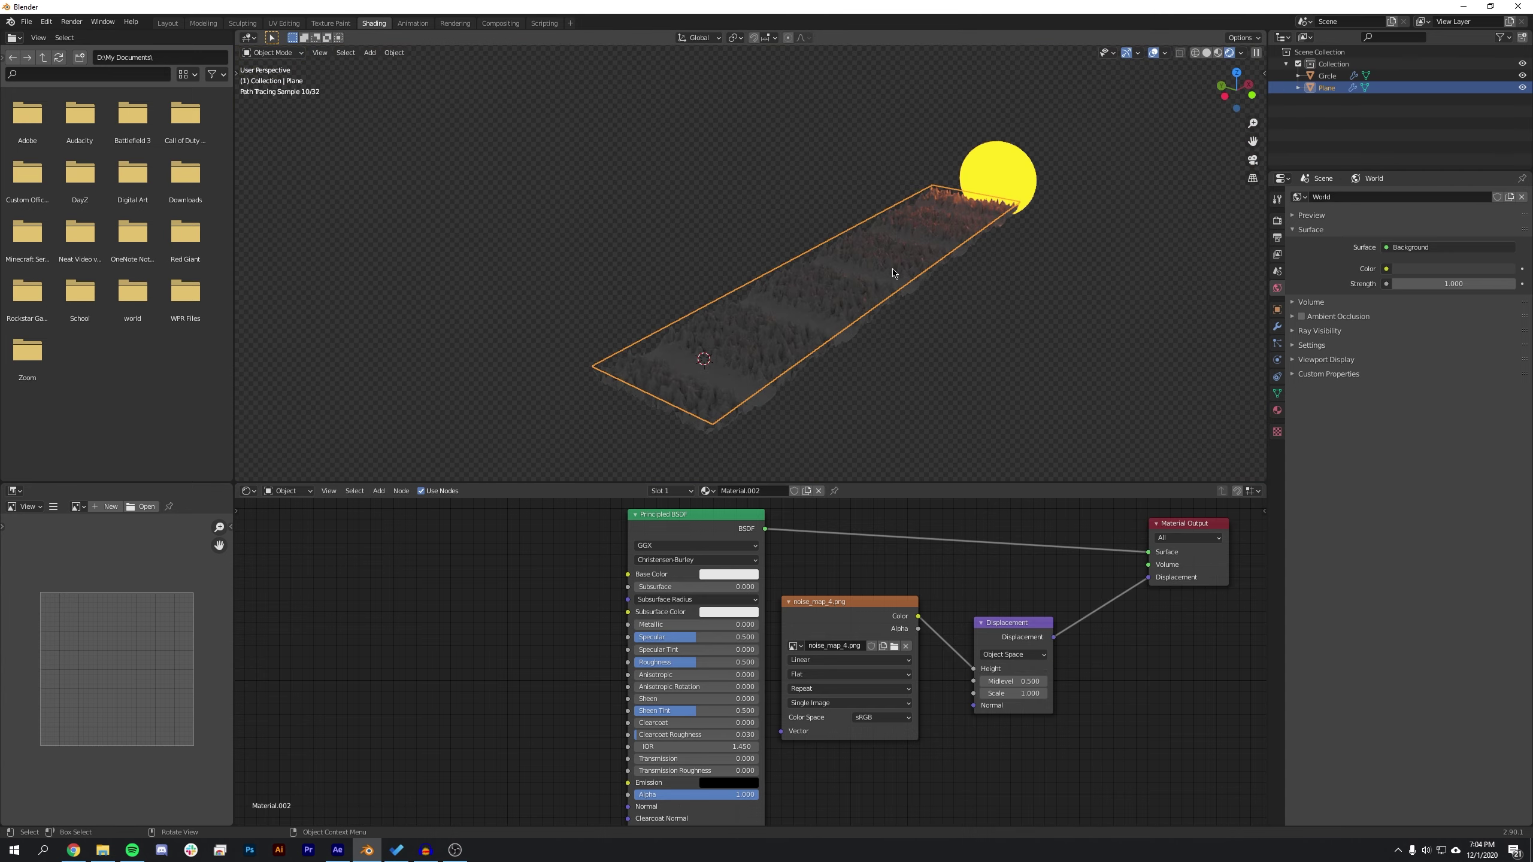
scroll(816, 325, up, 3)
Move the Principled BSDF aside and add Texture Coordinate and Mapping nodes in front of the noise map image
drag(739, 513, 503, 506)
click(768, 597)
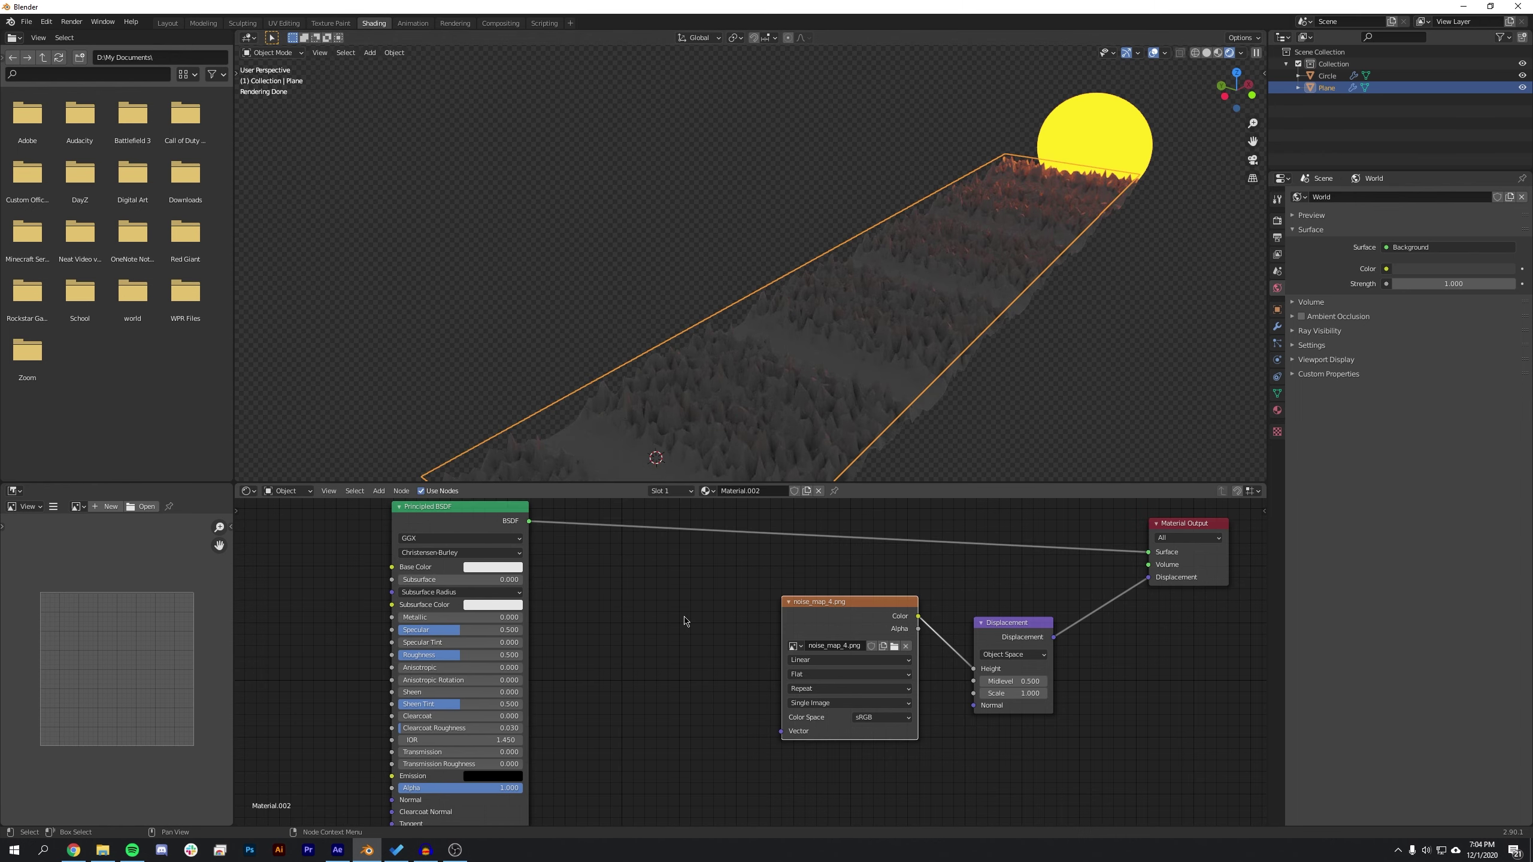
key(ctrl+t)
click(611, 577)
scroll(628, 616, down, 2)
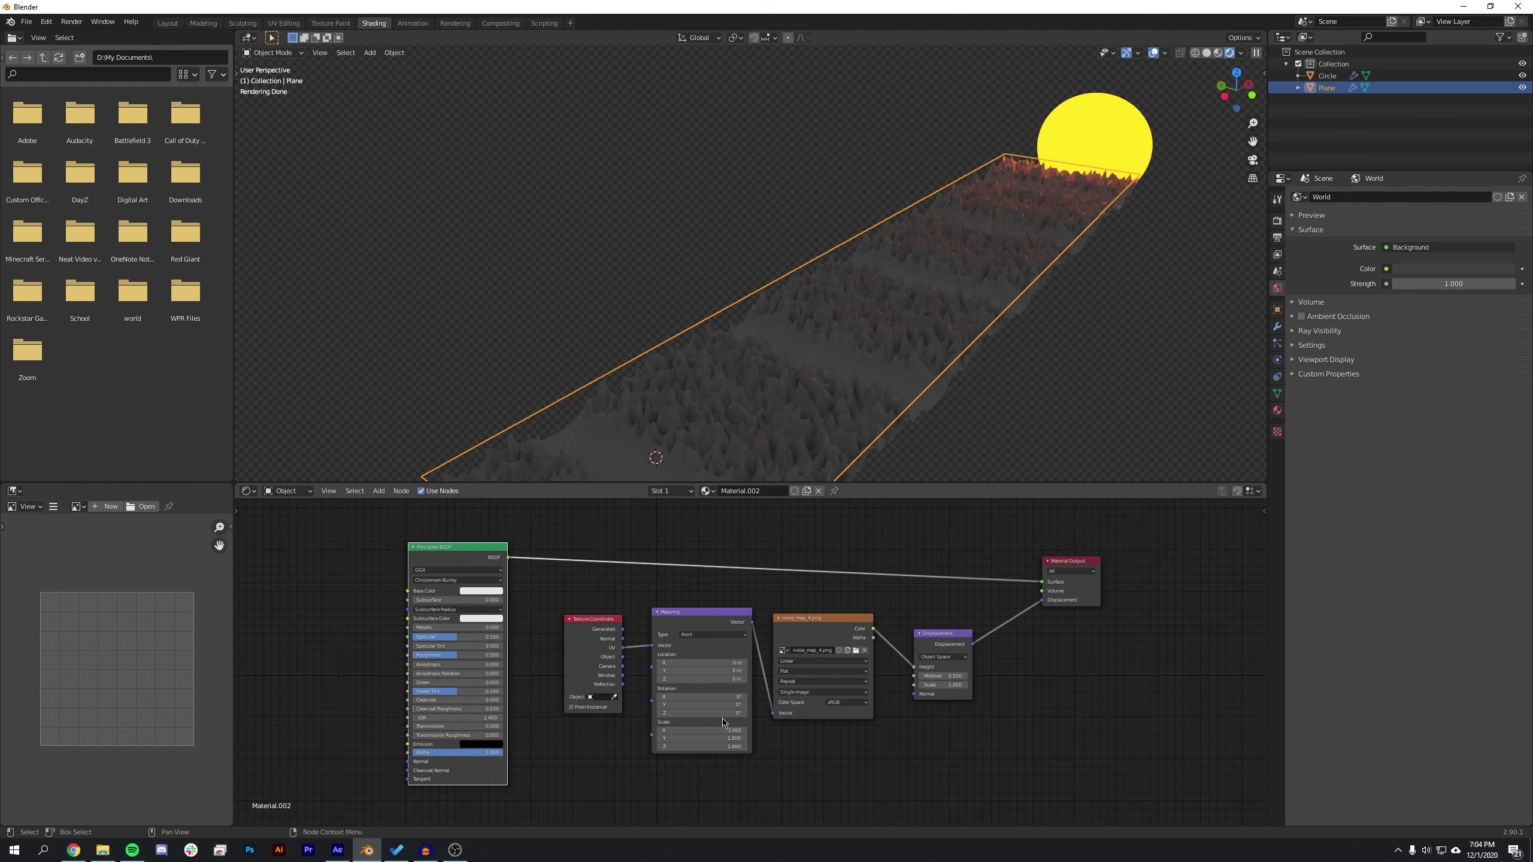
Set the Mapping node's Z rotation to 90° to run the flat road strip lengthwise, and deselect the plane
scroll(722, 722, up, 3)
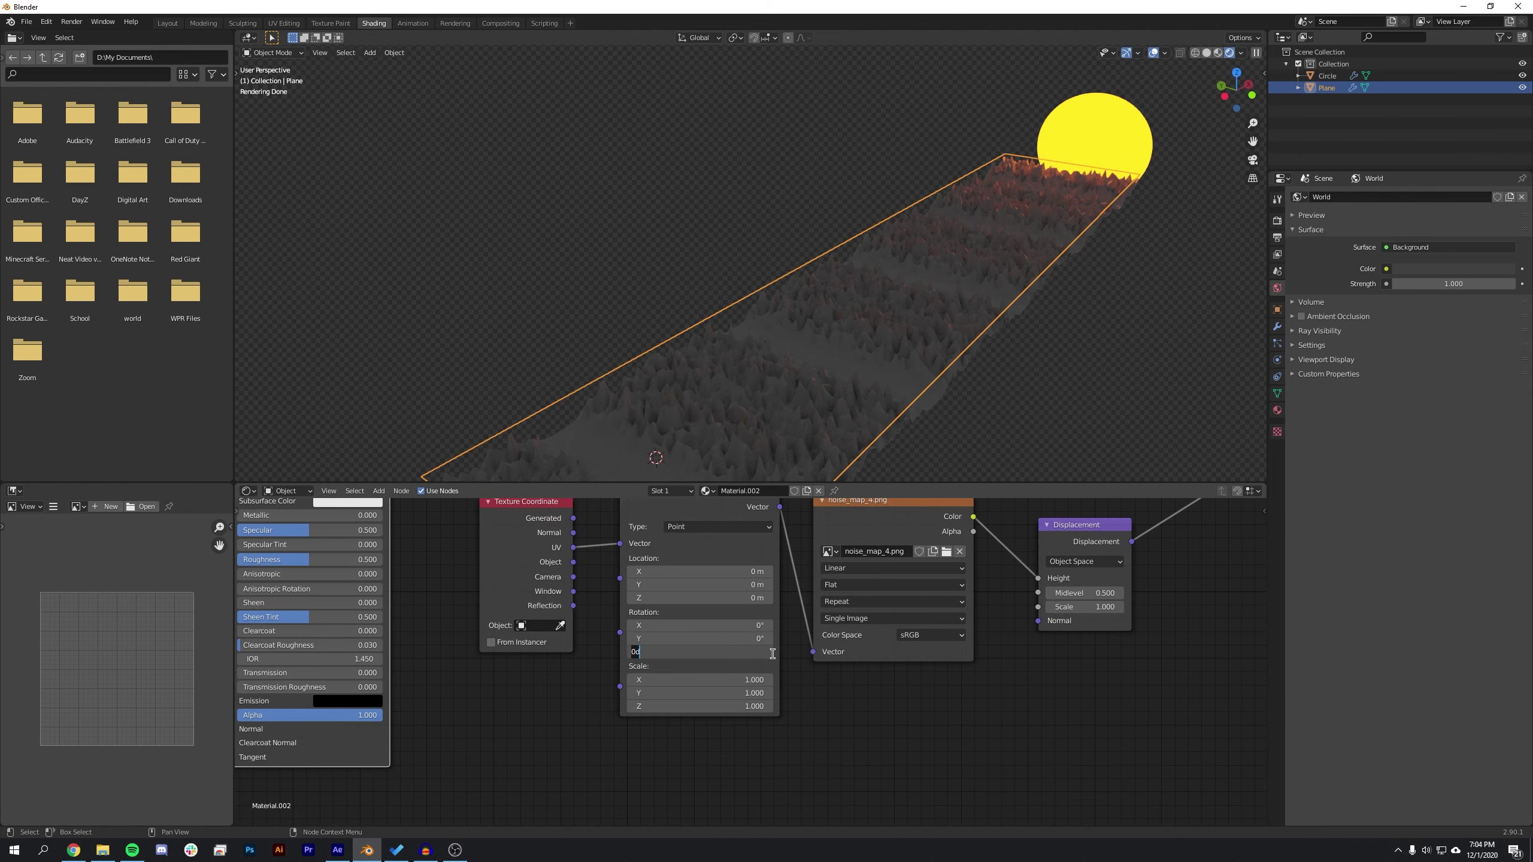
text(0)
key(Return)
scroll(990, 337, down, 2)
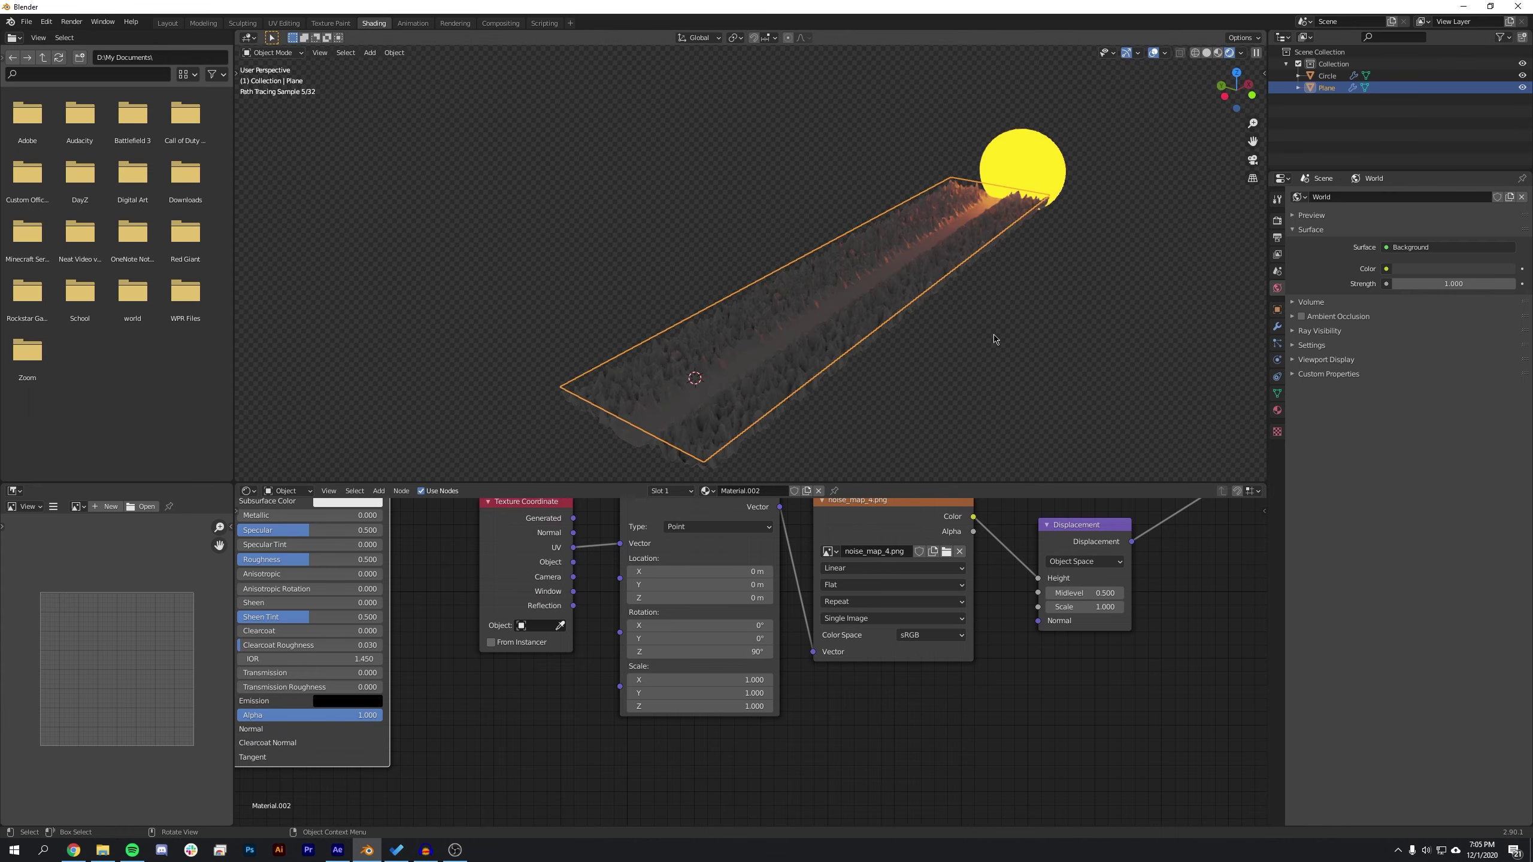
click(988, 338)
mouse_move(894, 351)
middle_down()
mouse_move(915, 296)
mouse_move(826, 290)
middle_up()
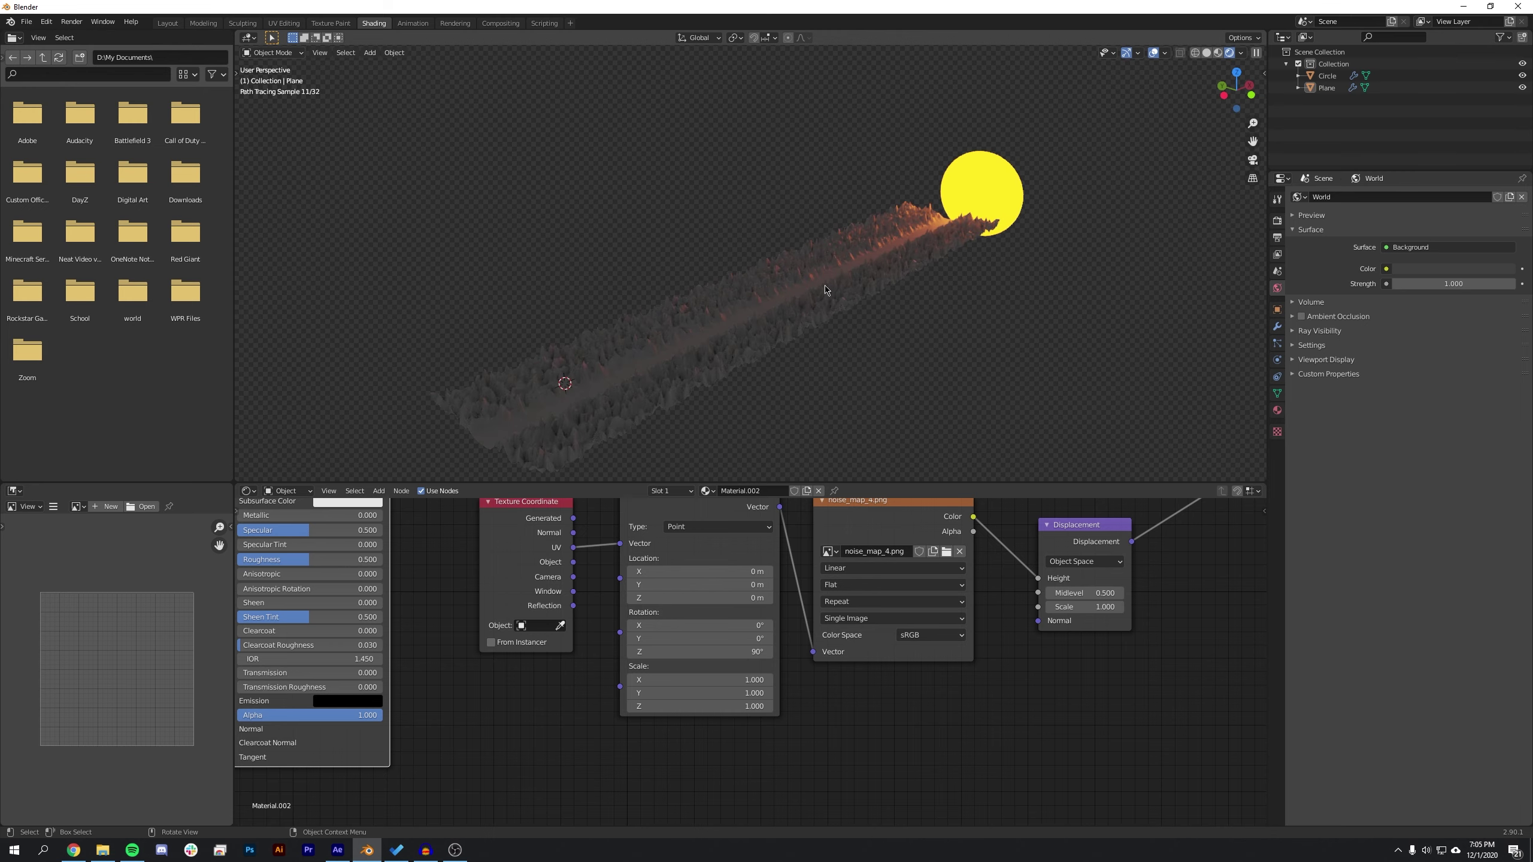
Look up the Node Wrangler add-on in the preferences to check whether it is enabled
click(46, 22)
click(61, 191)
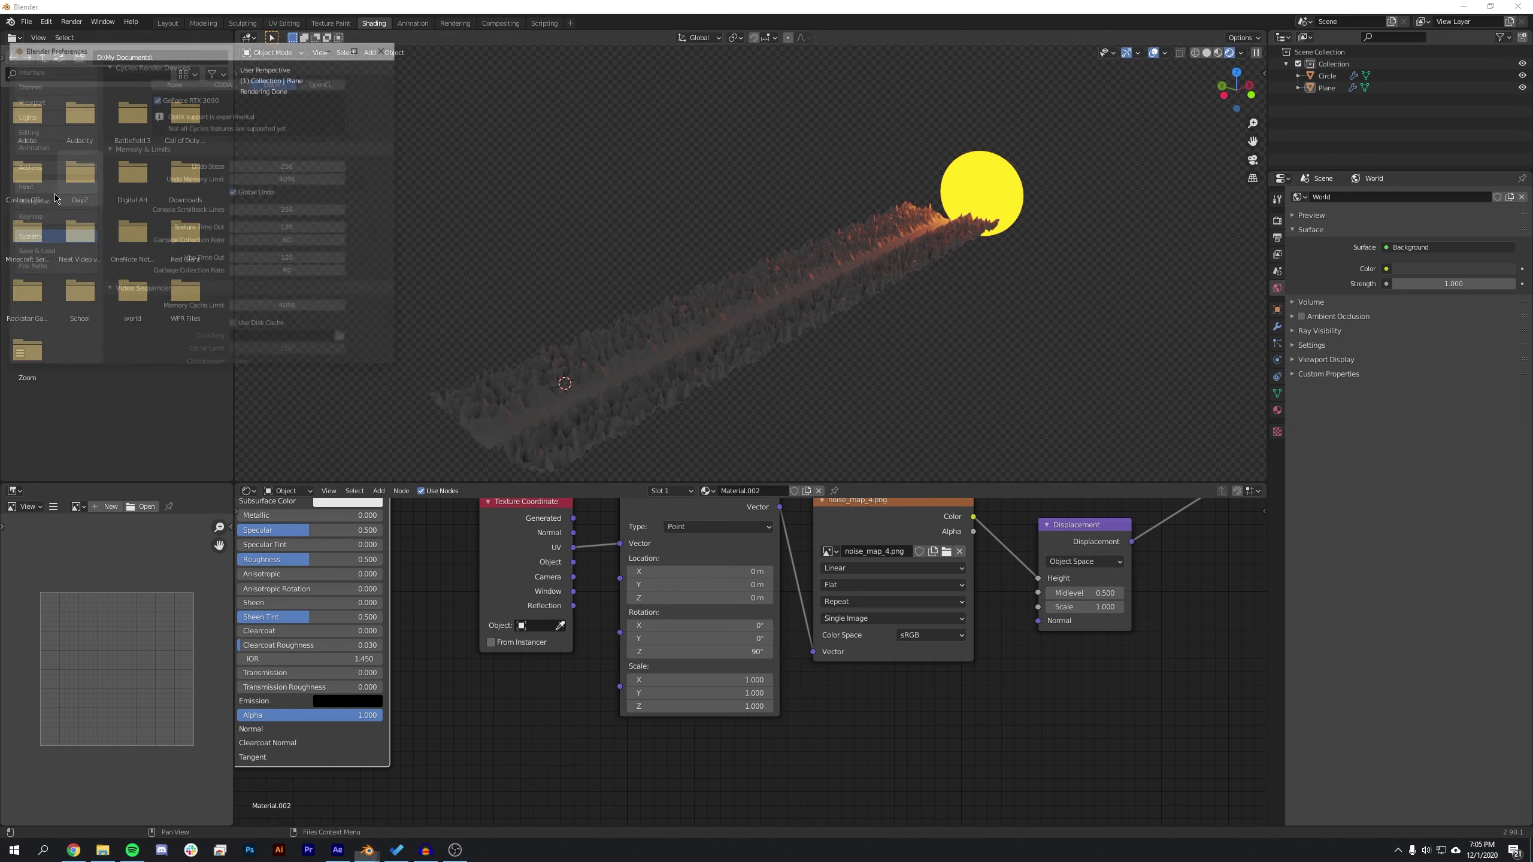
click(34, 166)
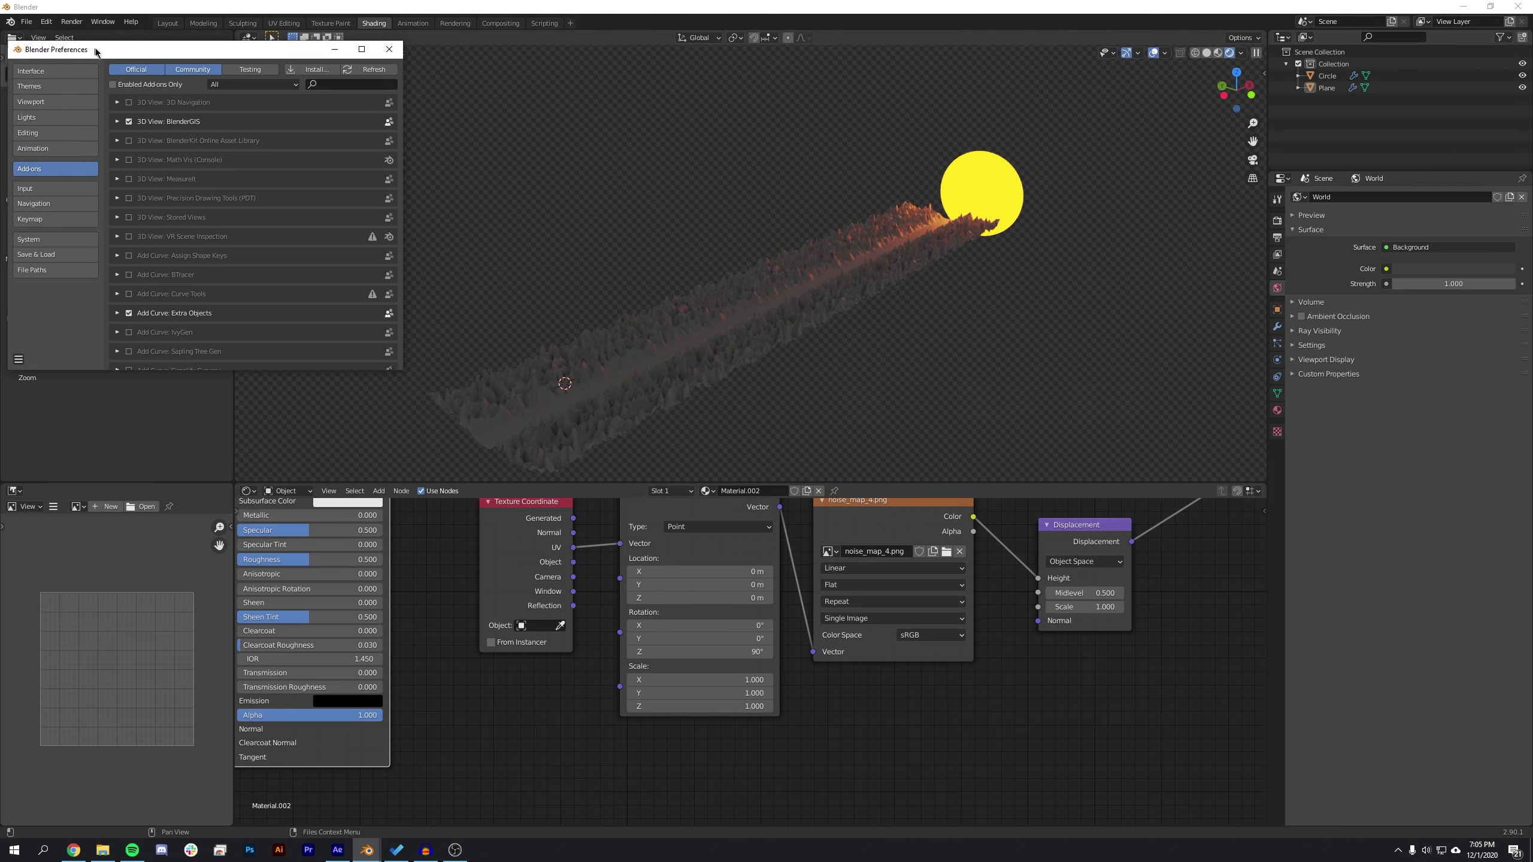
drag(112, 48, 595, 297)
text(node)
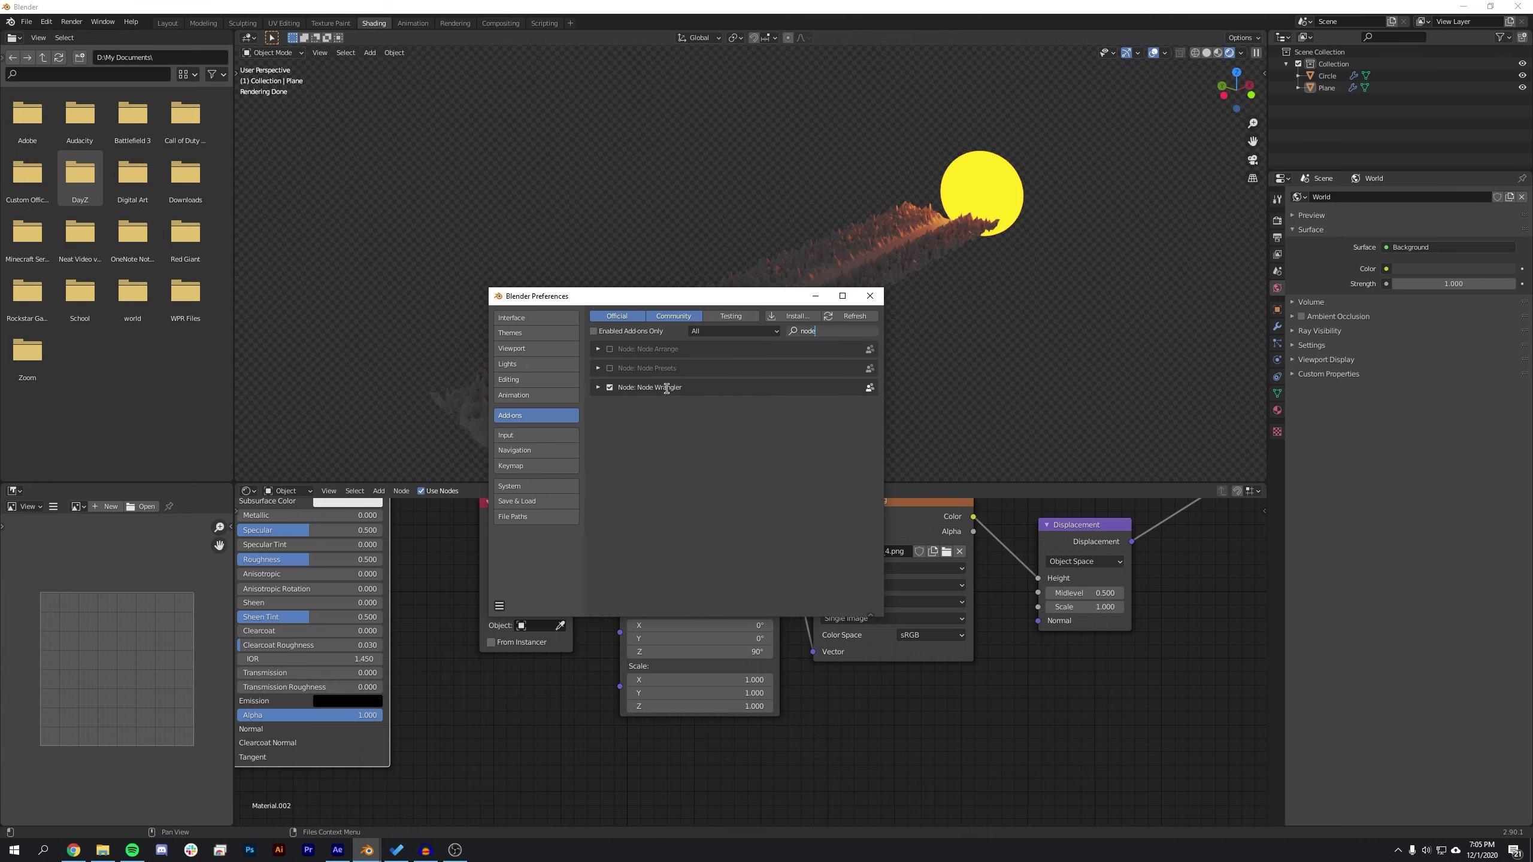
click(870, 297)
Enlarge the node editor, move the Displacement node away, and insert an RGB Curves node between the noise map and Displacement nodes
scroll(952, 637, down, 2)
drag(996, 483, 996, 405)
drag(1013, 522, 1088, 493)
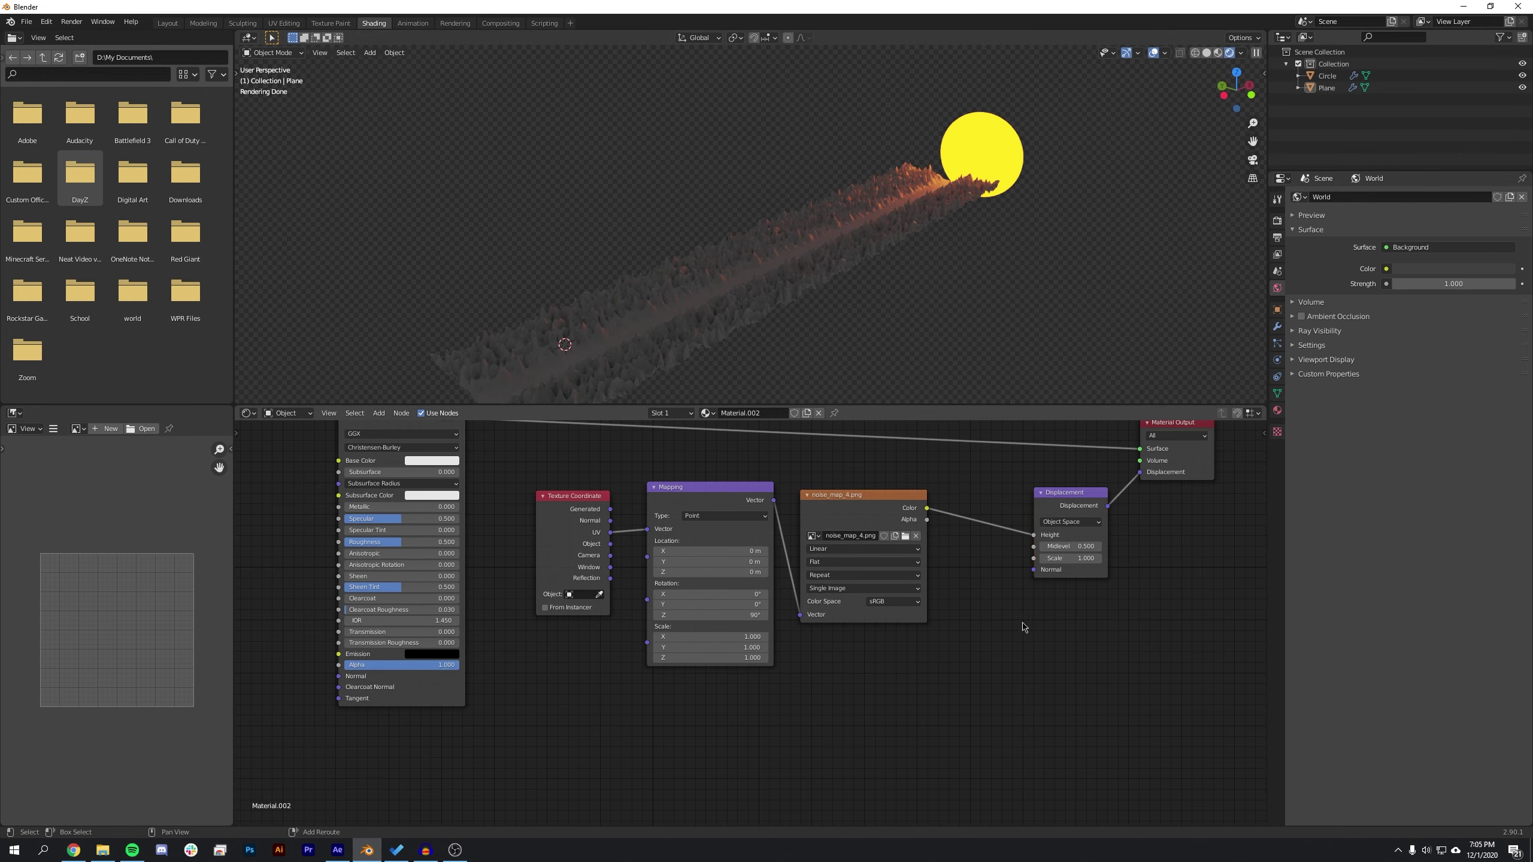
key(shift+a)
text(curves)
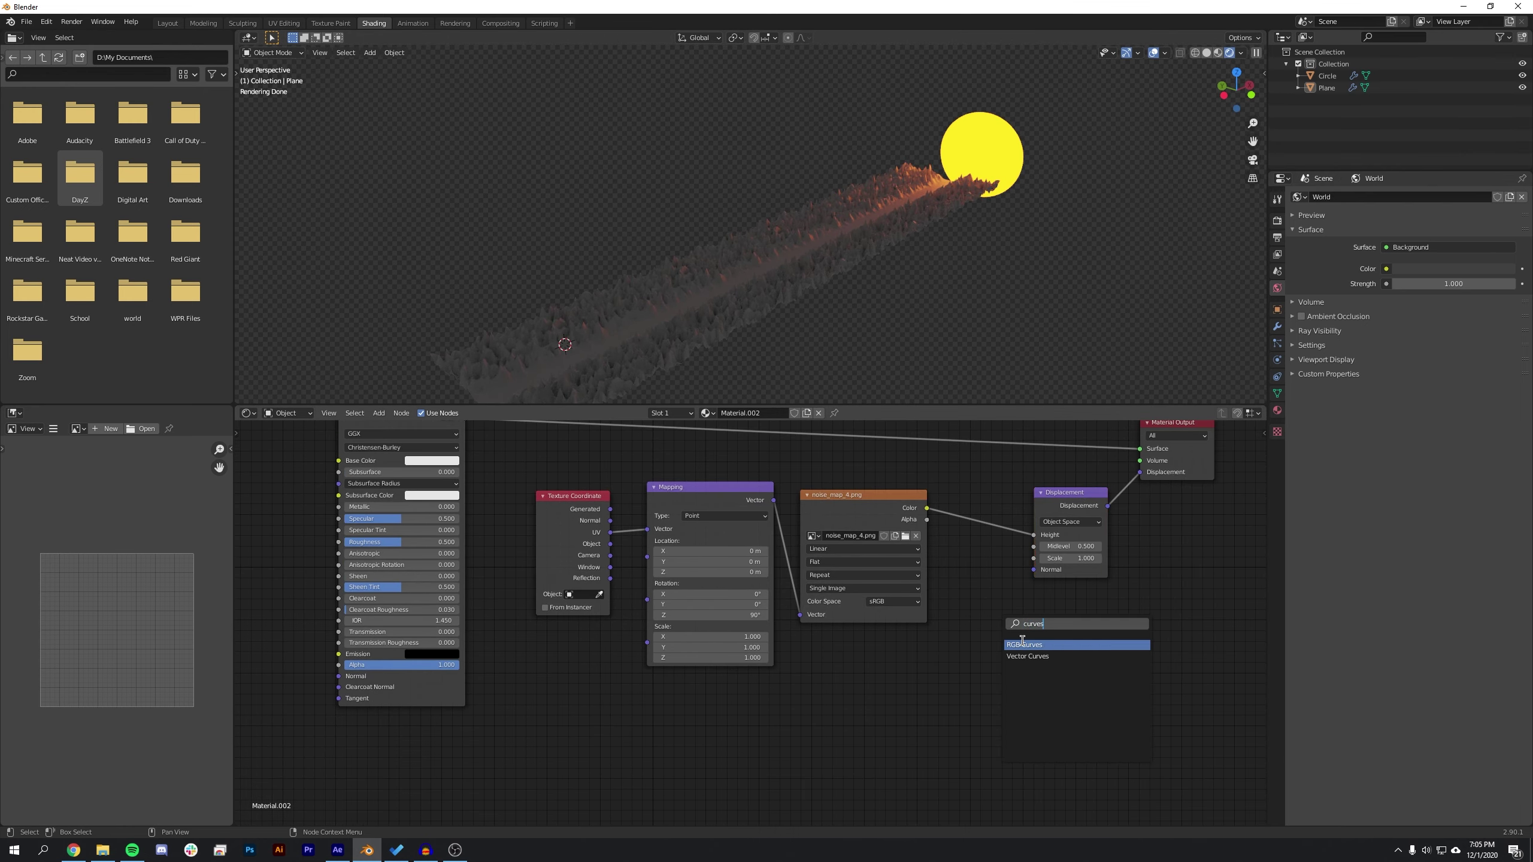
click(1022, 641)
click(949, 509)
Bend the RGB curve downward to flatten the terrain's low areas, and increase the Displacement node's scale
drag(1028, 579, 1020, 605)
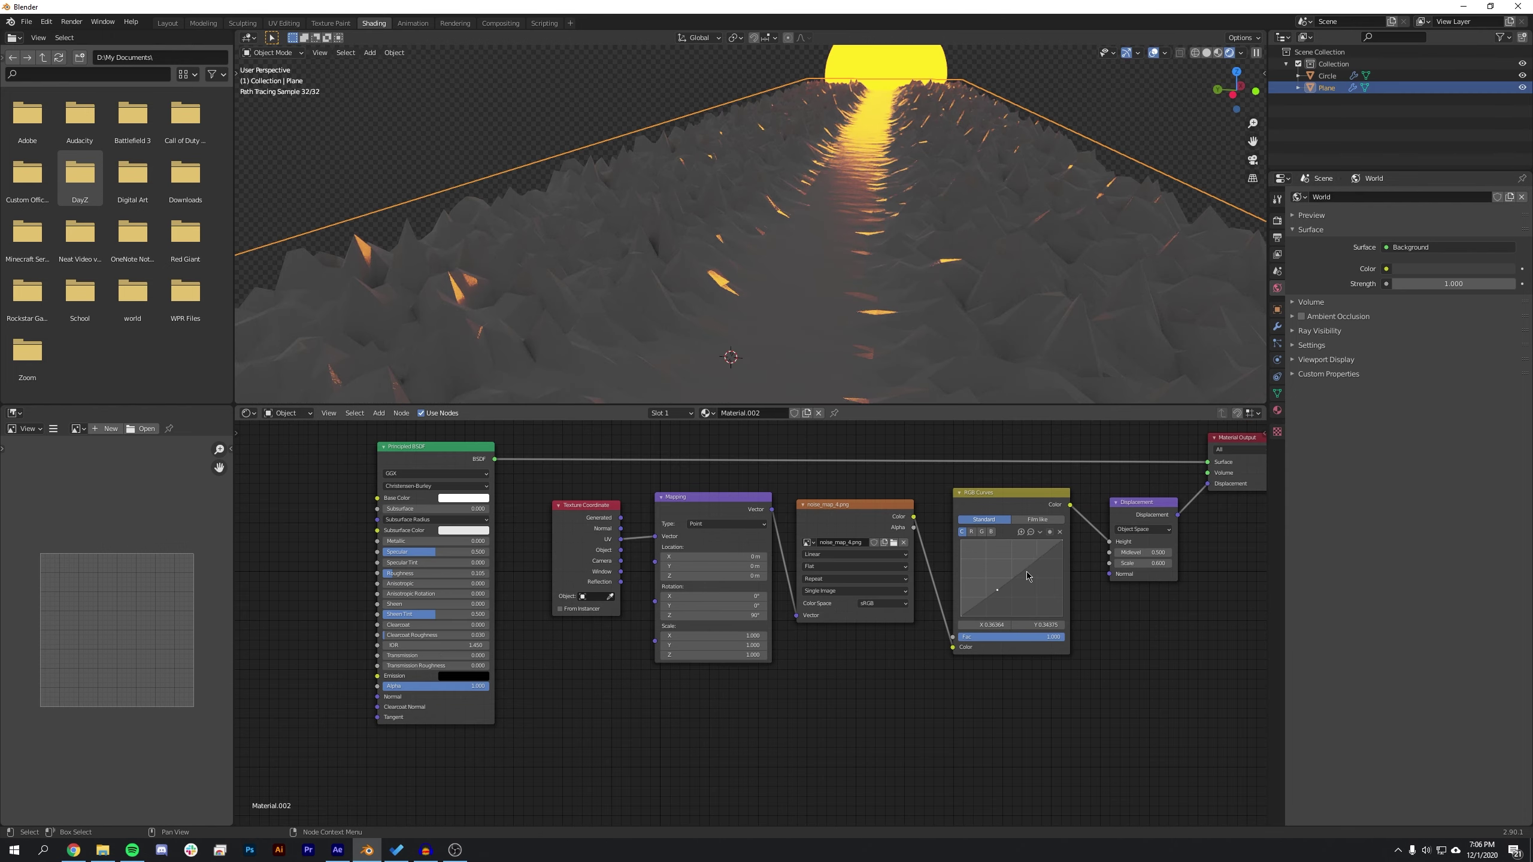
drag(1037, 577, 1039, 572)
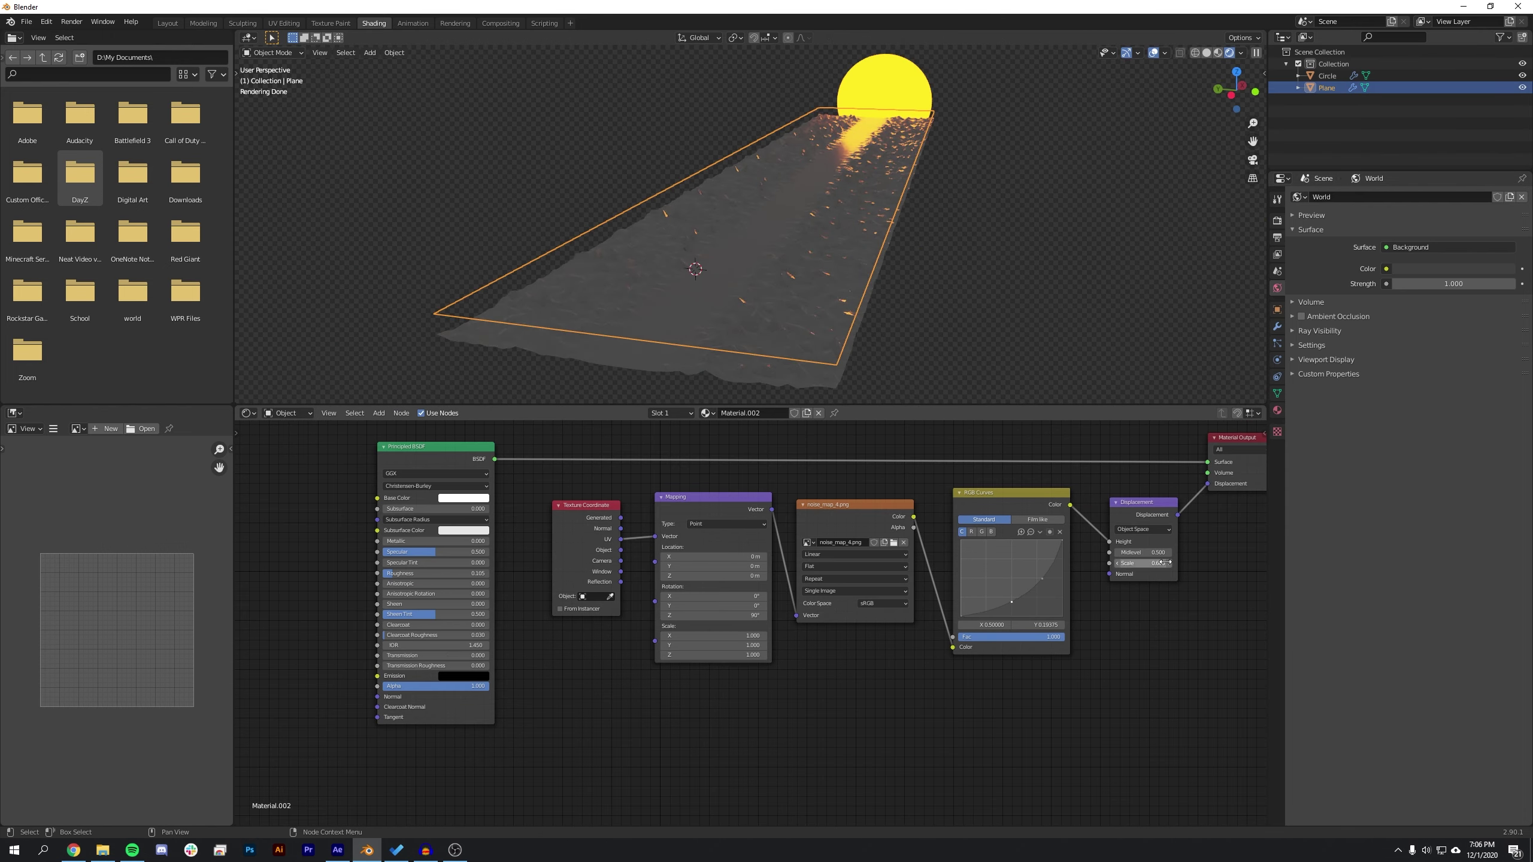
click(1169, 564)
click(1170, 564)
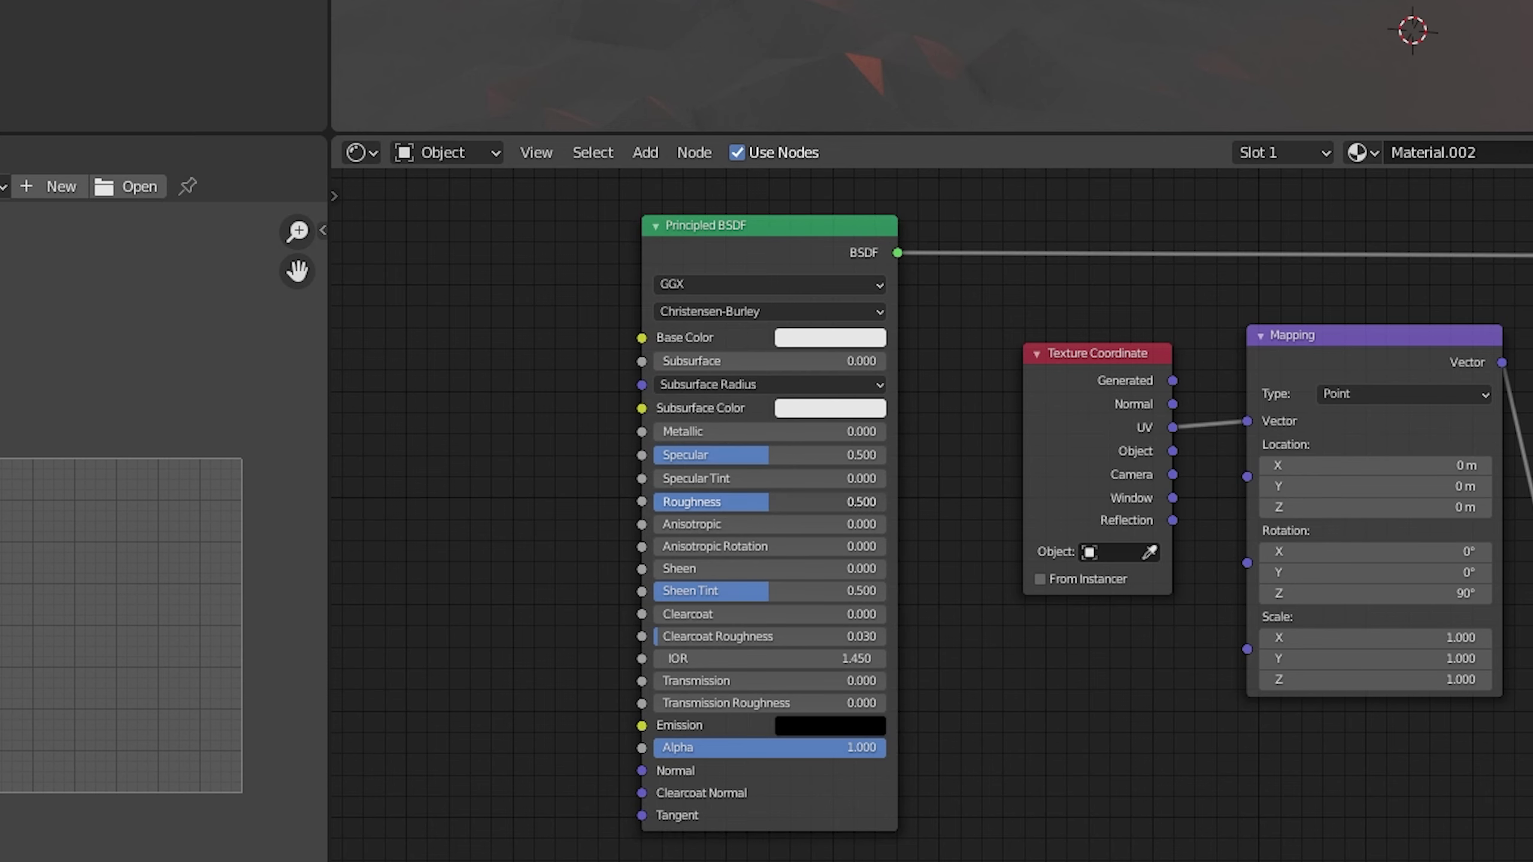
Set the Principled BSDF's roughness to about 0.105 and its base color to pure white
drag(724, 502, 712, 502)
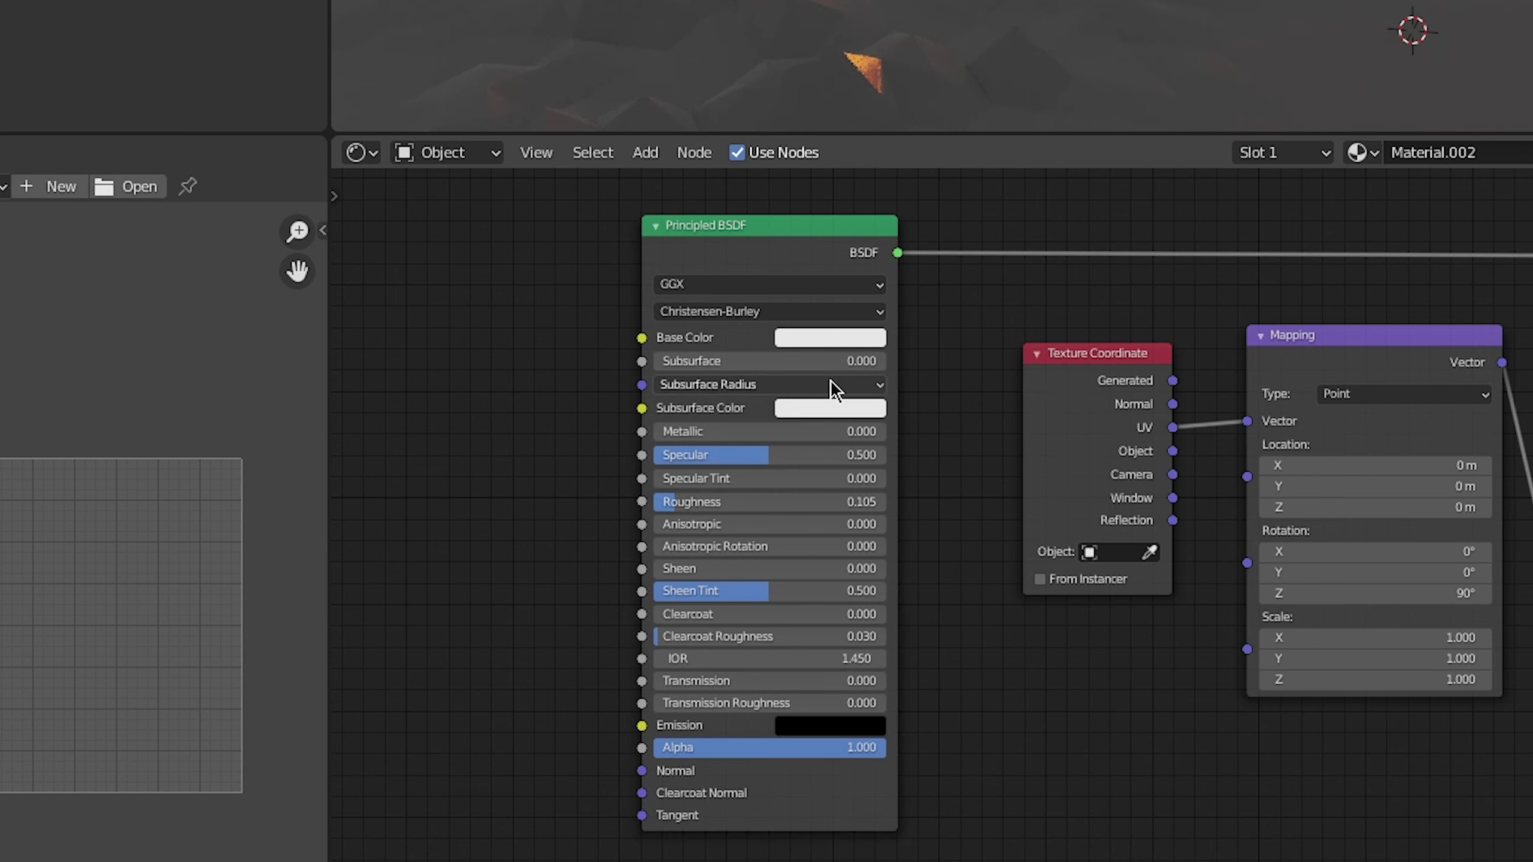
click(842, 340)
click(960, 37)
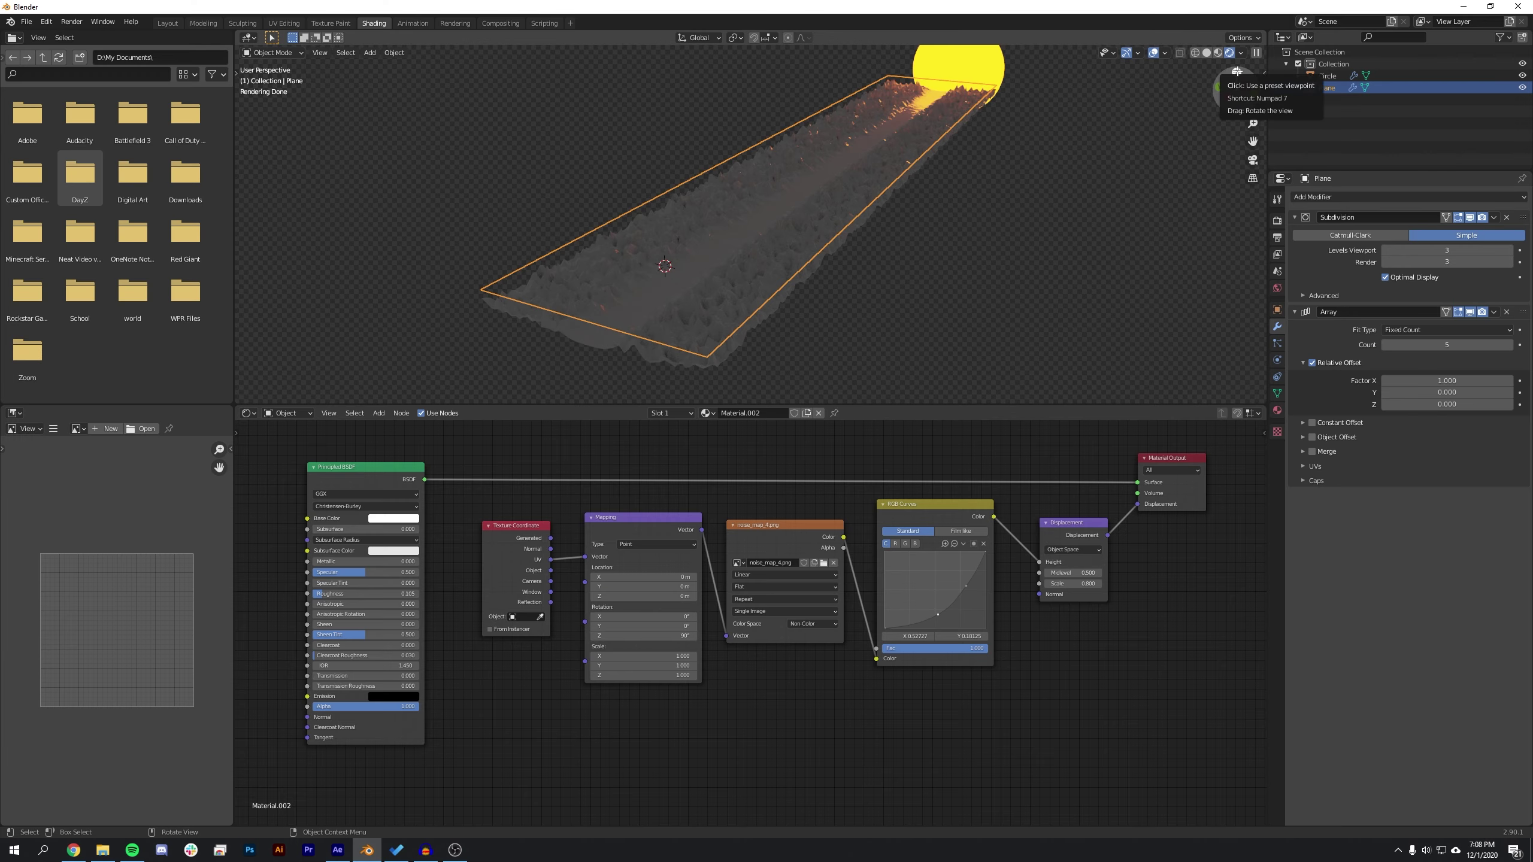
From the left view, raise the terrain plane along Z until its road floor meets the circle's center line, and deselect it
click(1225, 98)
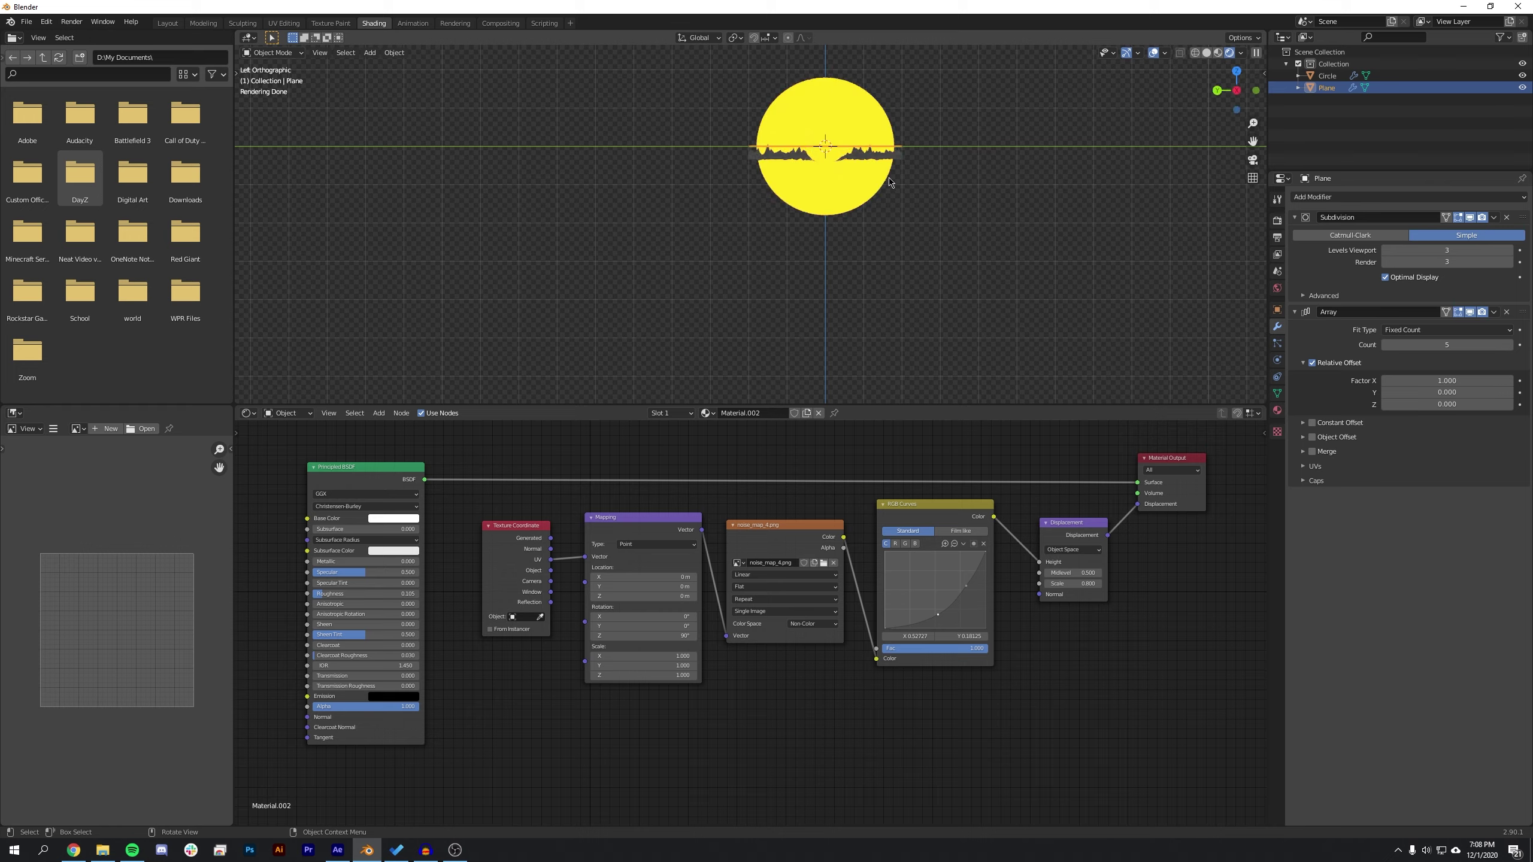
scroll(869, 157, up, 5)
shift+middle_drag(949, 166, 766, 367)
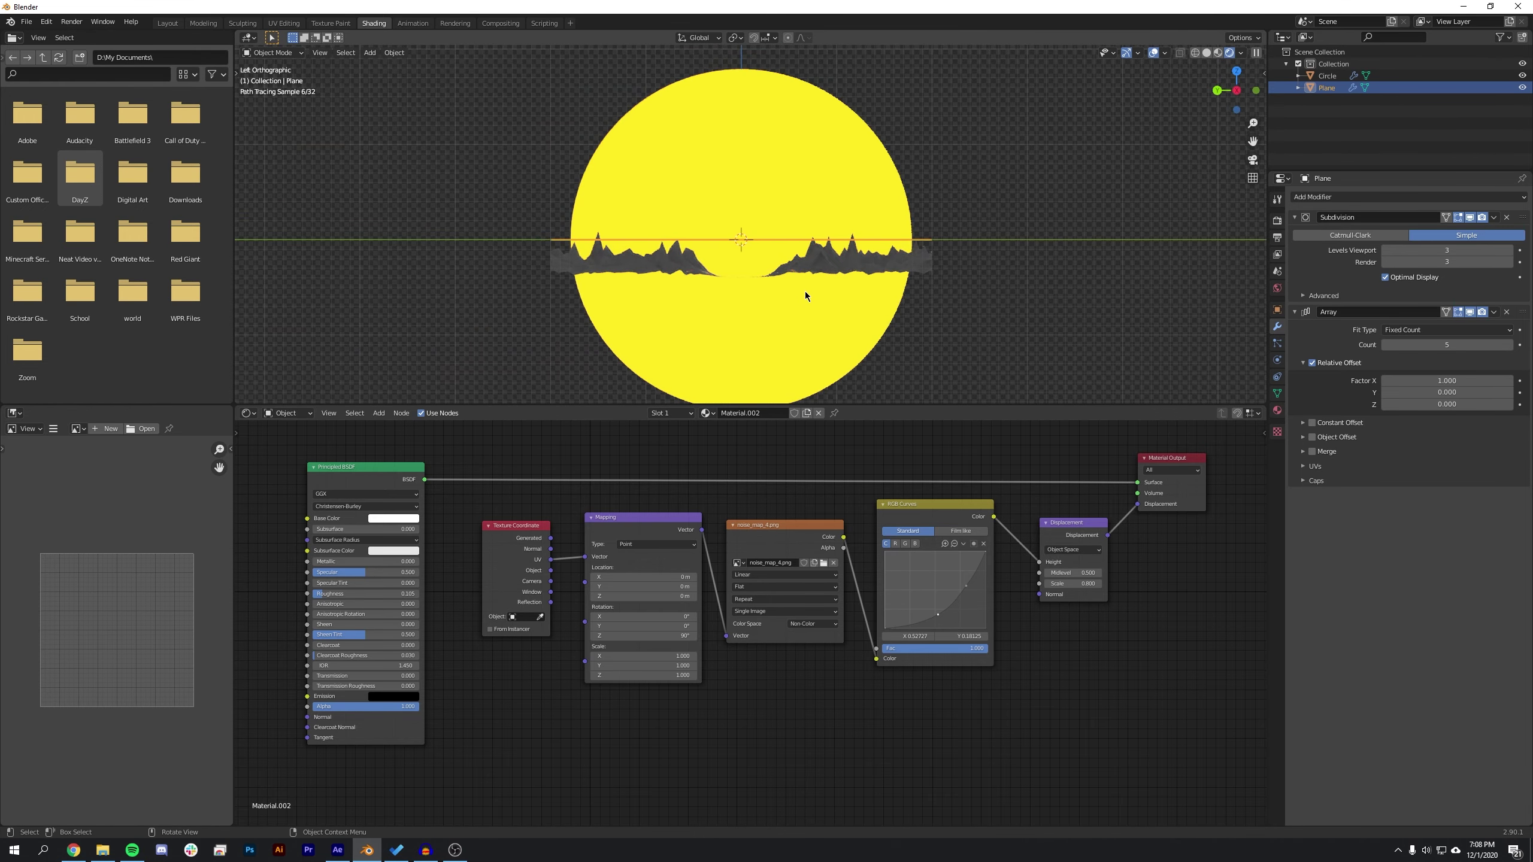
key(g)
key(z)
click(814, 255)
click(986, 270)
middle_drag(986, 274, 845, 291)
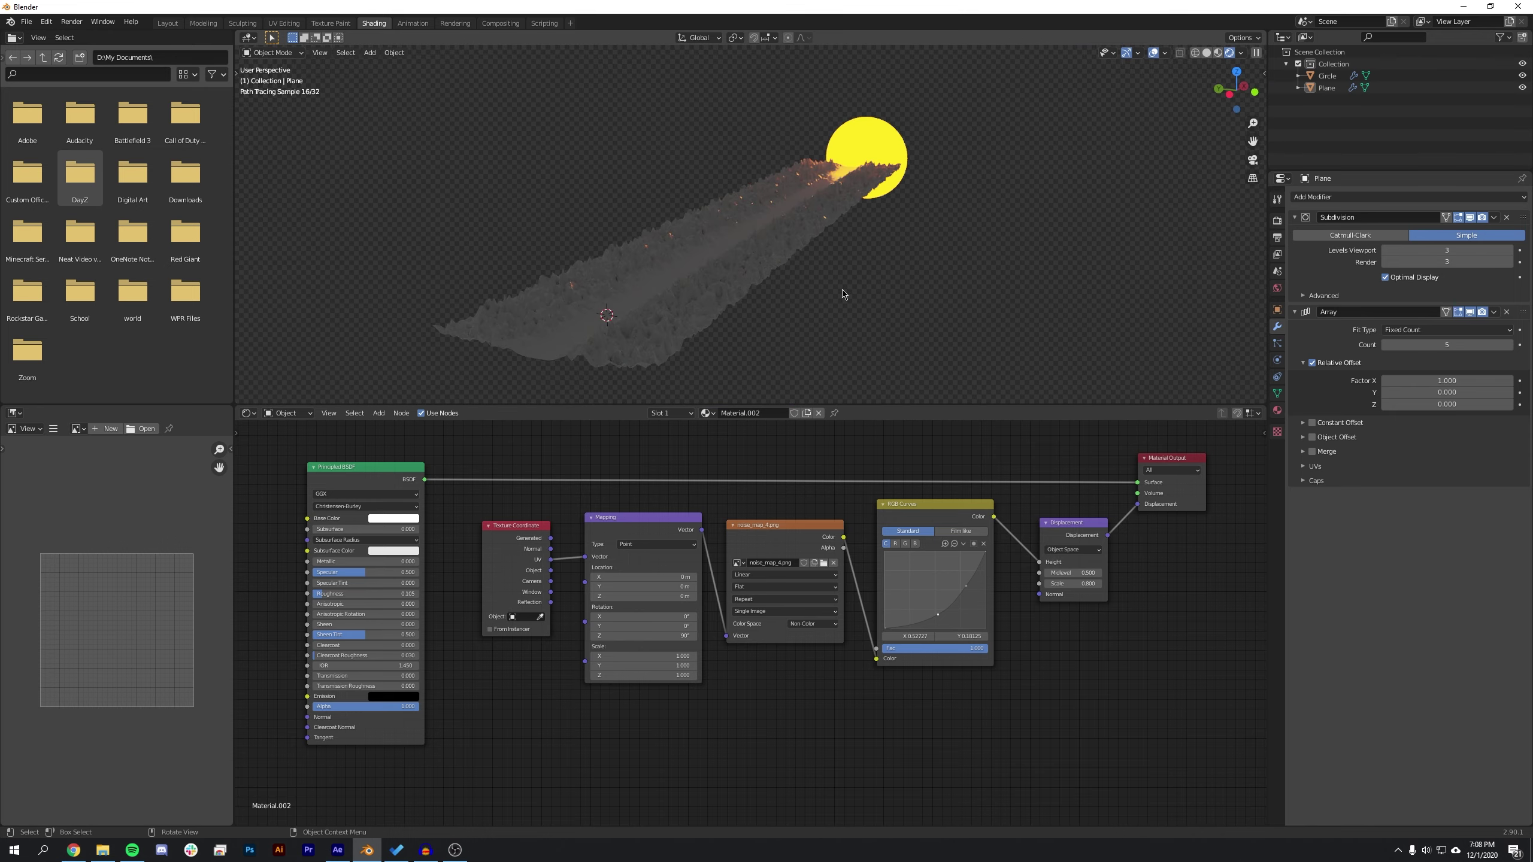
Add a camera to the scene
key(shift+a)
mouse_move(843, 294)
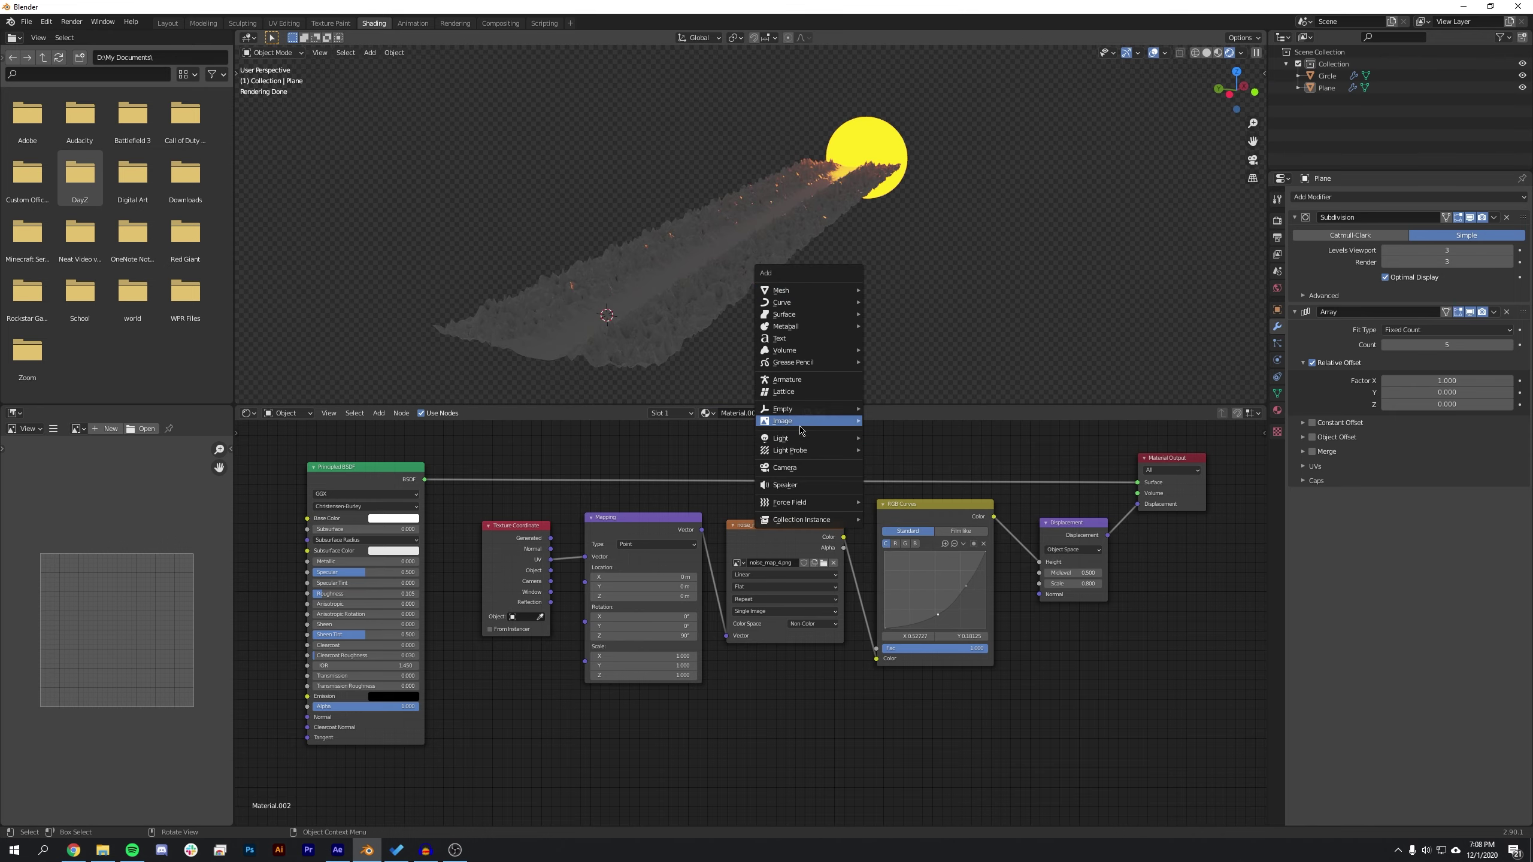
click(787, 468)
Set the camera's rotation to 89.5° on X, 0° on Y and -90° on Z
click(1264, 73)
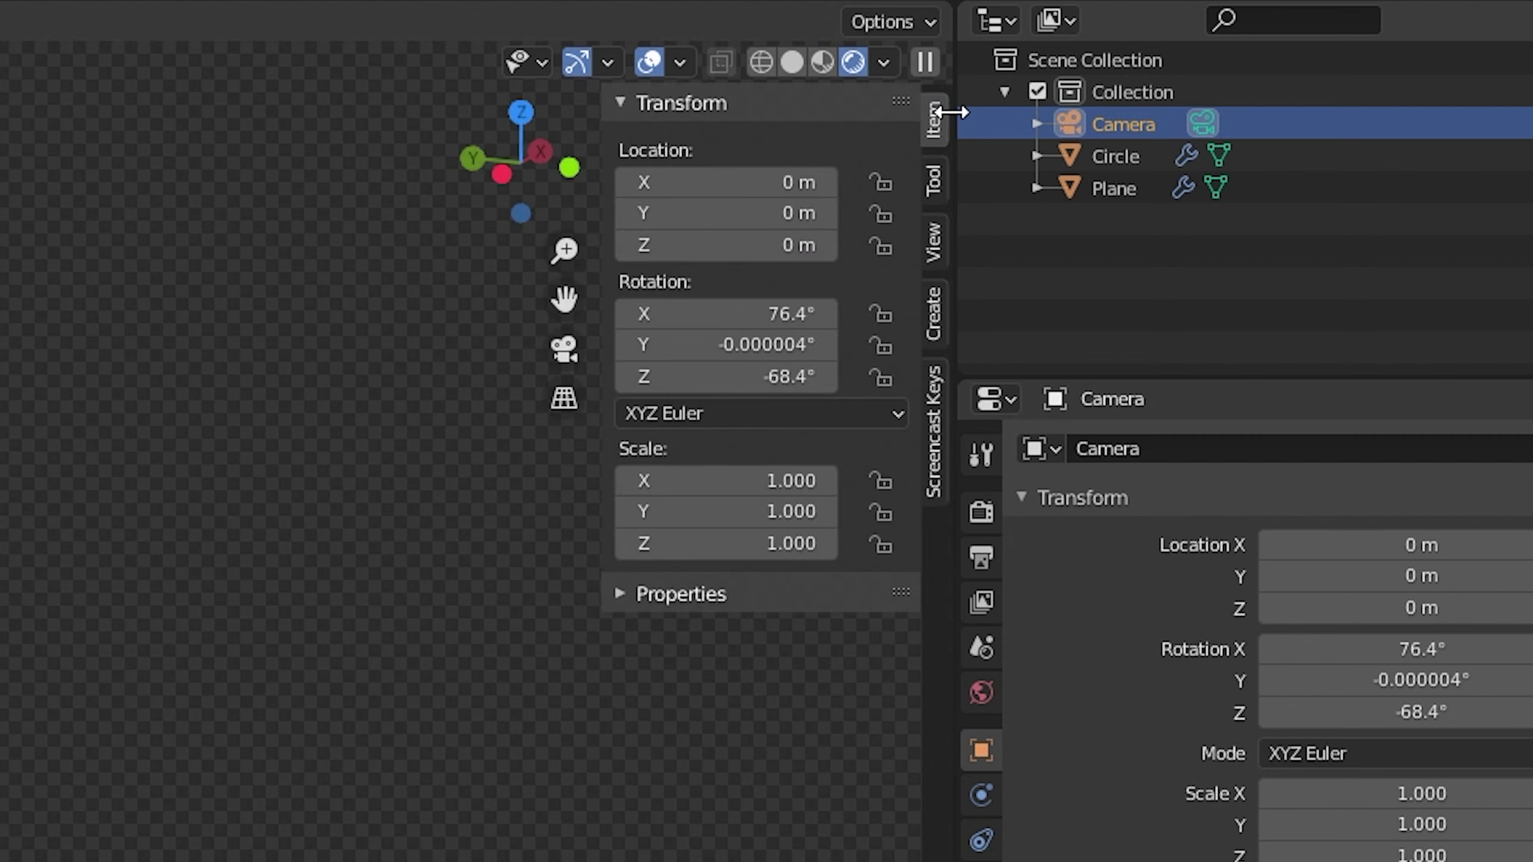
click(765, 315)
text(89.5)
key(Tab)
text(0)
click(799, 388)
text(-90)
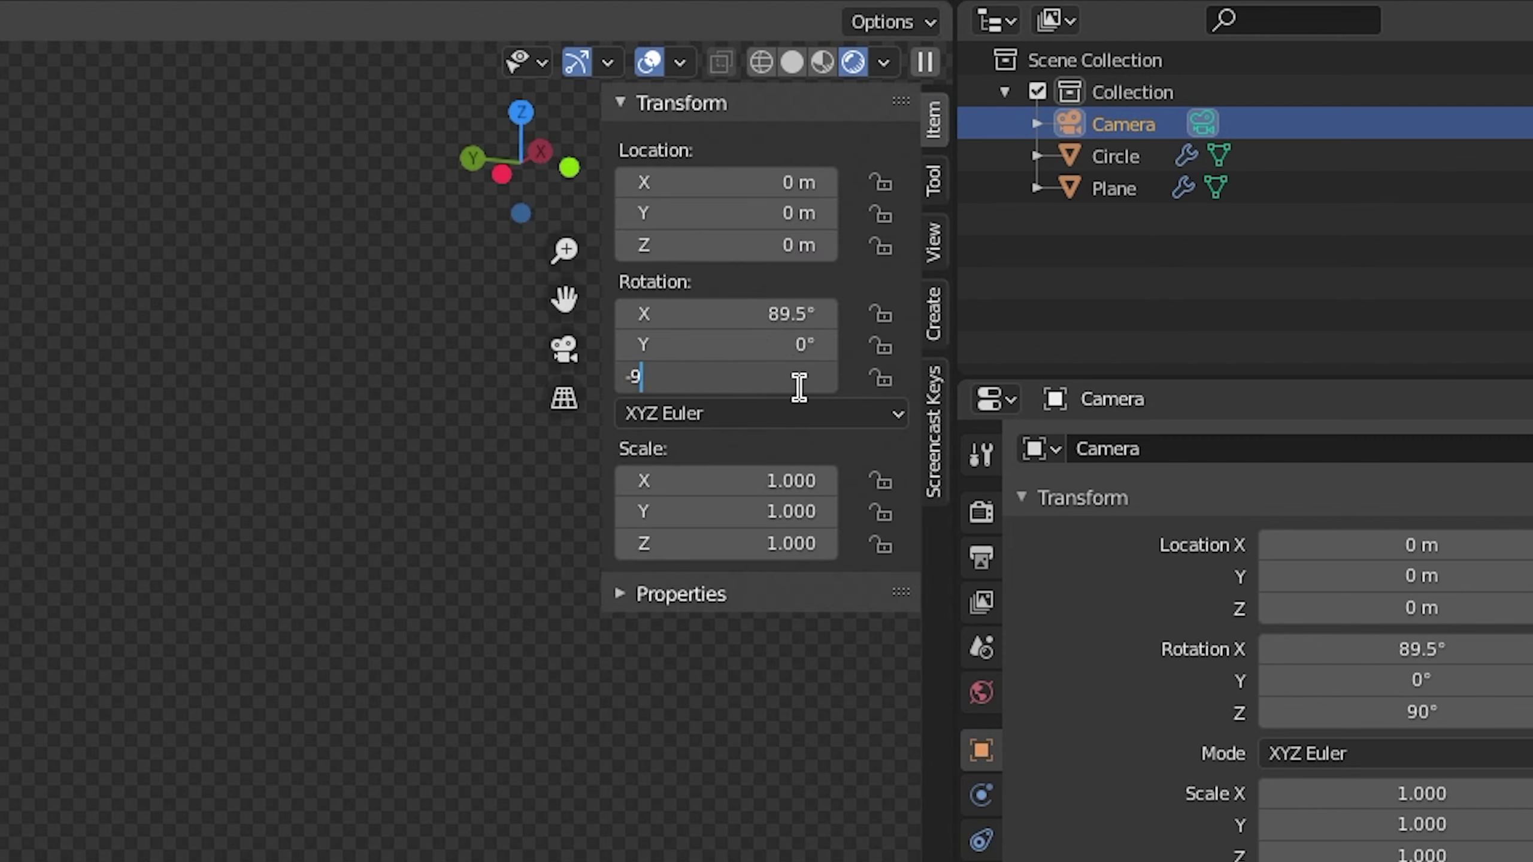
key(Return)
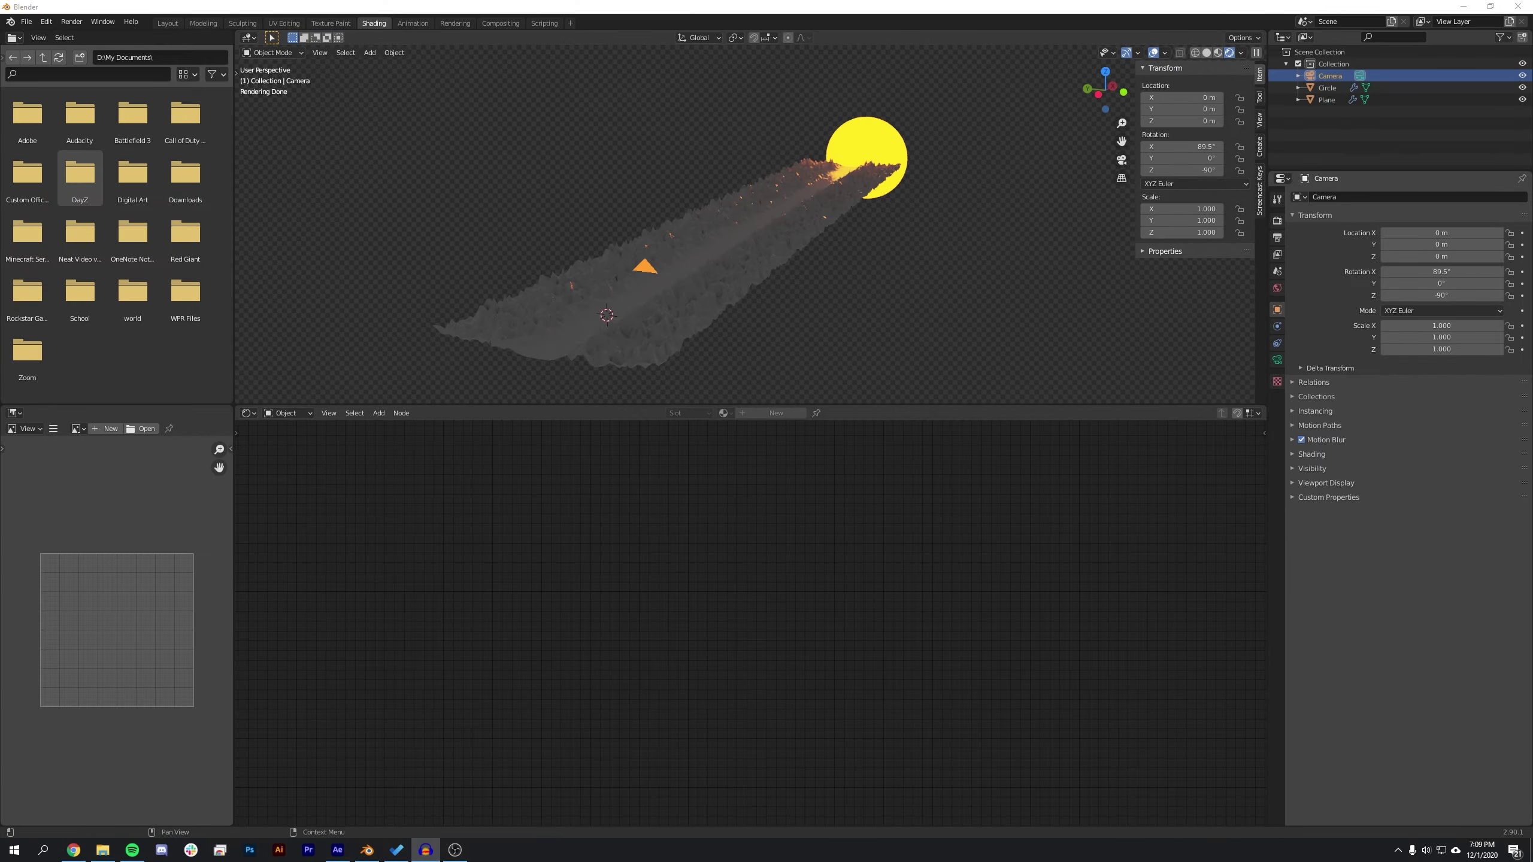
Look through the camera and raise its Z location to 0.24 m
click(1121, 160)
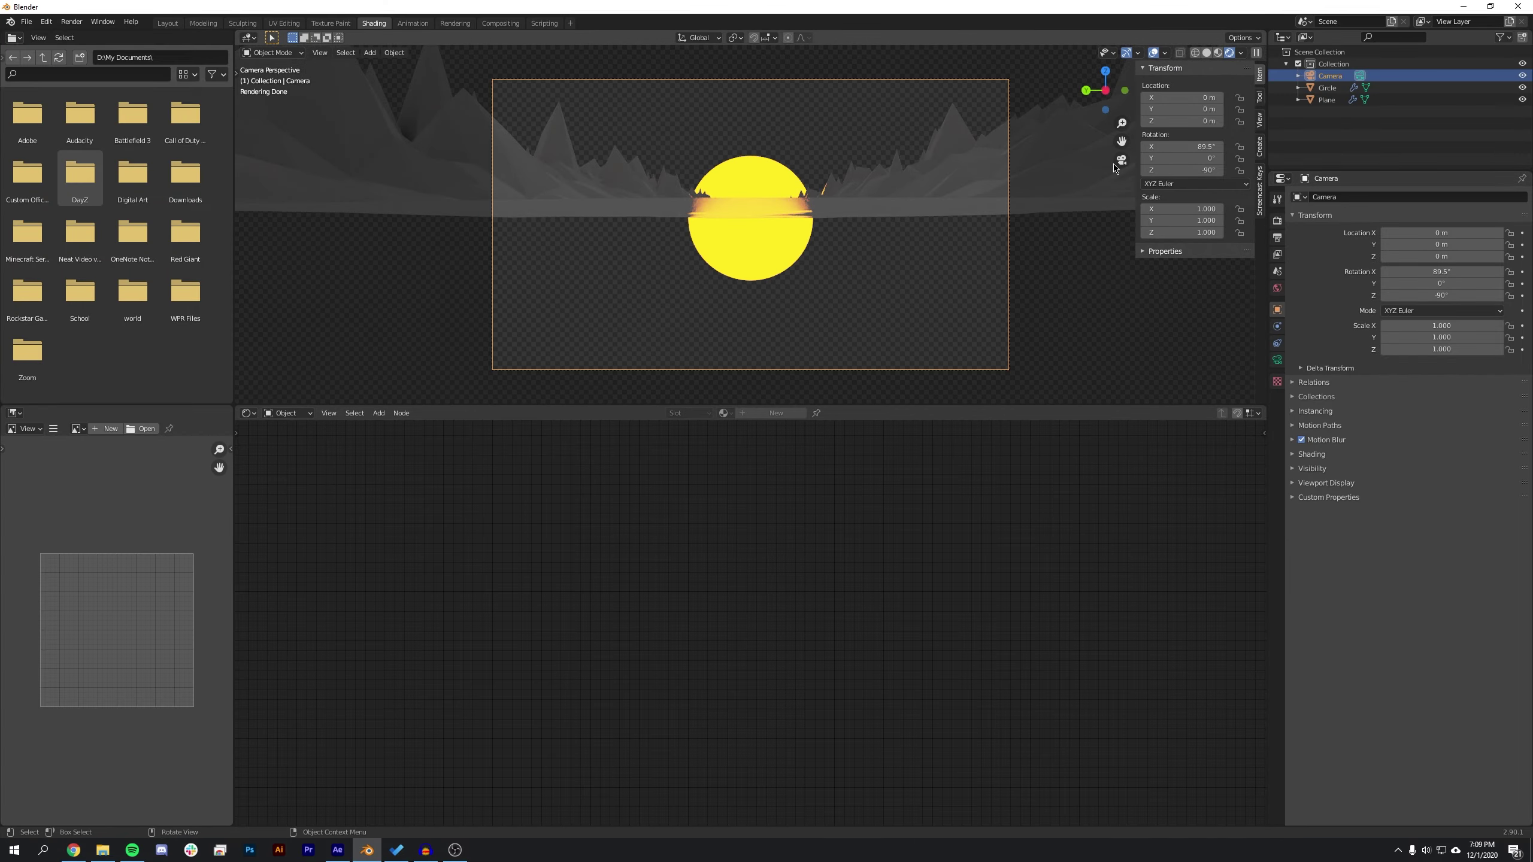
drag(1181, 122, 1207, 121)
drag(1207, 122, 1197, 122)
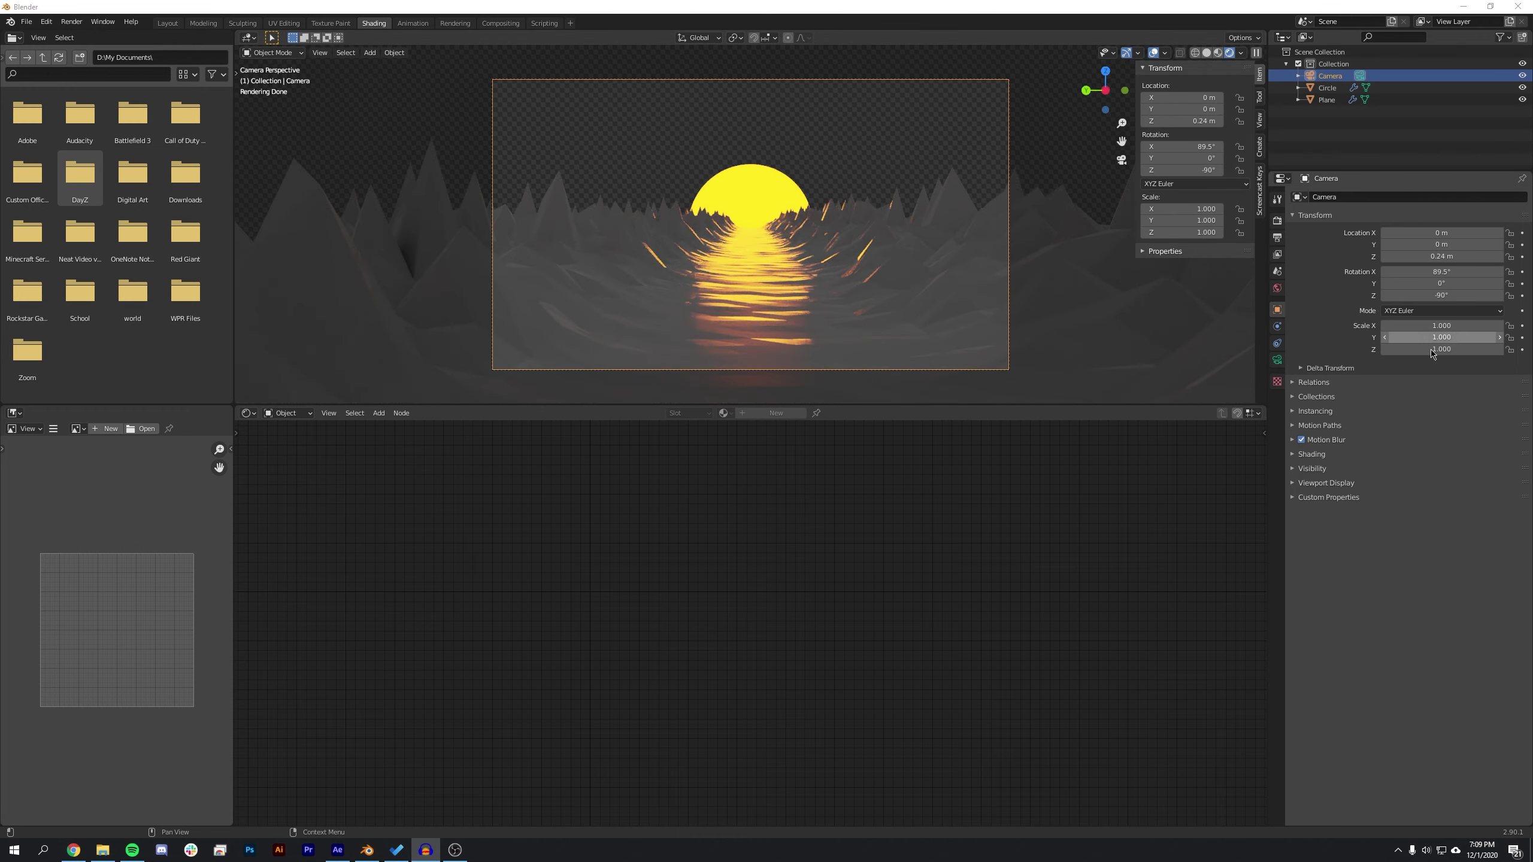
Select the sun circle and scale it up to about 1.4 times its size
click(833, 225)
click(776, 195)
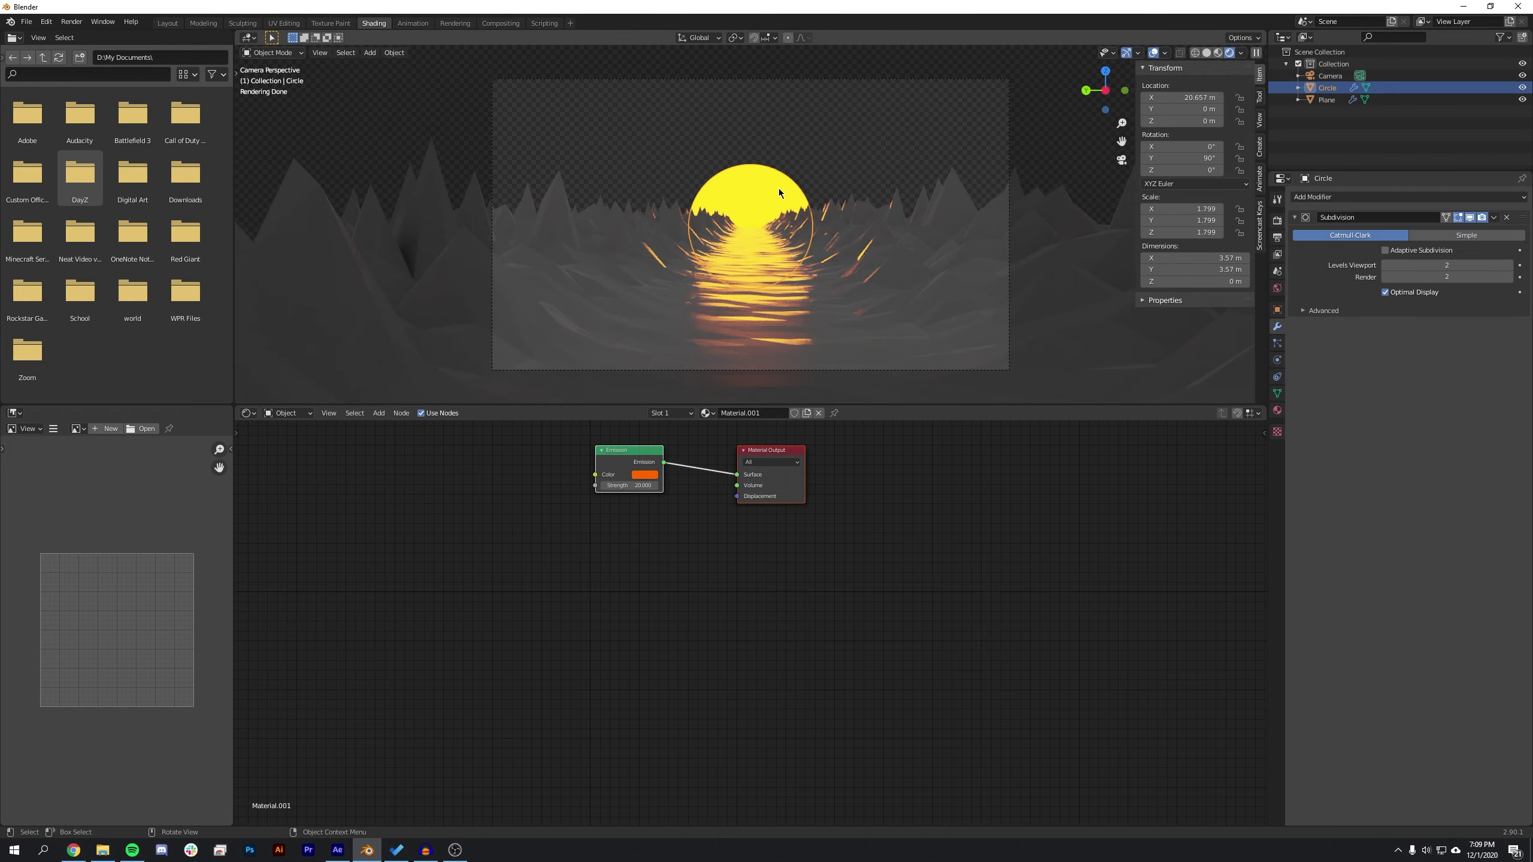
key(s)
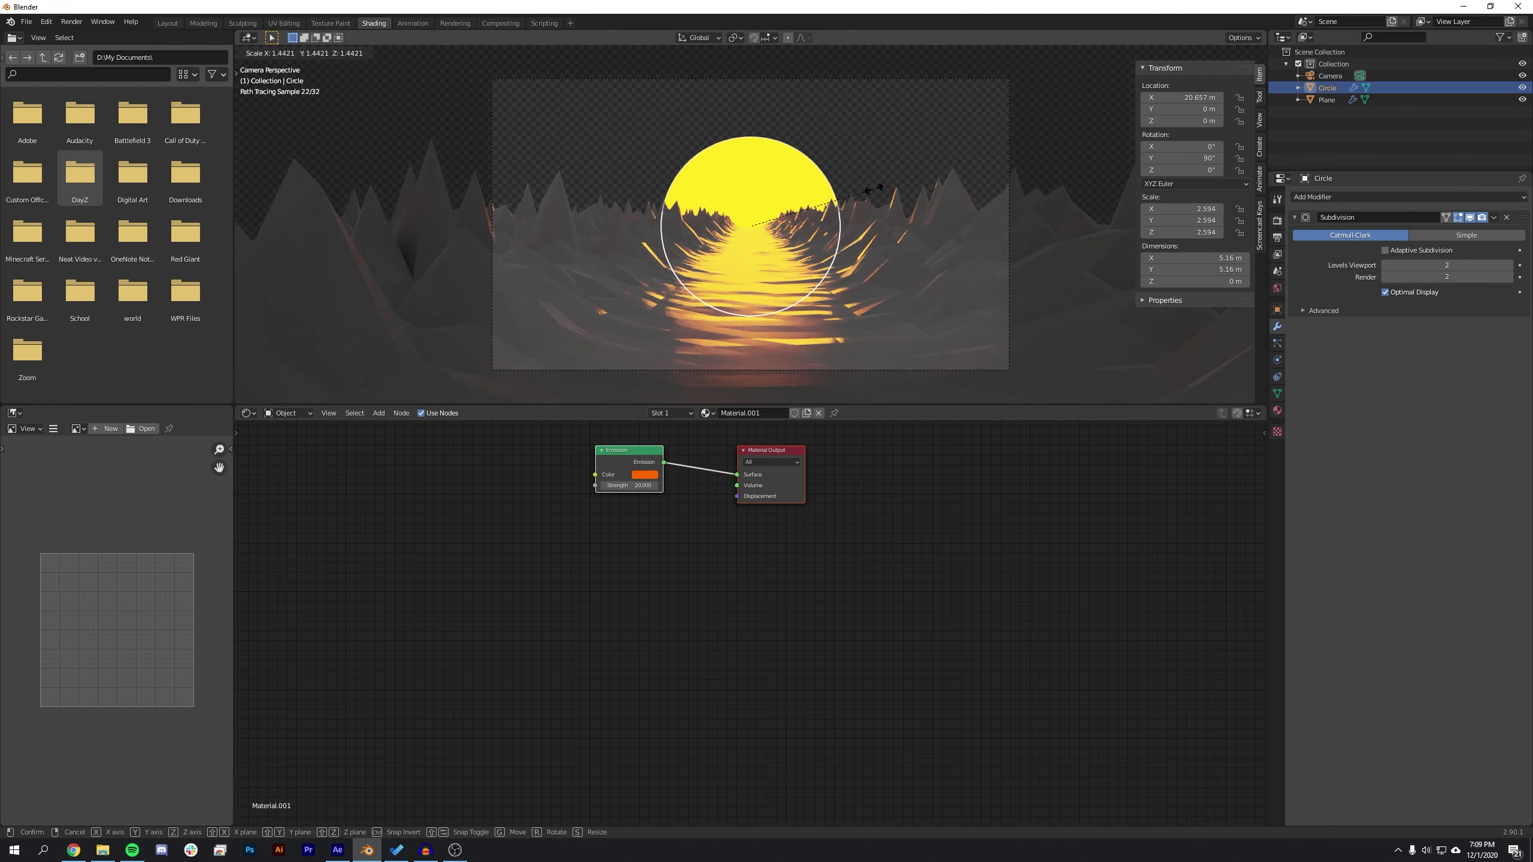
click(873, 192)
Rename the terrain plane as Mountains
click(1330, 102)
double_click(1331, 102)
text(Mountains)
key(Return)
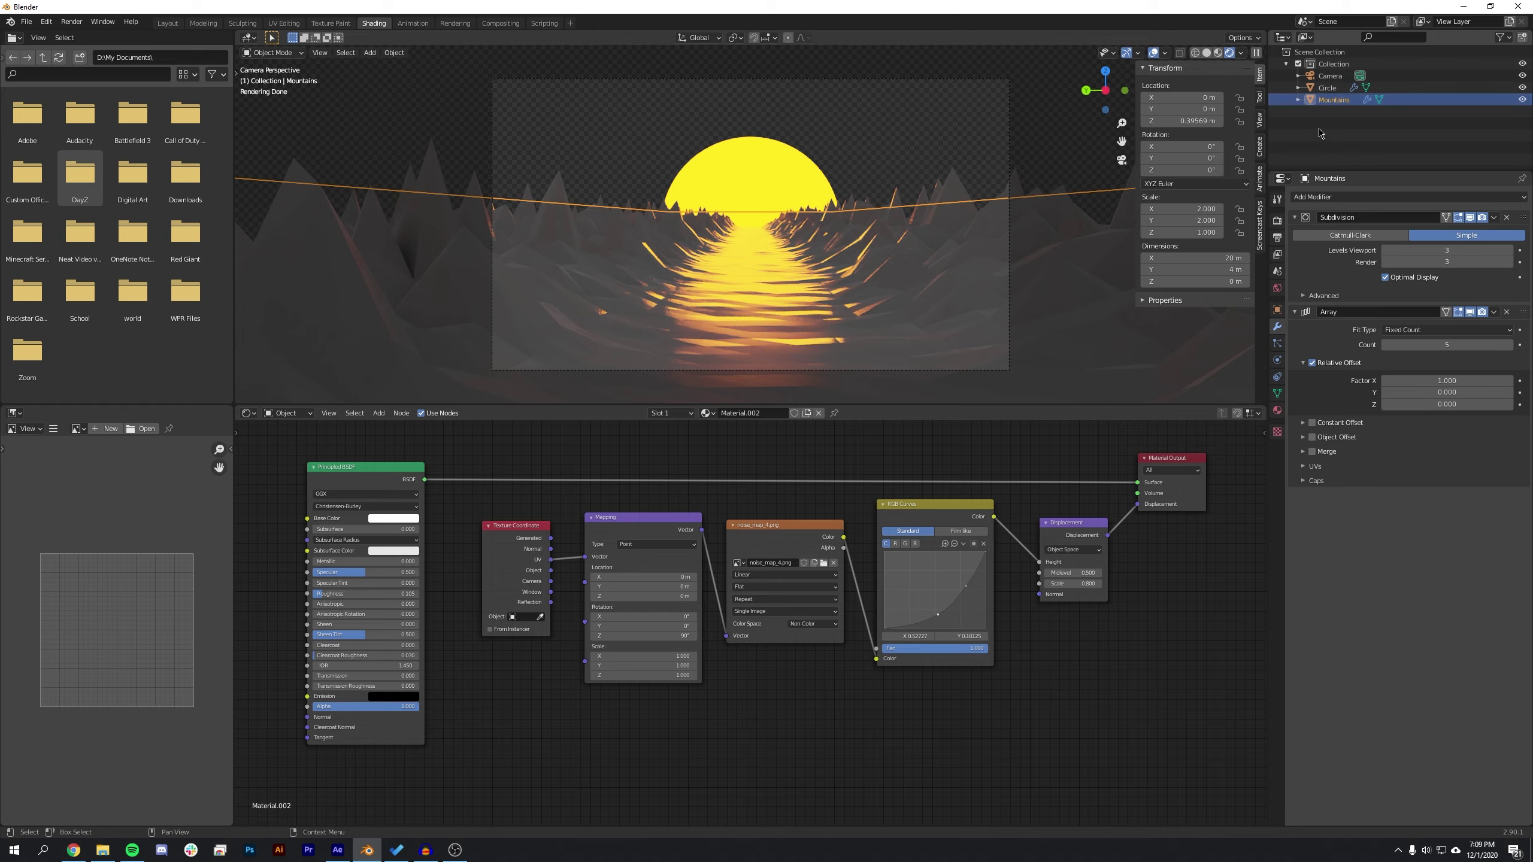
Add a second Array modifier to Mountains with a relative offset of 0 on X and 1 on Y
click(1331, 198)
click(1284, 224)
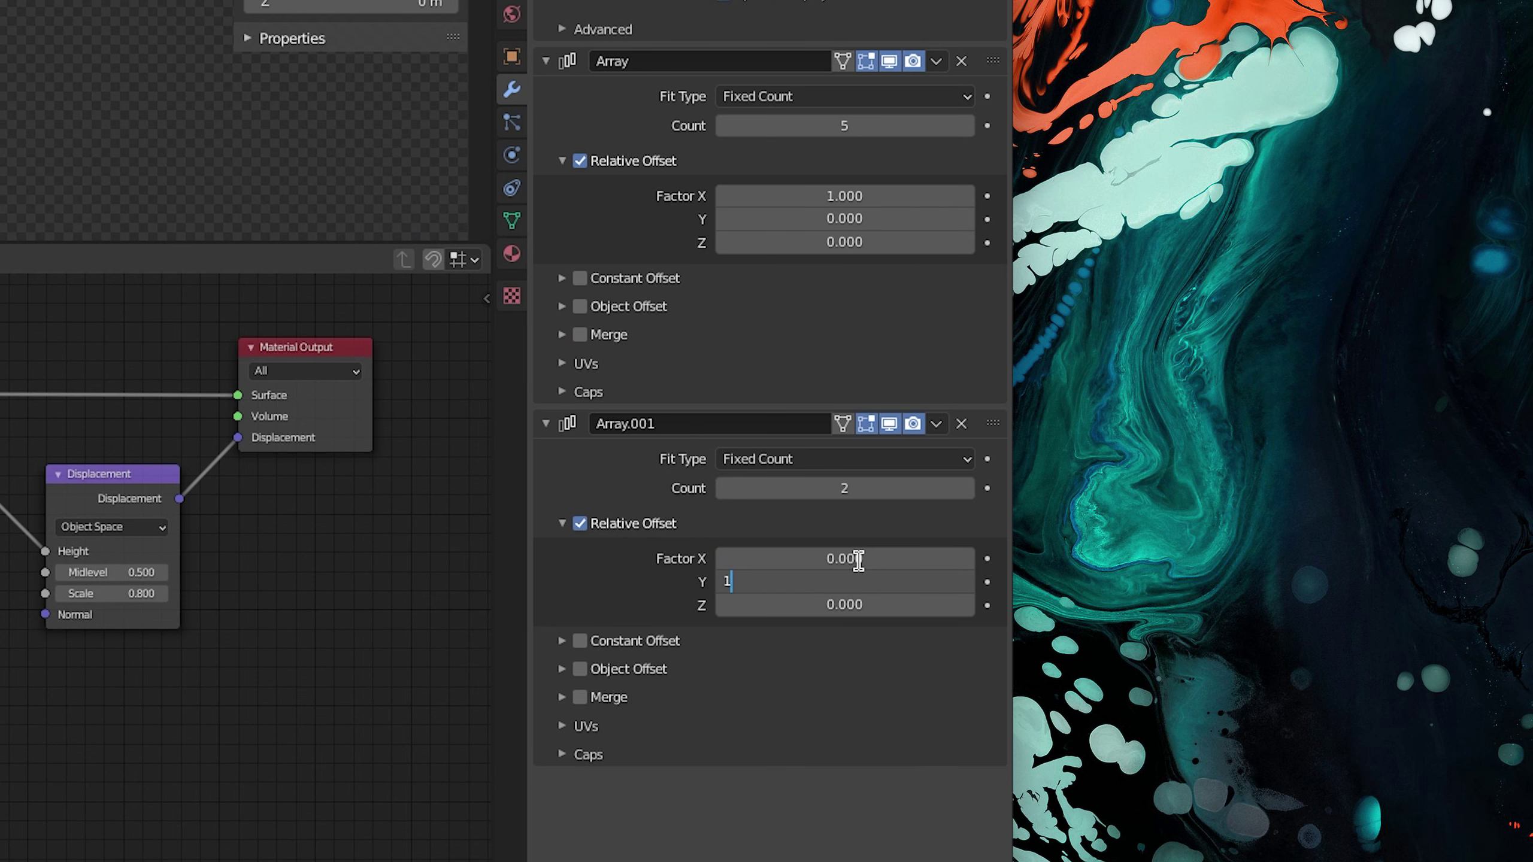
key(Return)
Add a third Array modifier to Mountains with a relative offset of 0 on X and -0.5 on Y
click(1348, 199)
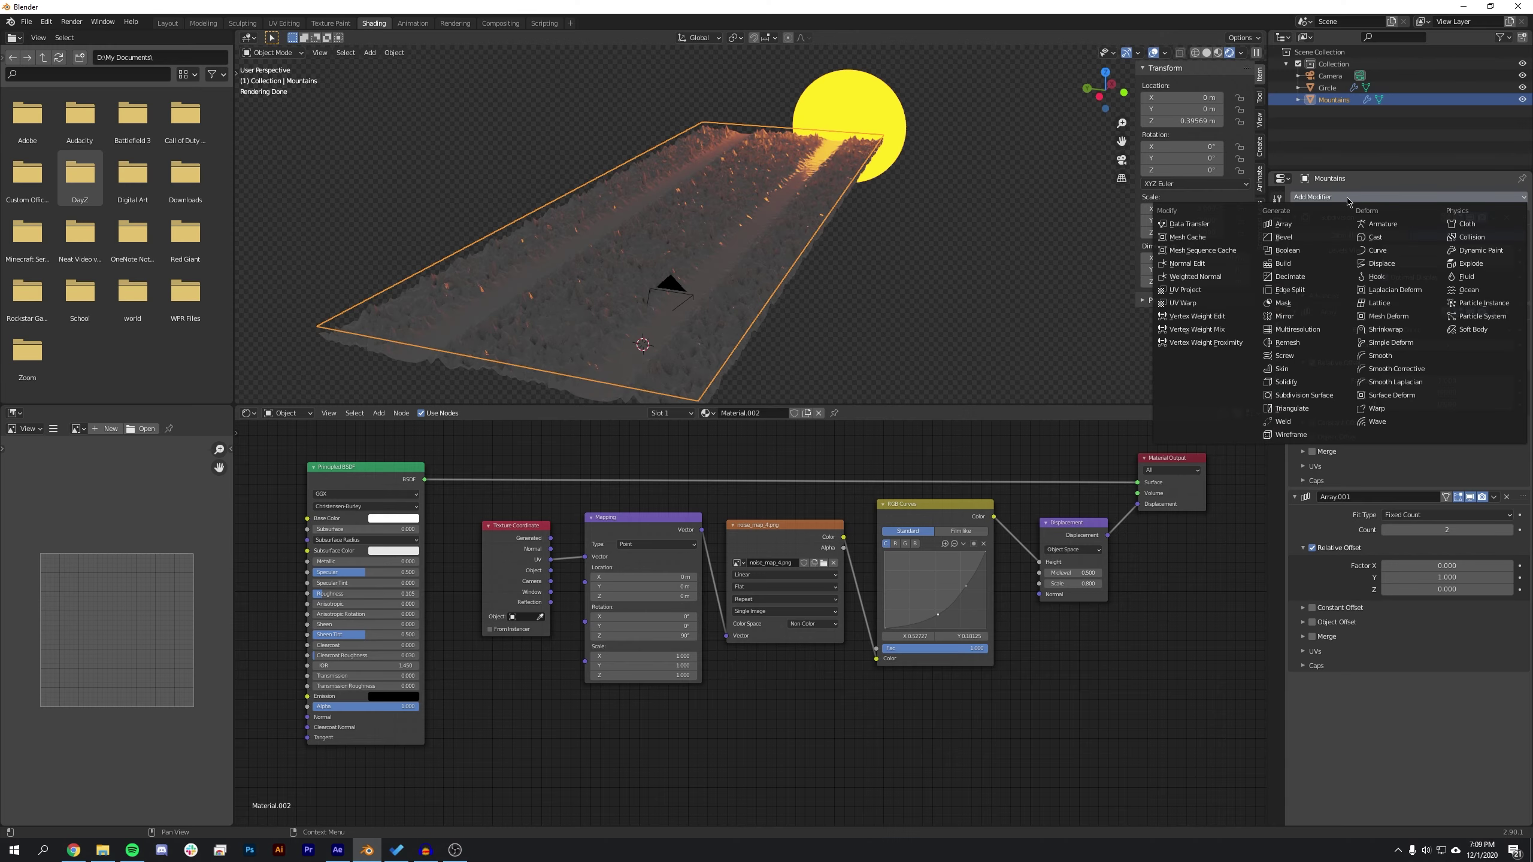
click(1289, 224)
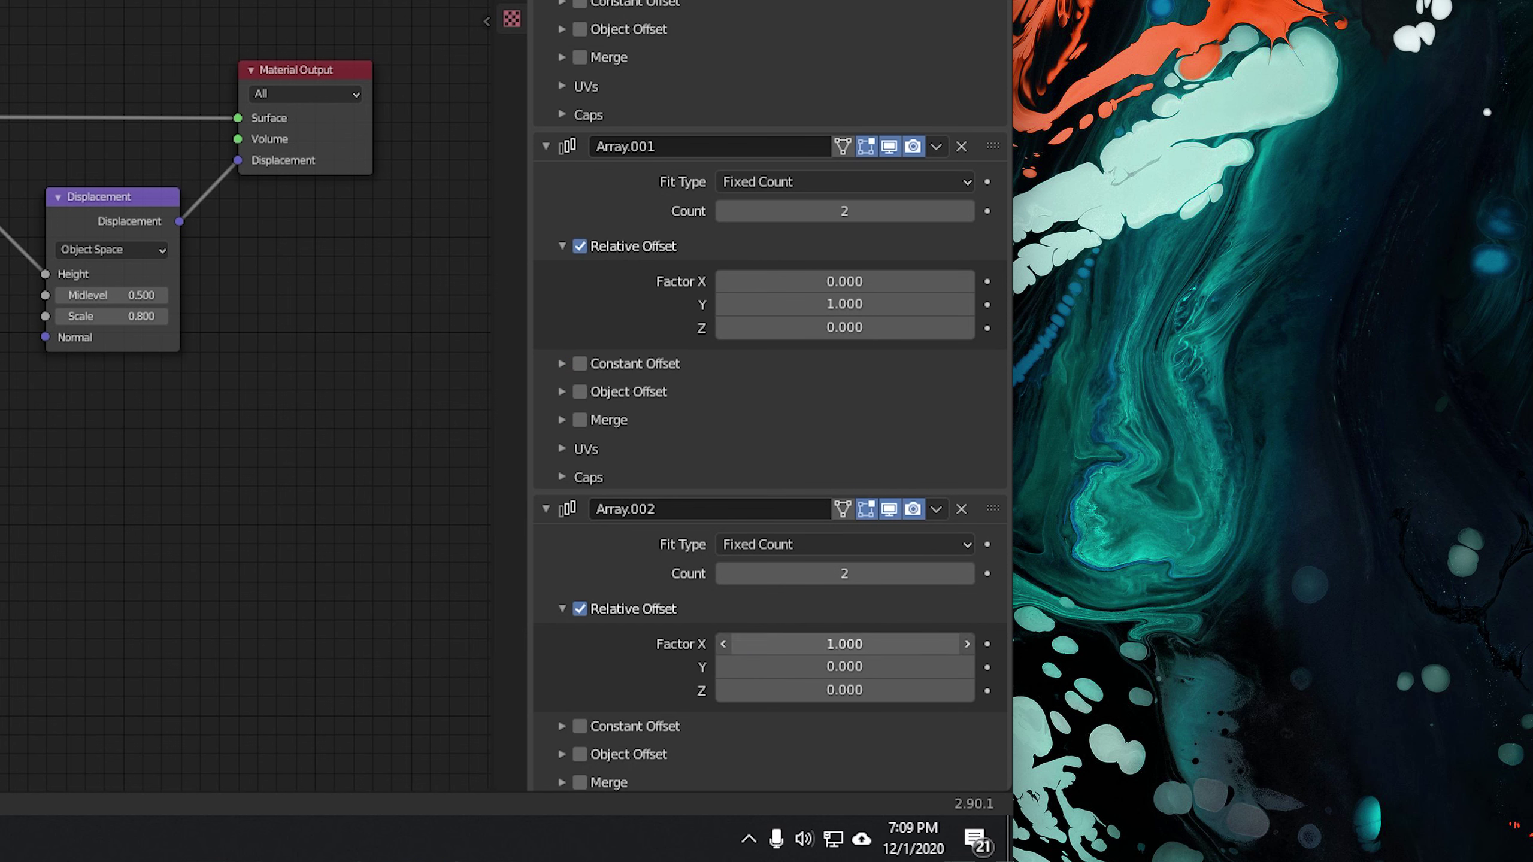
click(857, 644)
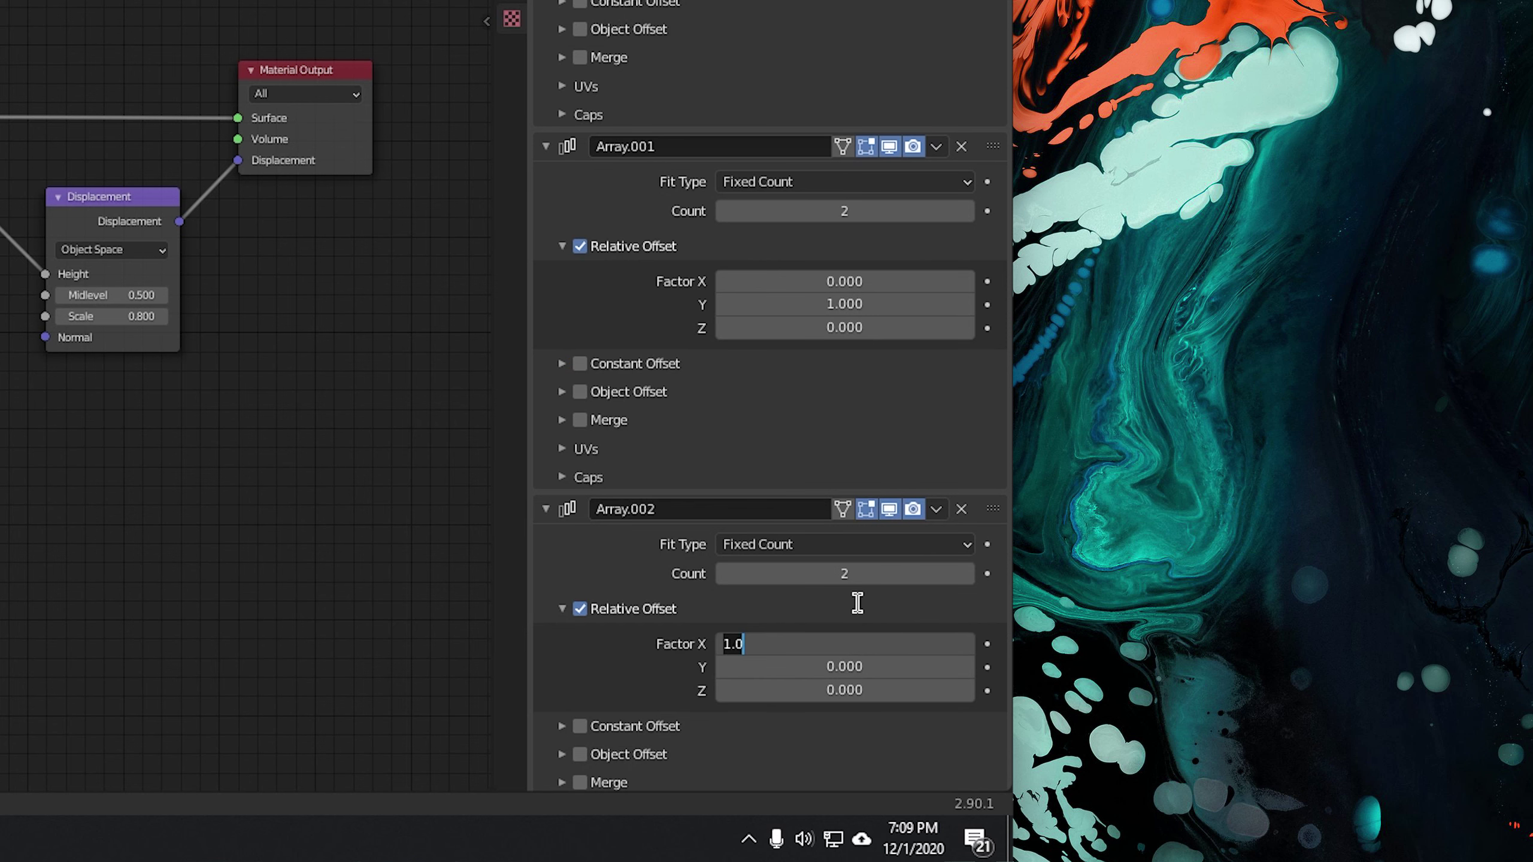
text(-)
key(Return)
click(823, 674)
text(-0.5)
key(Return)
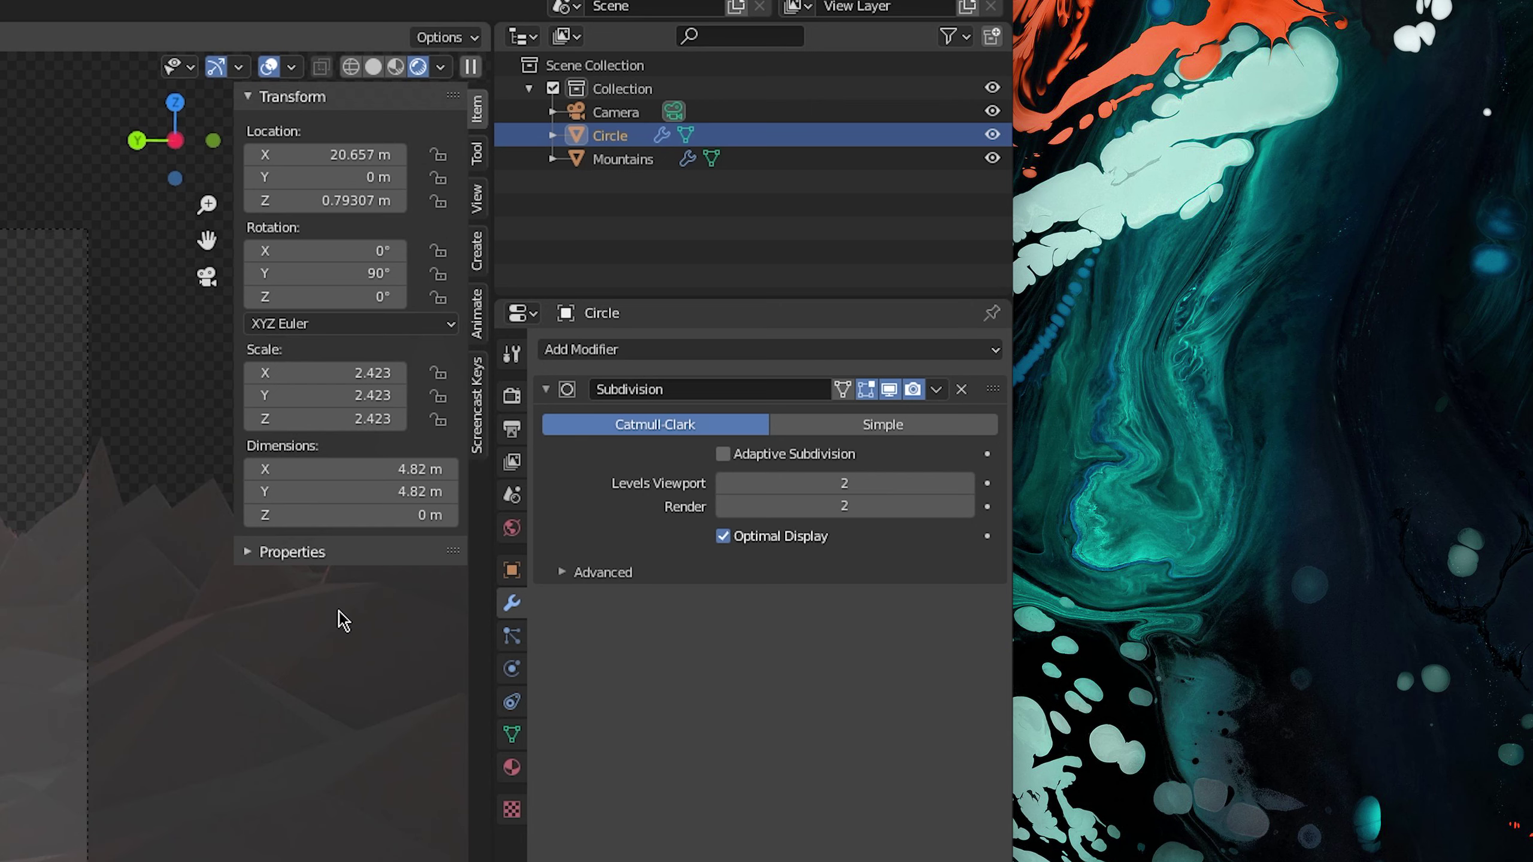
Darken the world background color to black
click(1277, 289)
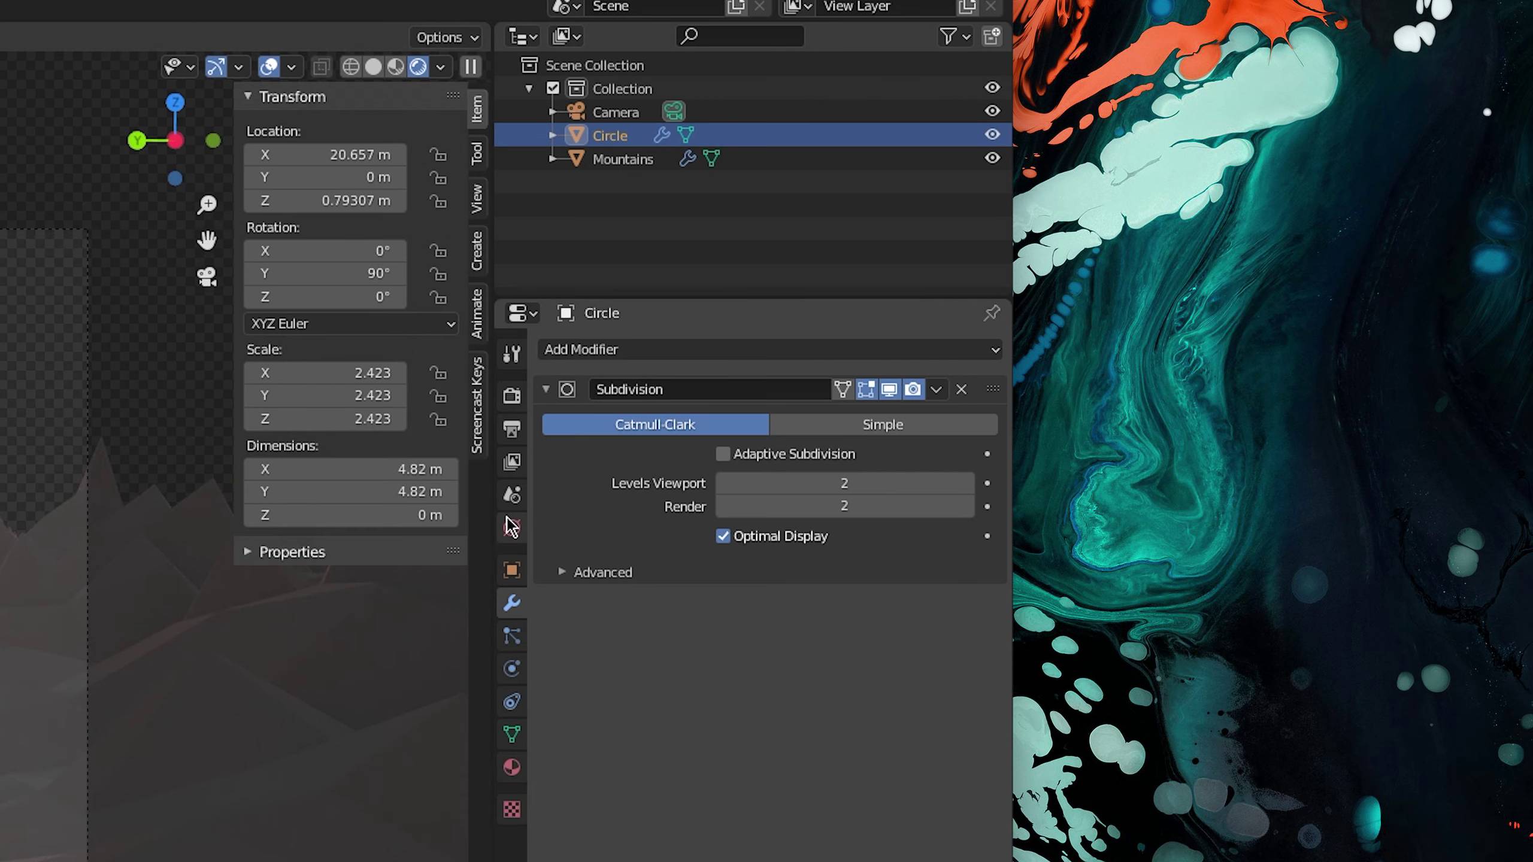
click(1422, 271)
drag(960, 281, 960, 304)
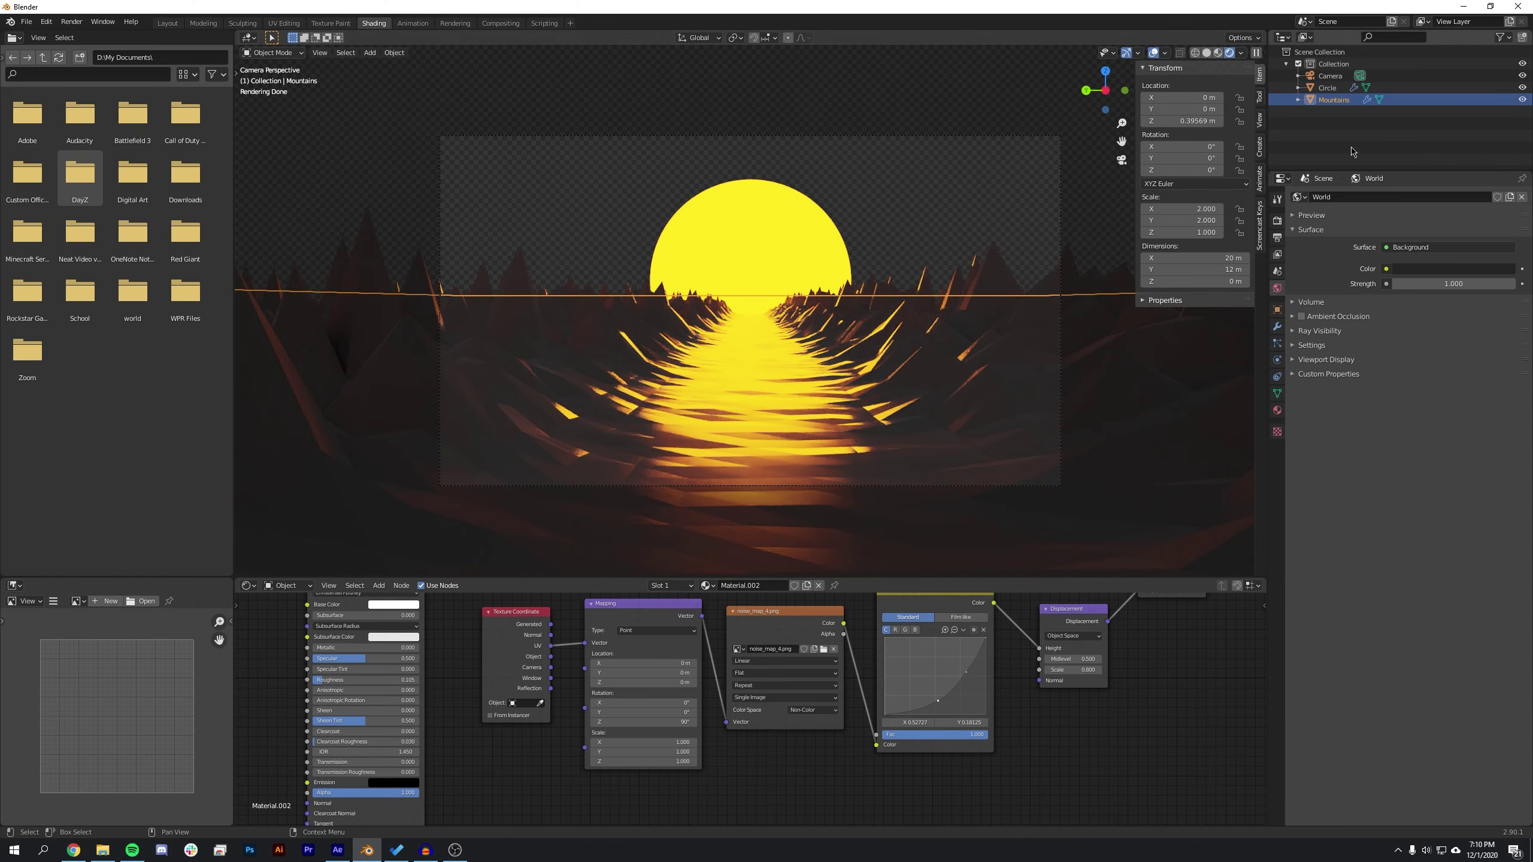
Duplicate the Mountains plane and raise the copy along Z to about 1.17 m
middle_drag(715, 192, 943, 342)
scroll(944, 341, down, 5)
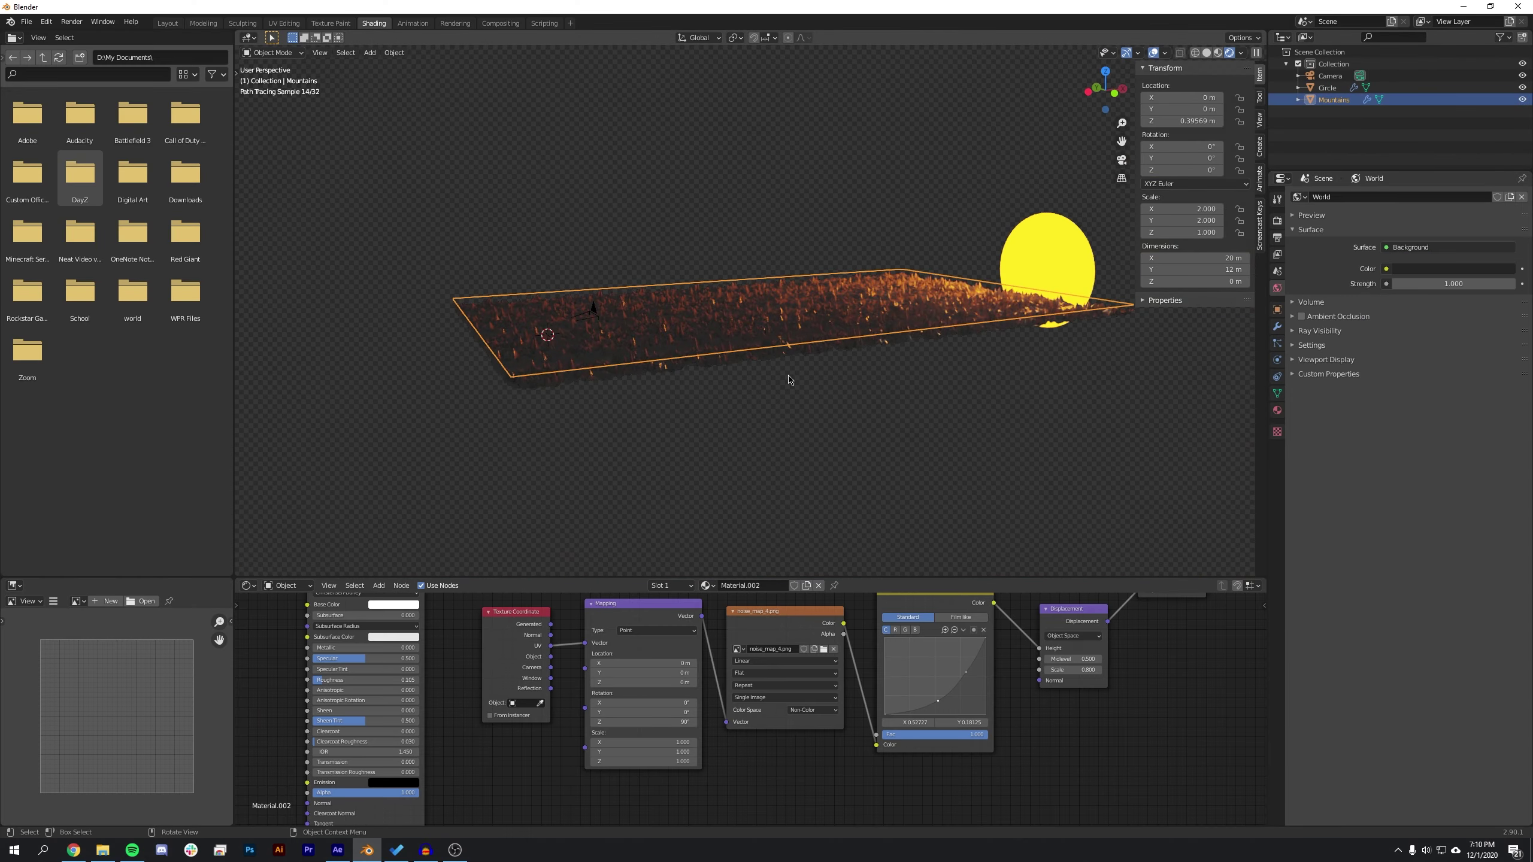
shift+middle_drag(790, 381, 854, 406)
key(shift+d)
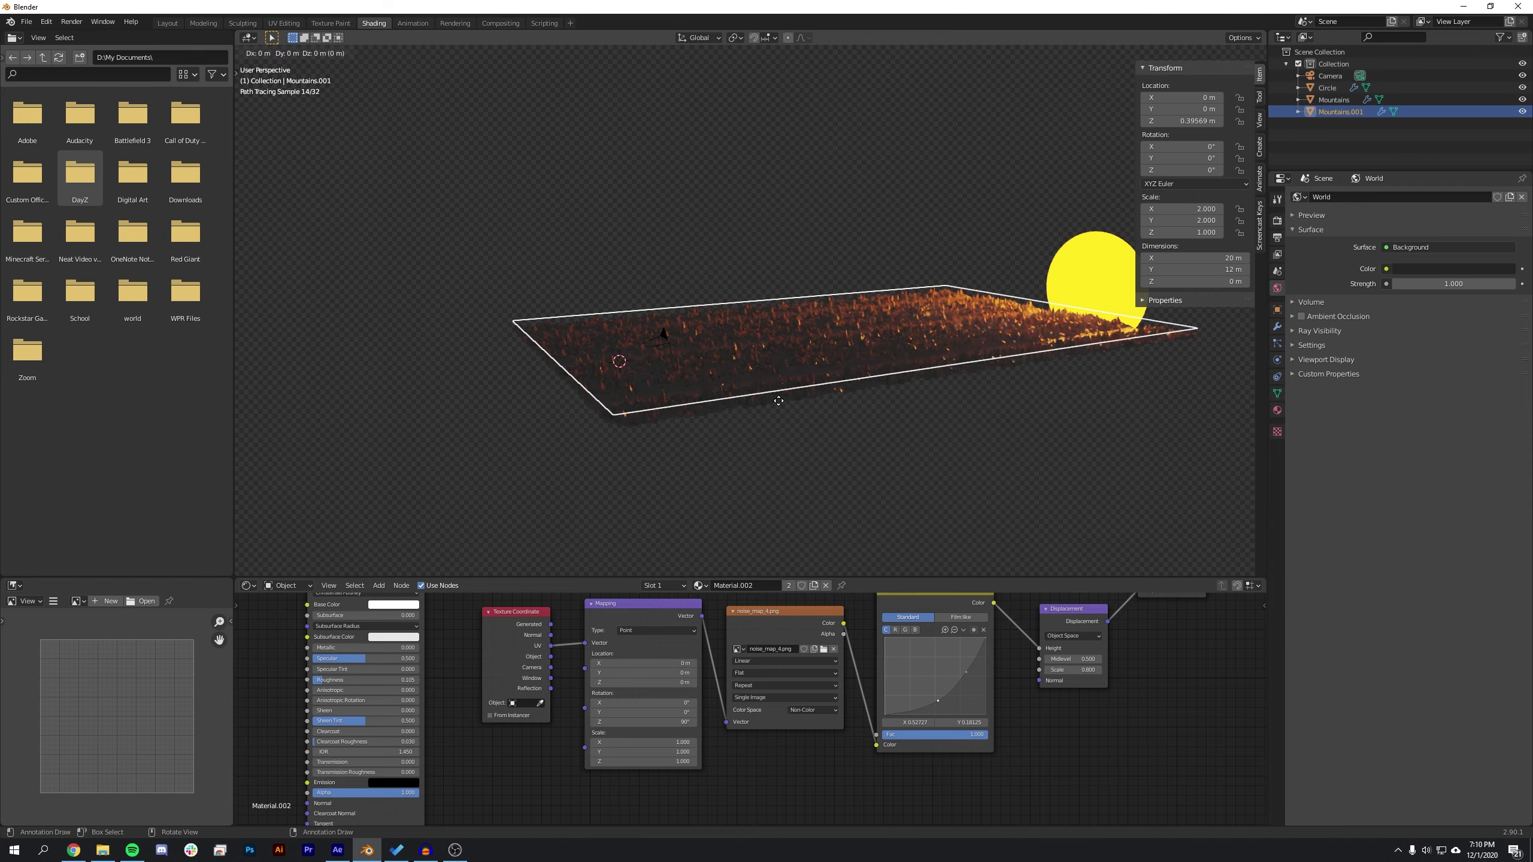
key(z)
click(781, 373)
middle_drag(780, 408, 820, 383)
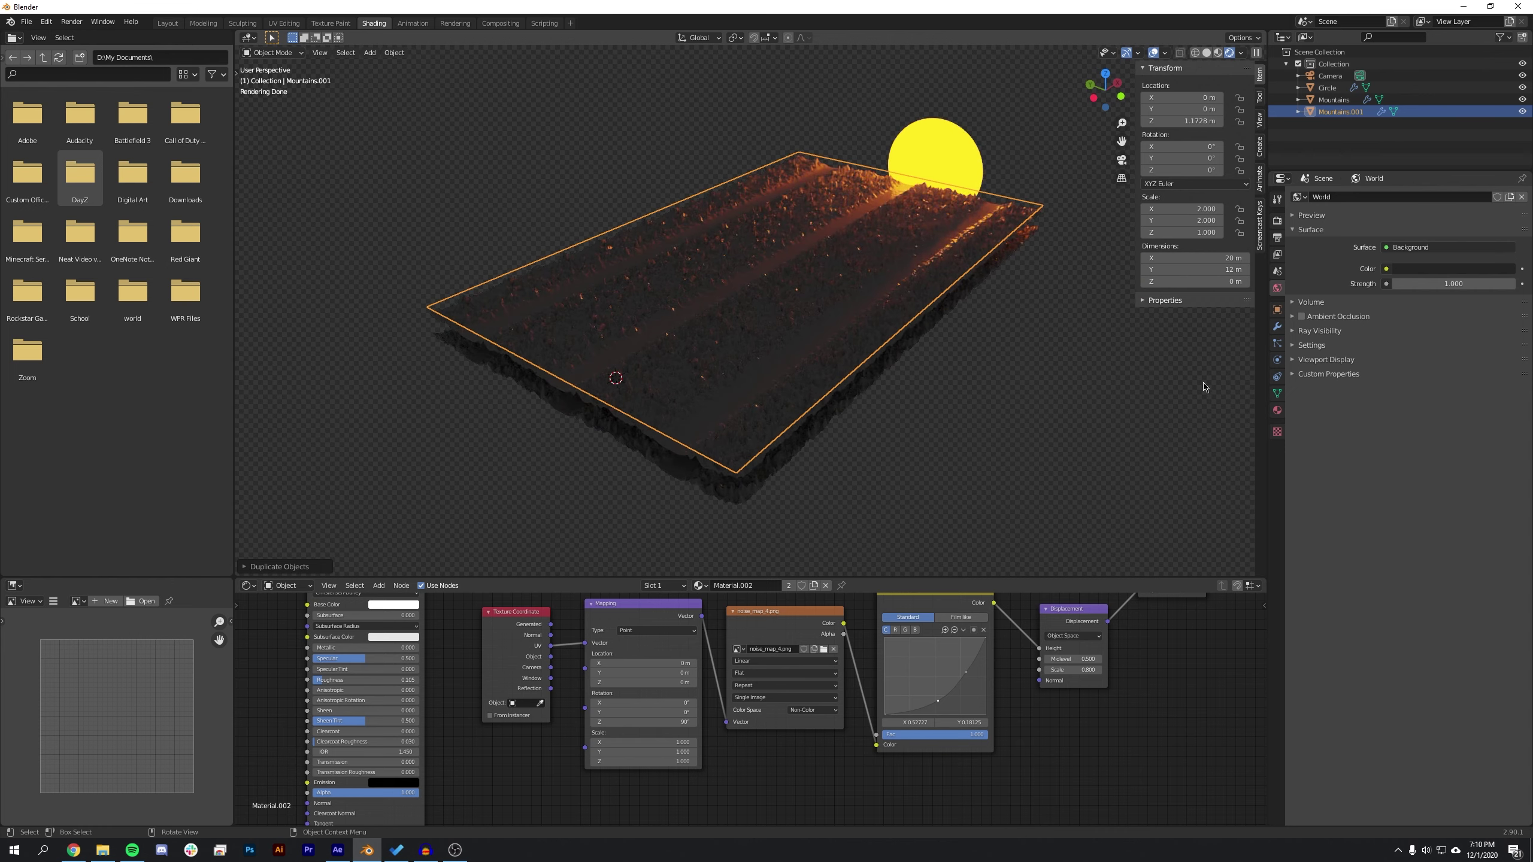
Remove the terrain material from the duplicated plane and give the plane a new material
click(1277, 327)
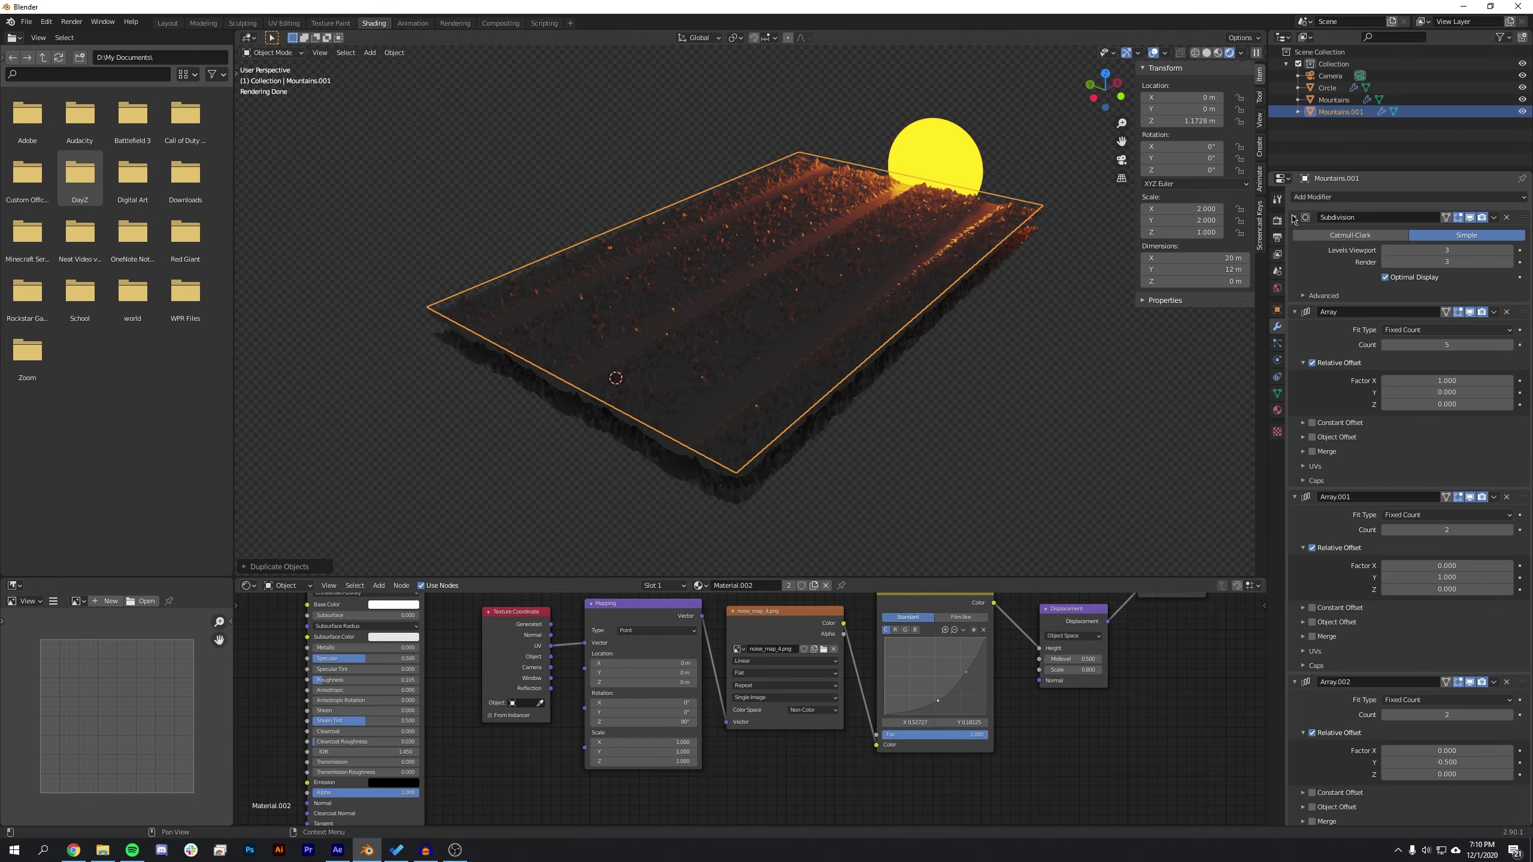
click(1278, 411)
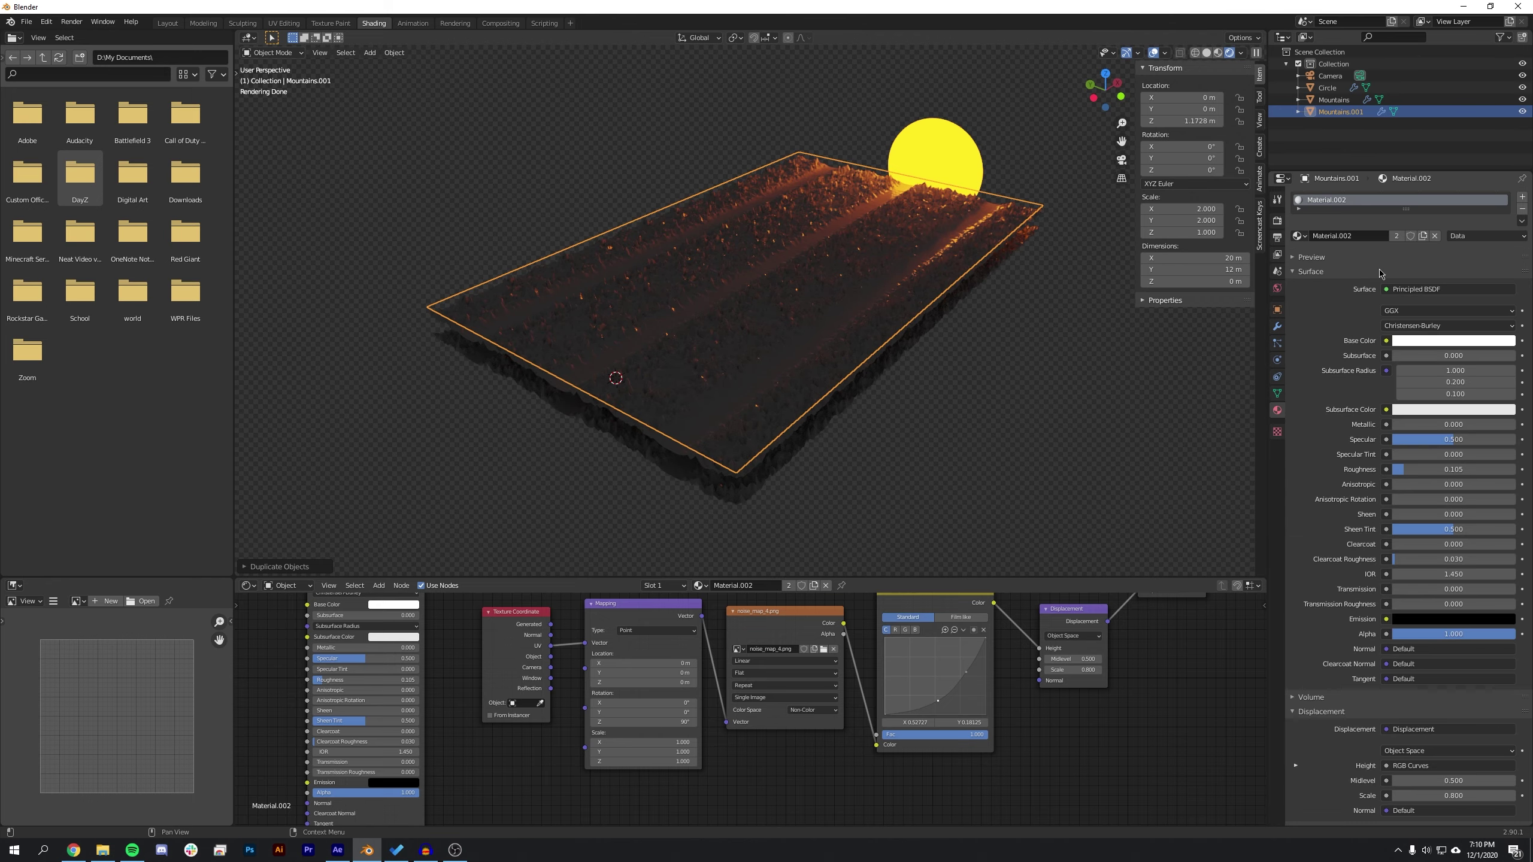
click(1522, 208)
click(1318, 237)
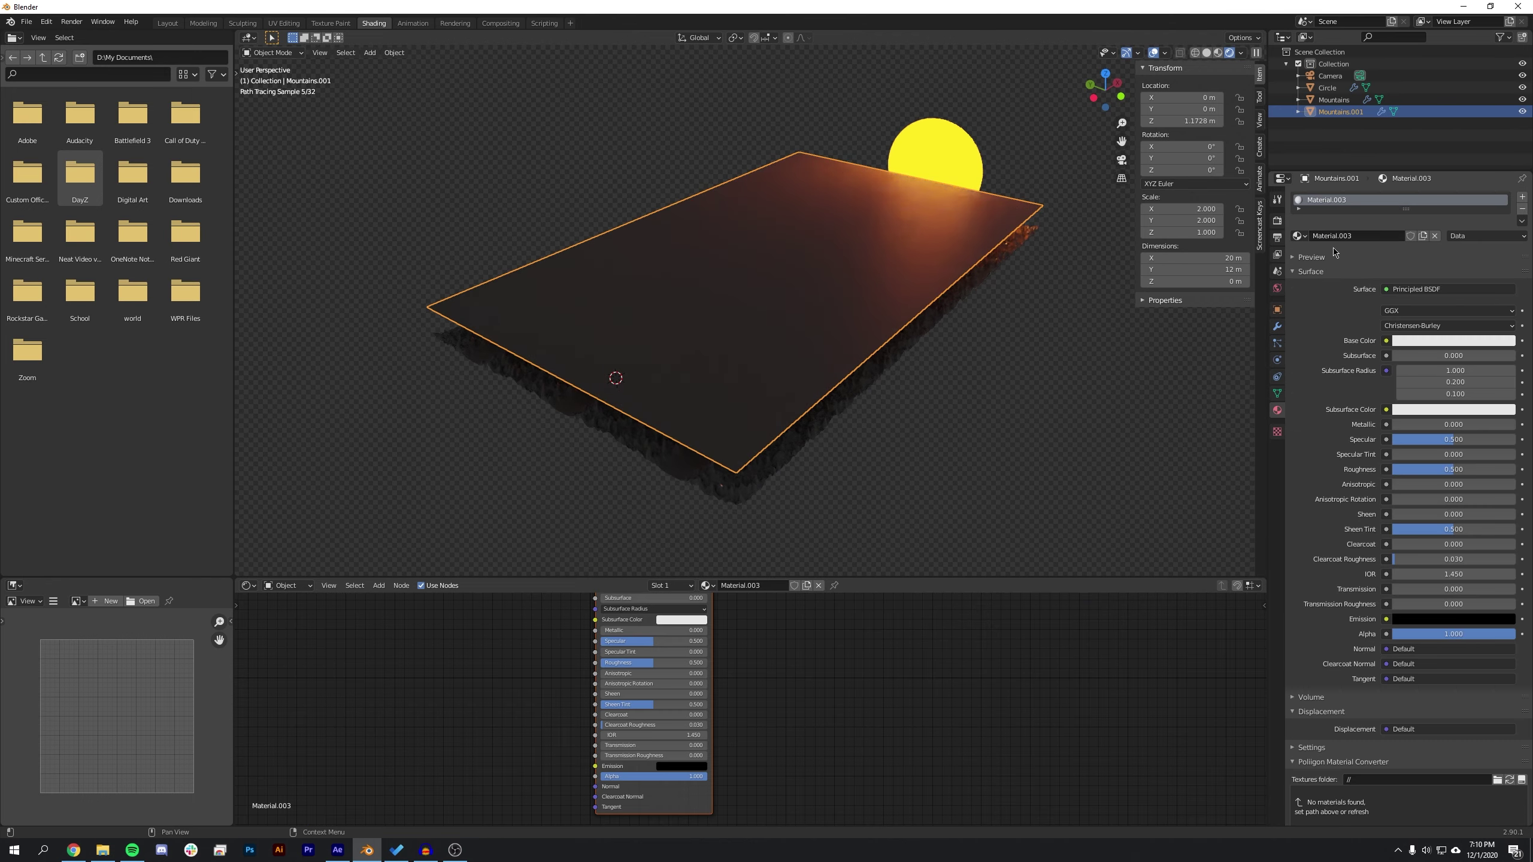
Change the new material's surface shader to Emission
click(1404, 294)
click(1388, 378)
click(1076, 385)
click(840, 310)
Remove the Subdivision modifier and the two Y-offset Array modifiers from the duplicated plane
click(1277, 326)
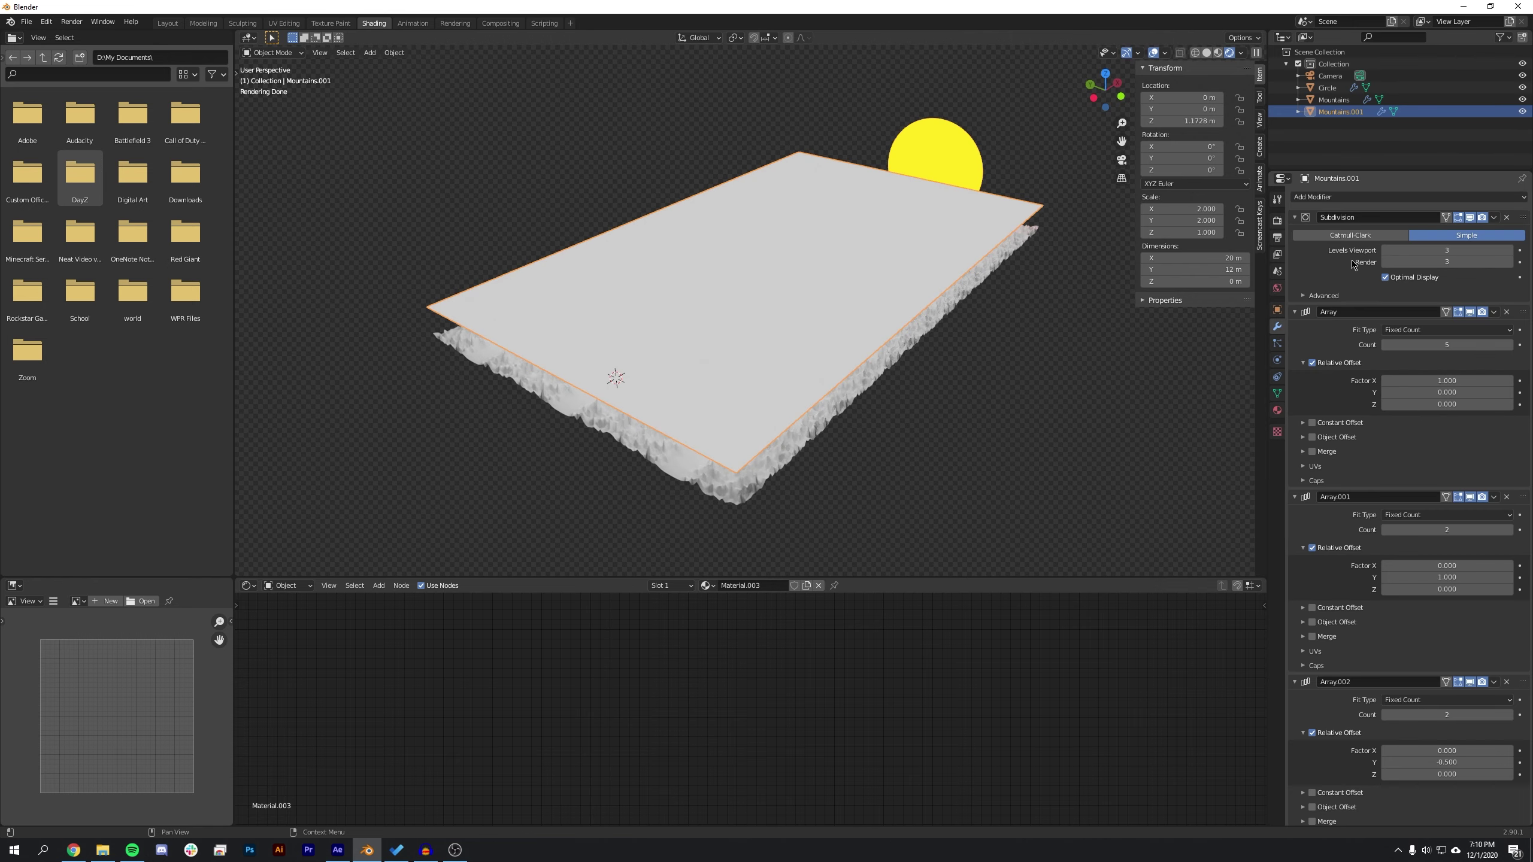
click(1507, 218)
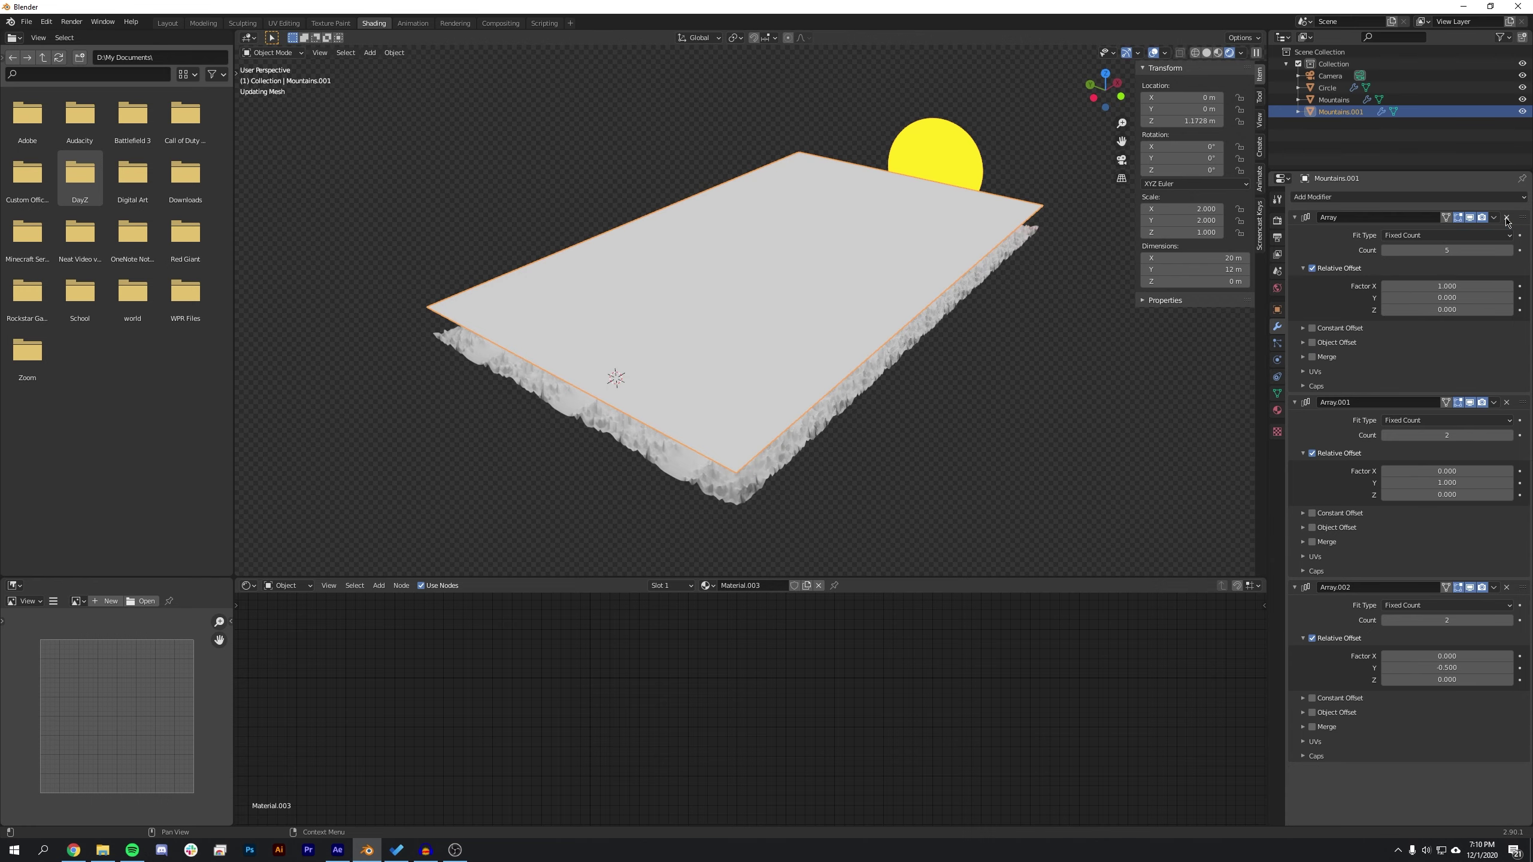
click(1507, 403)
click(1507, 402)
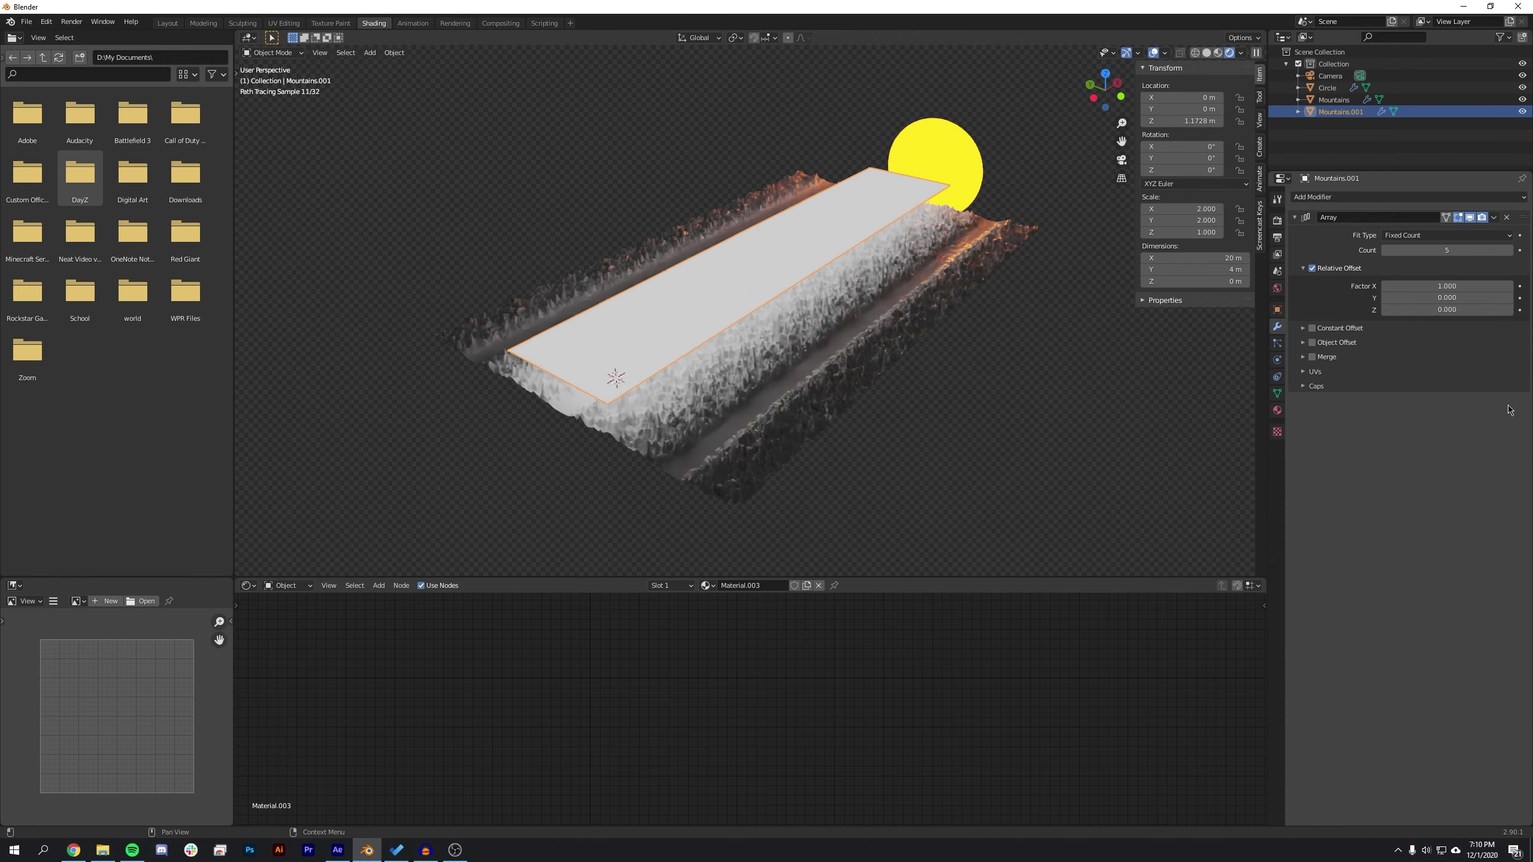
Add a Wireframe modifier to the duplicated plane and lower the grid along Z to about 0.03 m, close to the road floor
click(1376, 199)
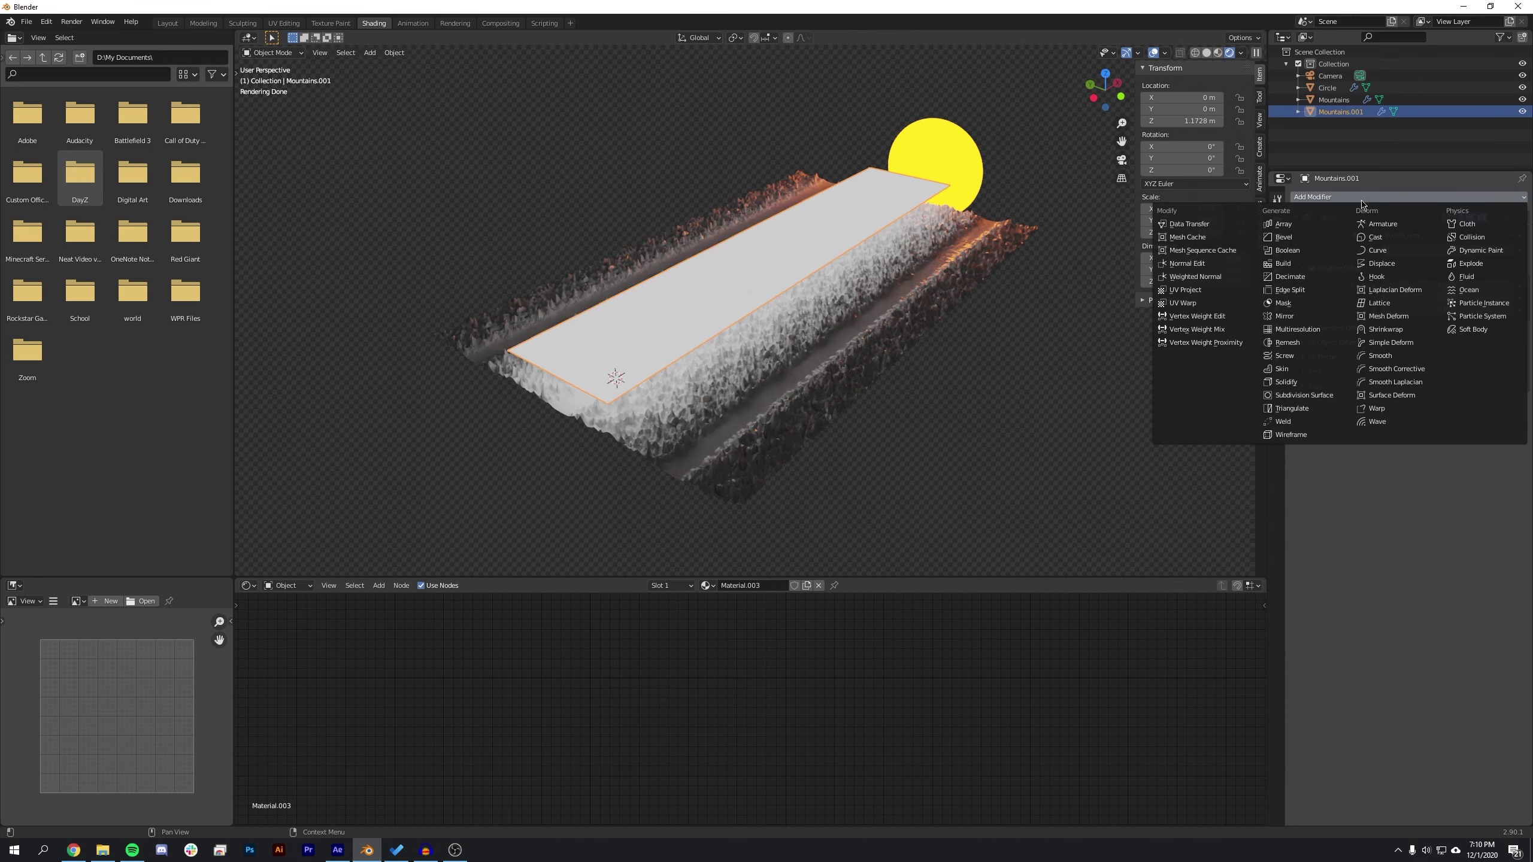
click(1294, 437)
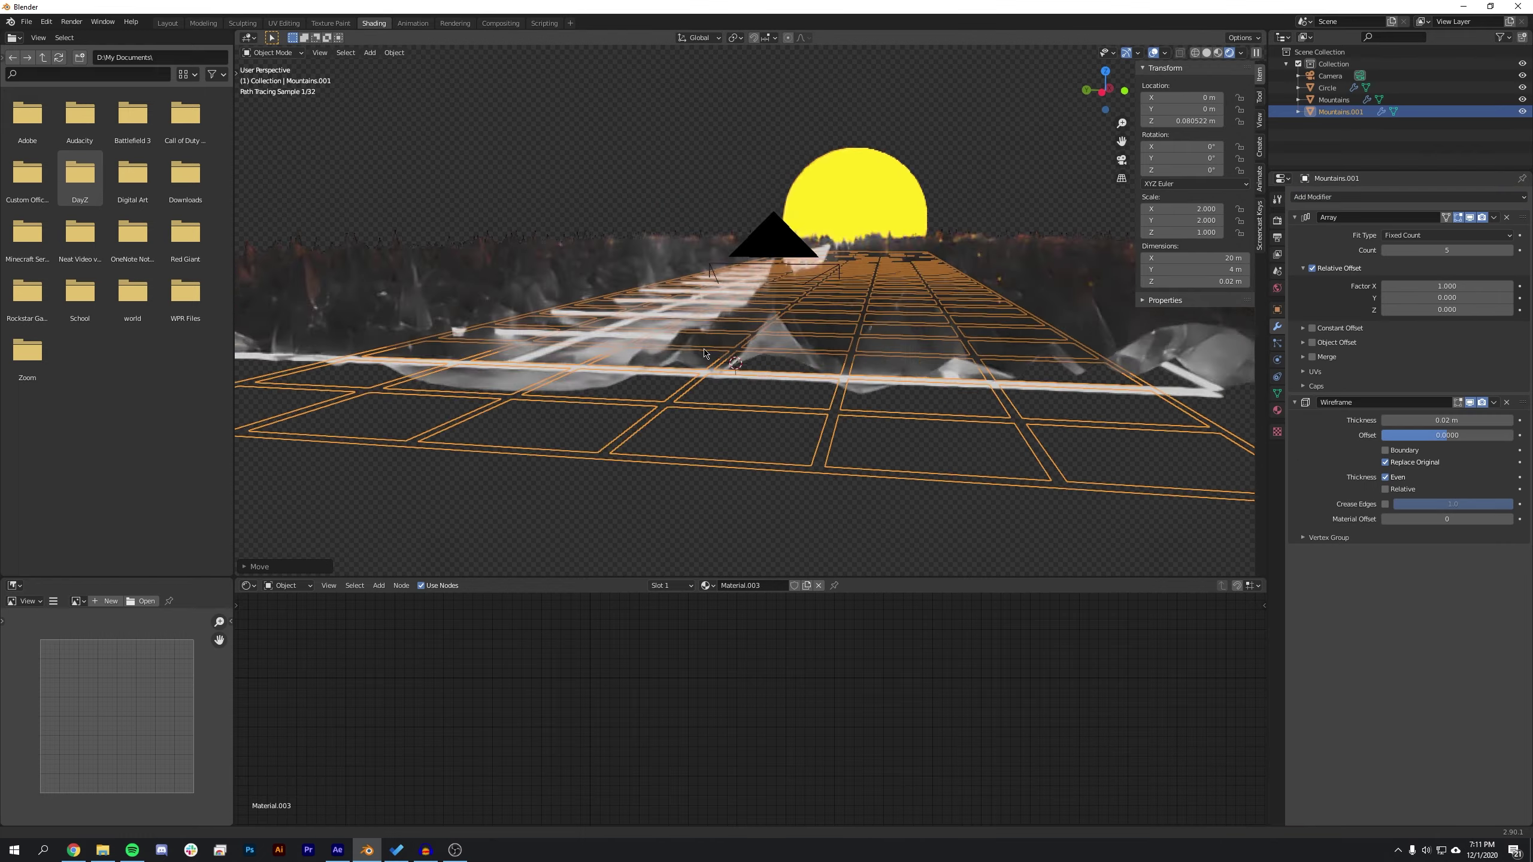
middle_drag(748, 357, 734, 376)
key(g)
key(z)
click(734, 379)
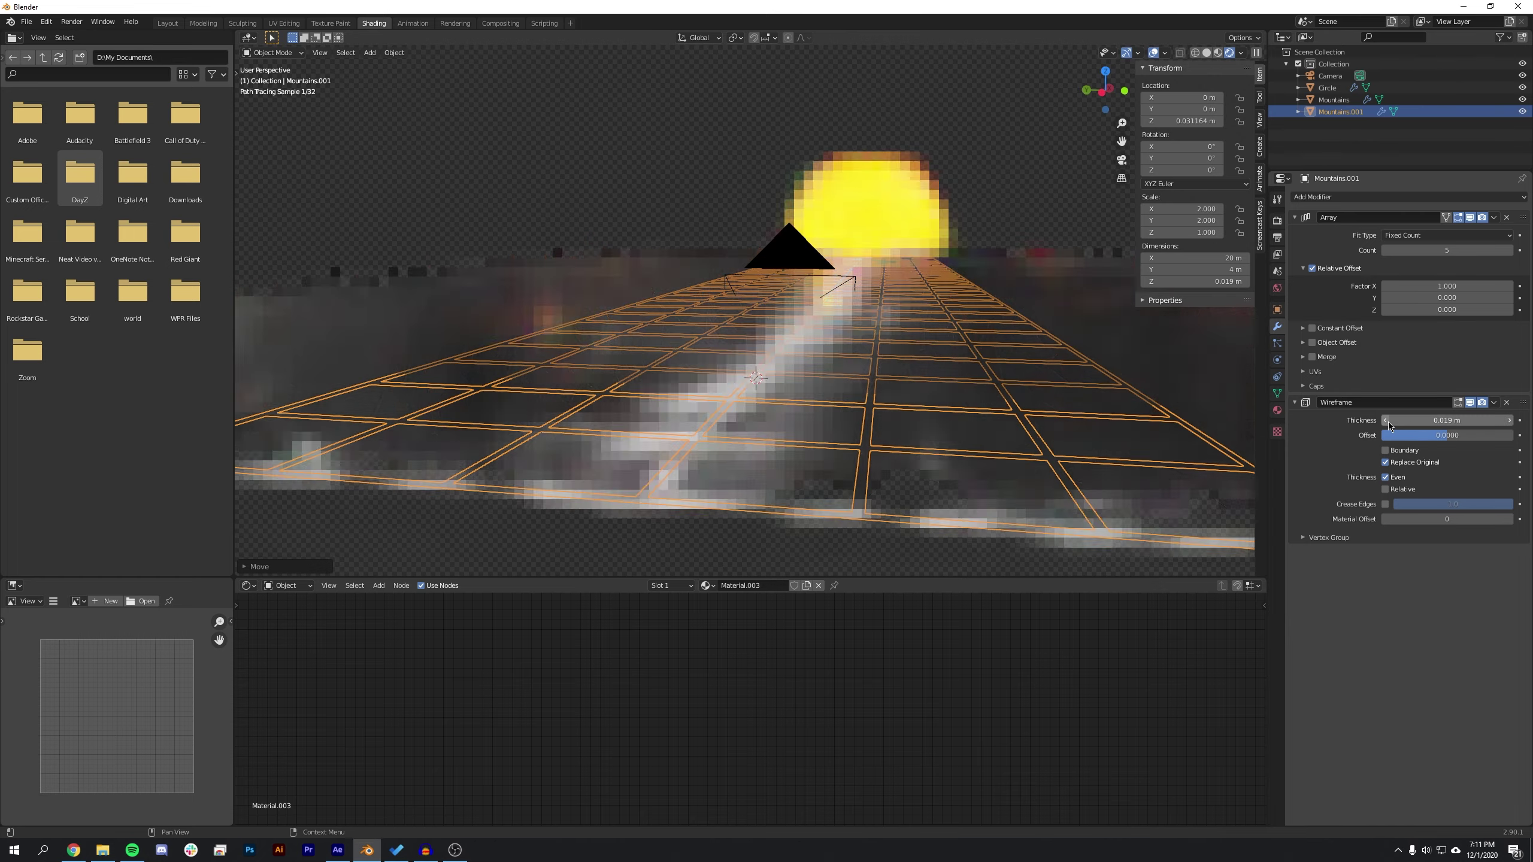
Reduce the Wireframe modifier's thickness to about 0.008 m and look at the grid through the camera
mouse_move(1387, 423)
mouse_down()
mouse_move(1362, 425)
mouse_move(1379, 424)
mouse_up()
key(KP_0)
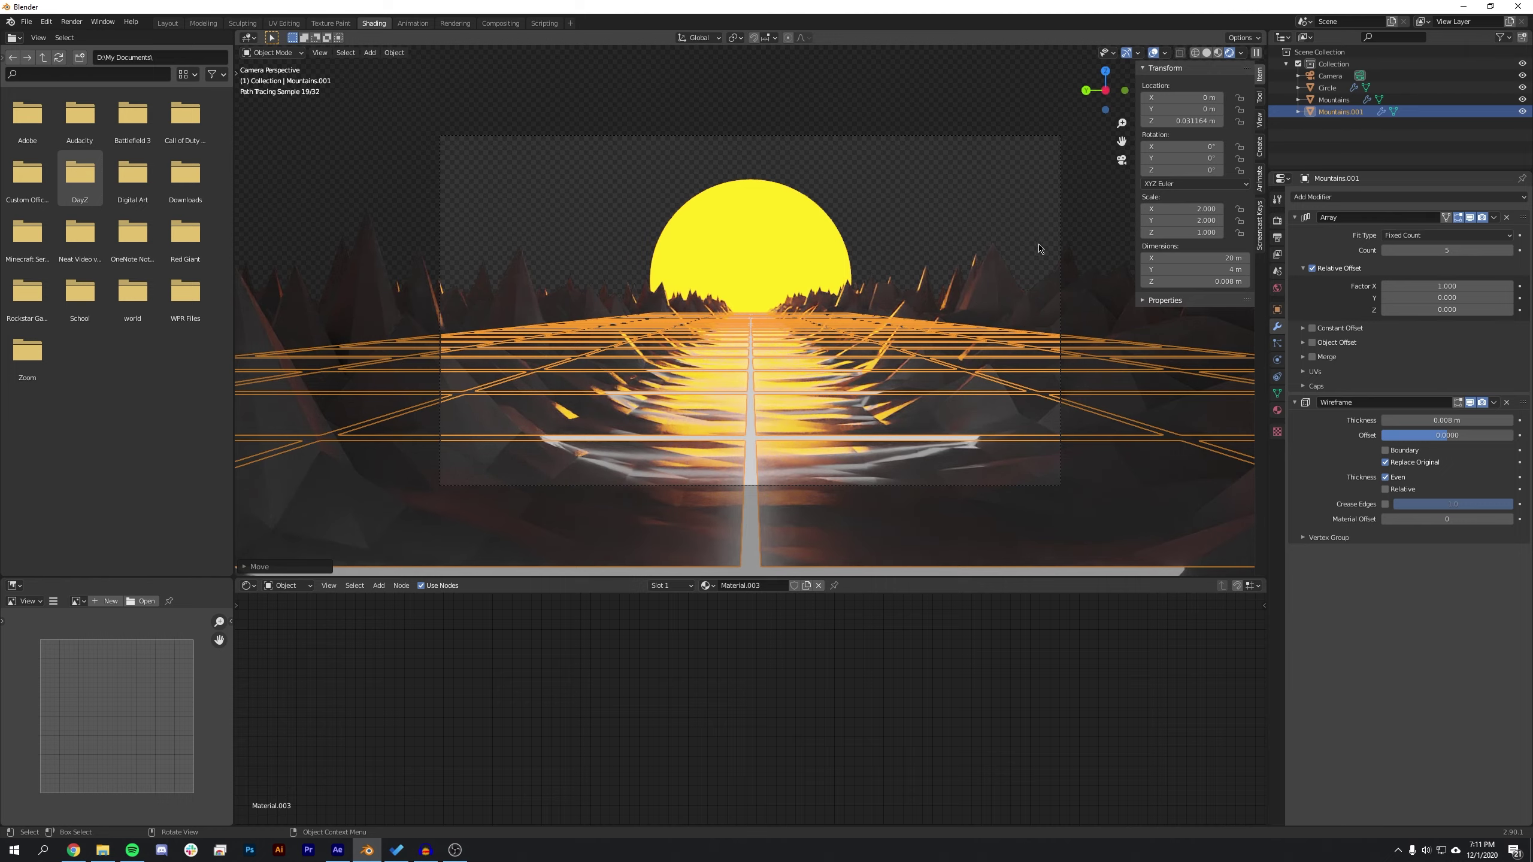
In Edit Mode, select the whole base mesh of the wireframe grid and subdivide it
key(Tab)
scroll(518, 286, down, 3)
middle_drag(519, 287, 531, 322)
scroll(422, 359, down, 4)
drag(434, 267, 979, 568)
right_click(567, 401)
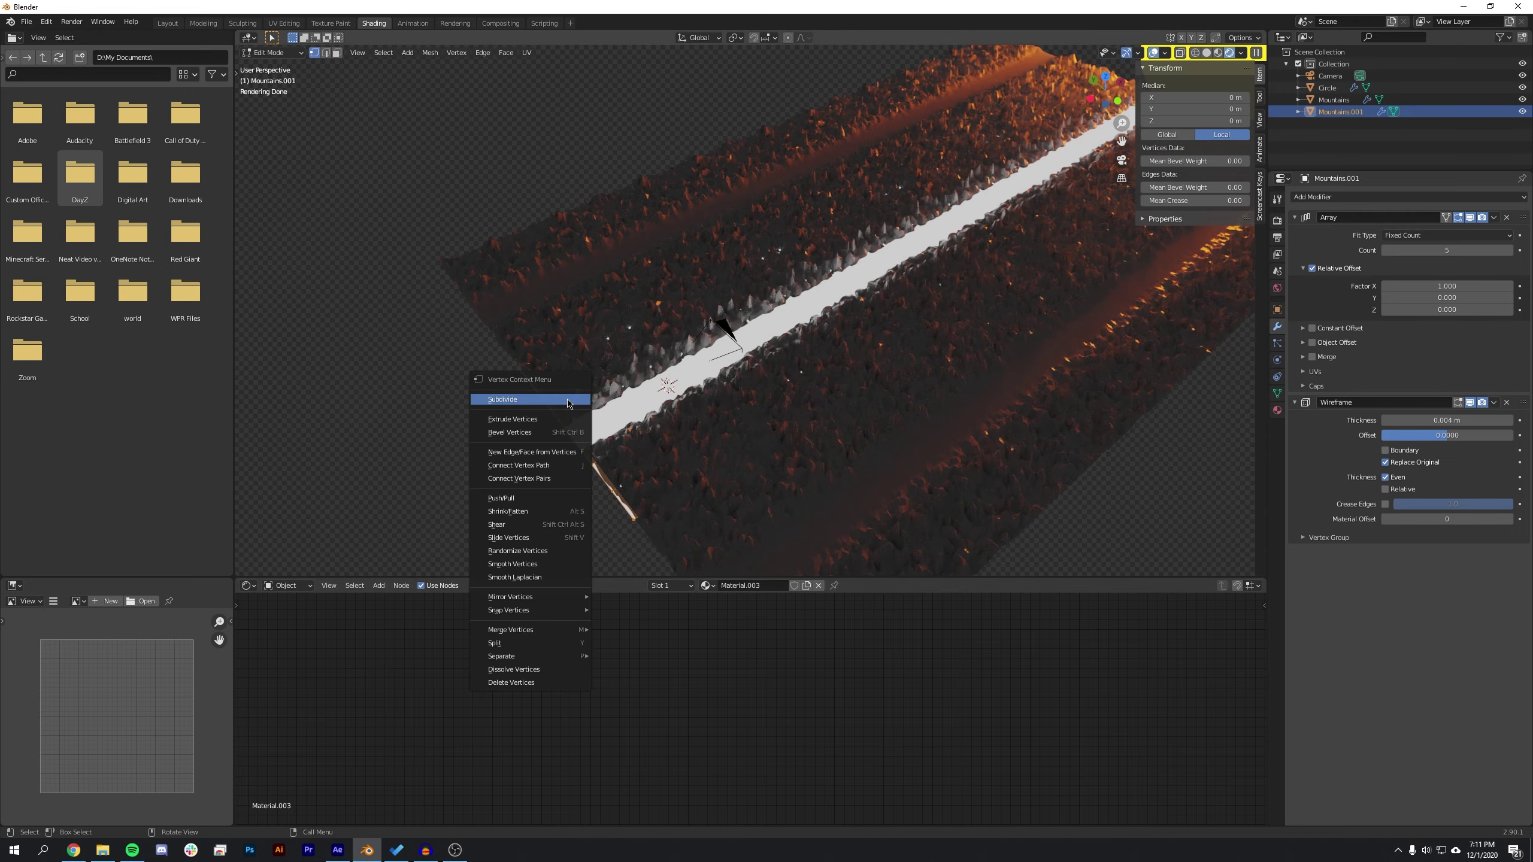
click(525, 401)
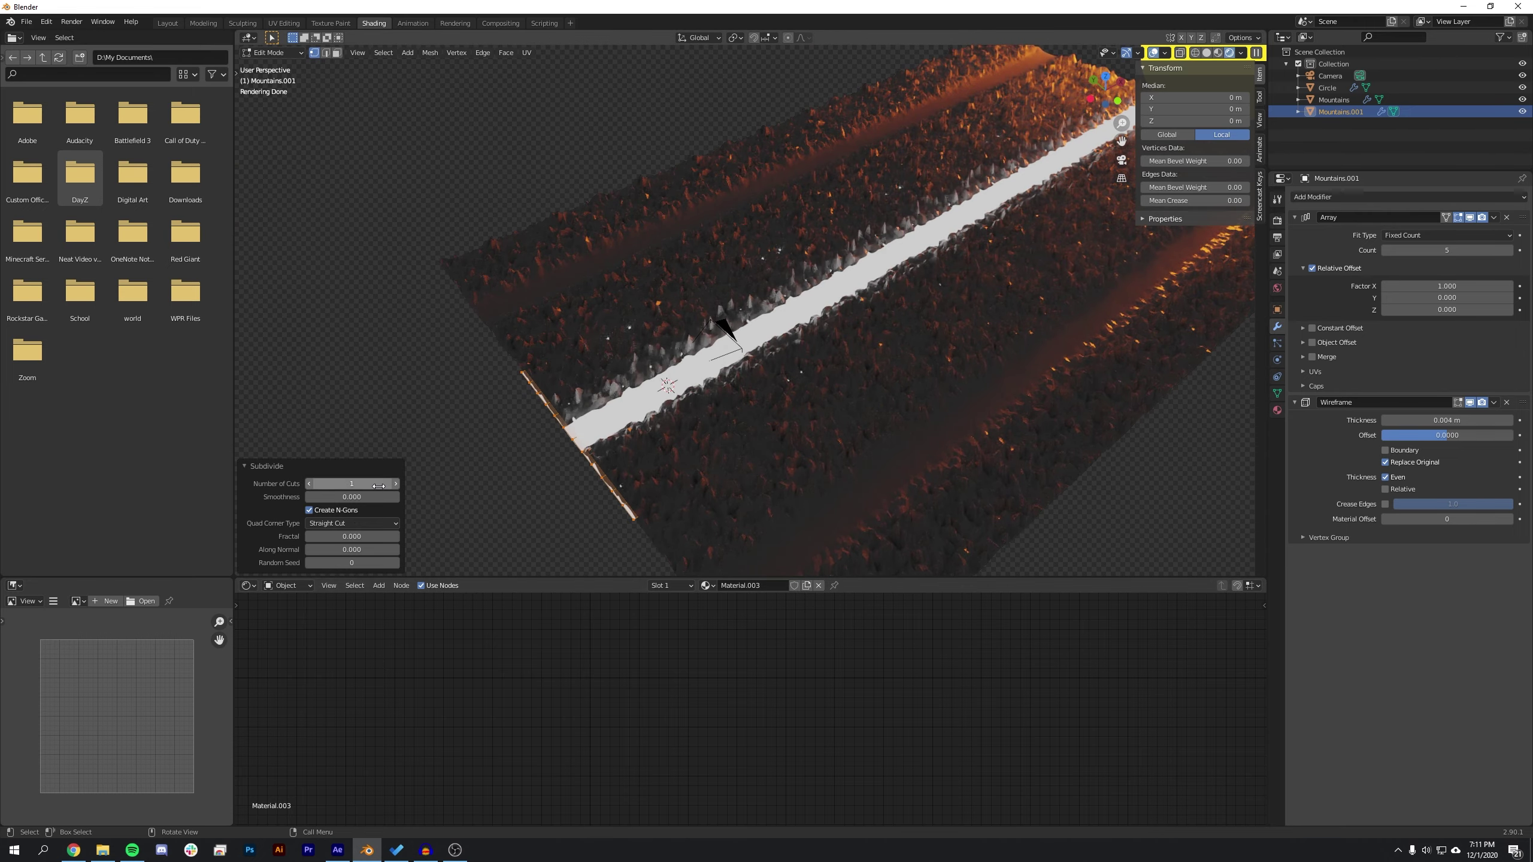
Set the subdivision's number of cuts to 3, inspect the denser grid up close, and return to the camera view
click(396, 483)
scroll(602, 471, up, 3)
shift+middle_drag(603, 471, 743, 195)
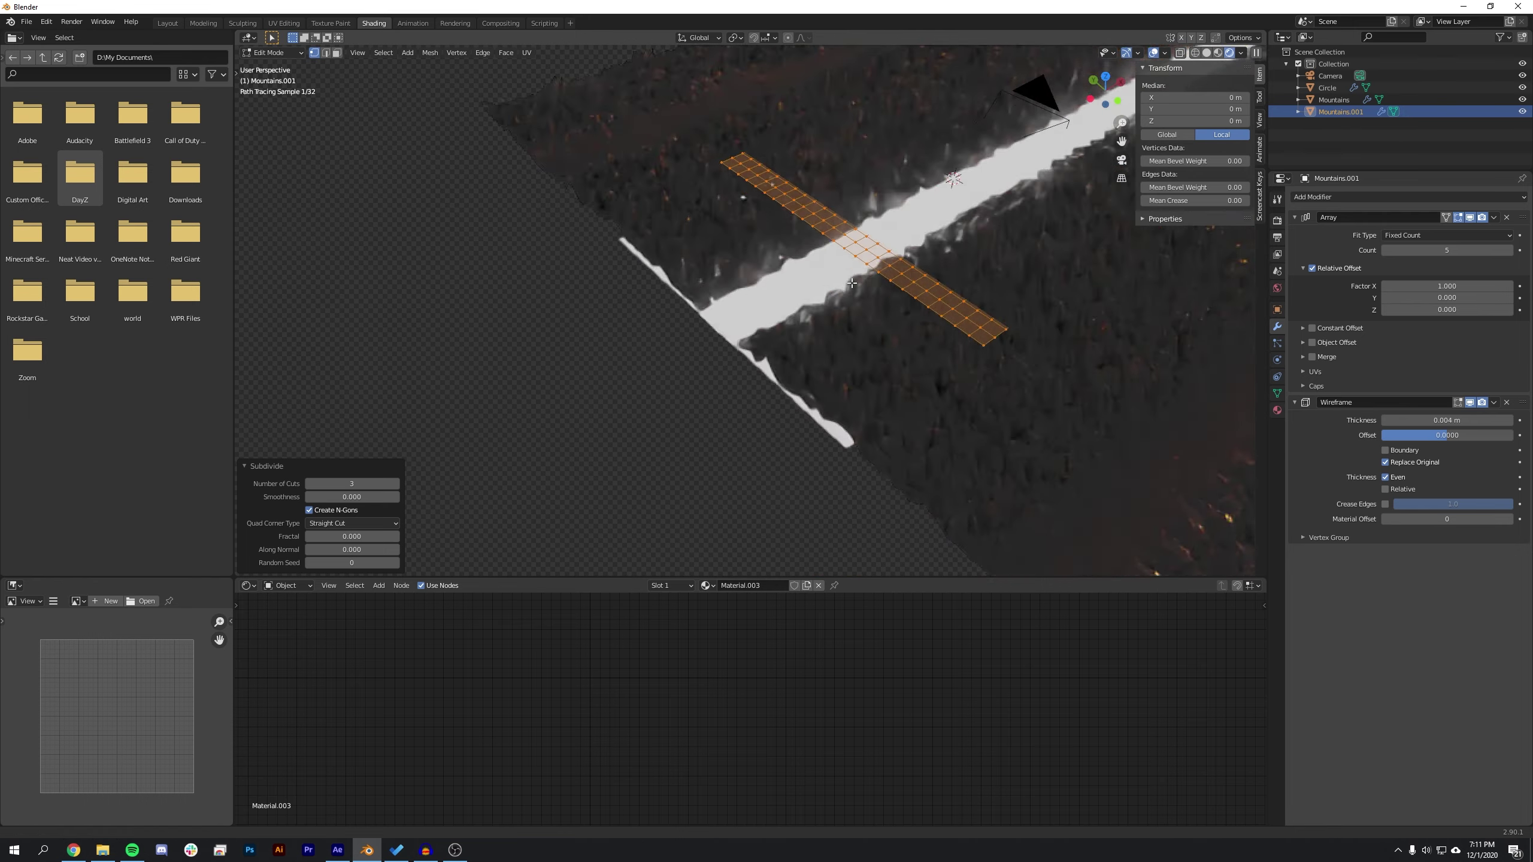
scroll(832, 287, up, 4)
shift+middle_drag(832, 287, 737, 383)
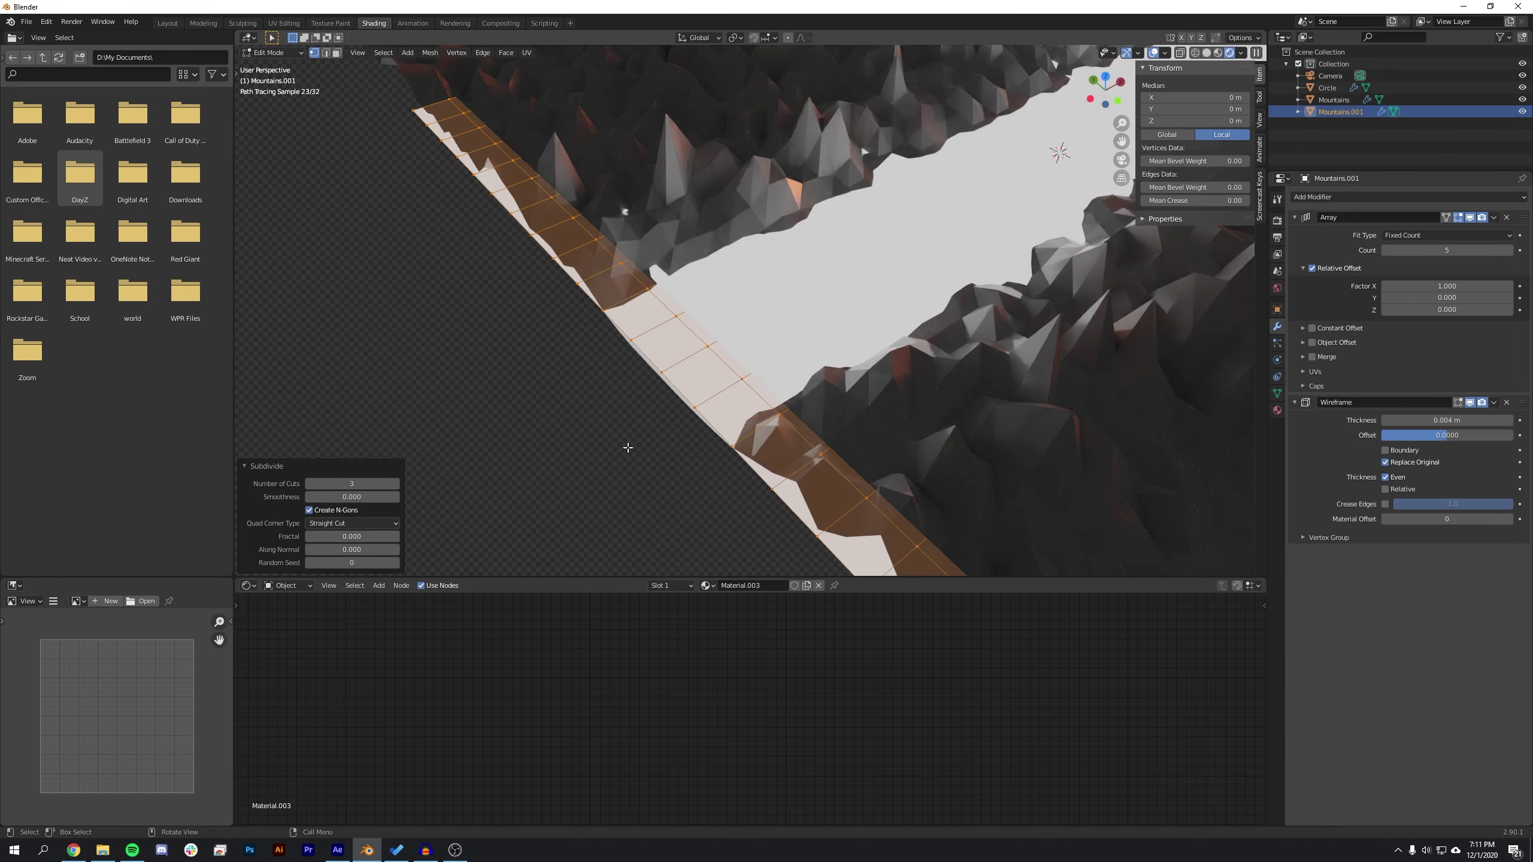
click(456, 460)
click(1122, 160)
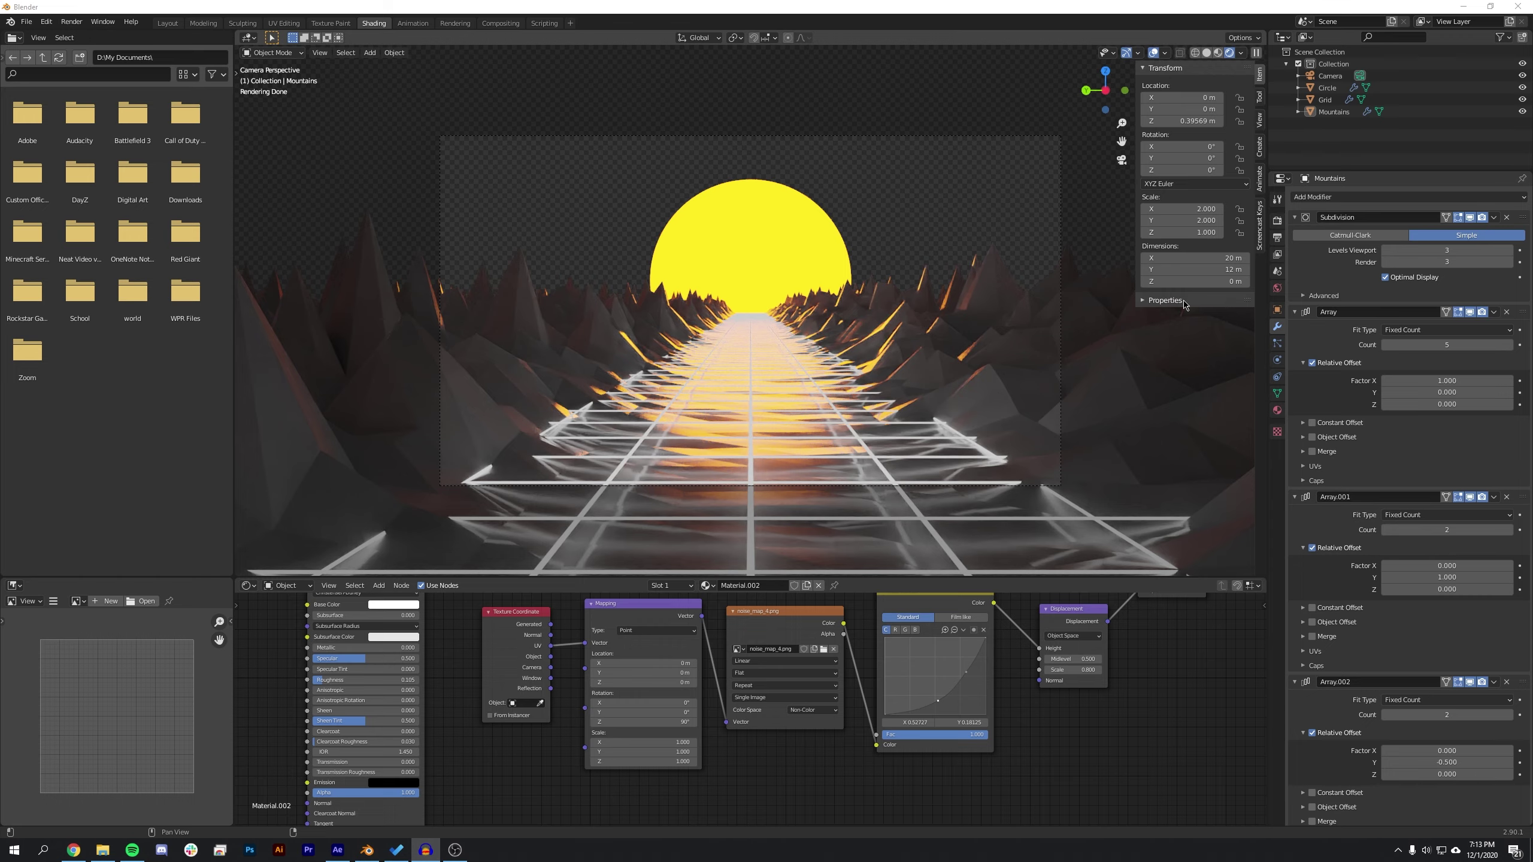
In the Layout workspace, parent the Grid to the Mountains object so both move together
click(176, 24)
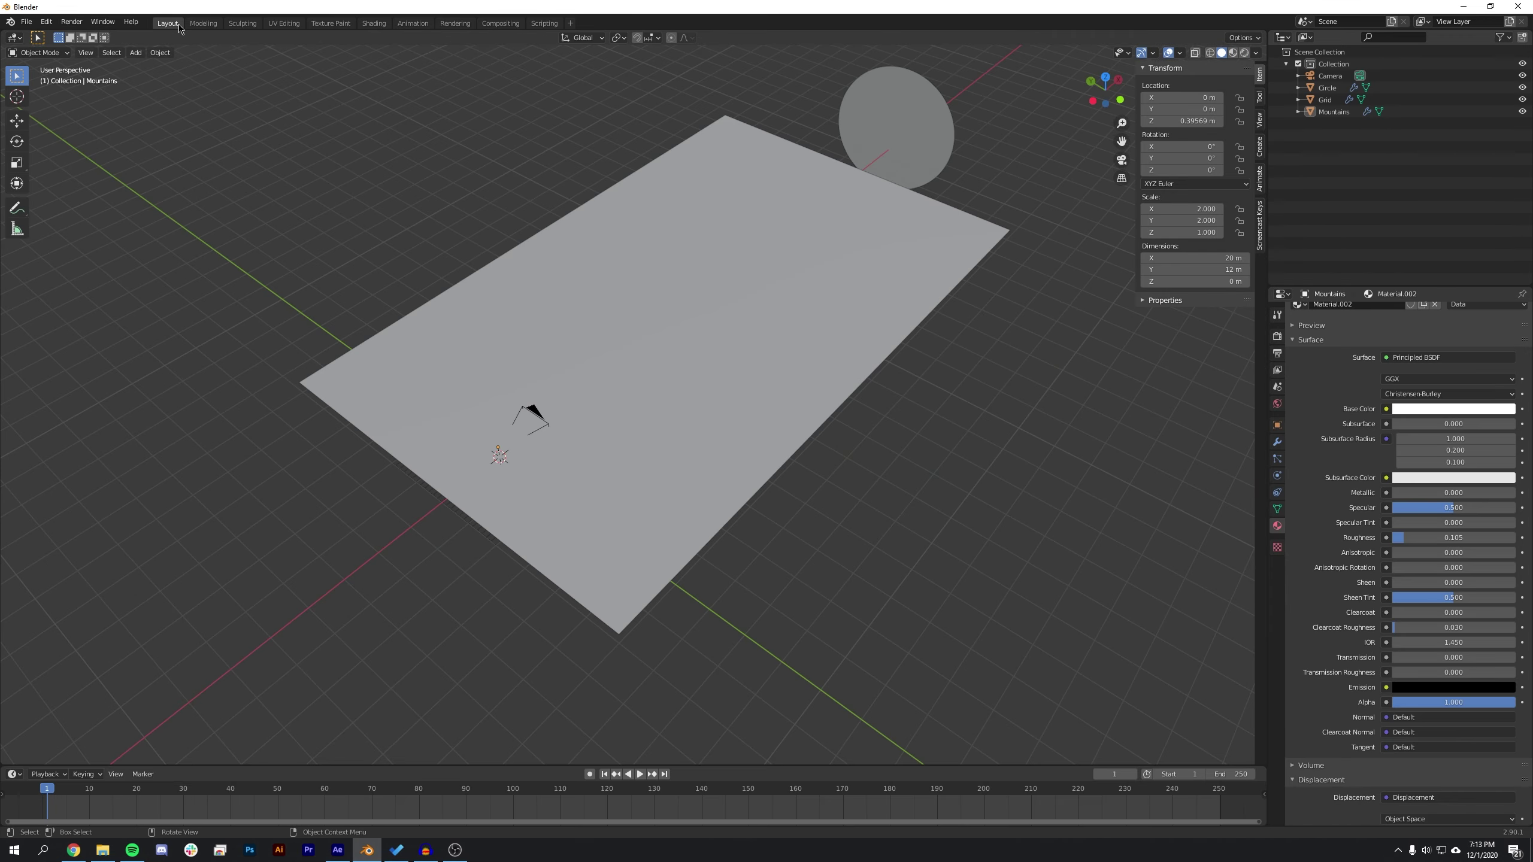
click(1104, 74)
click(1337, 113)
shift+click(1330, 102)
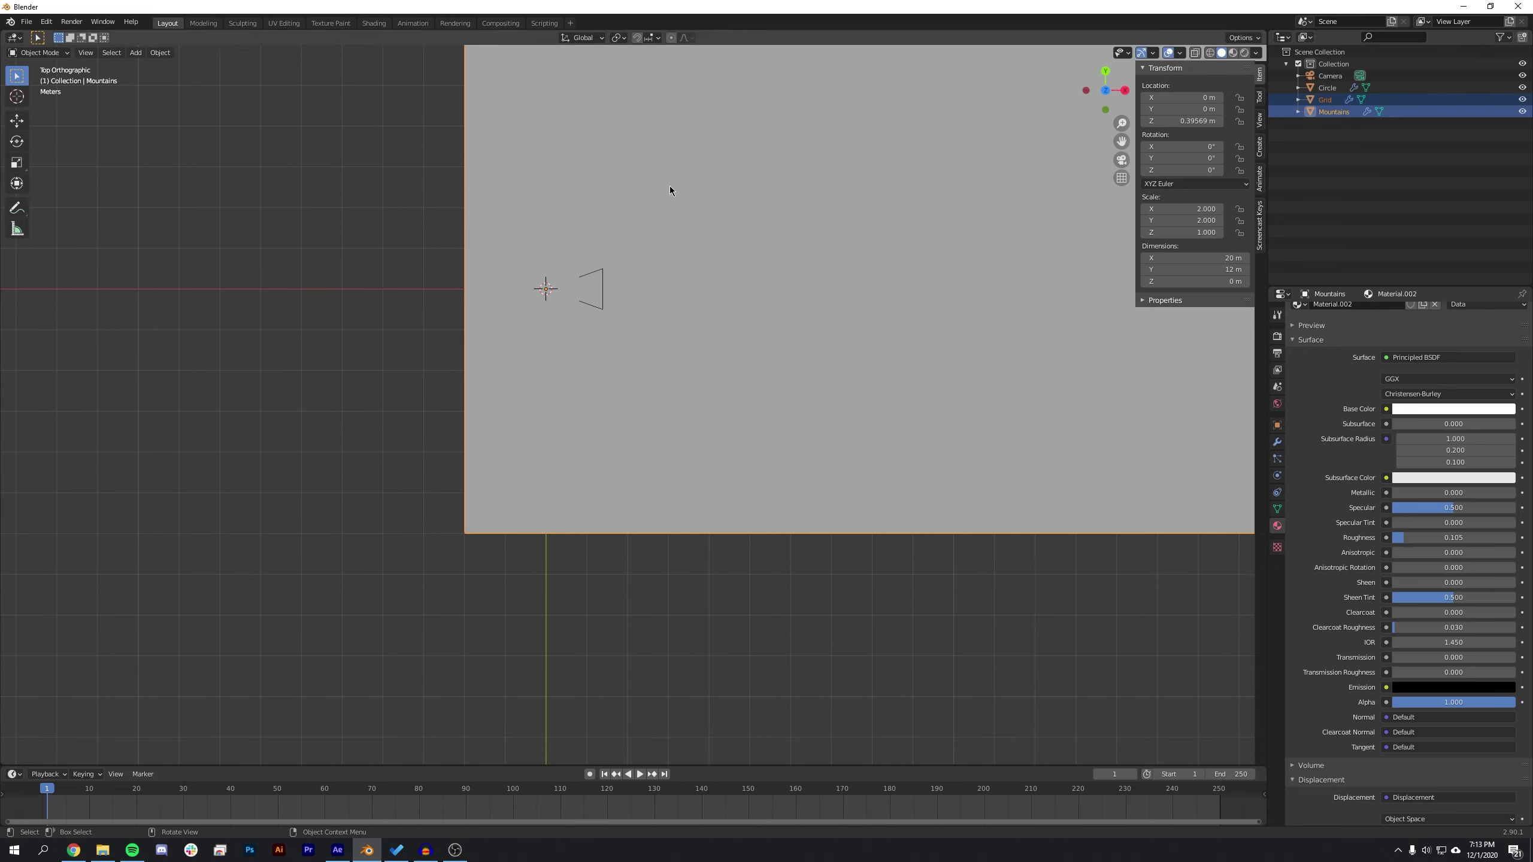
key(ctrl+p)
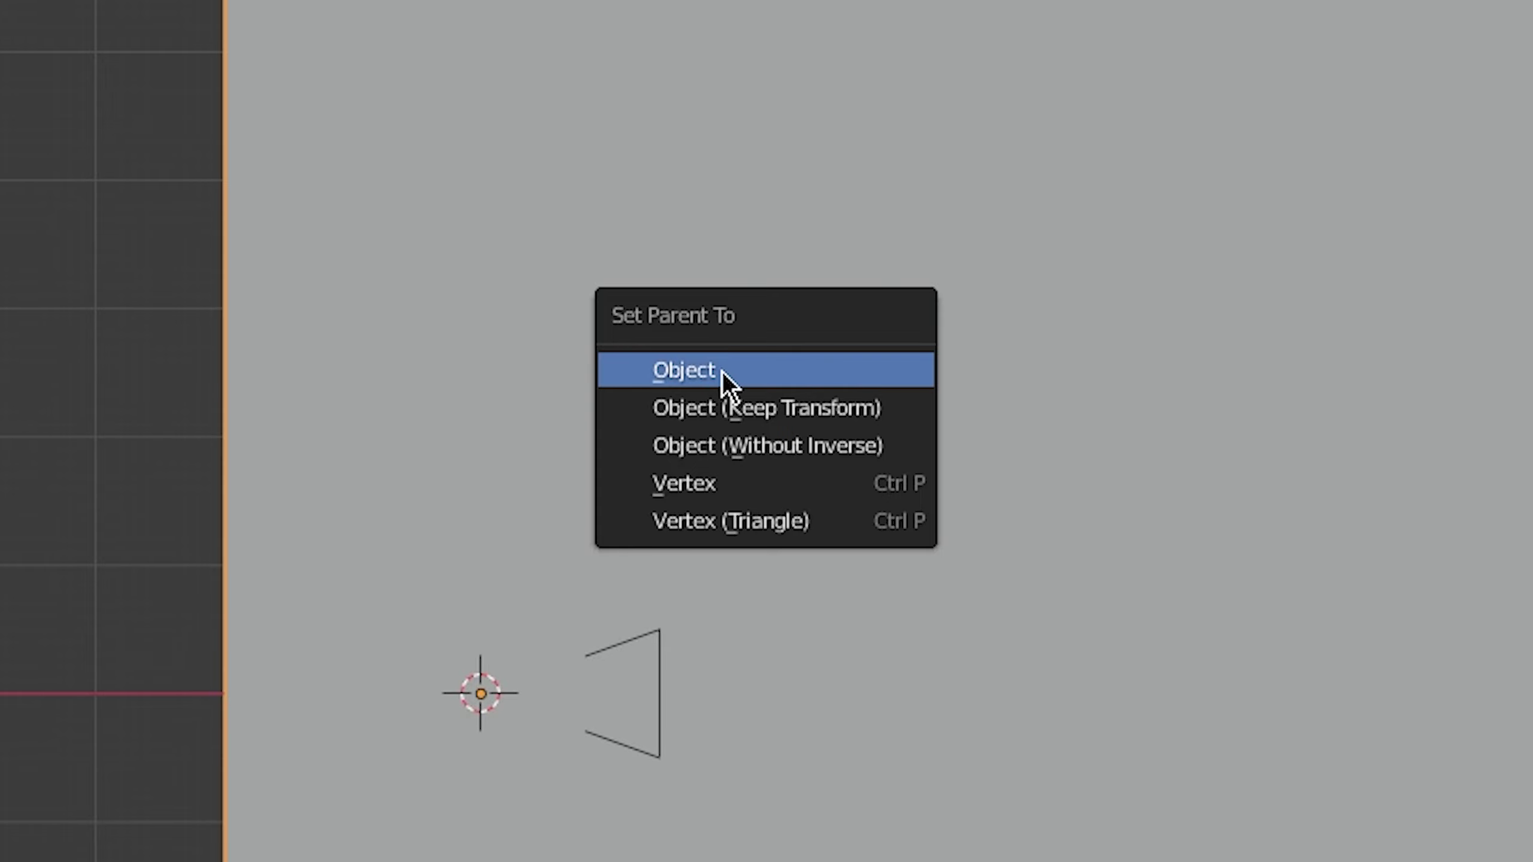
click(713, 373)
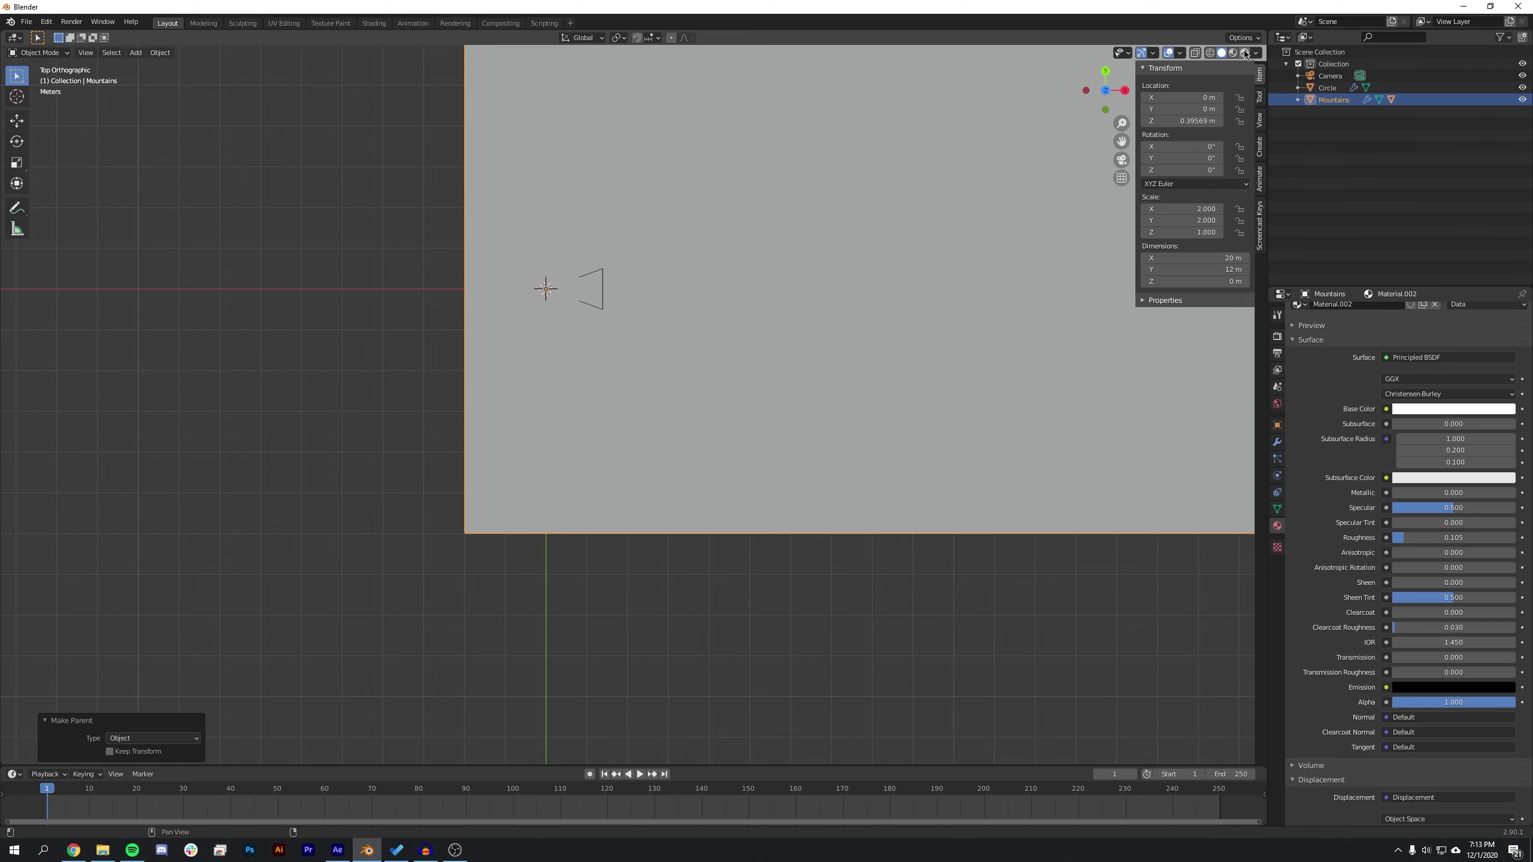
Show the scene in rendered shading, enlarge the timeline and keyframe the Mountains' location at frame 0
click(1244, 53)
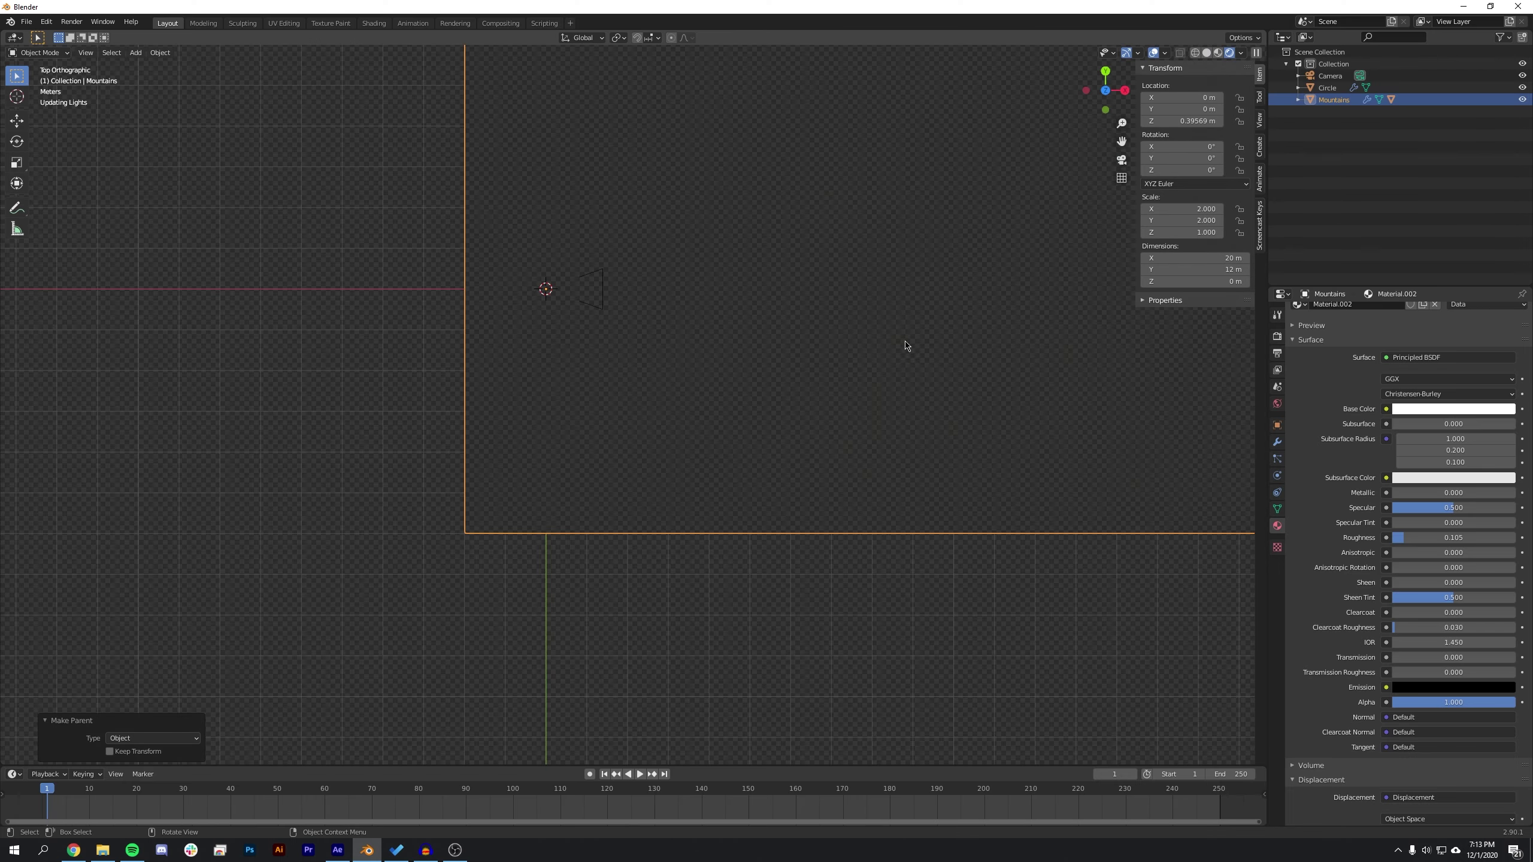
middle_drag(914, 342, 880, 322)
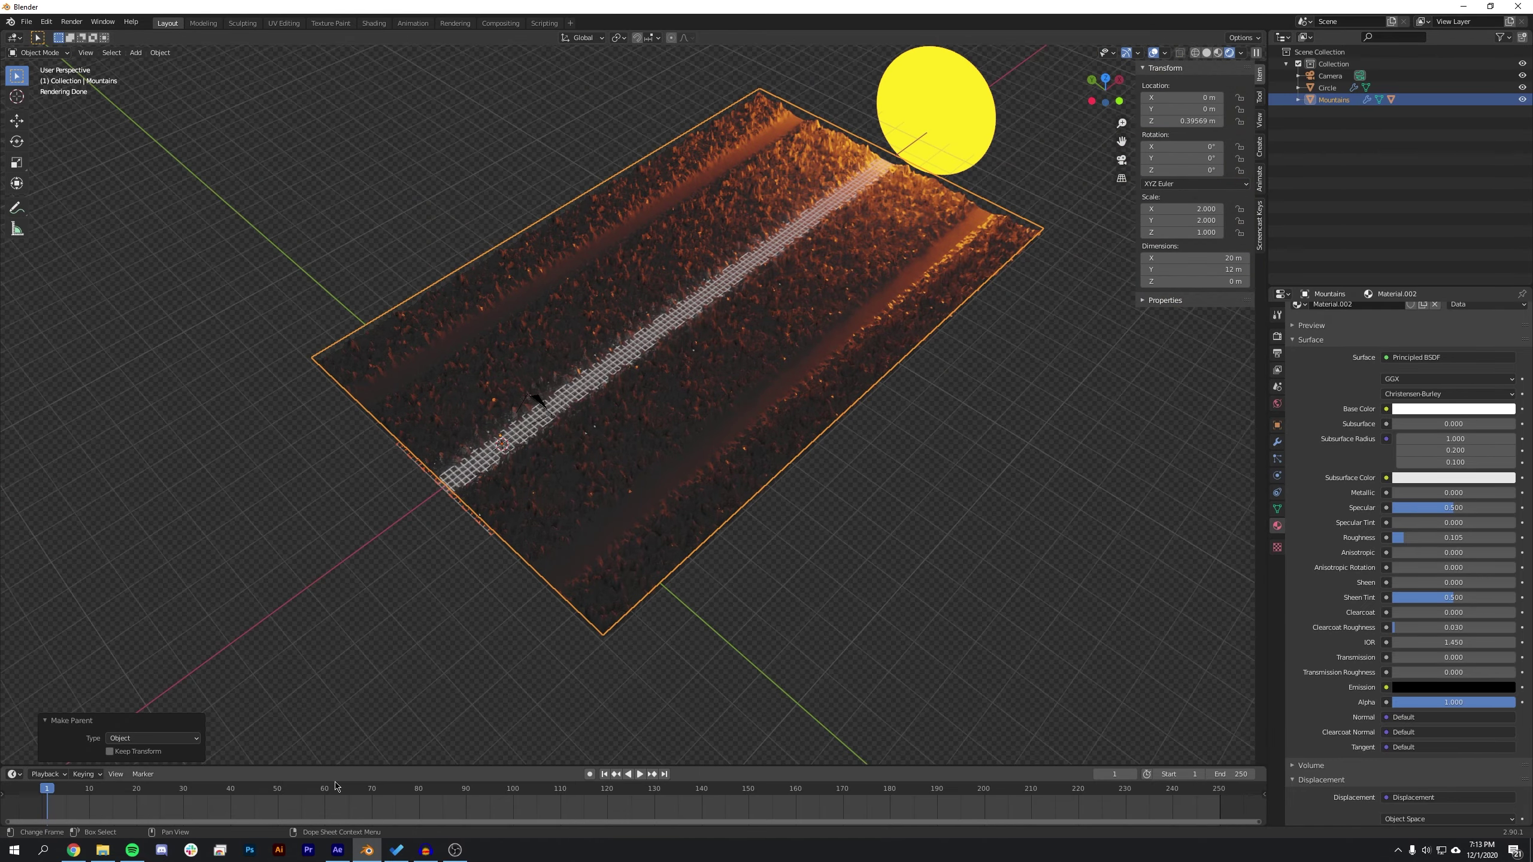
drag(342, 766, 338, 616)
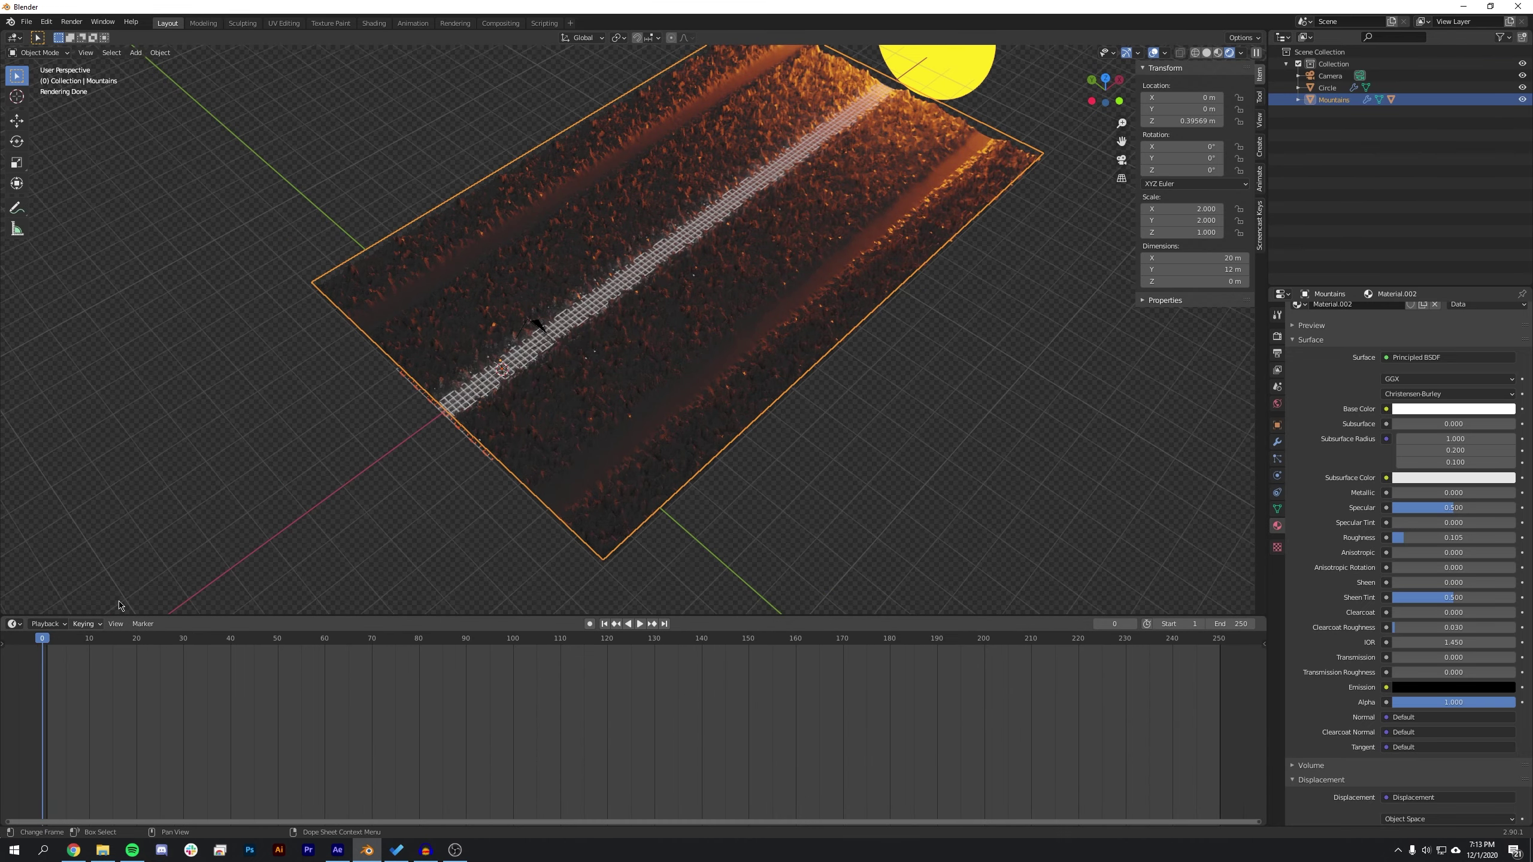
key(i)
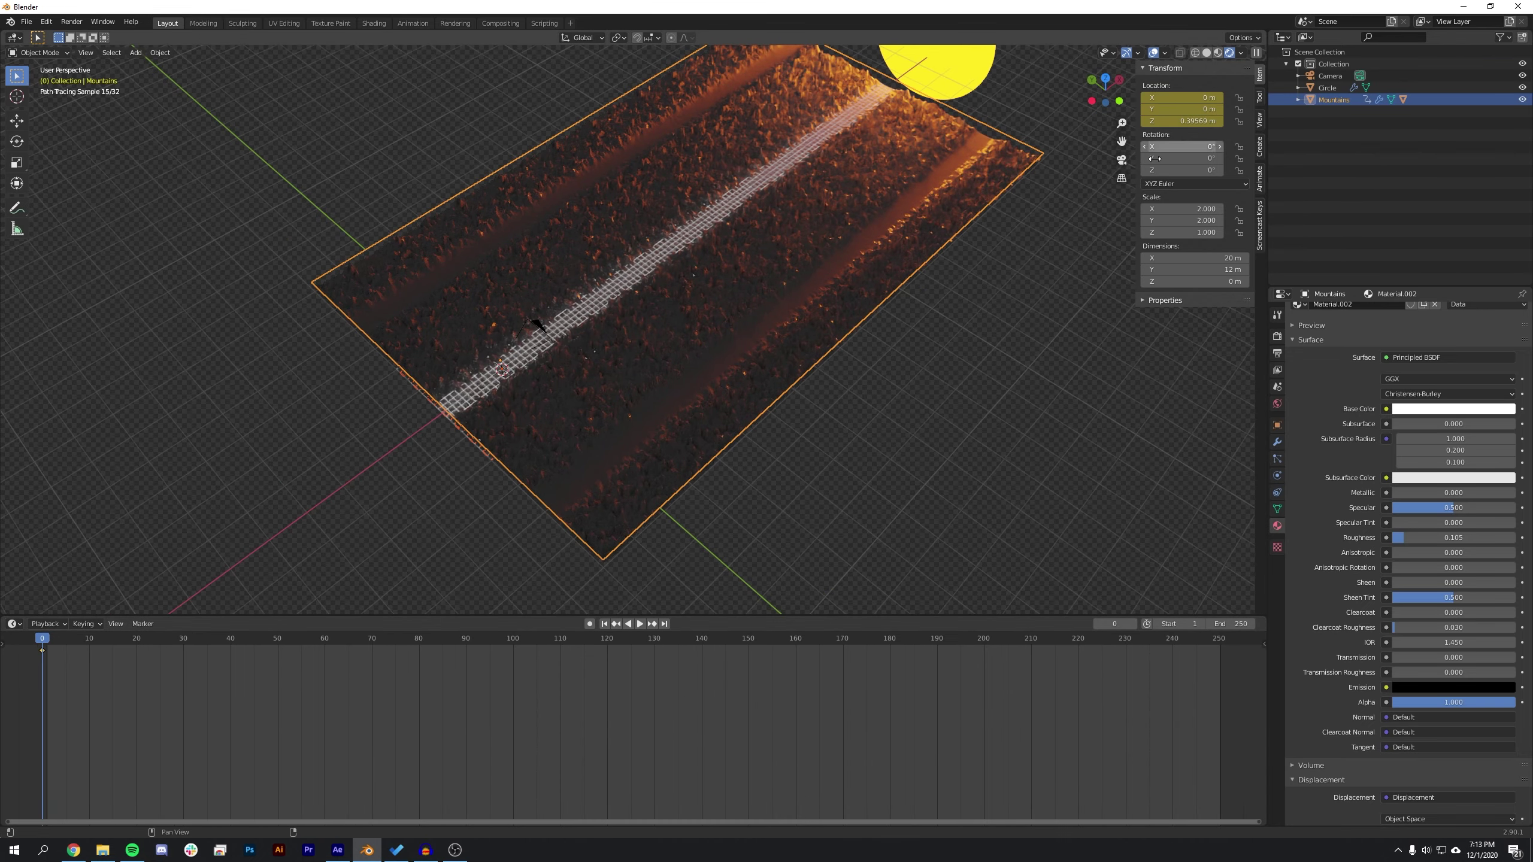
At frame 250, set the Mountains' X location to -4 m and insert the end location keyframe
mouse_move(1192, 638)
mouse_down()
mouse_move(1168, 638)
mouse_move(1219, 639)
mouse_up()
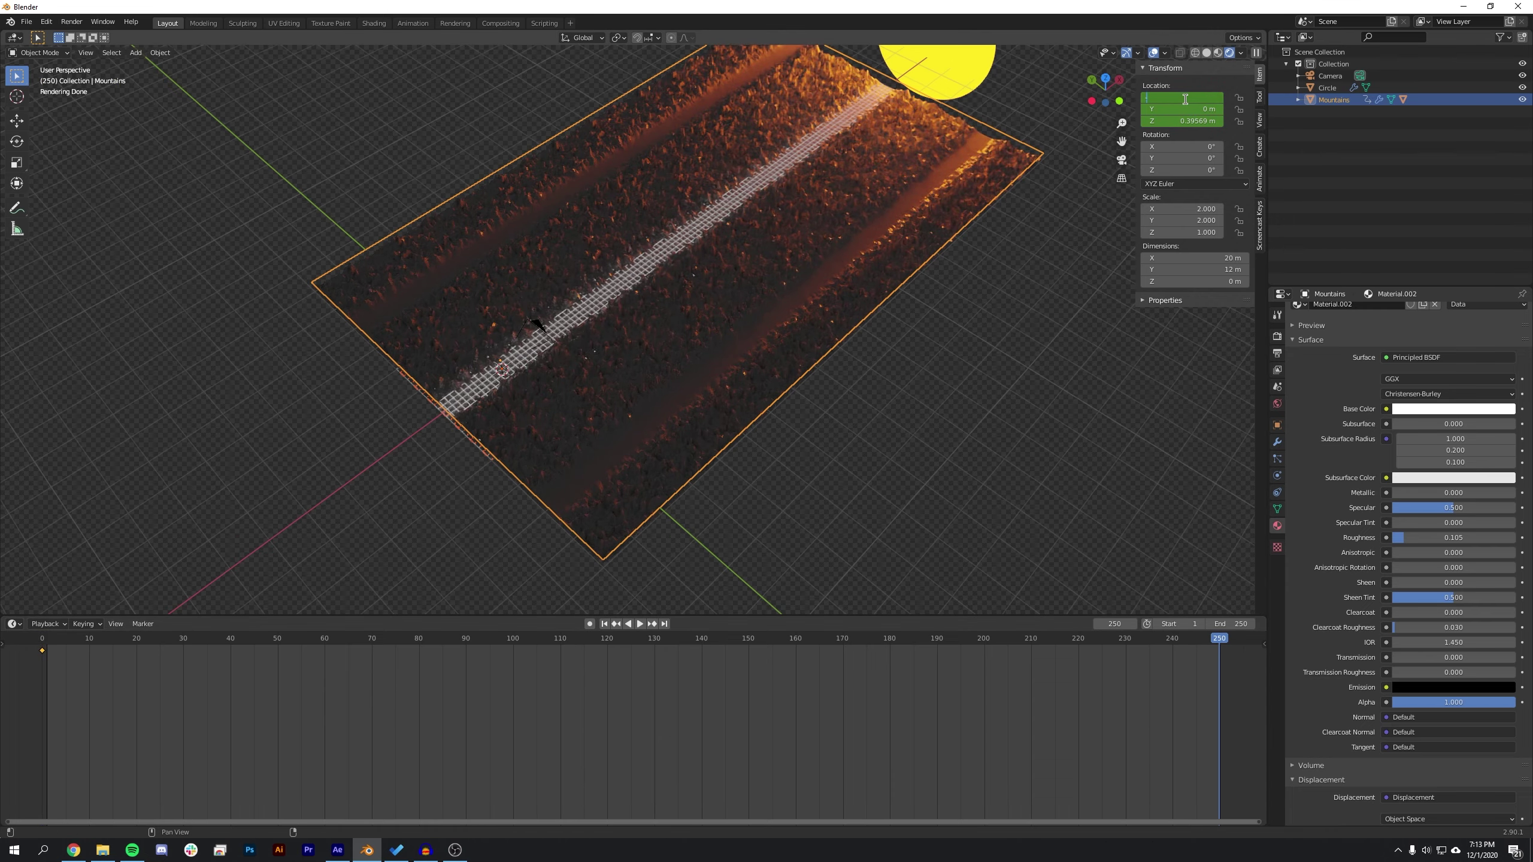
text(-4)
key(Return)
click(951, 376)
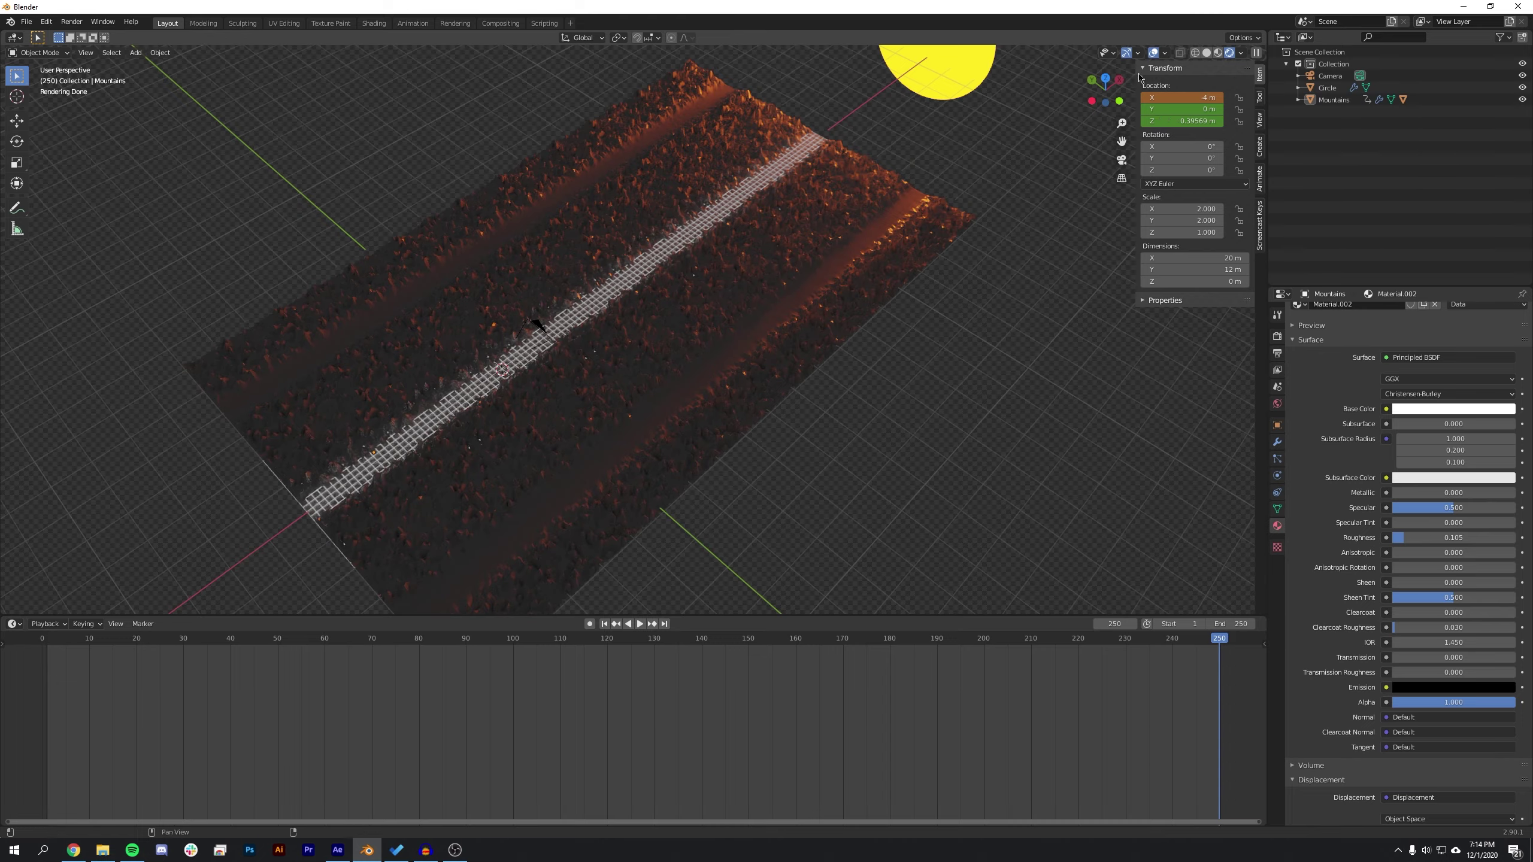
click(1106, 77)
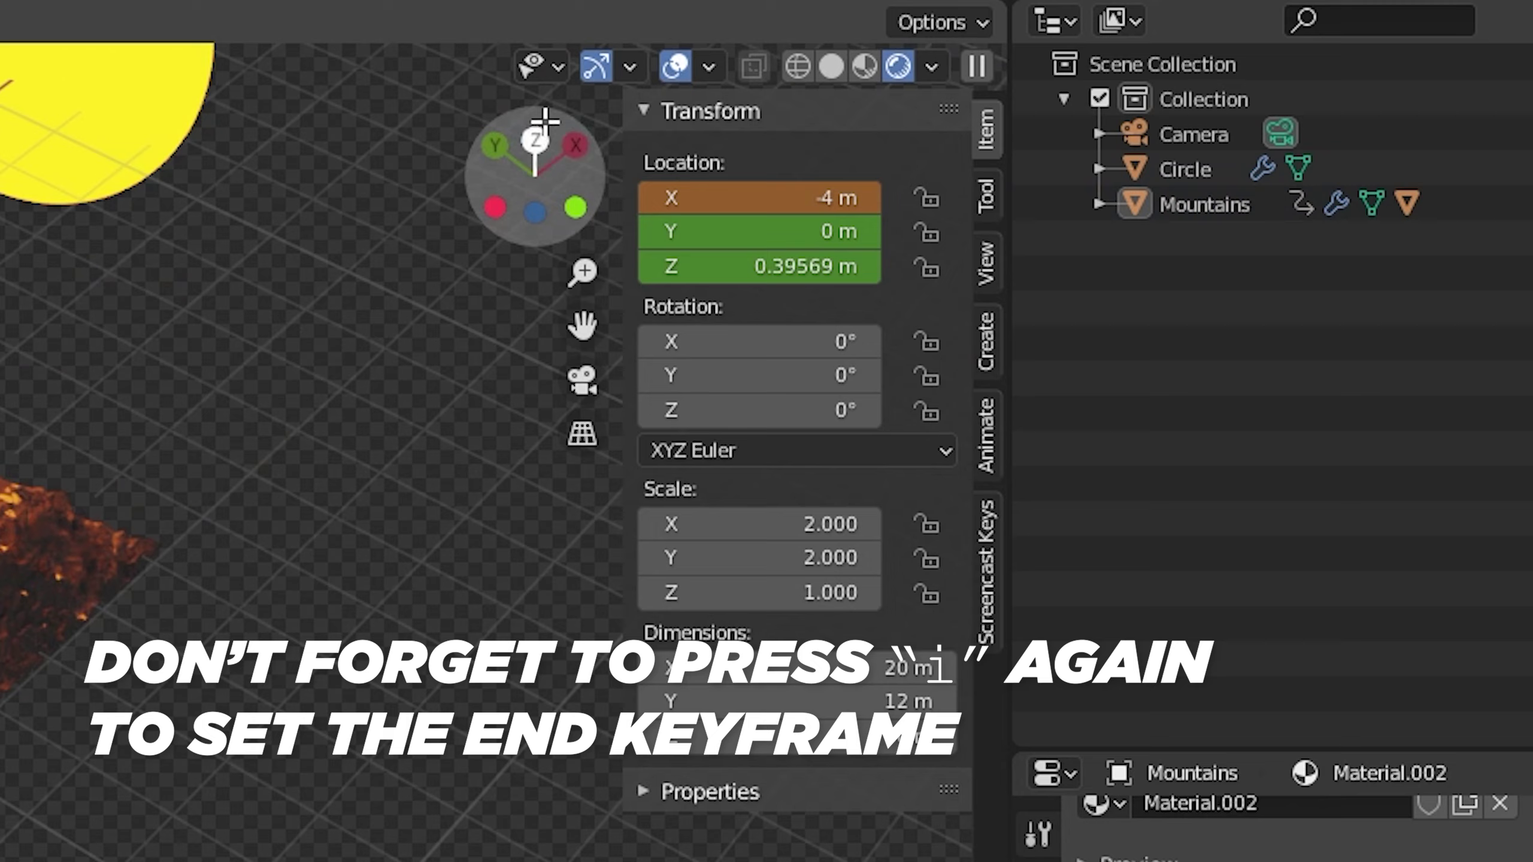
click(1105, 78)
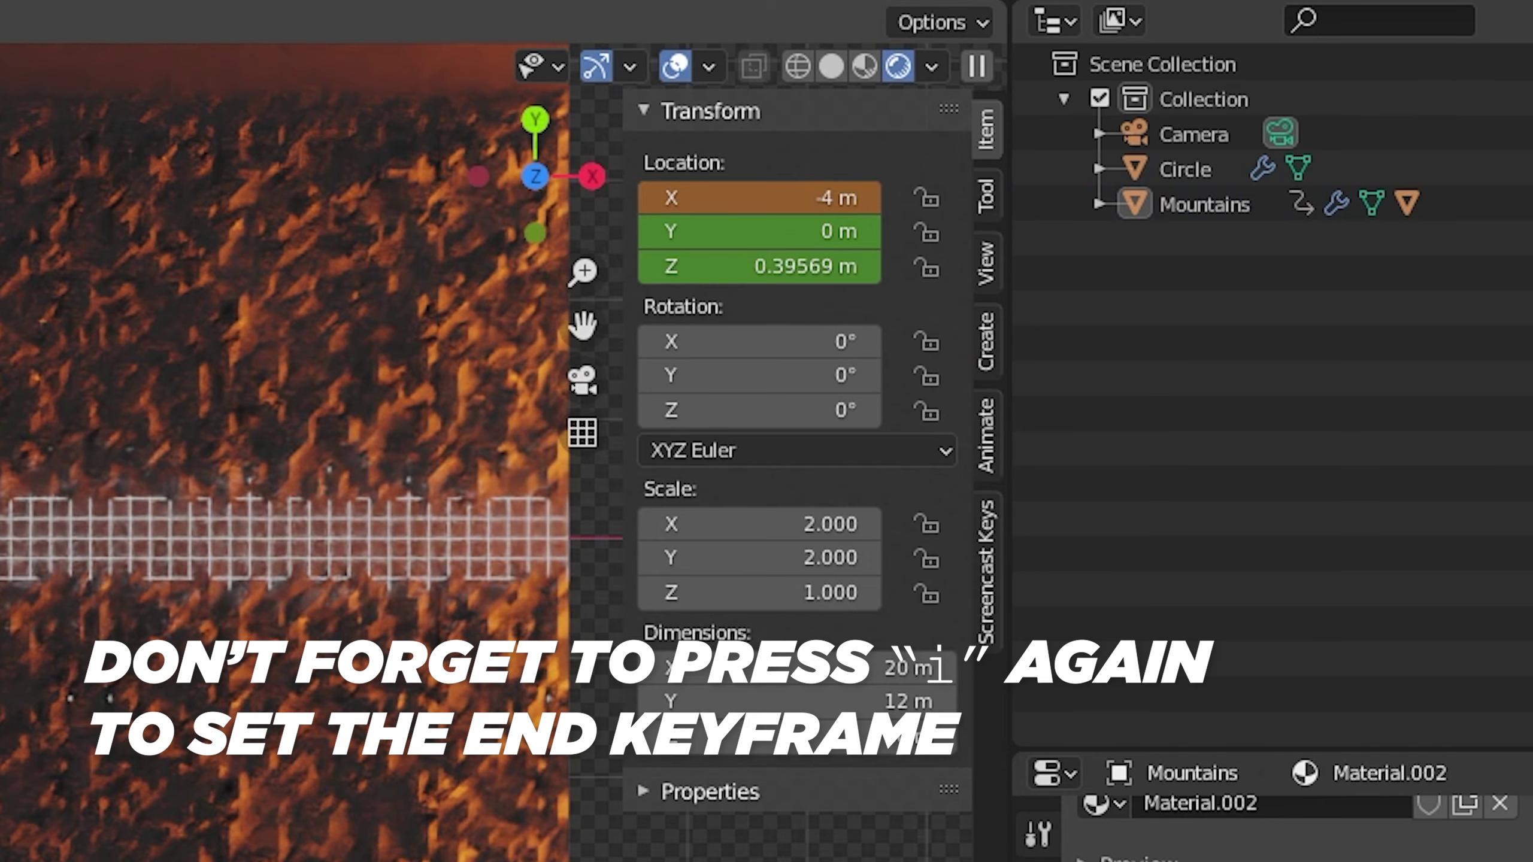
key(i)
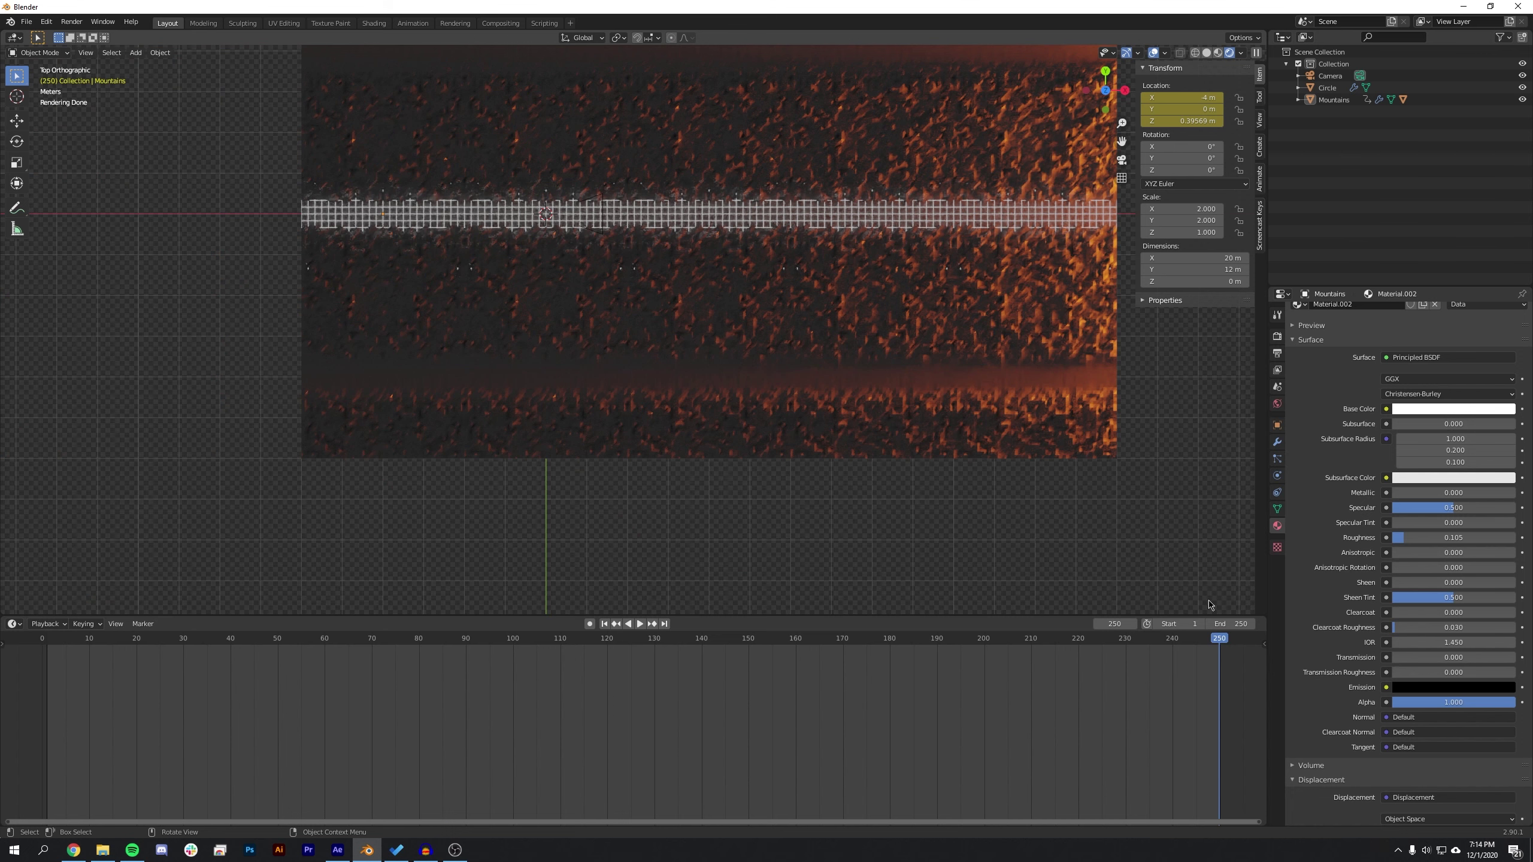
Set the interpolation mode of both Mountains location keyframes to Linear
click(633, 301)
drag(1217, 642, 48, 708)
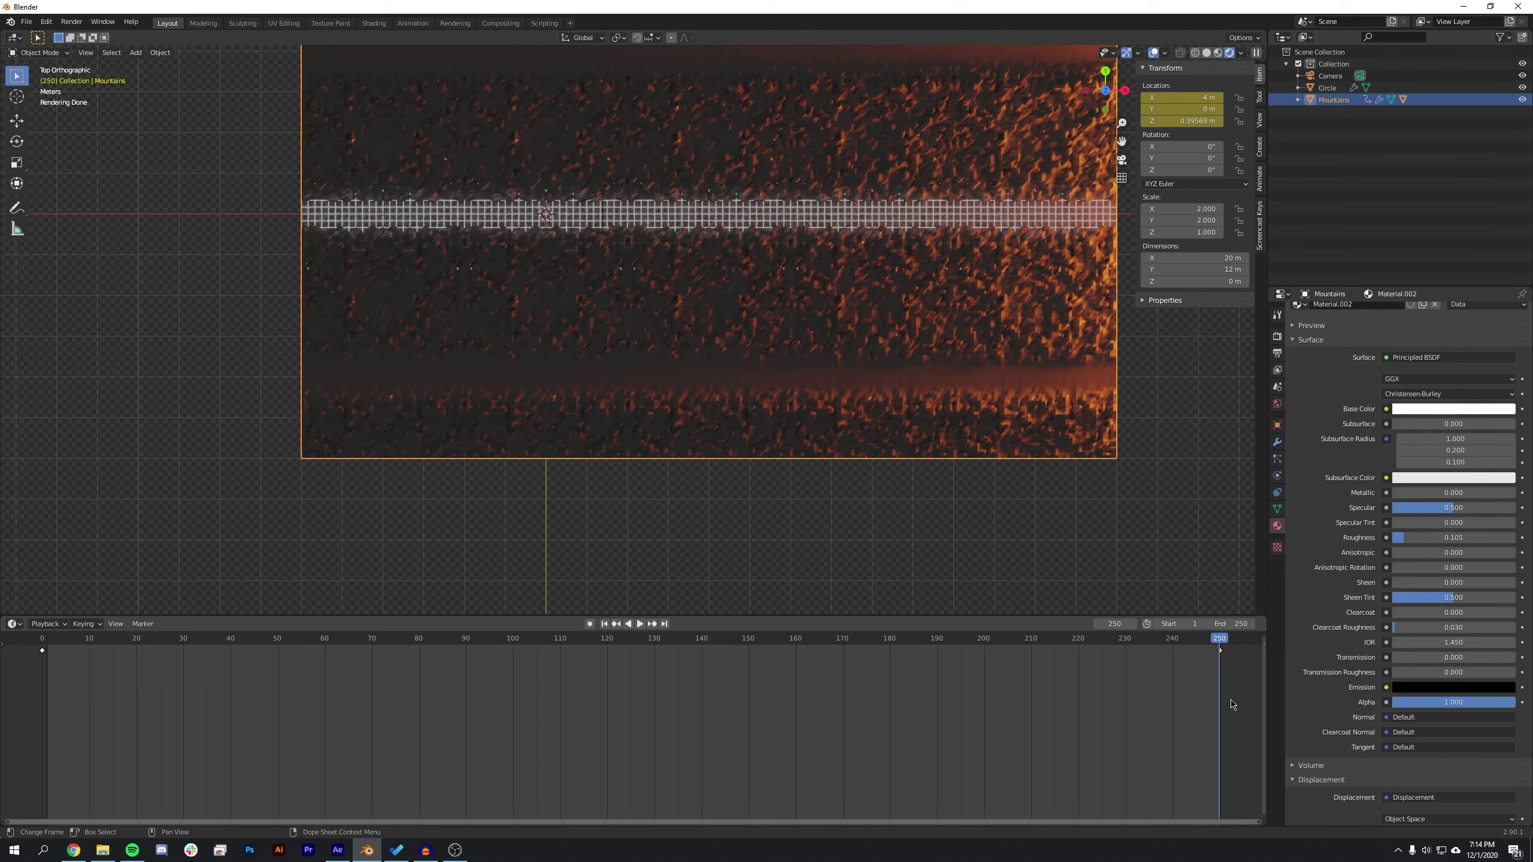
drag(1240, 677, 30, 644)
right_click(40, 661)
mouse_move(41, 720)
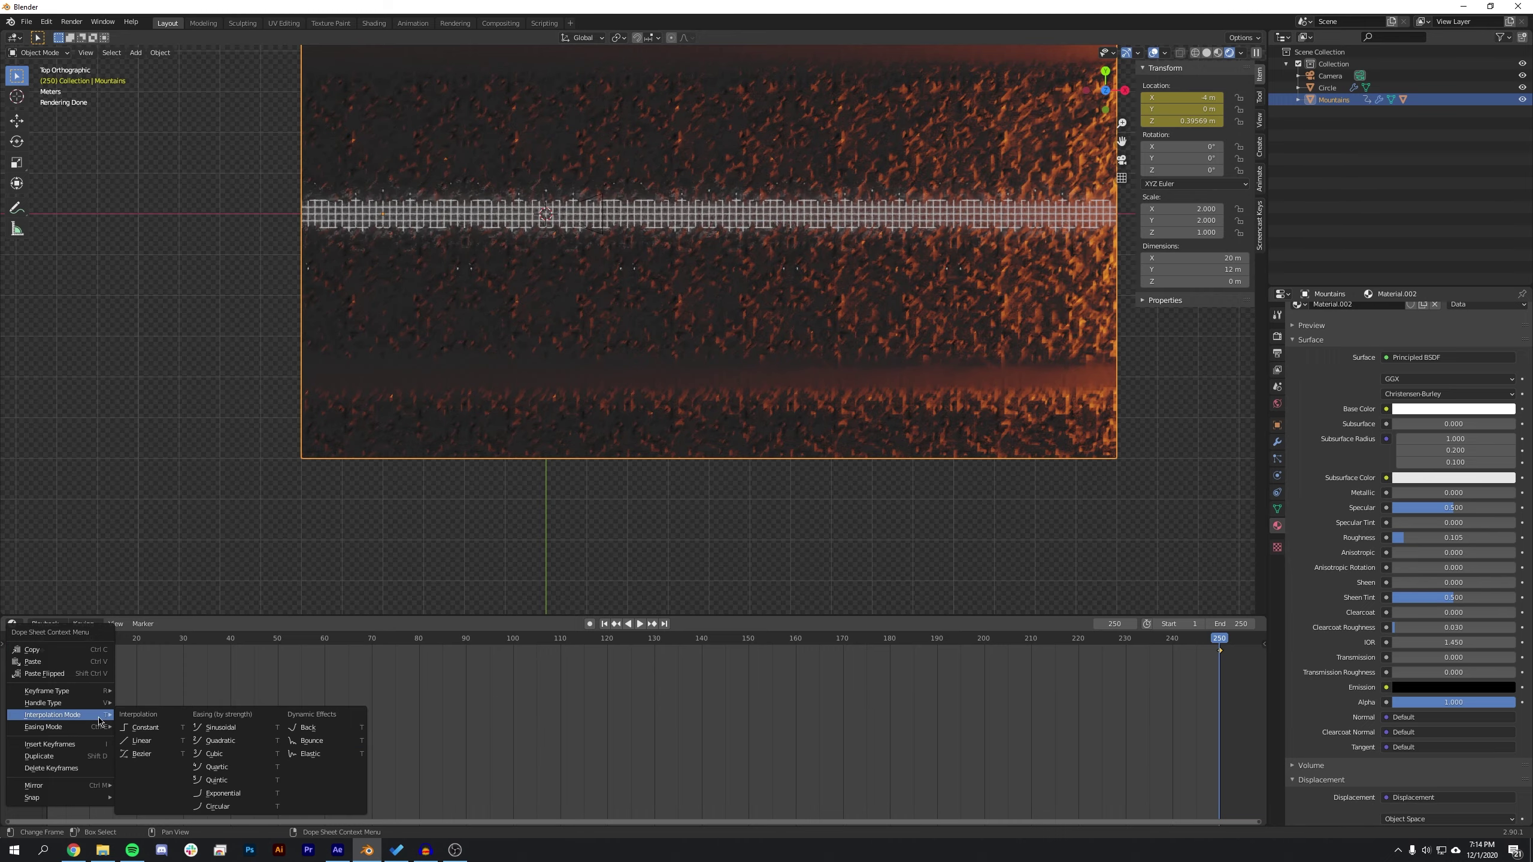
click(134, 743)
click(698, 479)
Scrub and play the animation in top view to check how the terrain travels along X
shift+middle_drag(797, 342, 815, 394)
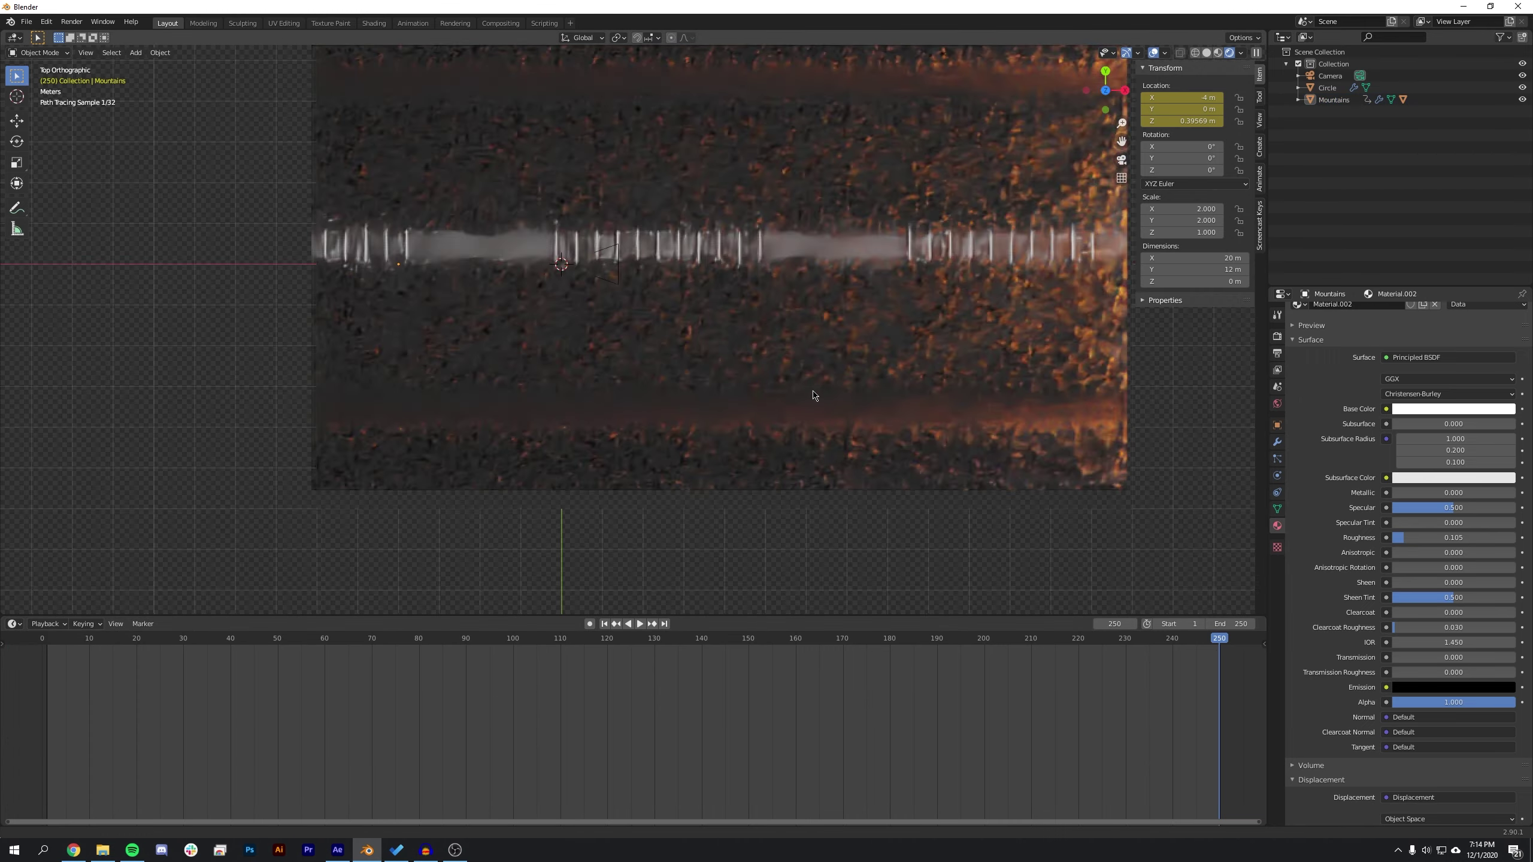
drag(37, 642, 380, 657)
scroll(652, 471, down, 2)
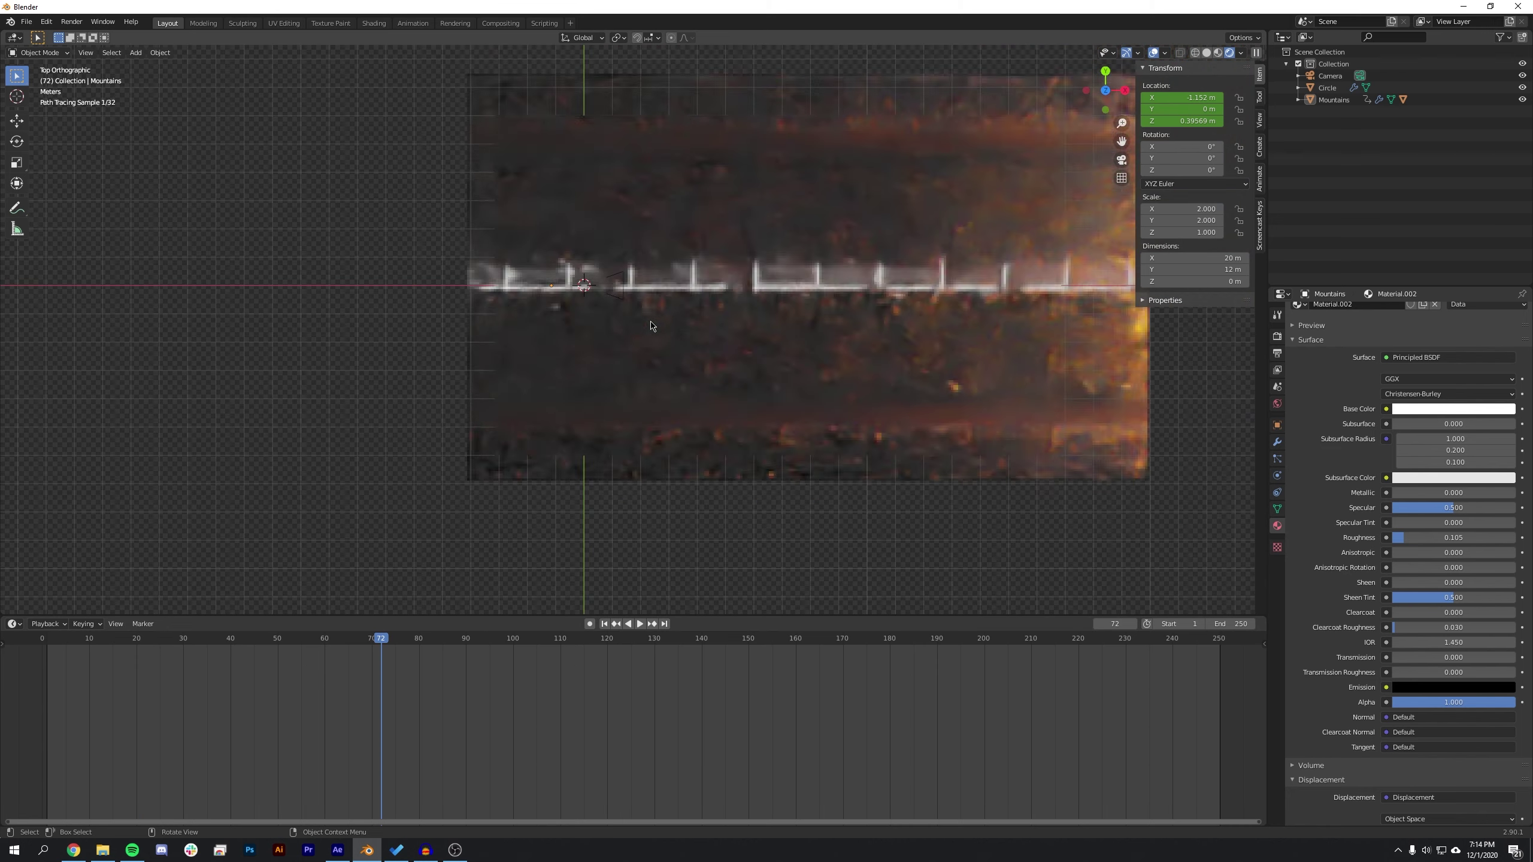
key(space)
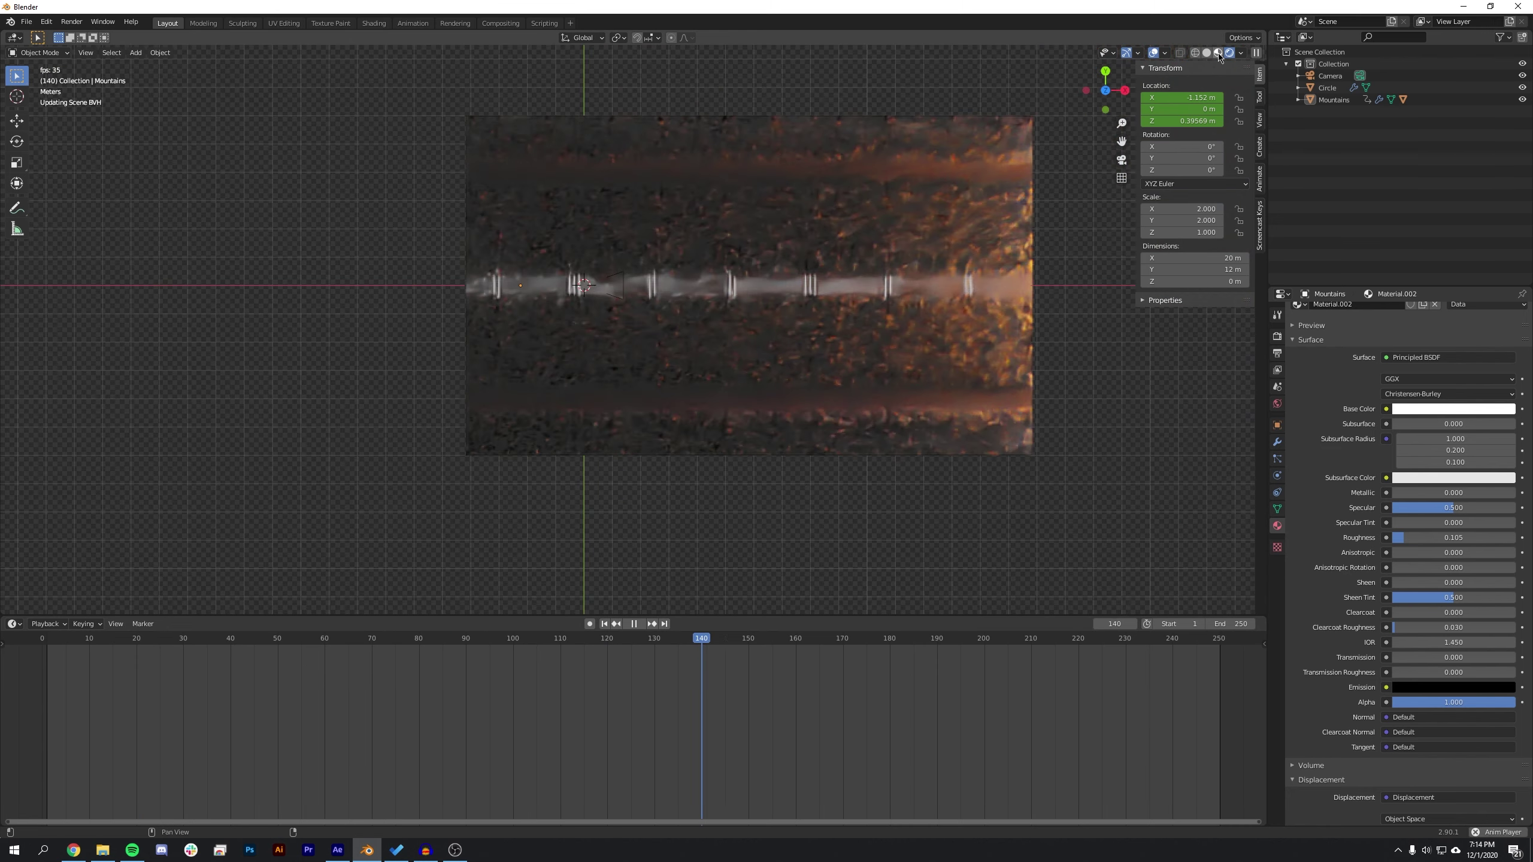
key(space)
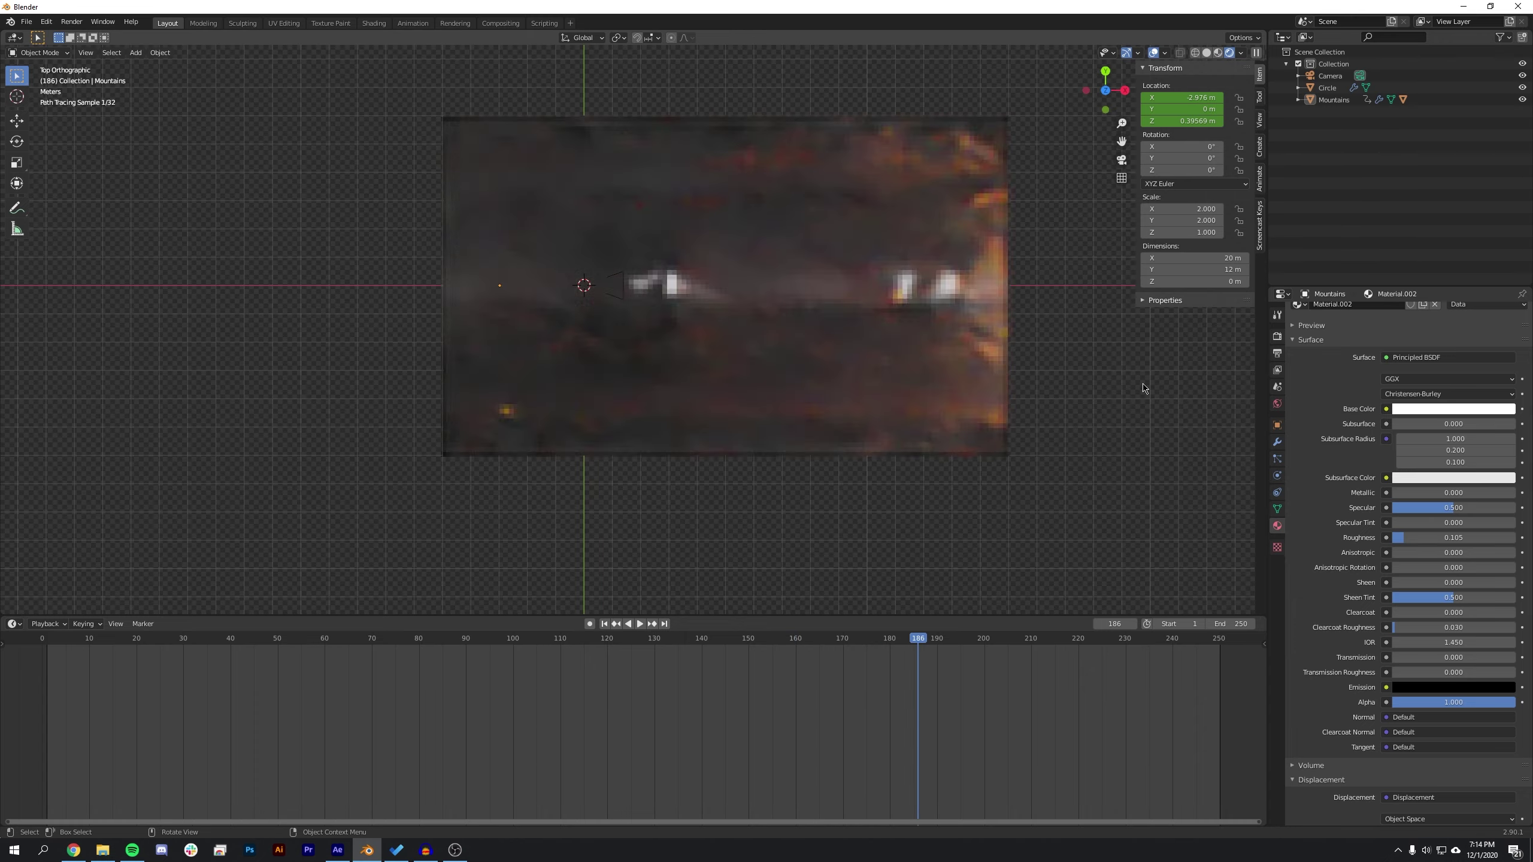
At frame 250, move the sun circle along X to about 13 m, close behind the terrain's far edge
click(1122, 161)
middle_drag(1008, 111, 924, 201)
scroll(924, 201, down, 5)
drag(939, 642, 1219, 669)
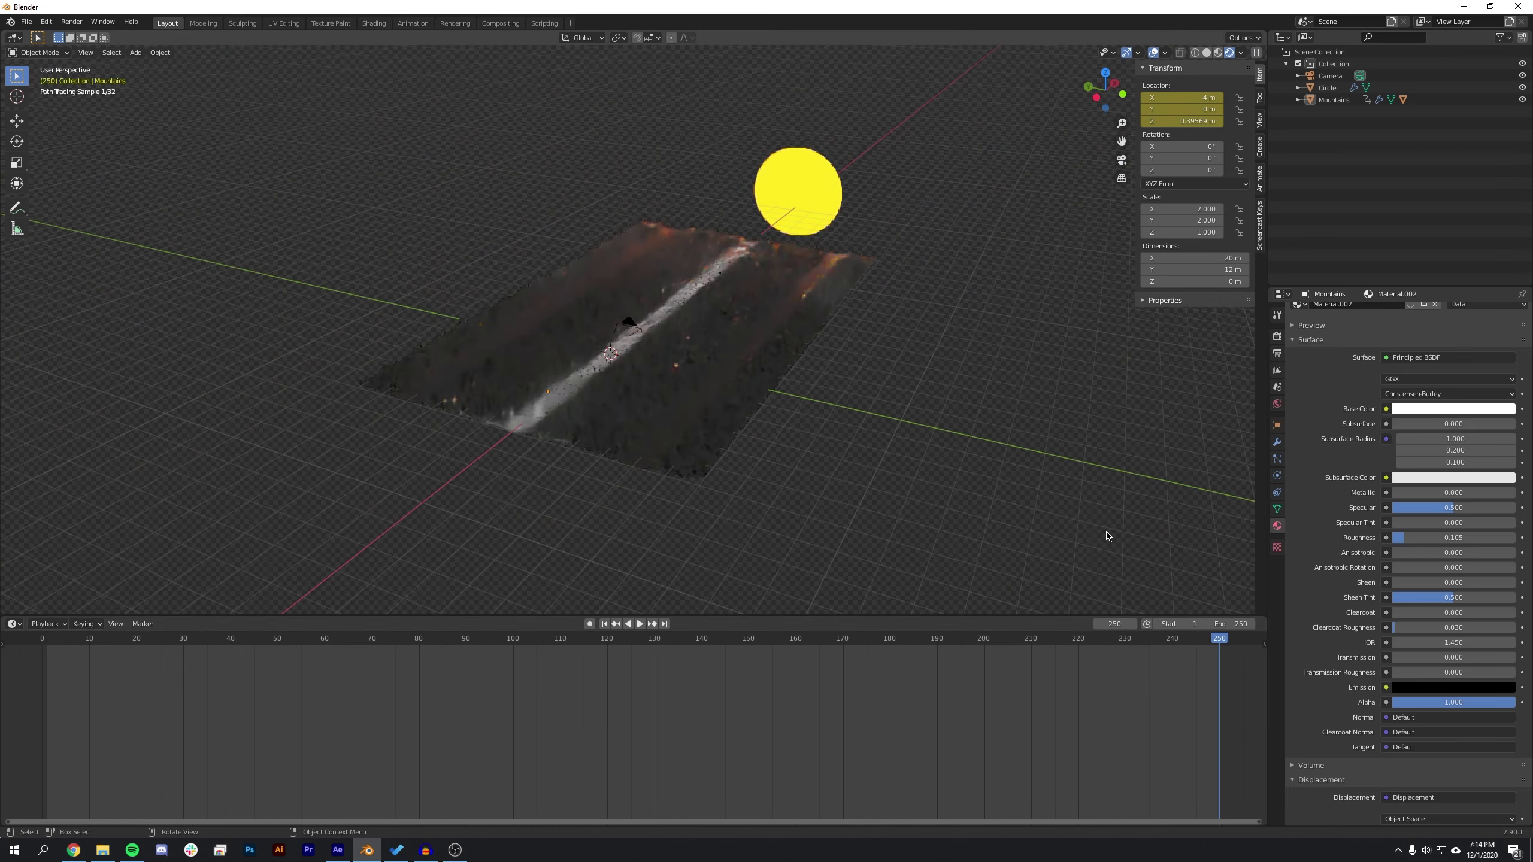
click(811, 201)
key(g)
key(x)
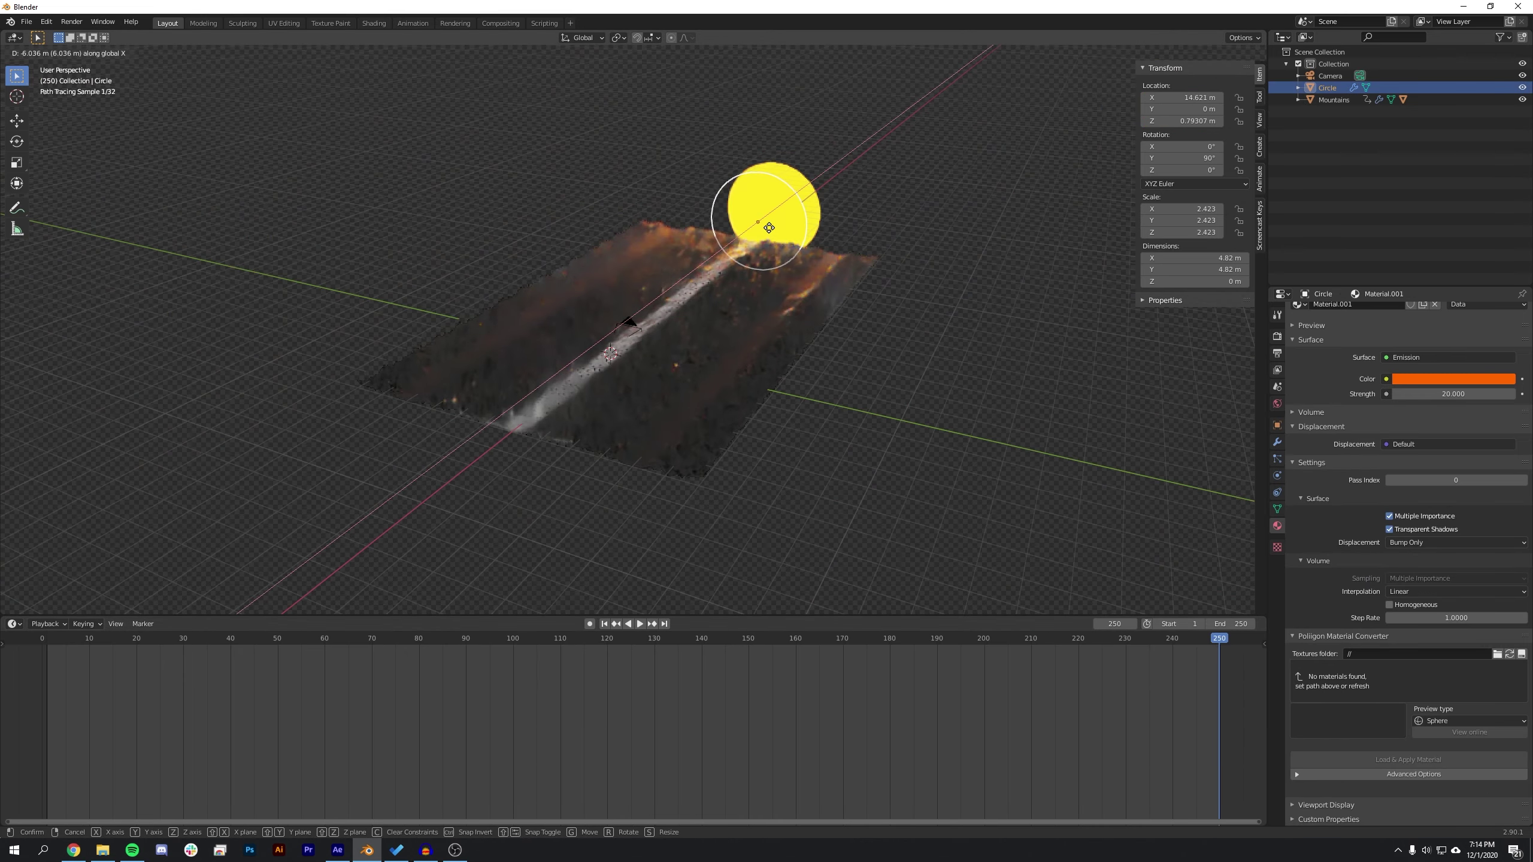
click(759, 240)
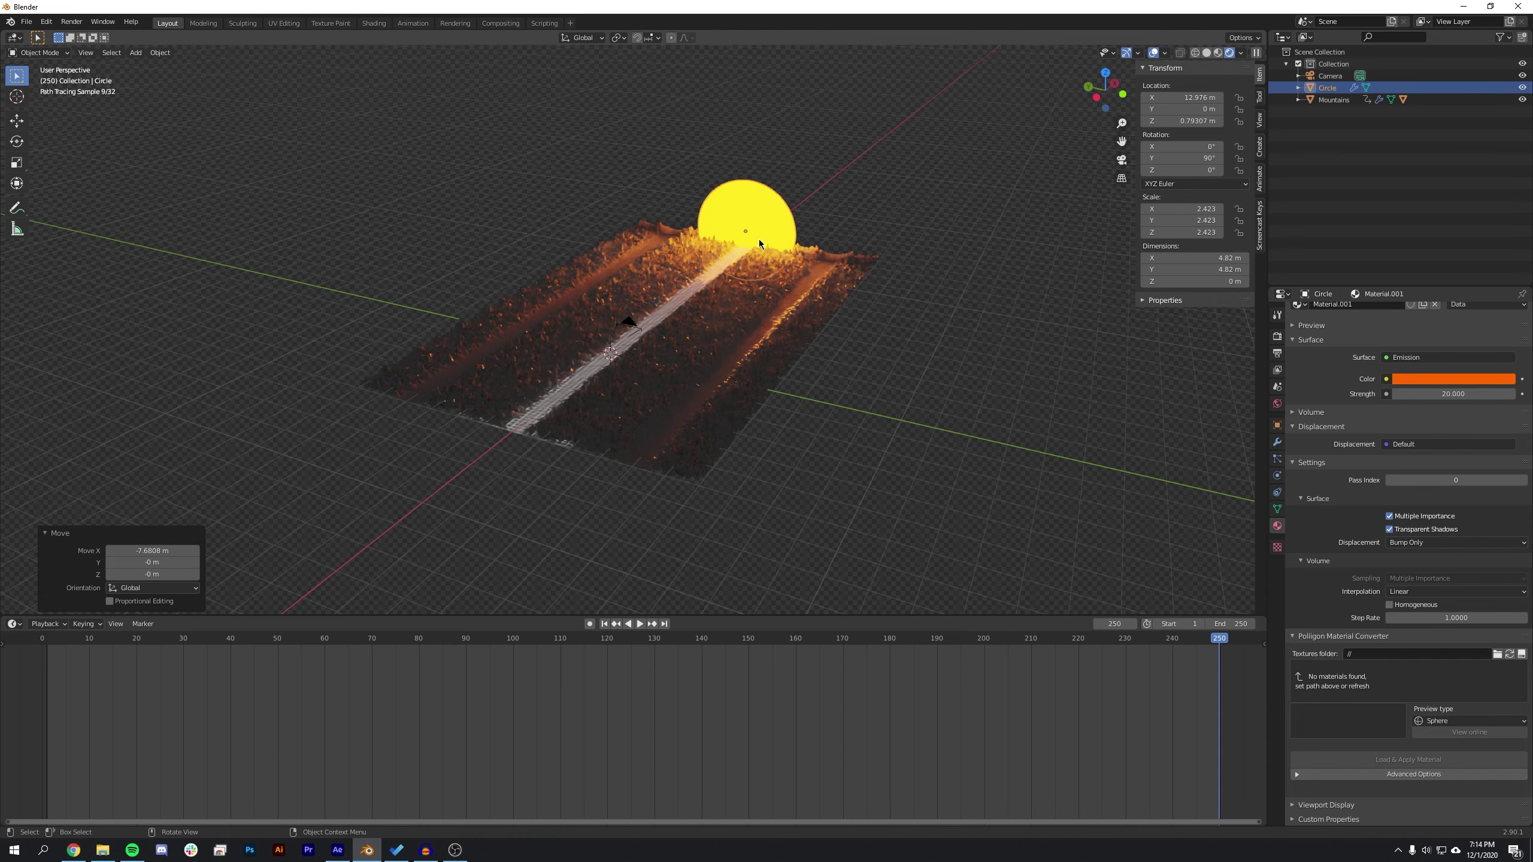
click(935, 305)
Play back the terrain animation to check its movement relative to the repositioned sun
click(586, 423)
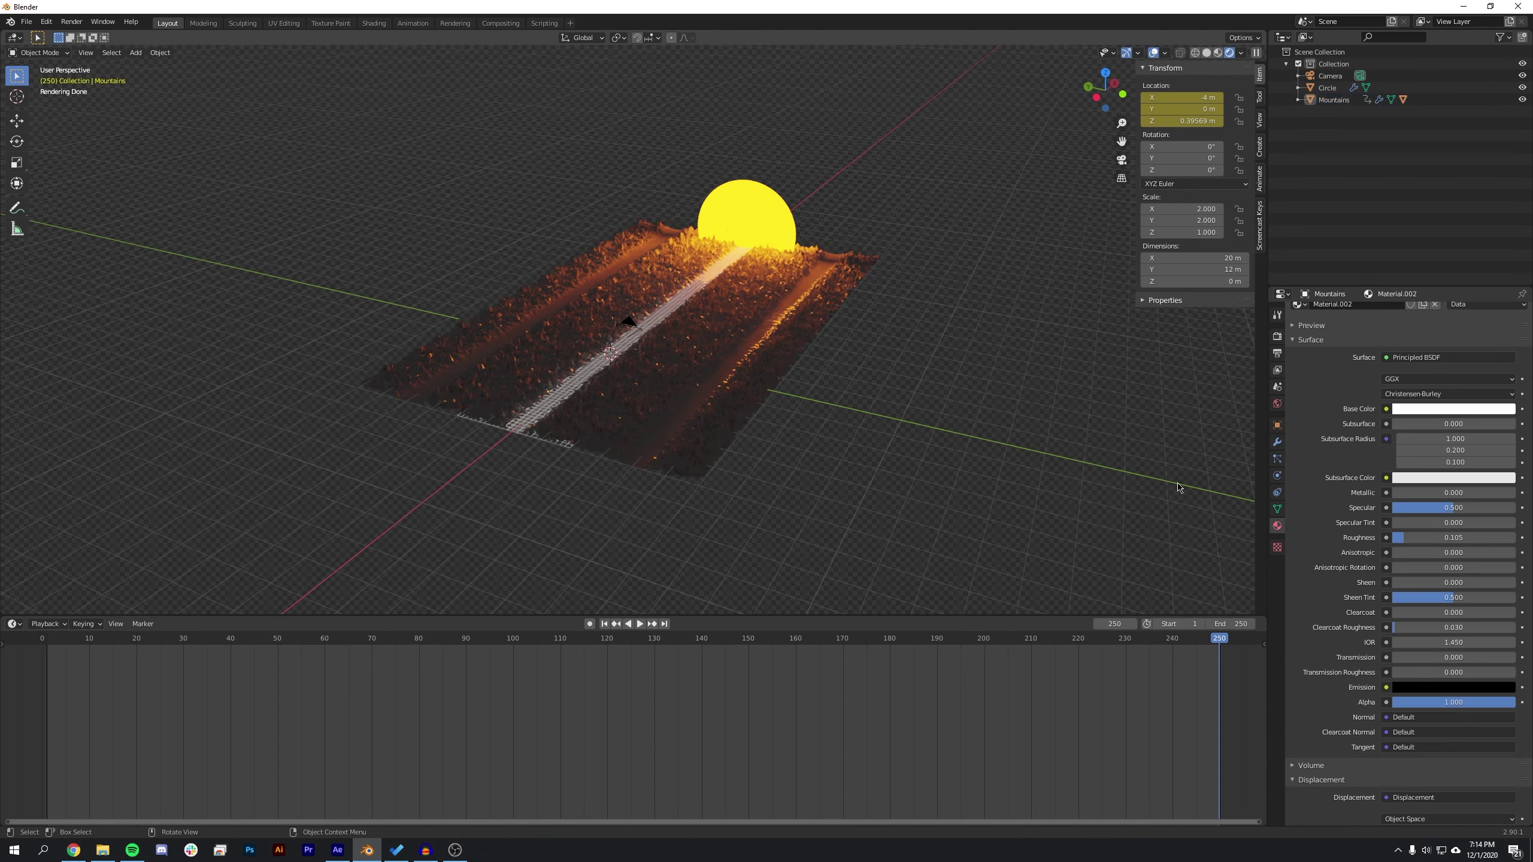
click(406, 641)
key(space)
click(62, 642)
key(Escape)
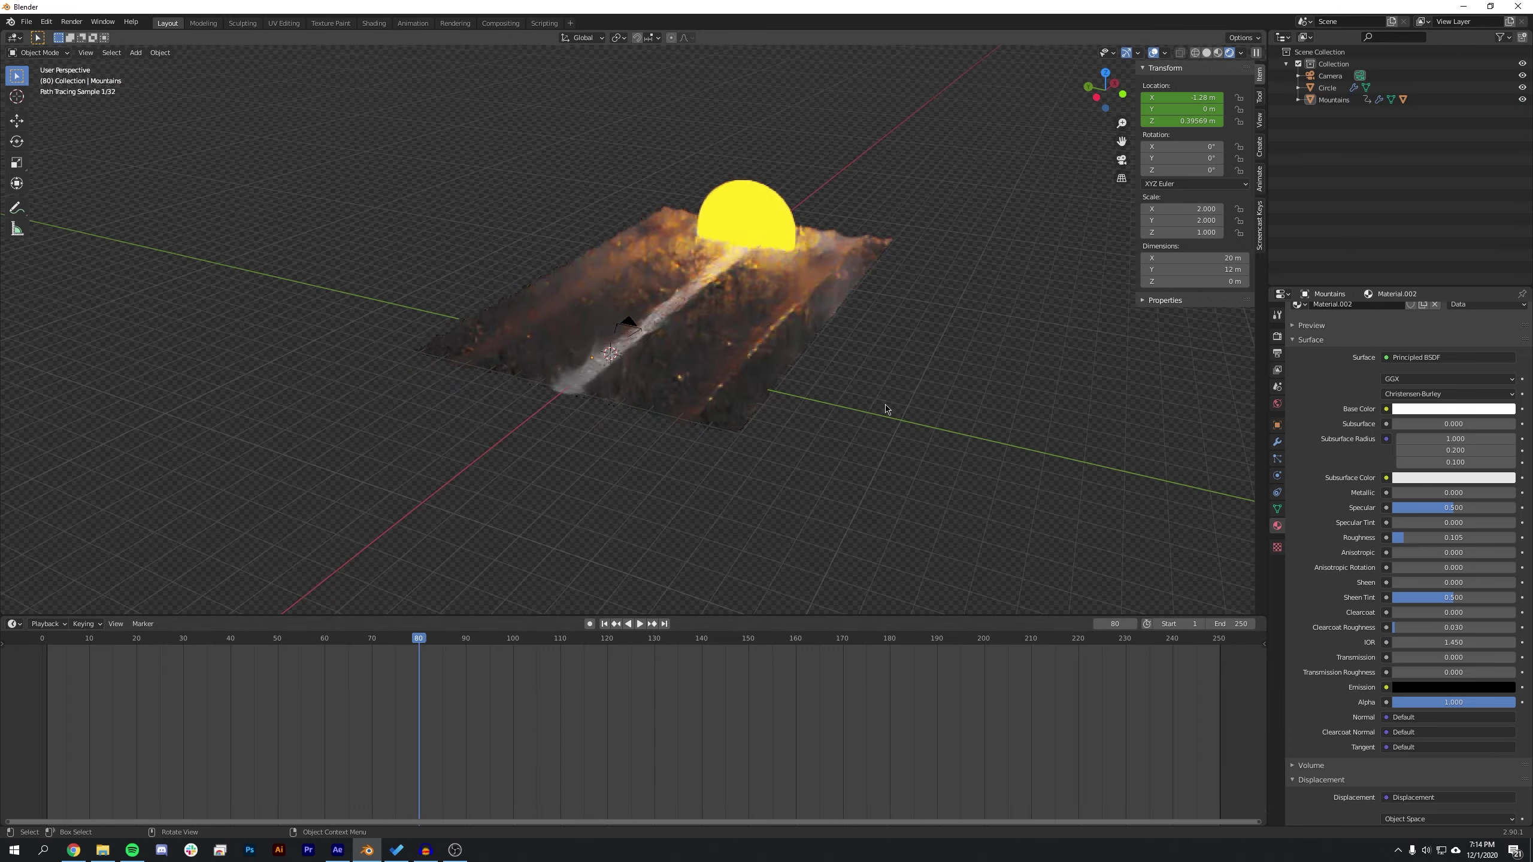
In the camera view, scale the sun circle down to about 1.52 and lower it along Z to about 0.58 m
click(1121, 161)
click(709, 246)
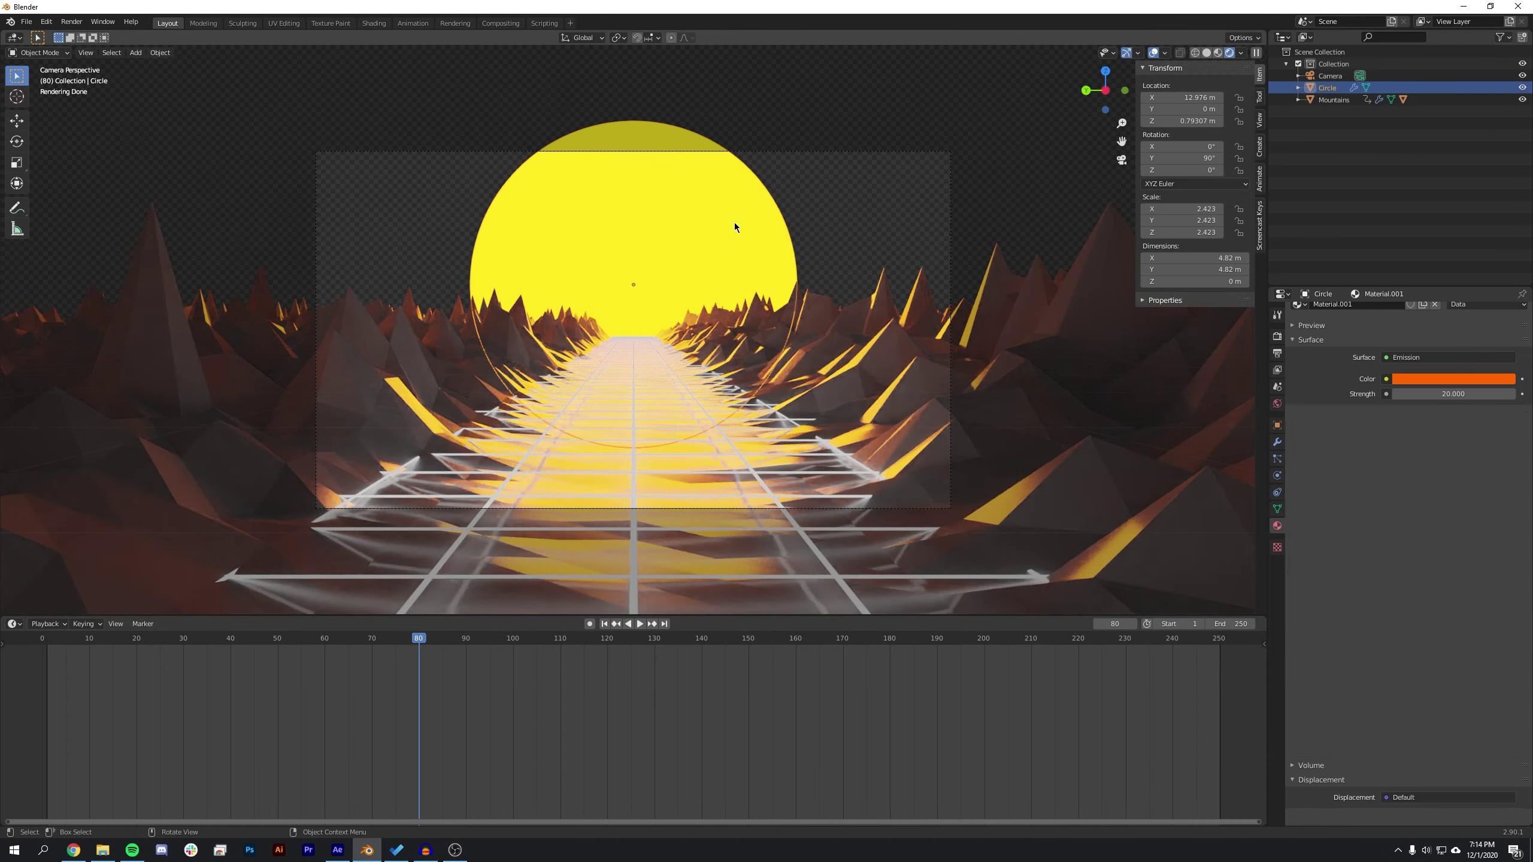
key(s)
click(765, 258)
key(g)
key(z)
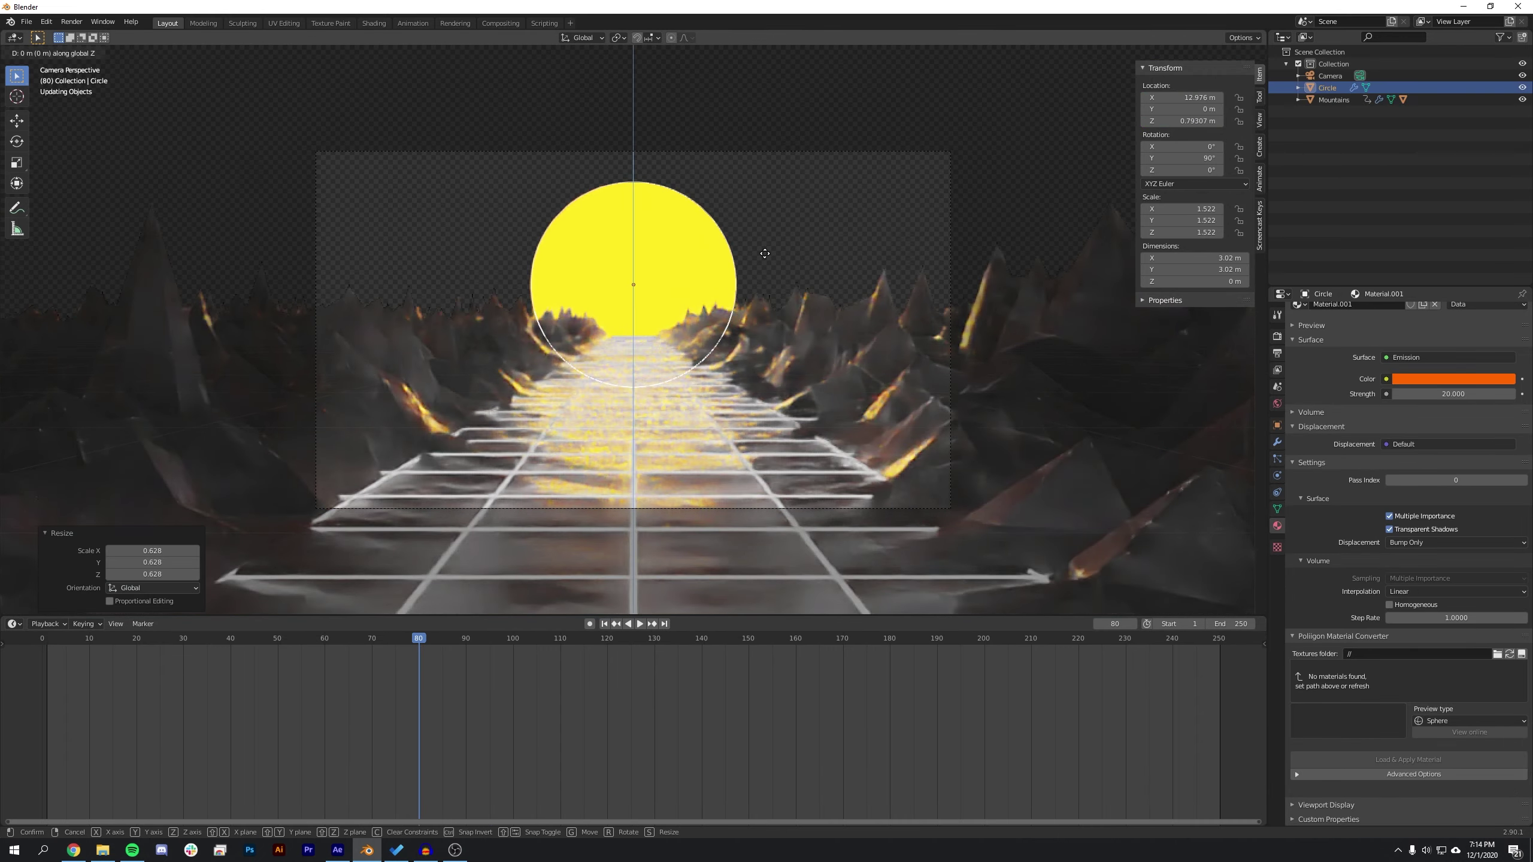
click(759, 267)
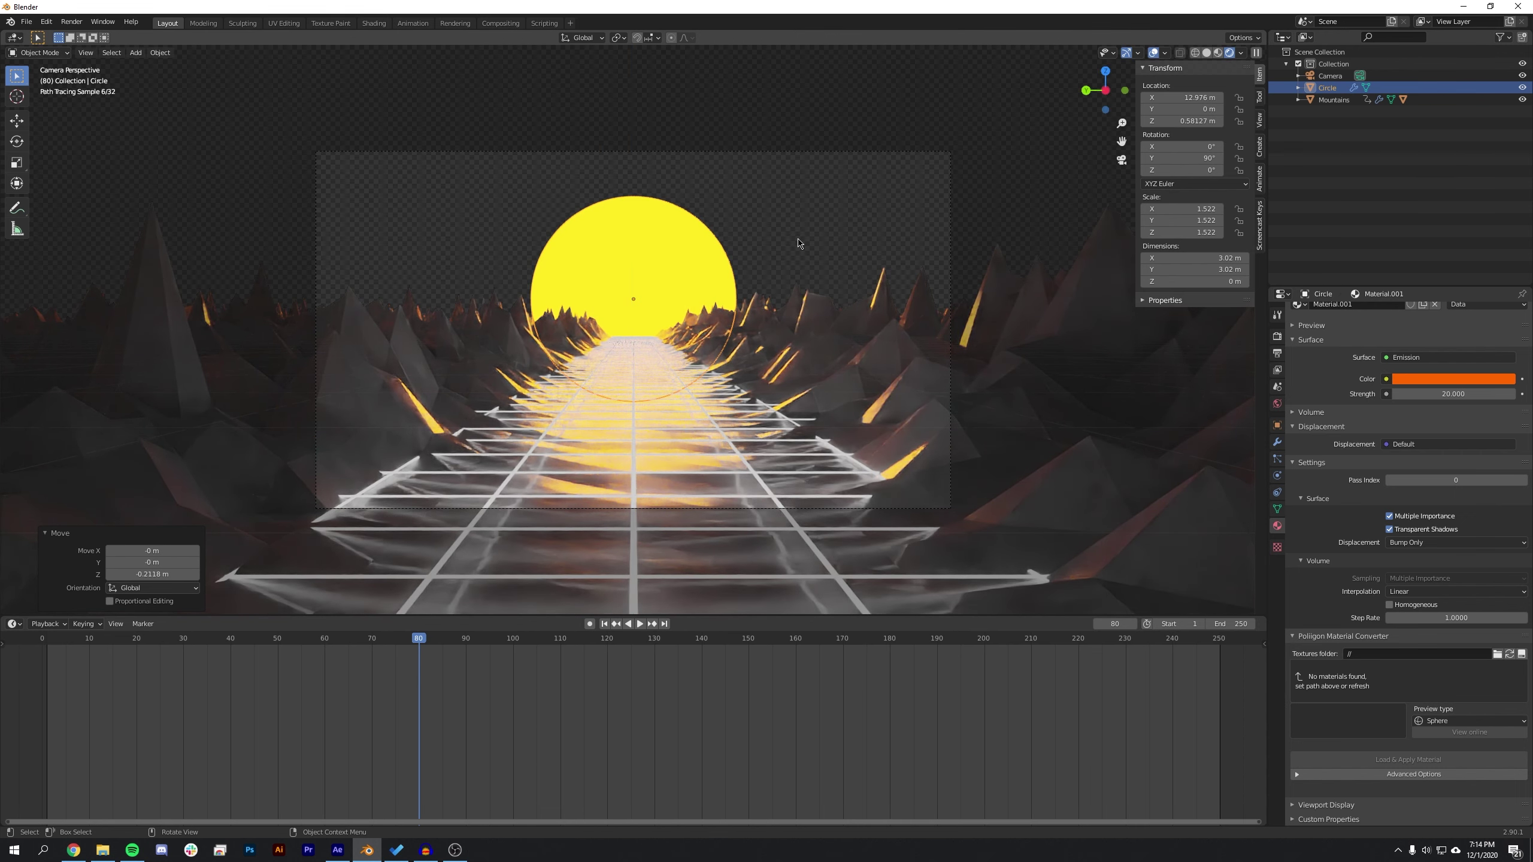
click(910, 119)
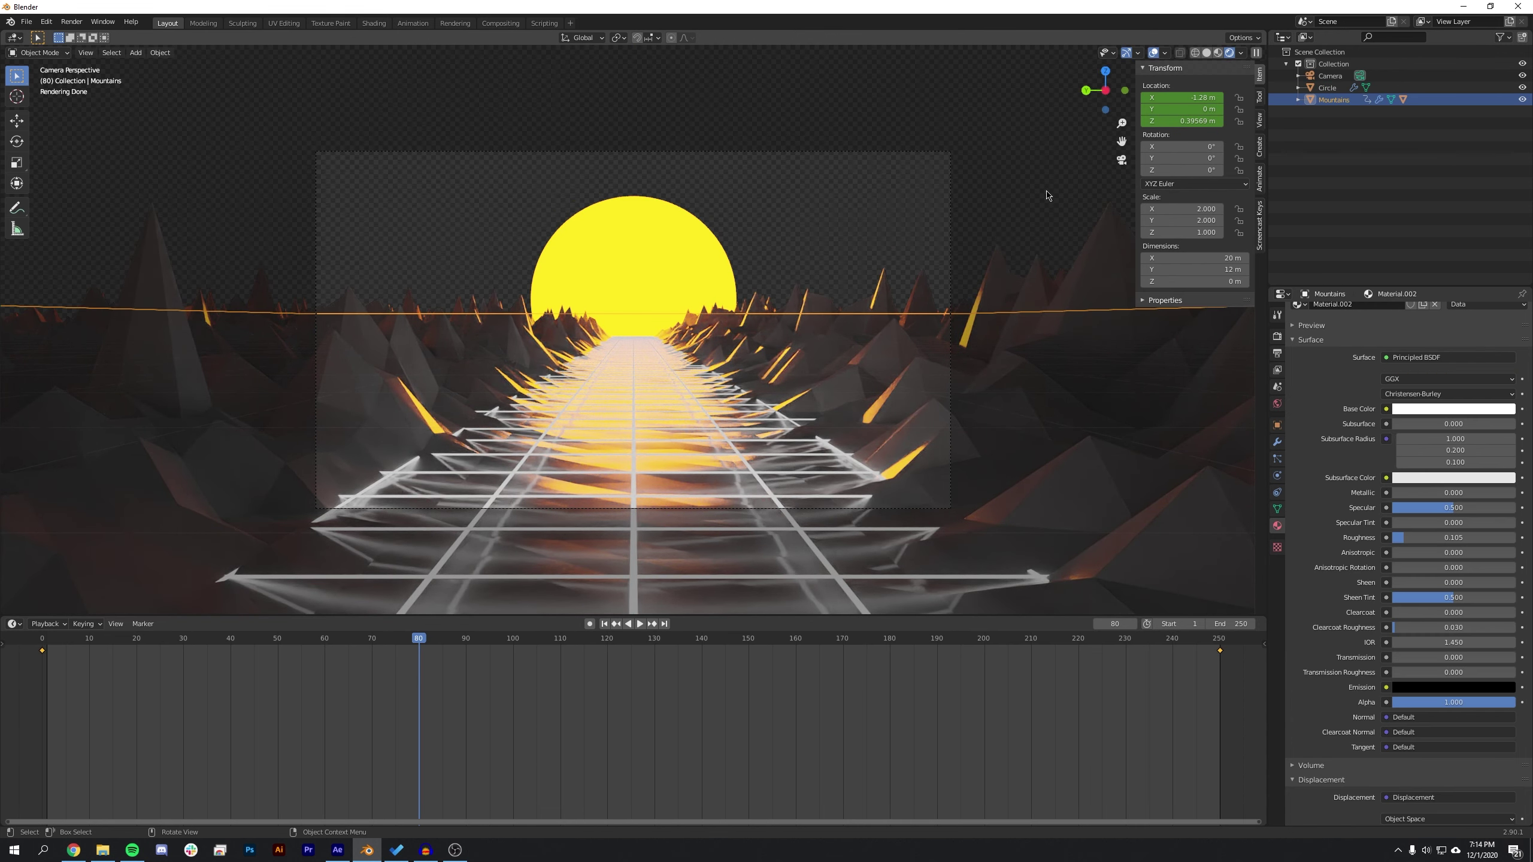
click(1323, 198)
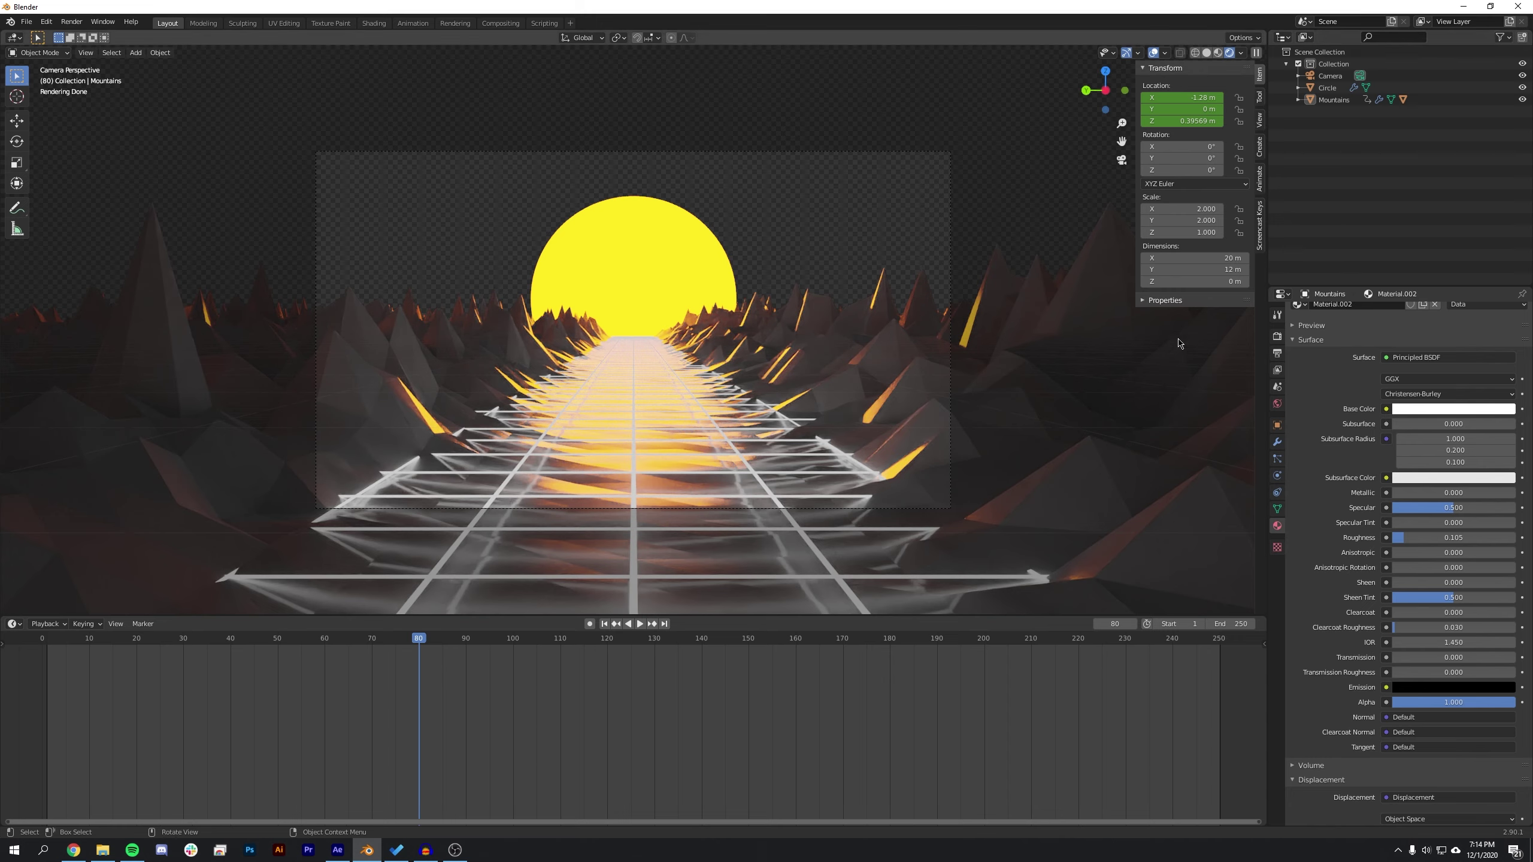
Darken the world background color slightly by lowering its brightness
click(1277, 403)
click(1483, 386)
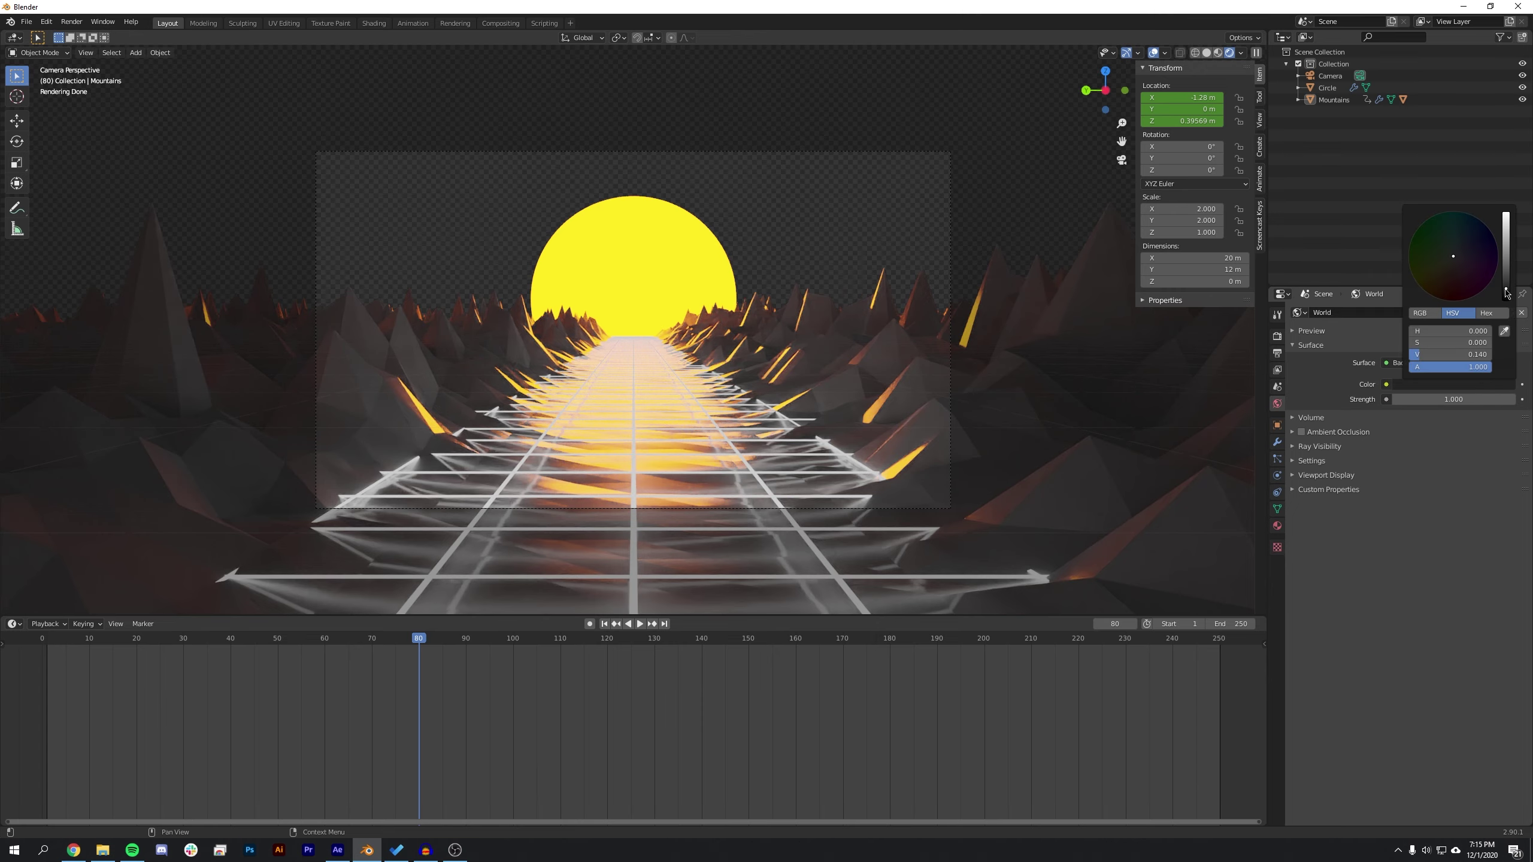
drag(1506, 290, 1506, 293)
click(1012, 175)
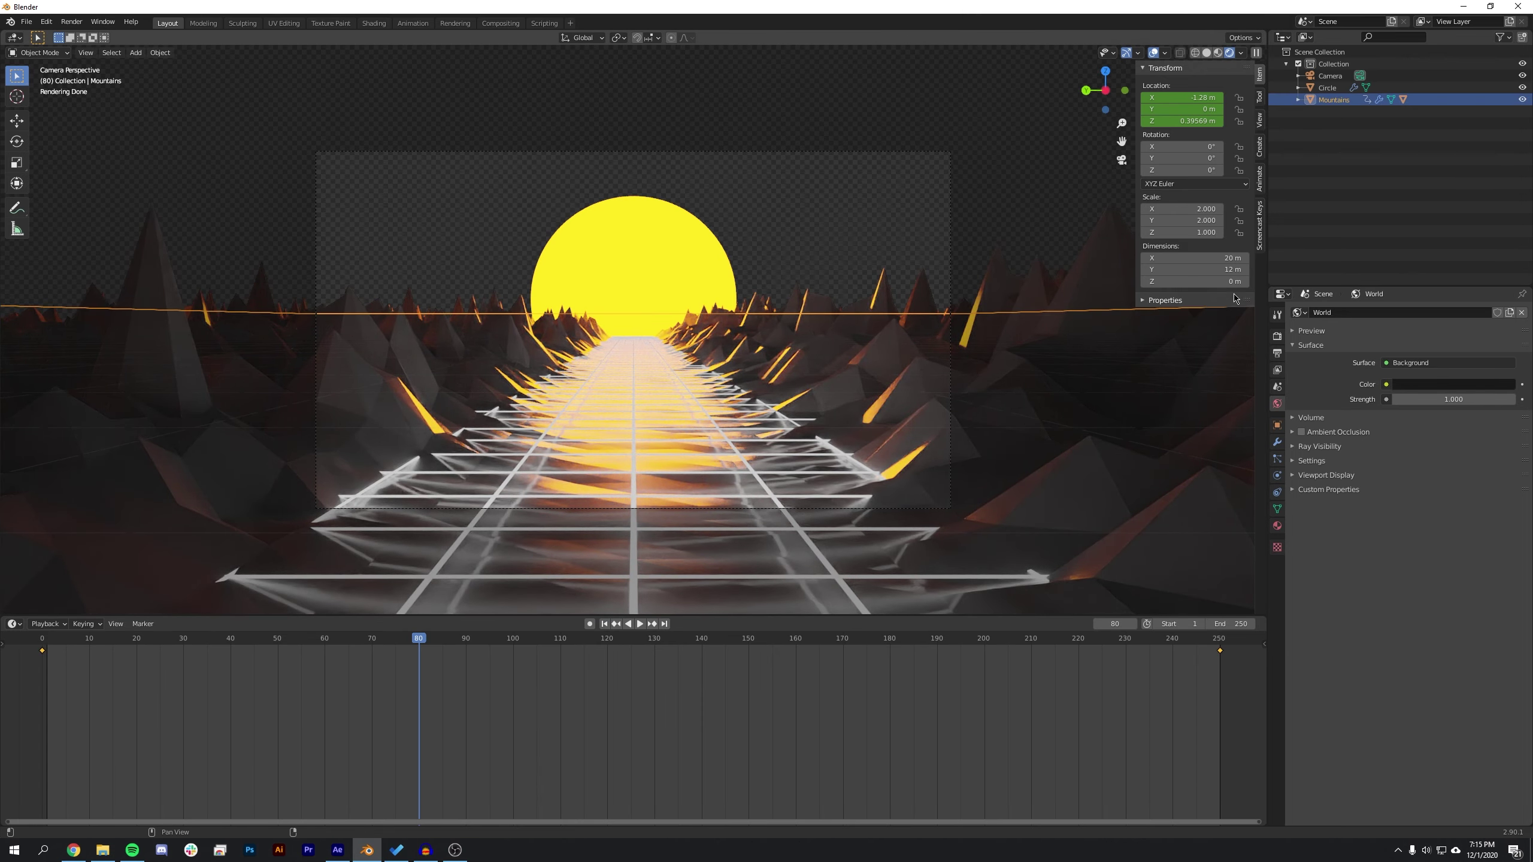
Turn off Camera ray visibility for the sun circle in its object visibility settings
click(1277, 315)
click(658, 266)
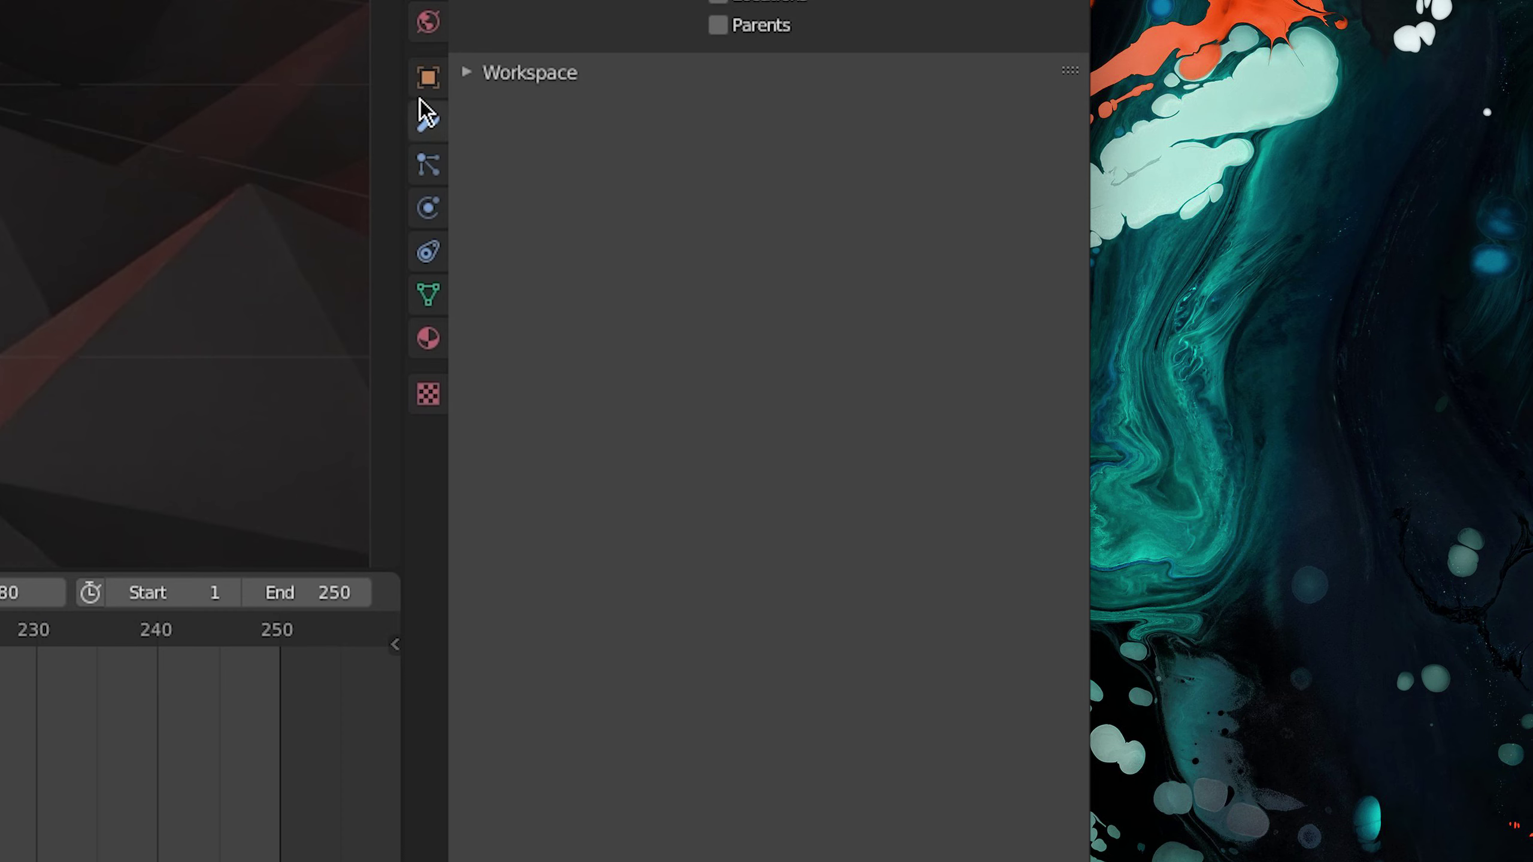
click(1277, 425)
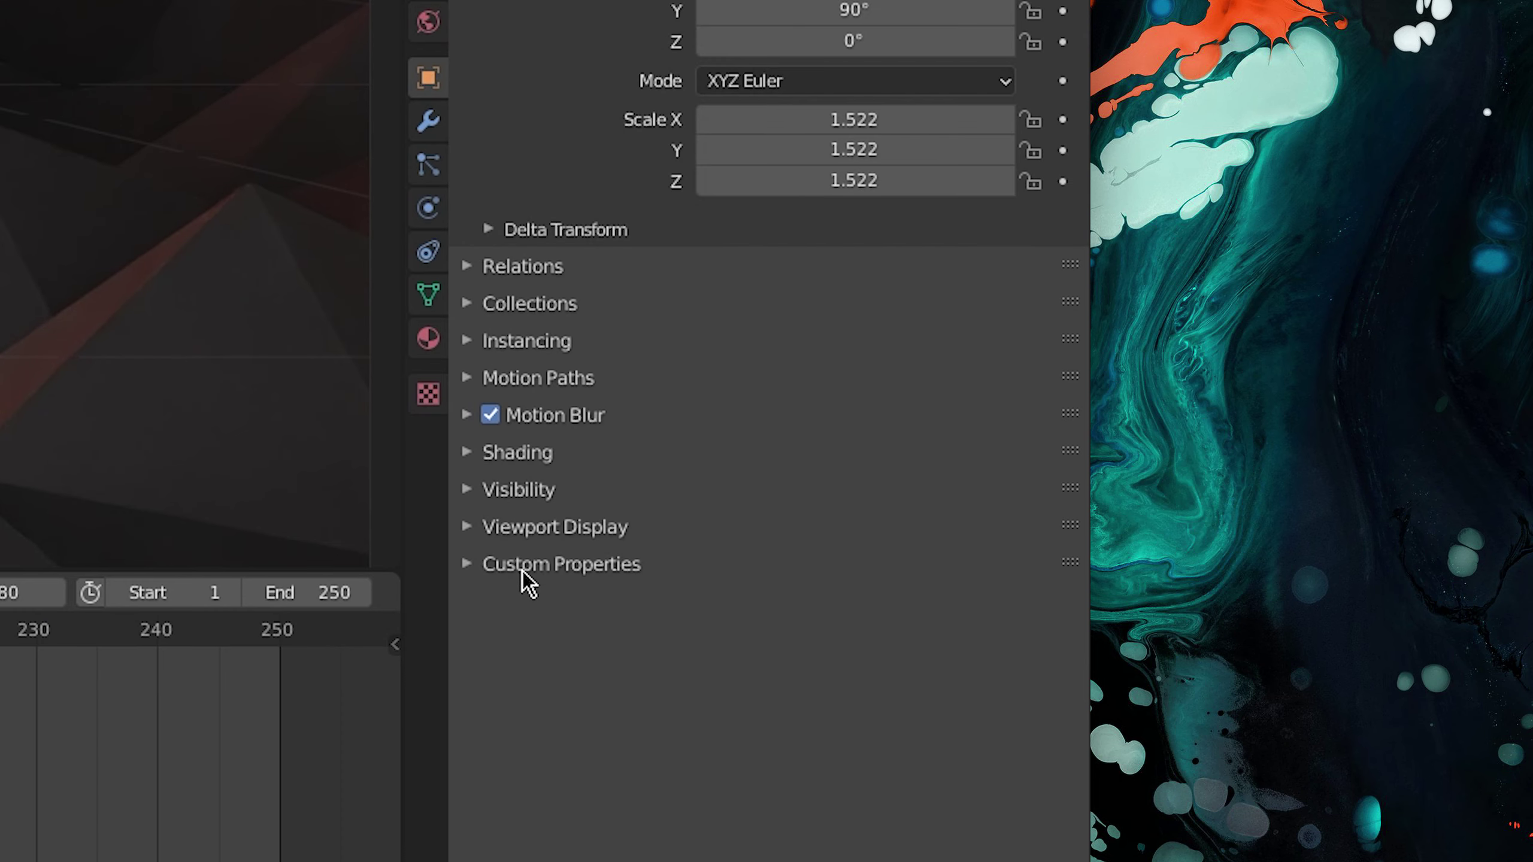
click(523, 499)
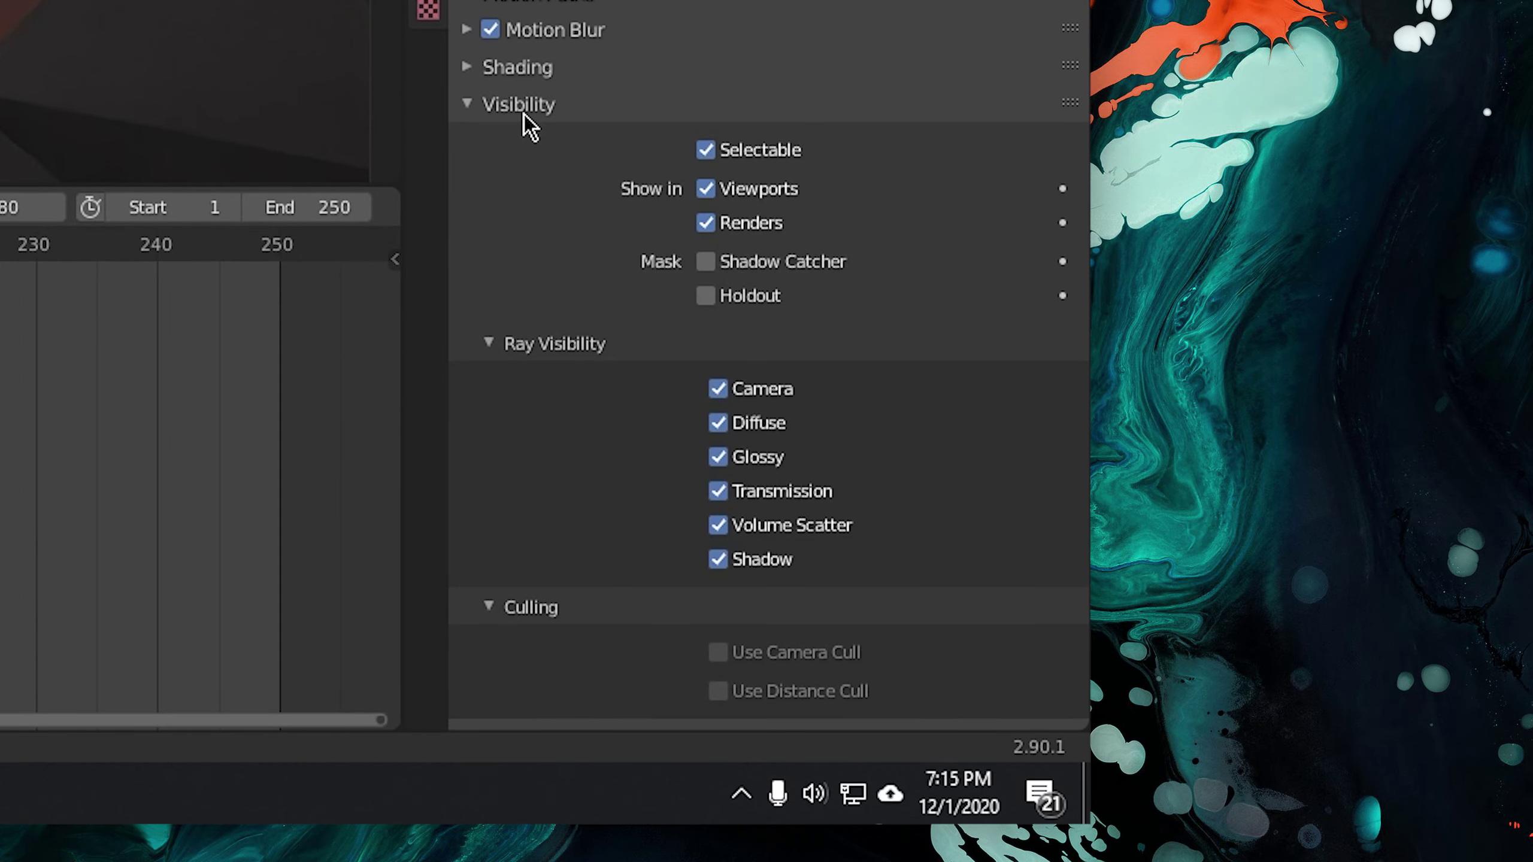
scroll(594, 218, down, 3)
click(718, 327)
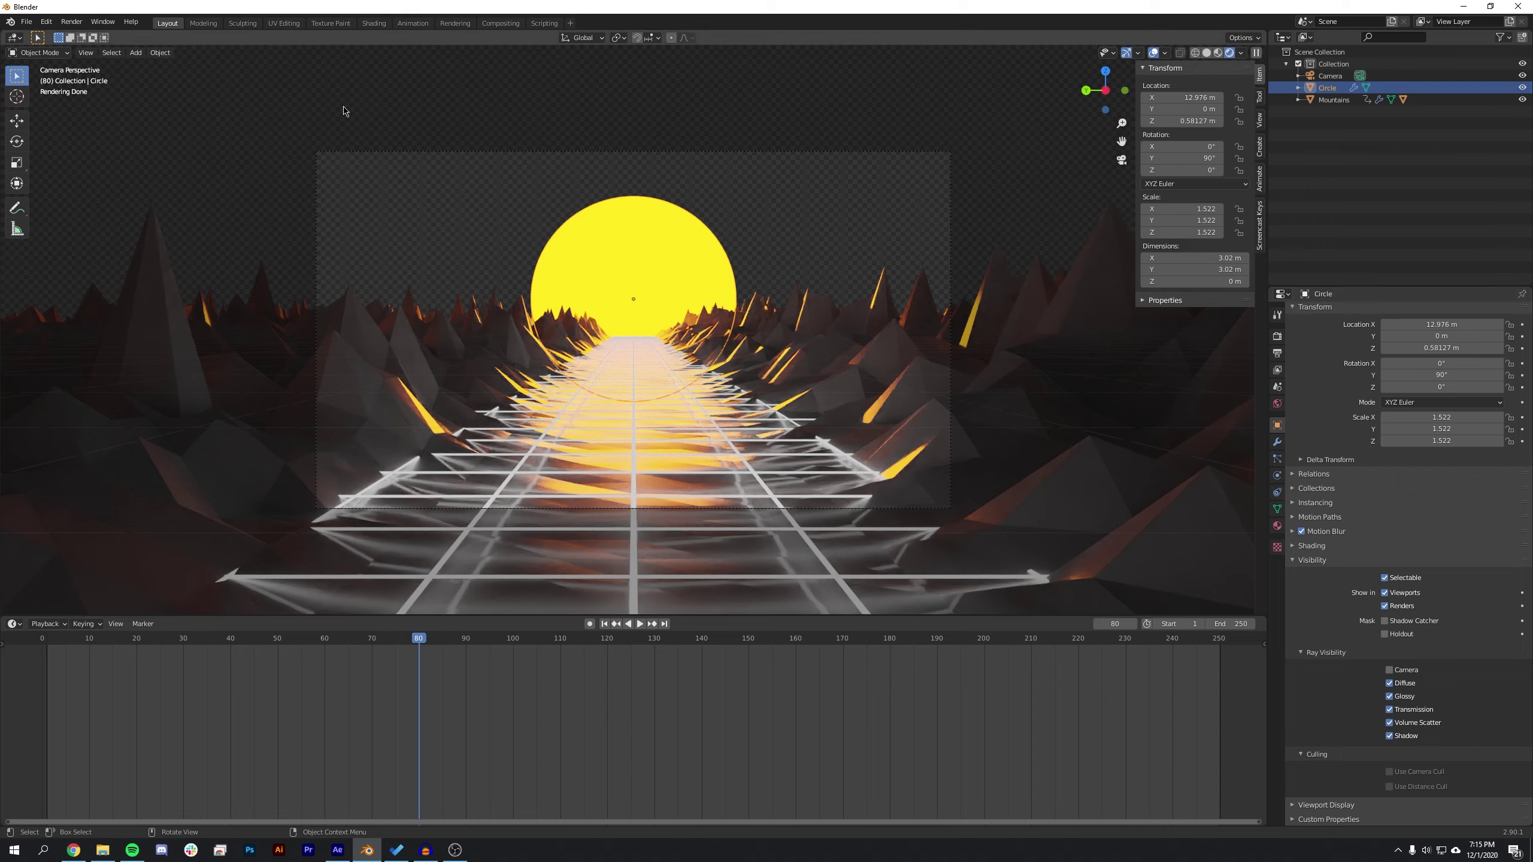
Render a still image of the current frame from the camera view
click(71, 21)
click(90, 34)
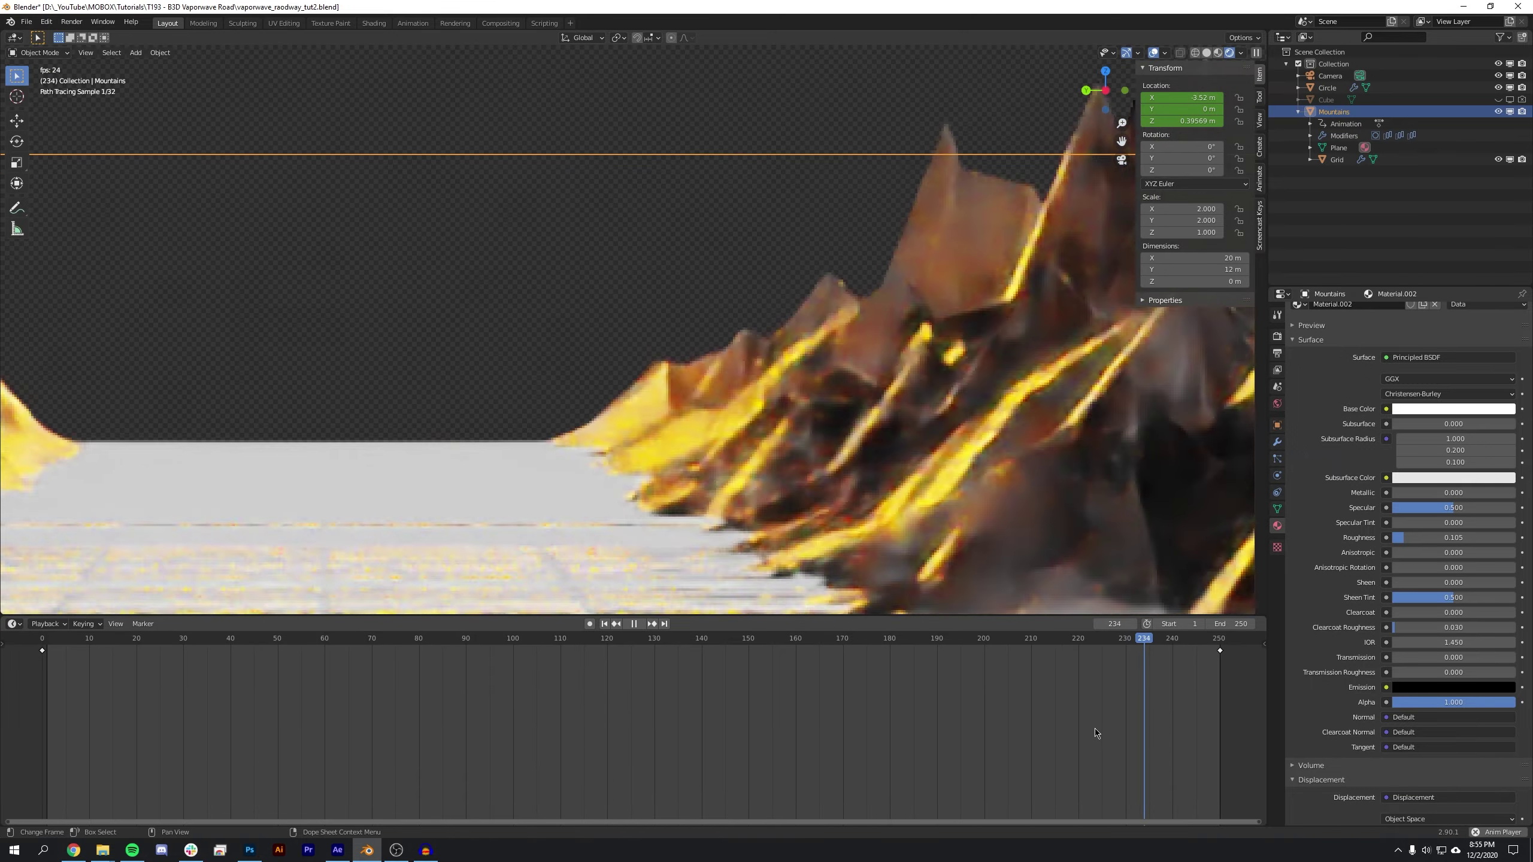
Examine the far end of the road during terrain playback near frame 234, and stop the playback
click(1129, 649)
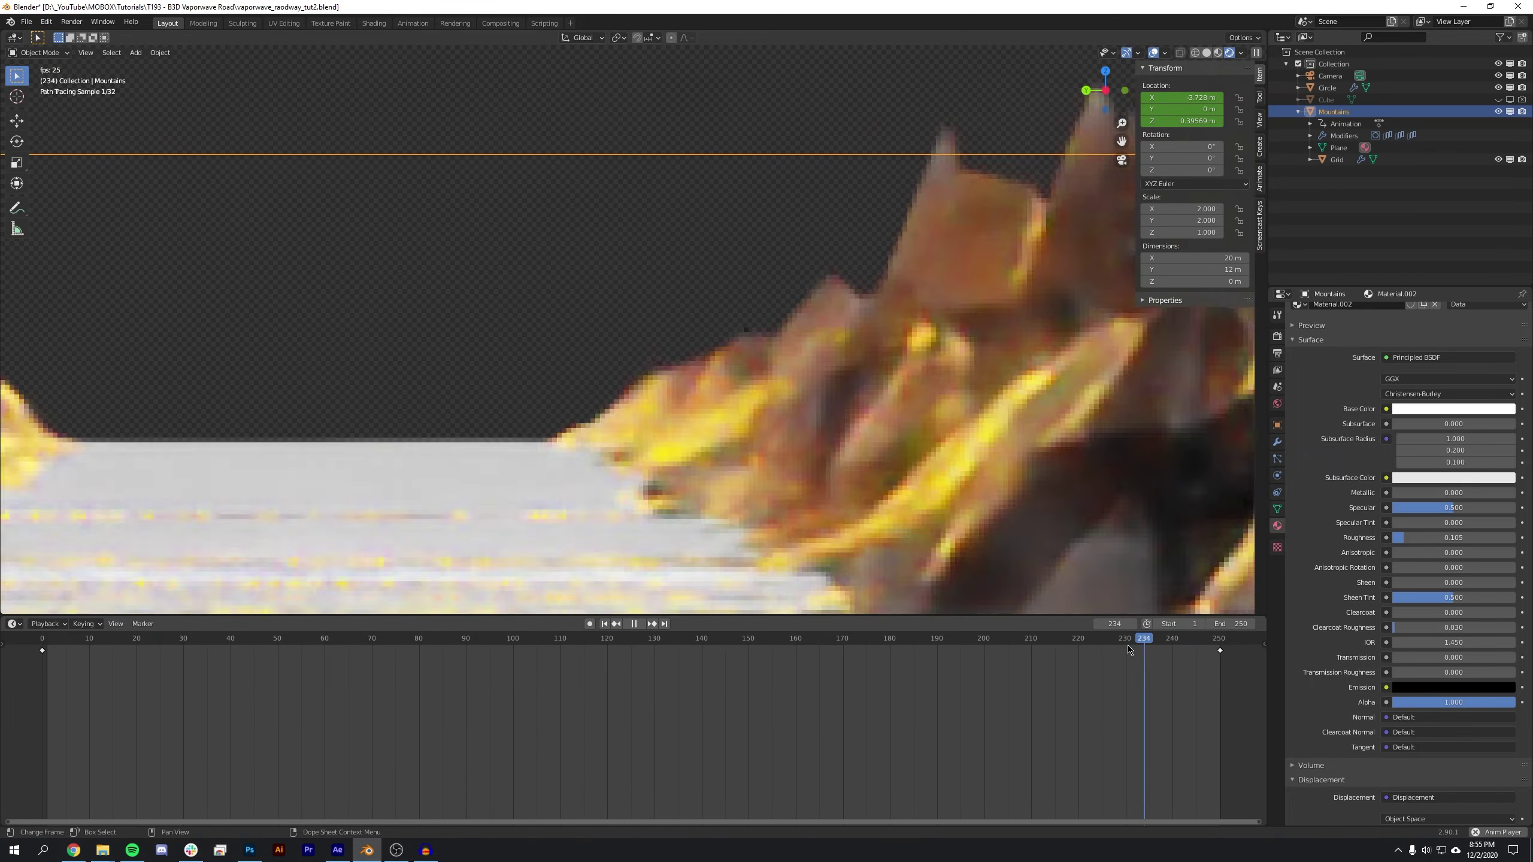
click(1130, 649)
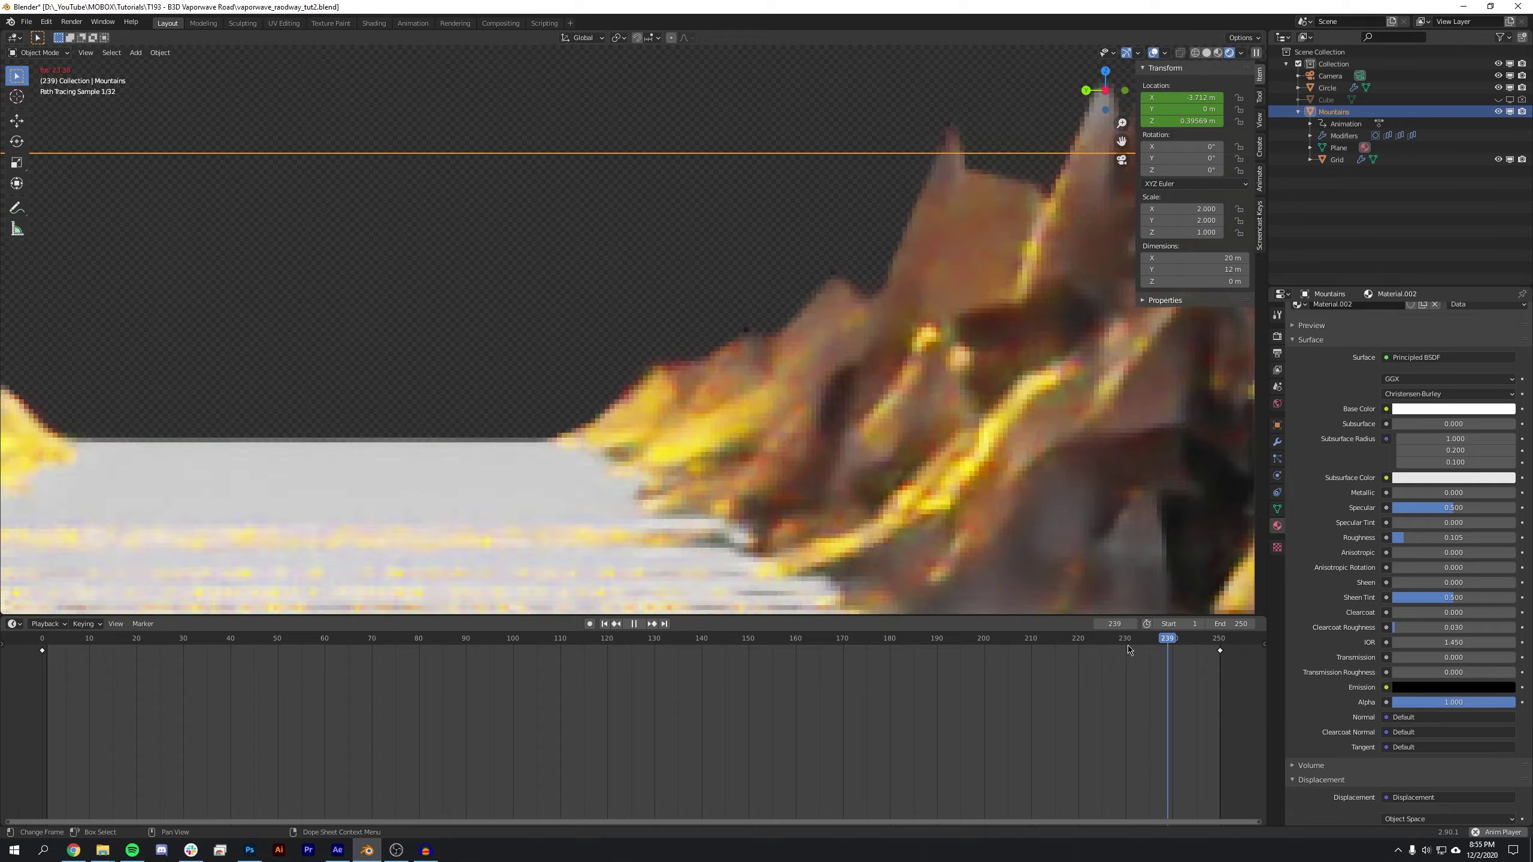
key(space)
scroll(772, 387, down, 7)
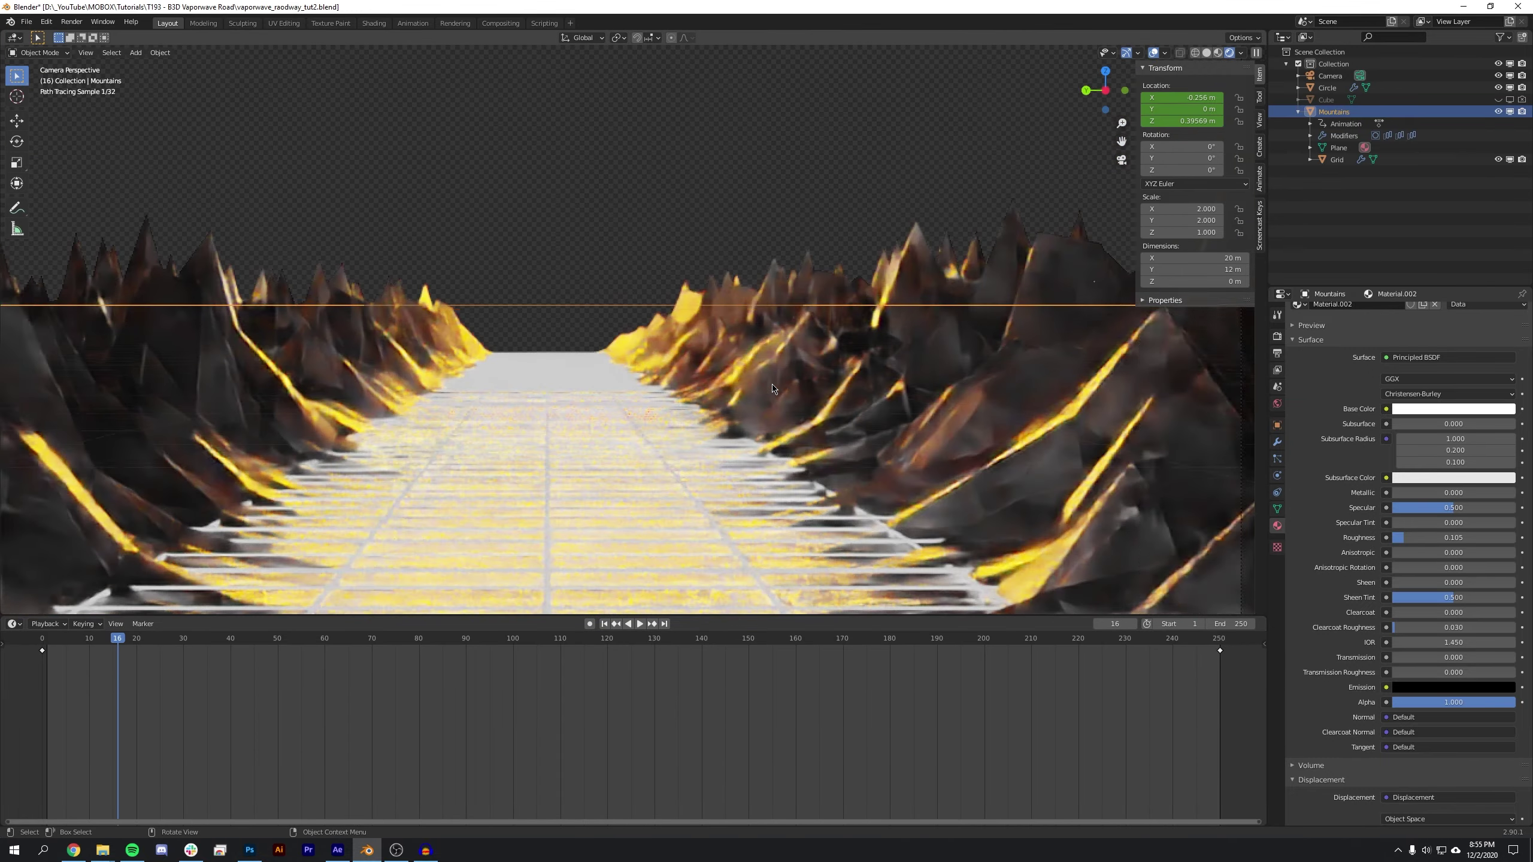
Lengthen the wireframe grid by raising its Array modifier count to 15
middle_drag(772, 387, 684, 276)
scroll(946, 387, up, 6)
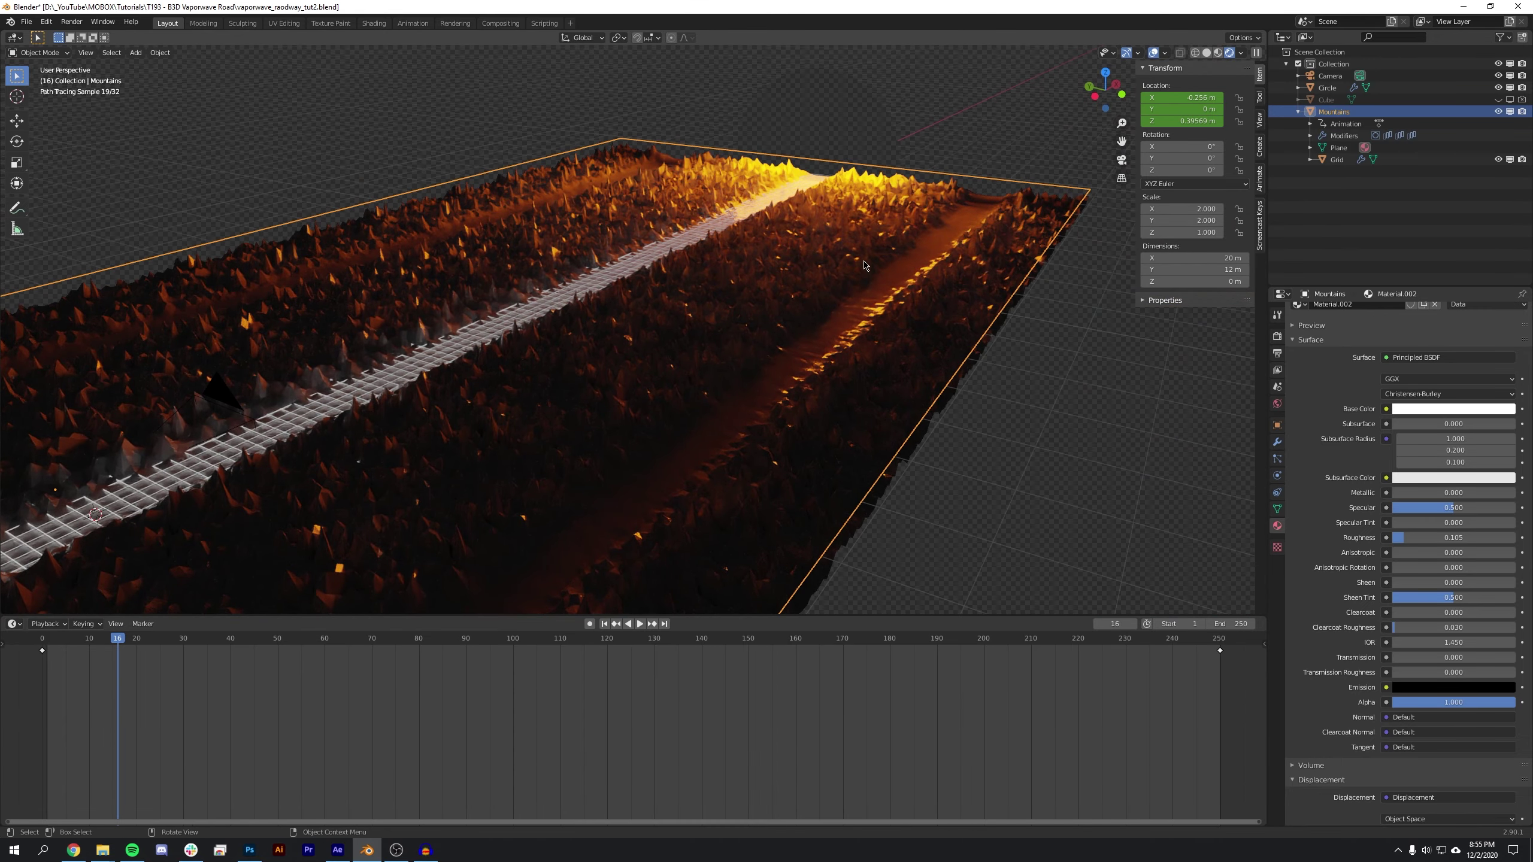
scroll(591, 397, down, 4)
click(337, 443)
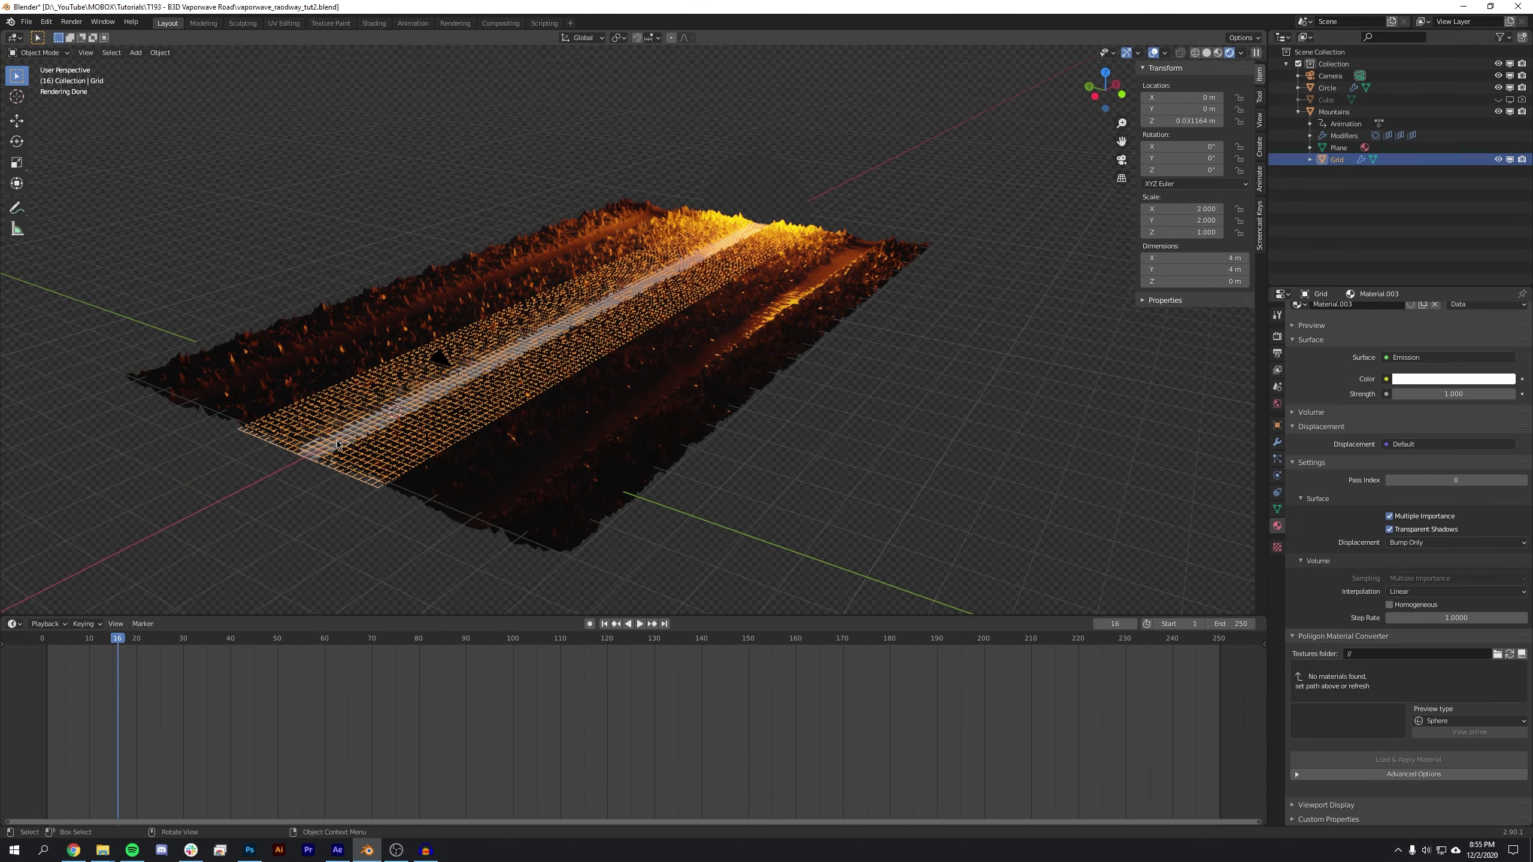
click(1277, 443)
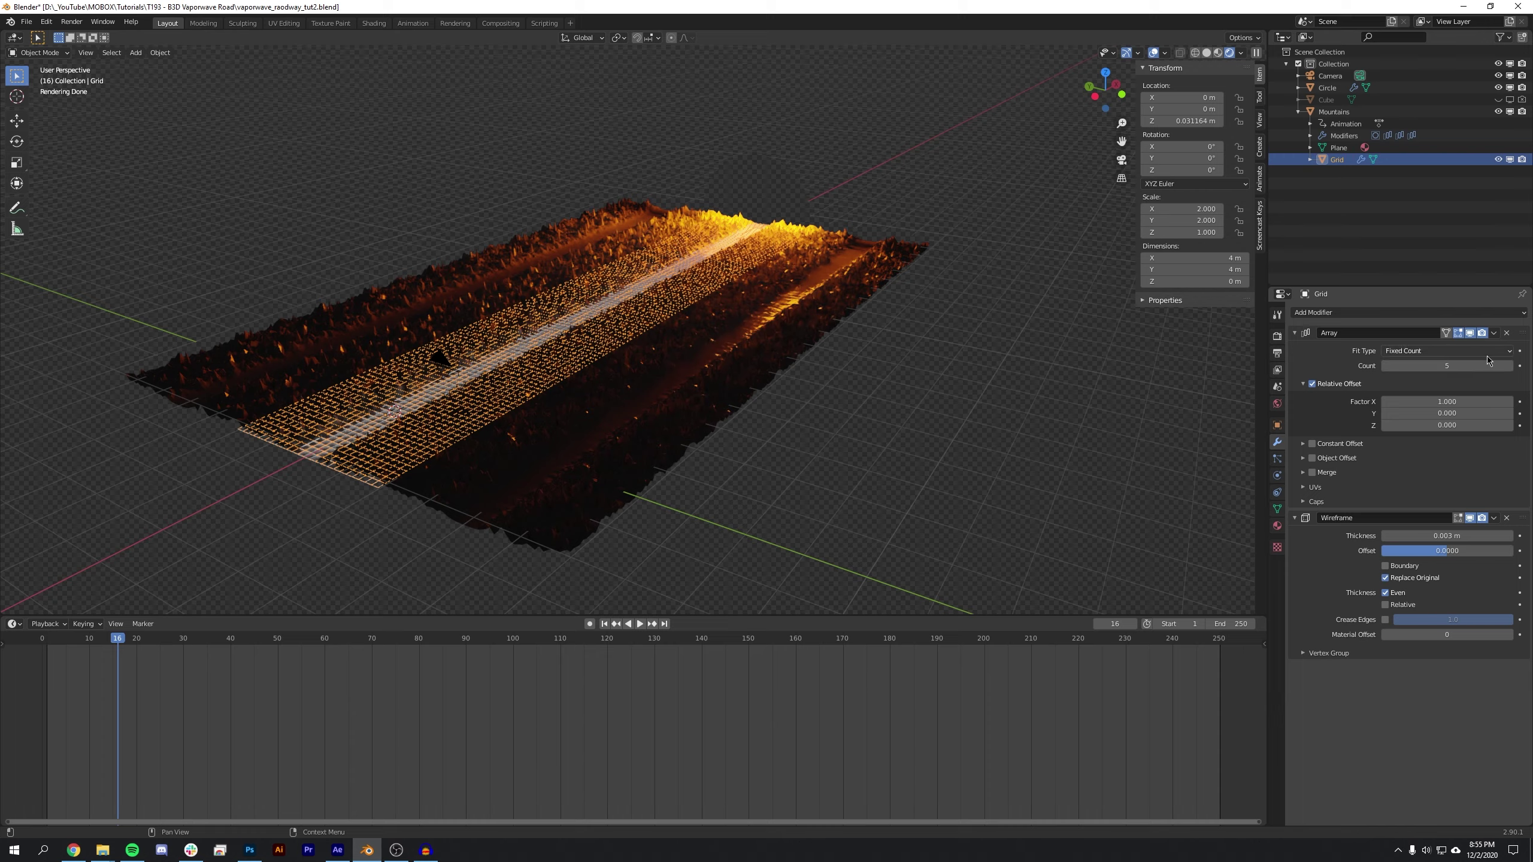
click(1510, 365)
click(1510, 366)
click(1510, 366)
click(1509, 366)
click(1509, 366)
click(1510, 366)
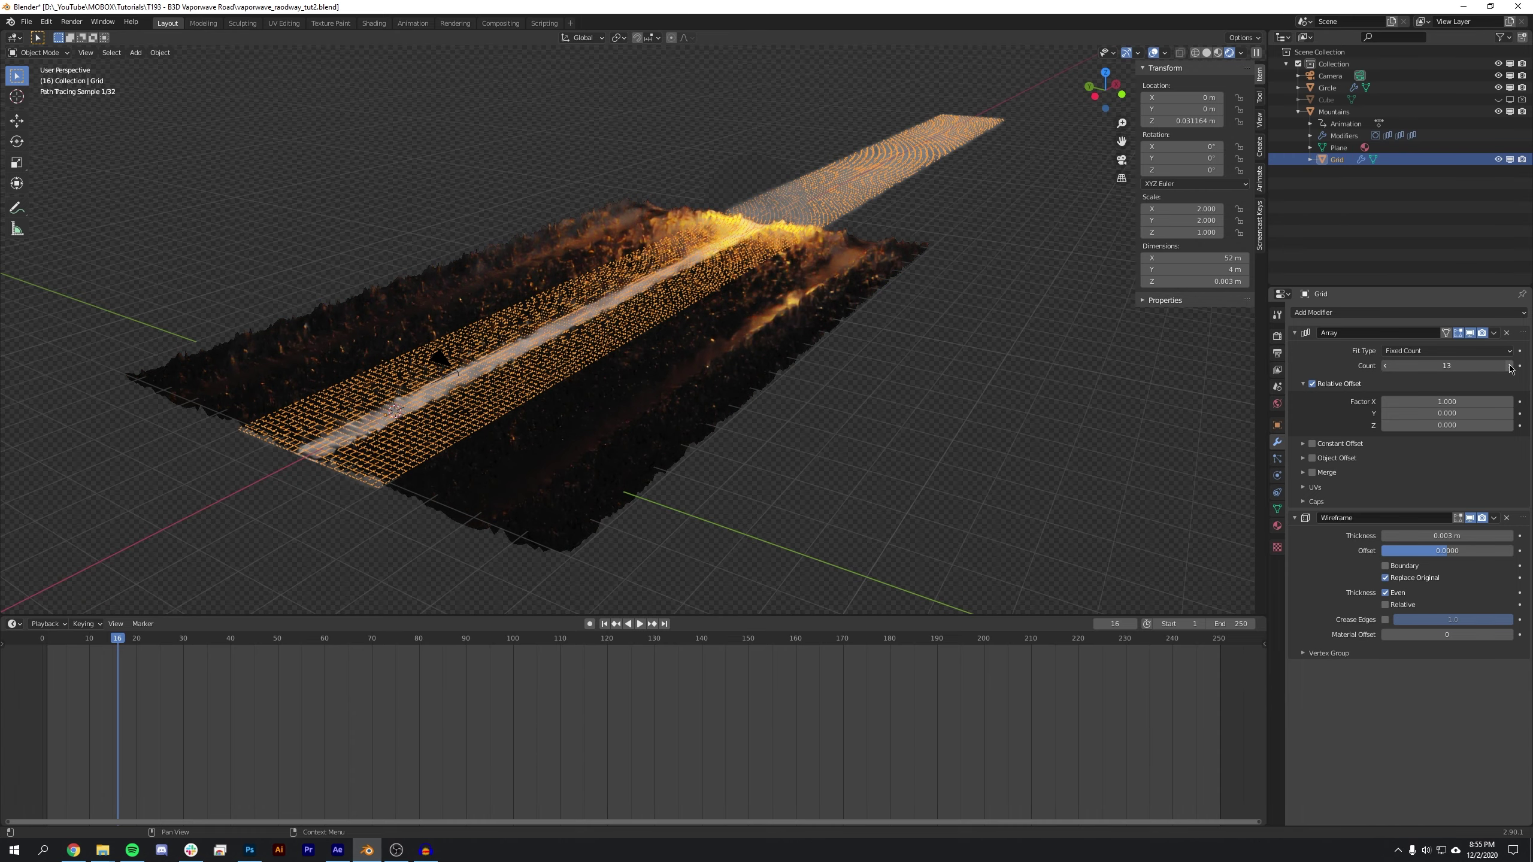
click(1510, 366)
click(1509, 366)
click(1385, 366)
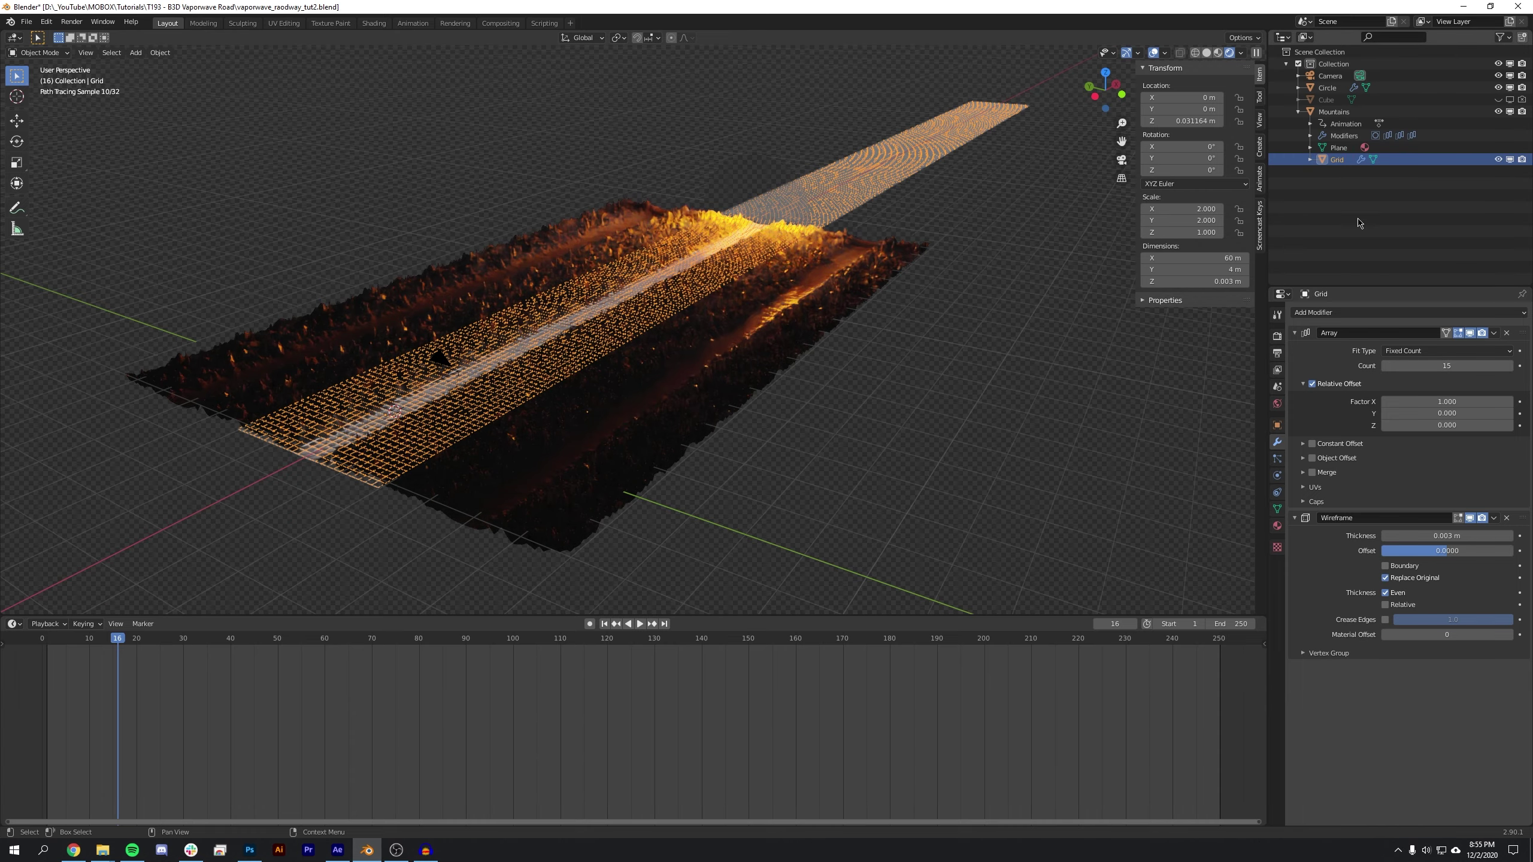
Raise the count of the mountains' first Array modifier to 15
click(1340, 134)
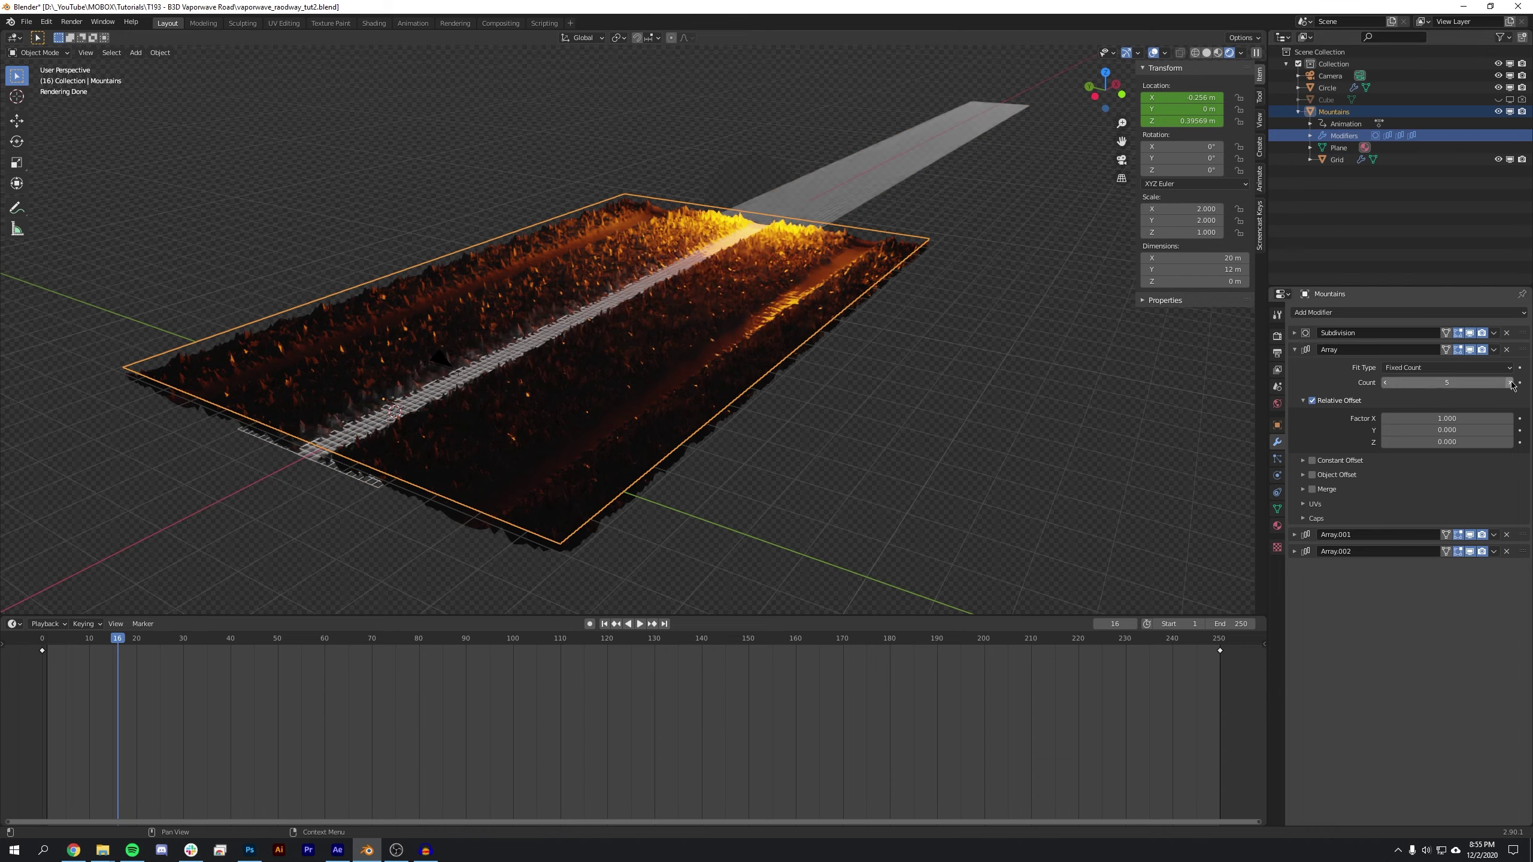
click(1510, 382)
click(1510, 381)
click(1511, 382)
click(1511, 381)
click(1511, 382)
click(1511, 382)
click(1511, 381)
click(1512, 381)
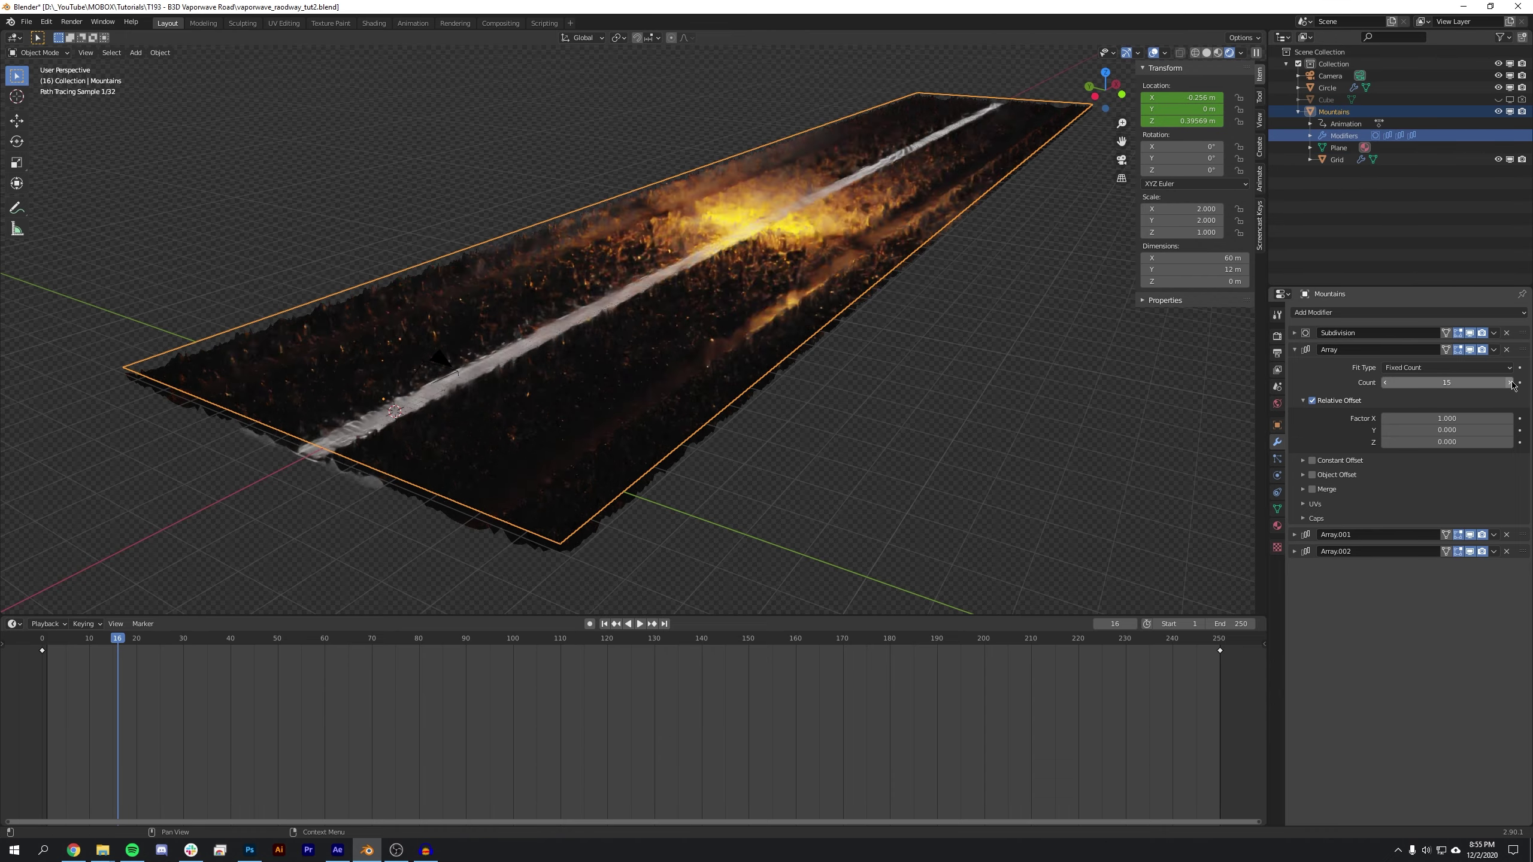
Move the sun circle about 40 m along X to the far end of the extended terrain
click(1329, 88)
scroll(761, 238, down, 2)
shift+middle_drag(760, 238, 523, 438)
key(g)
key(x)
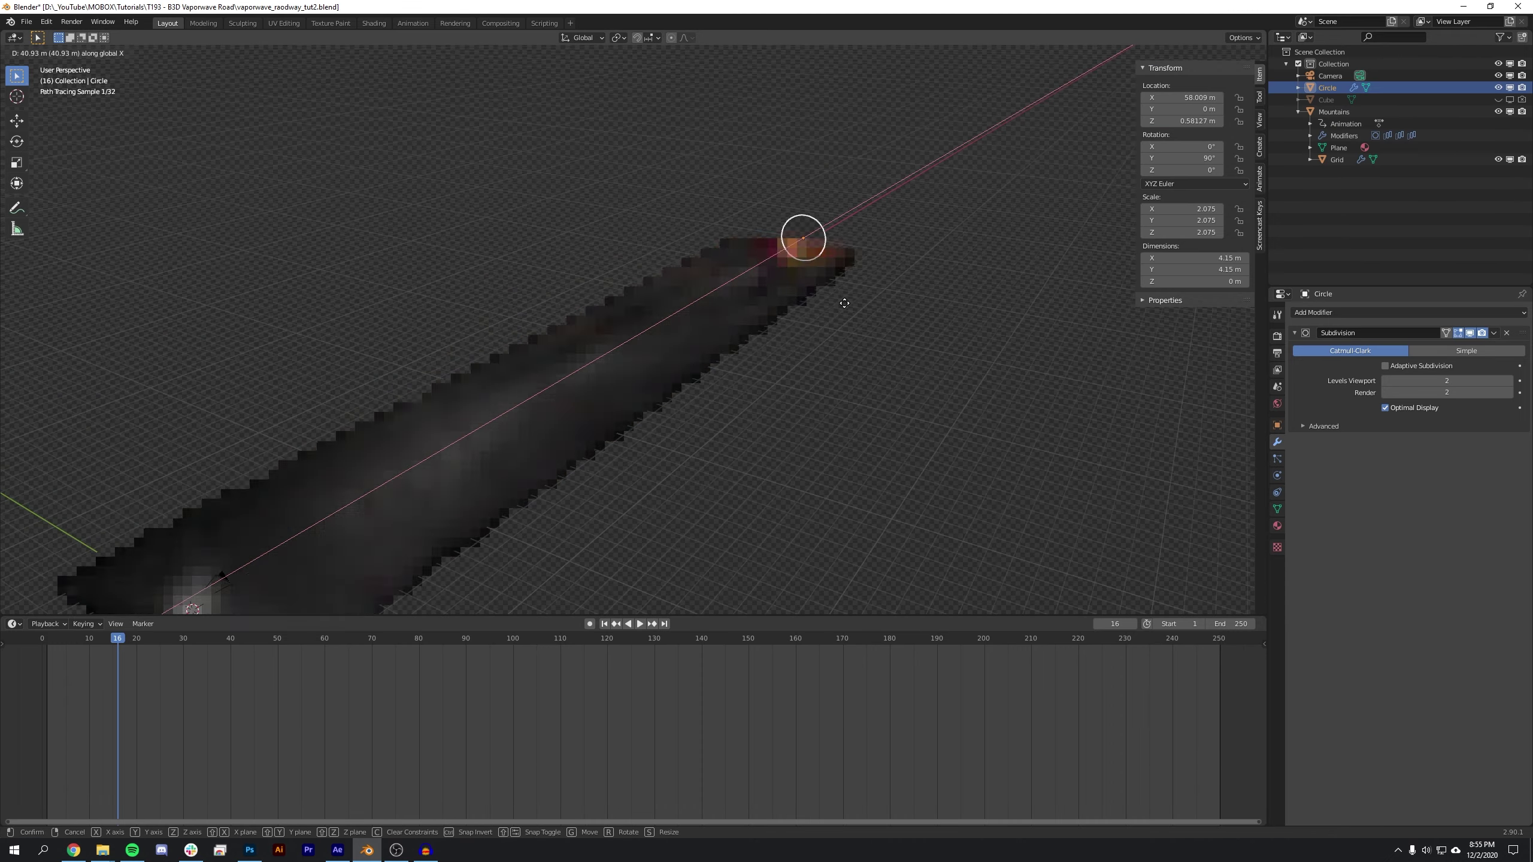
click(838, 305)
In the camera view, scale the sun circle up by about 4.03
click(1121, 160)
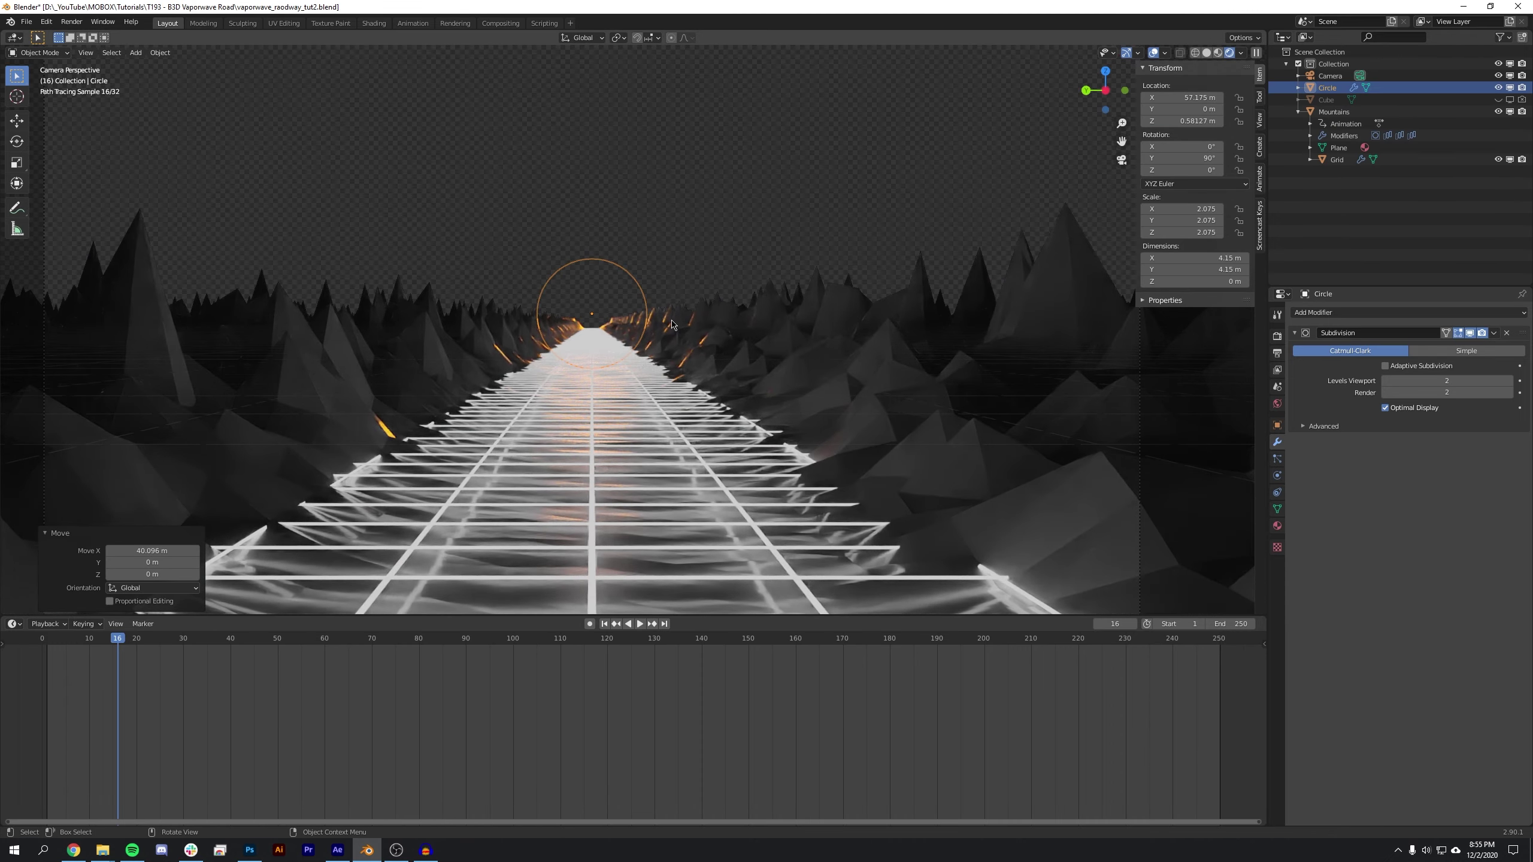
scroll(666, 330, down, 2)
key(s)
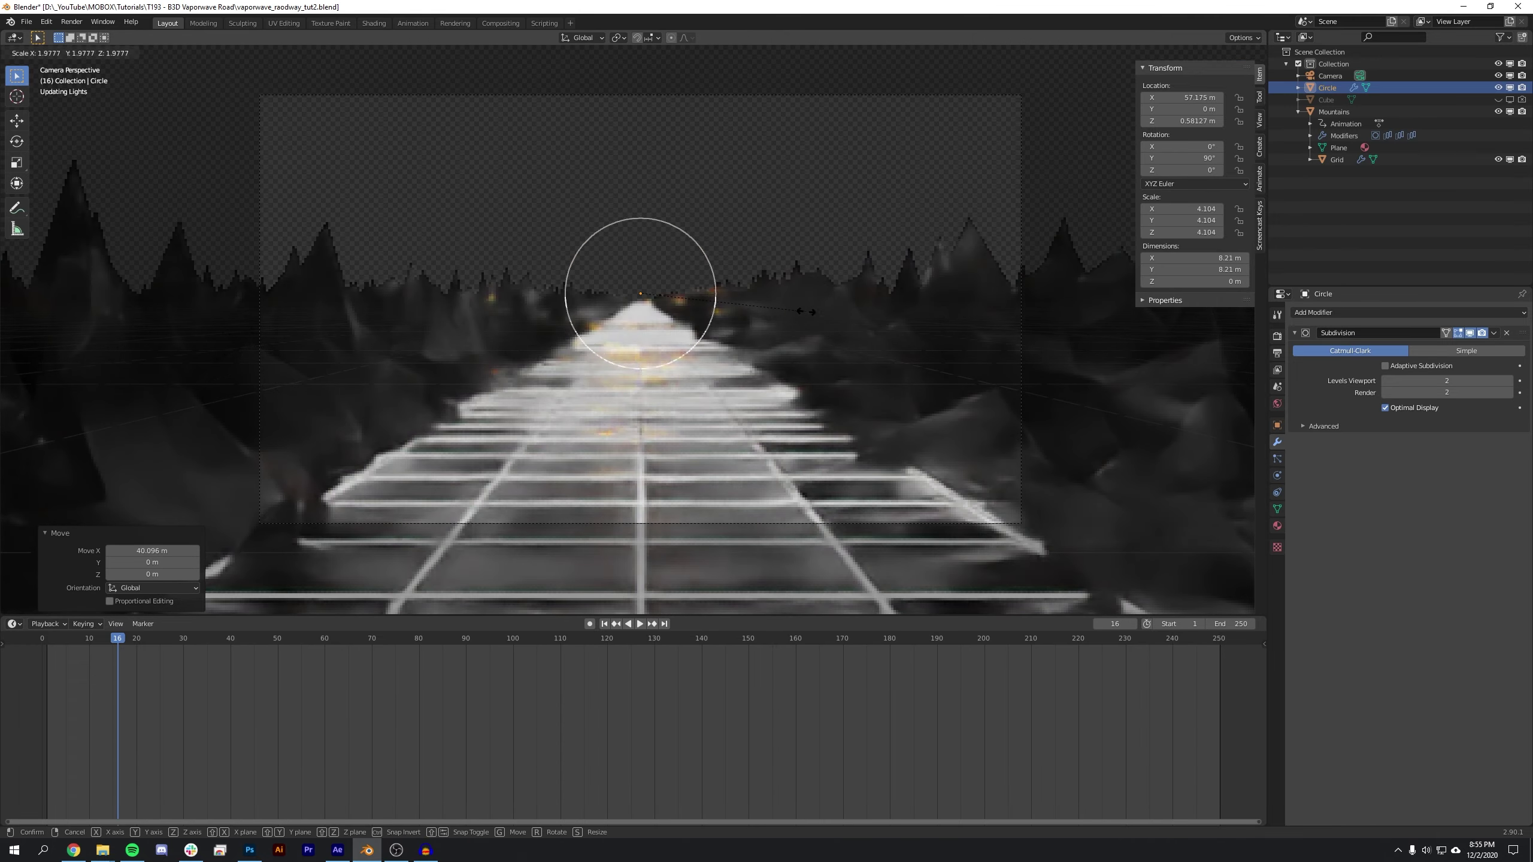
click(972, 329)
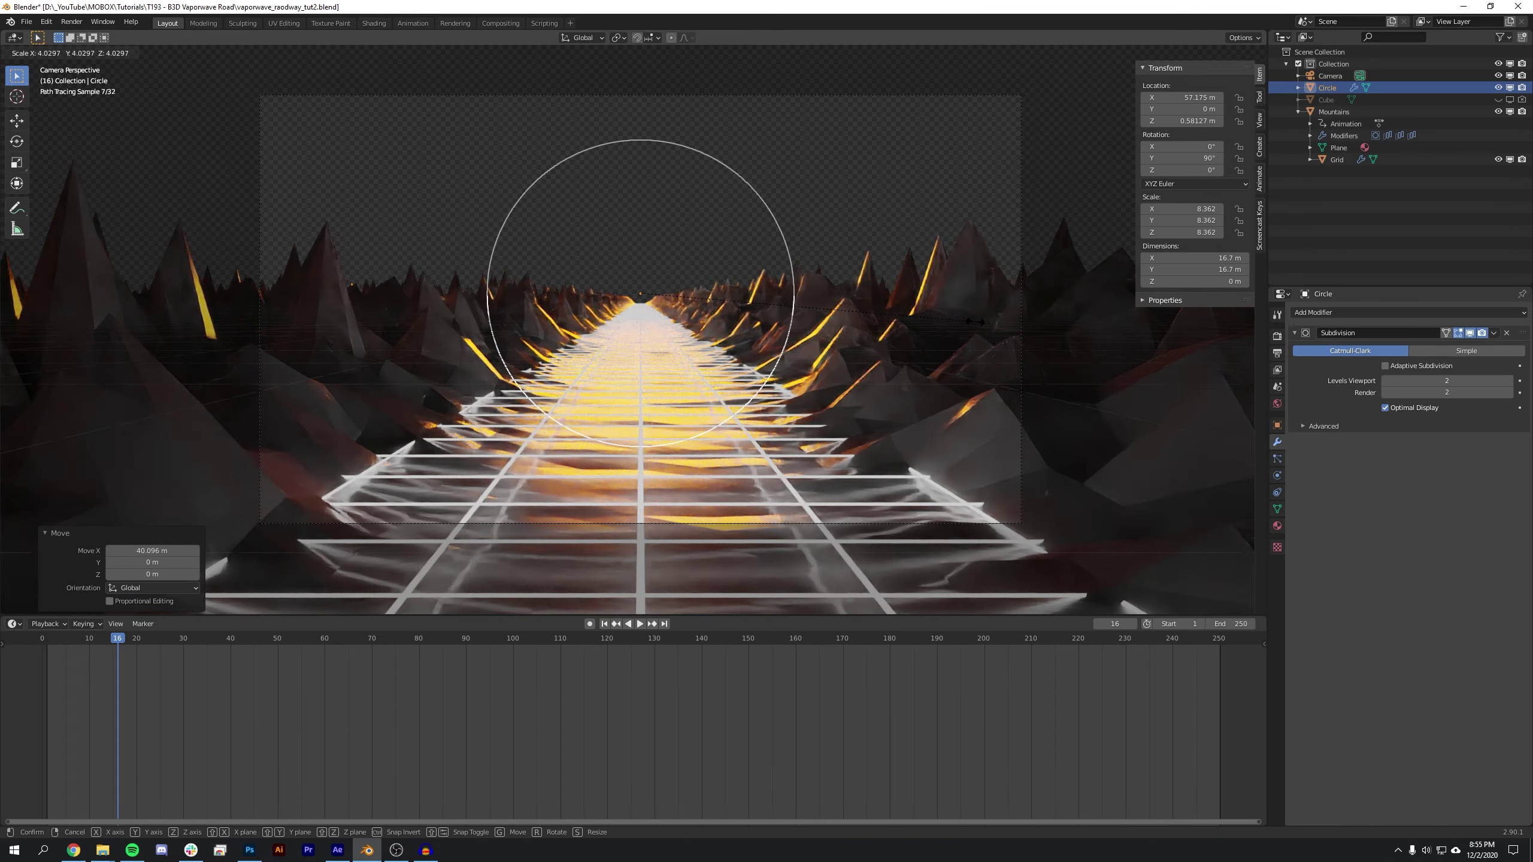
Set the emission strength of the sun circle's material to 50
click(1278, 527)
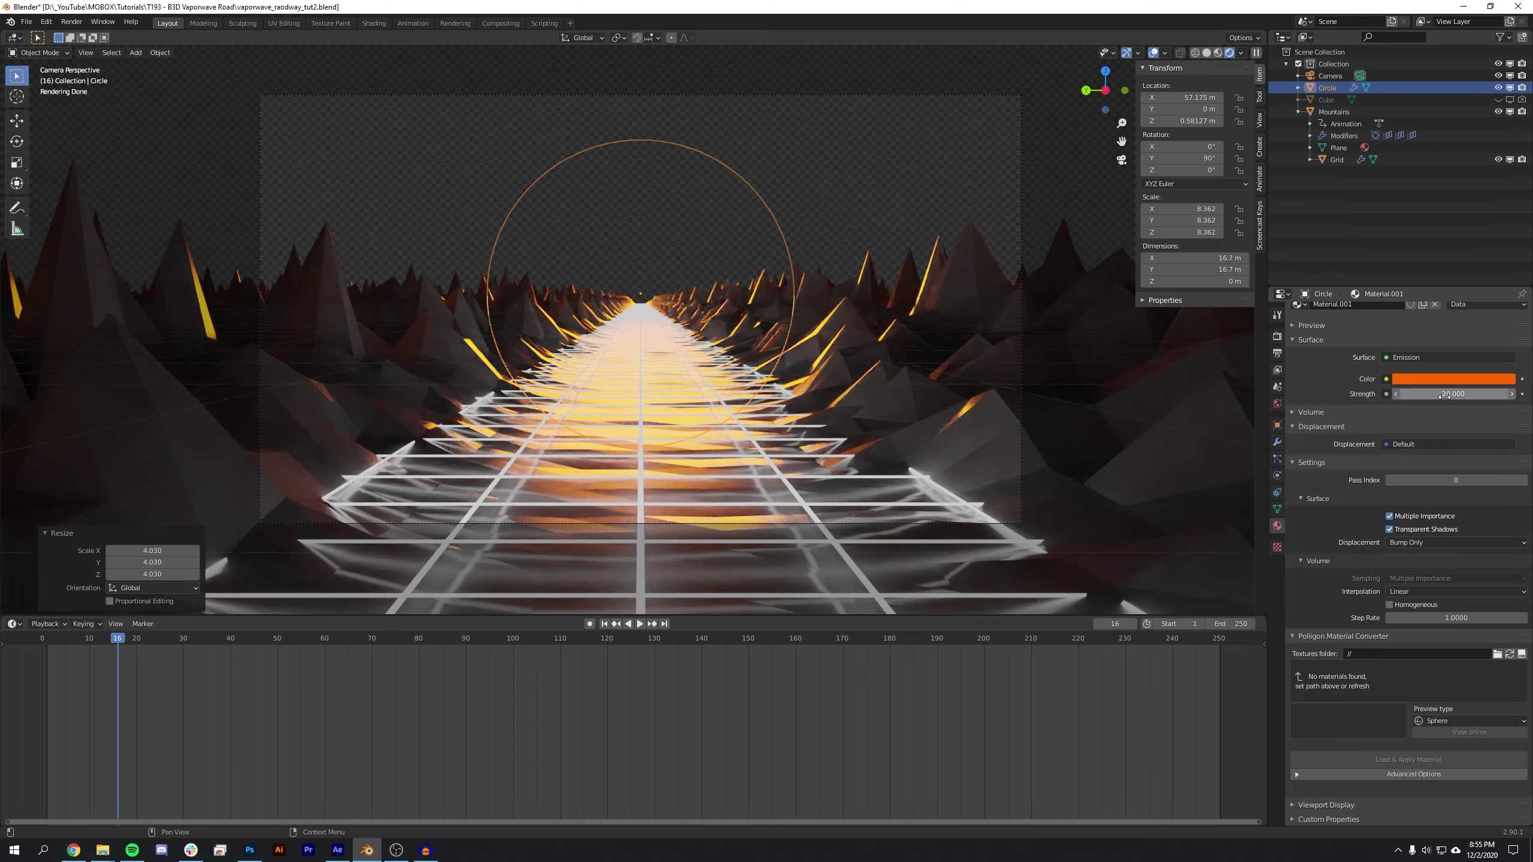
text(50)
key(Return)
click(966, 320)
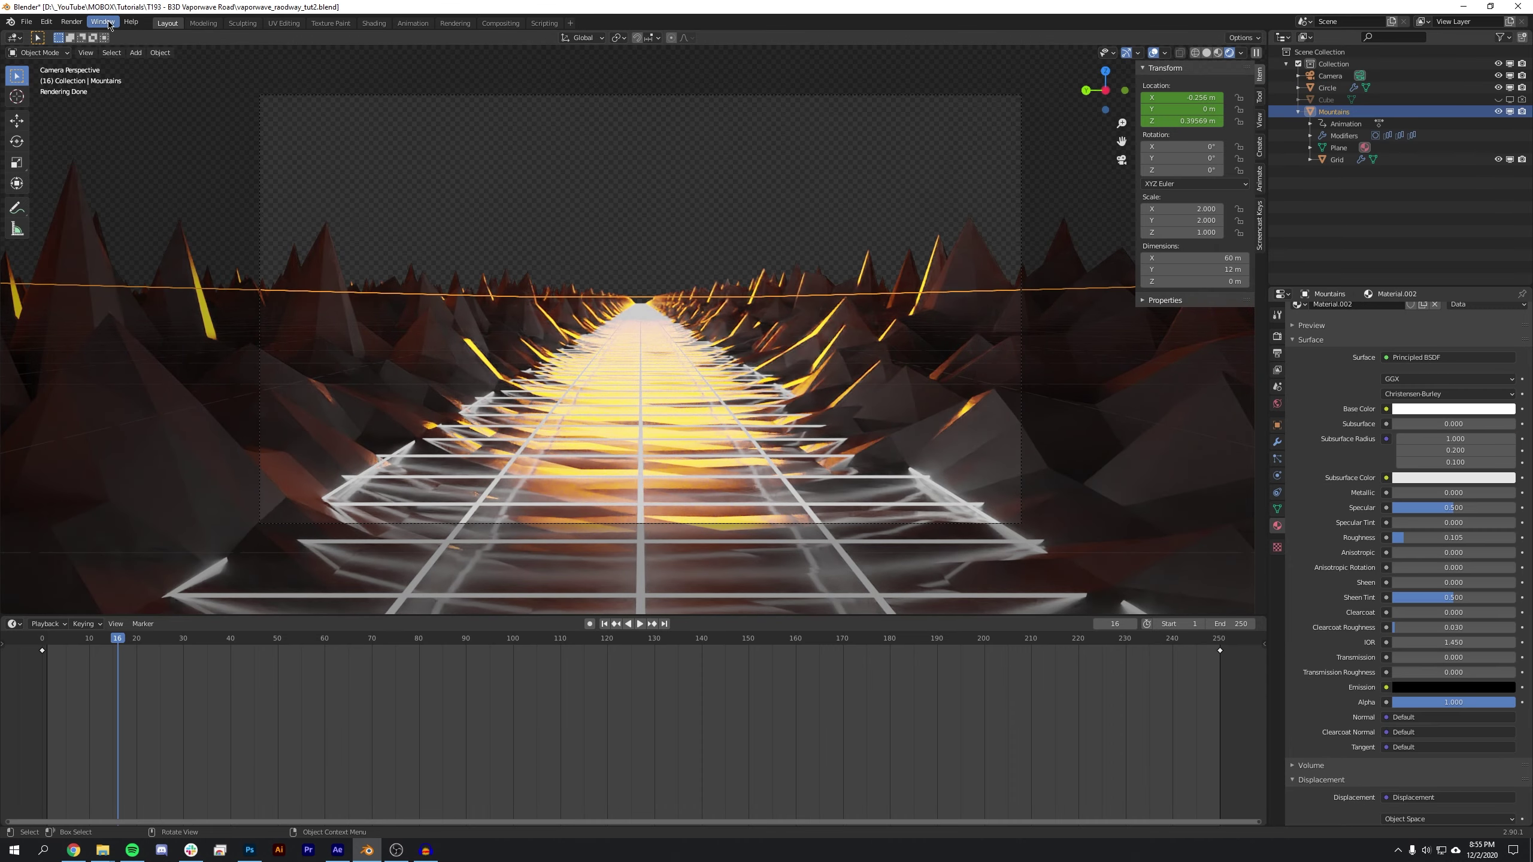
Render a still image of frame 16 to check the extended road, and close the render window
click(71, 21)
click(91, 34)
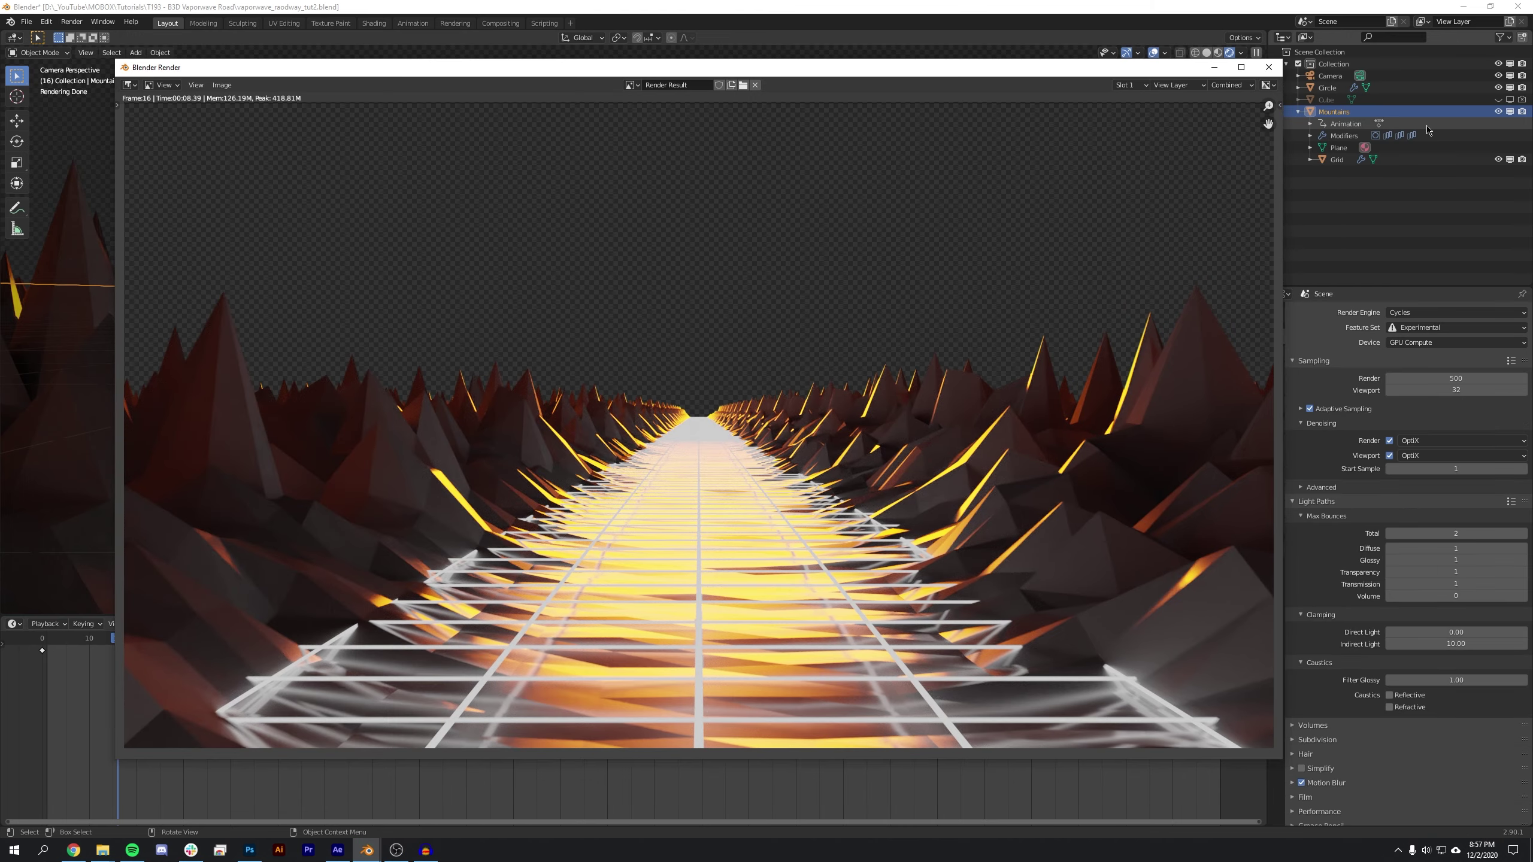
click(1269, 67)
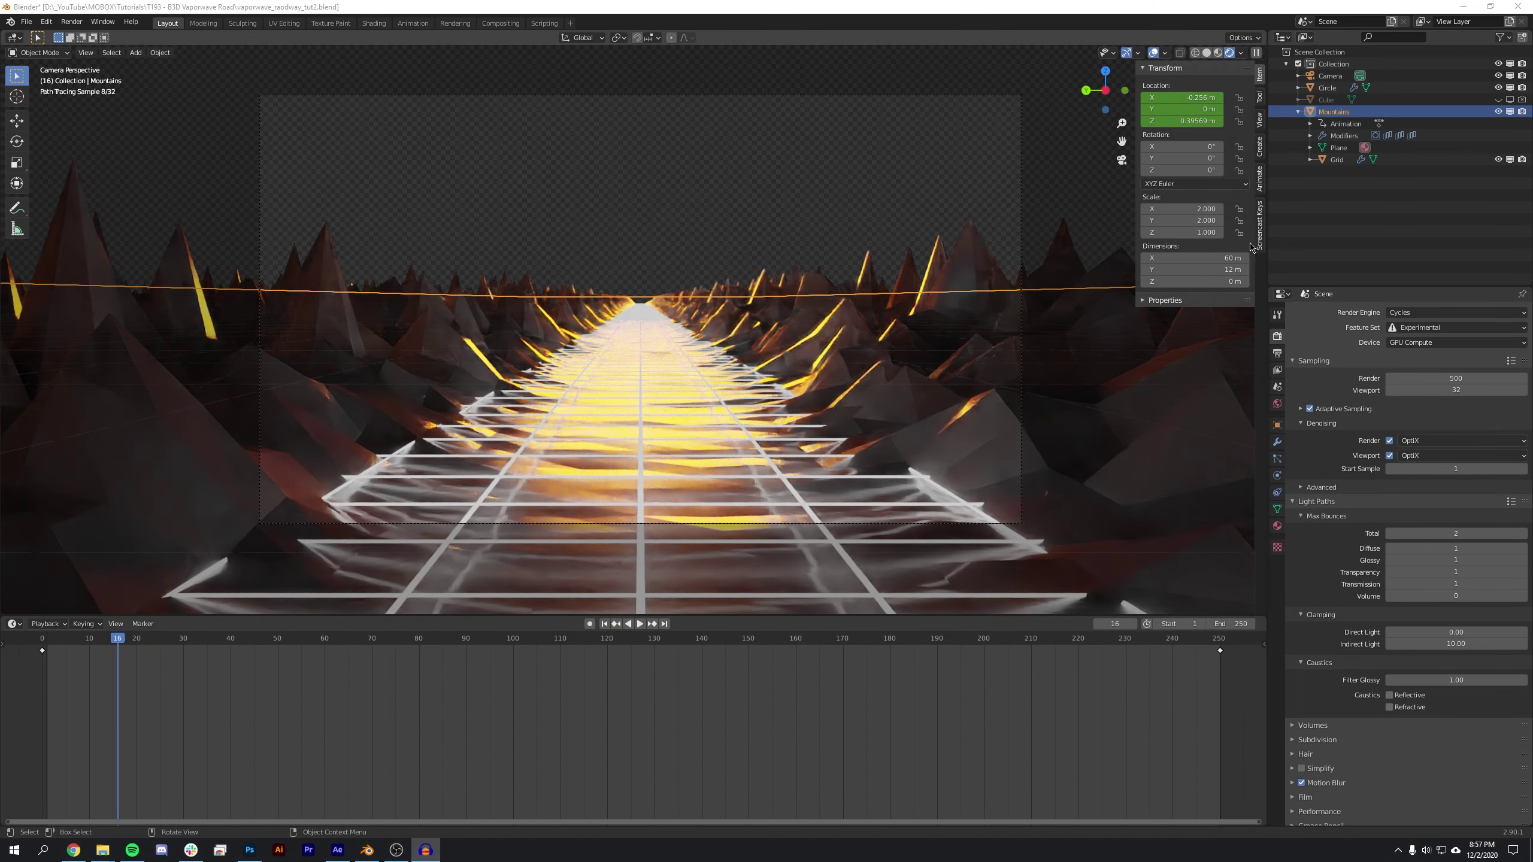
Set the output folder to F:\temp\vaporwave_endless_tutorial_3\ and render the animation
click(1277, 354)
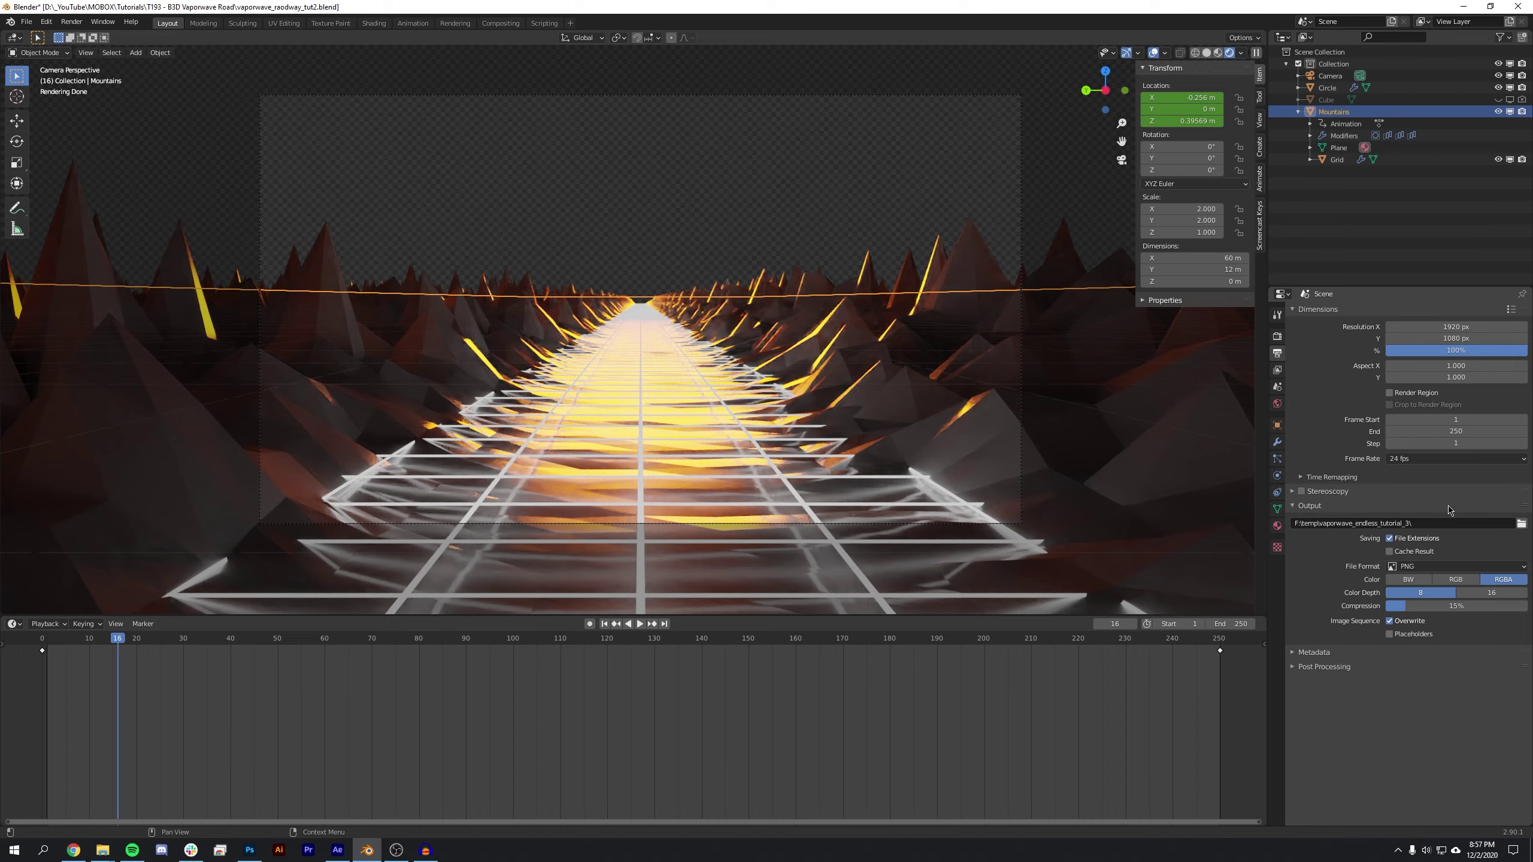
click(1523, 524)
click(562, 229)
click(1122, 660)
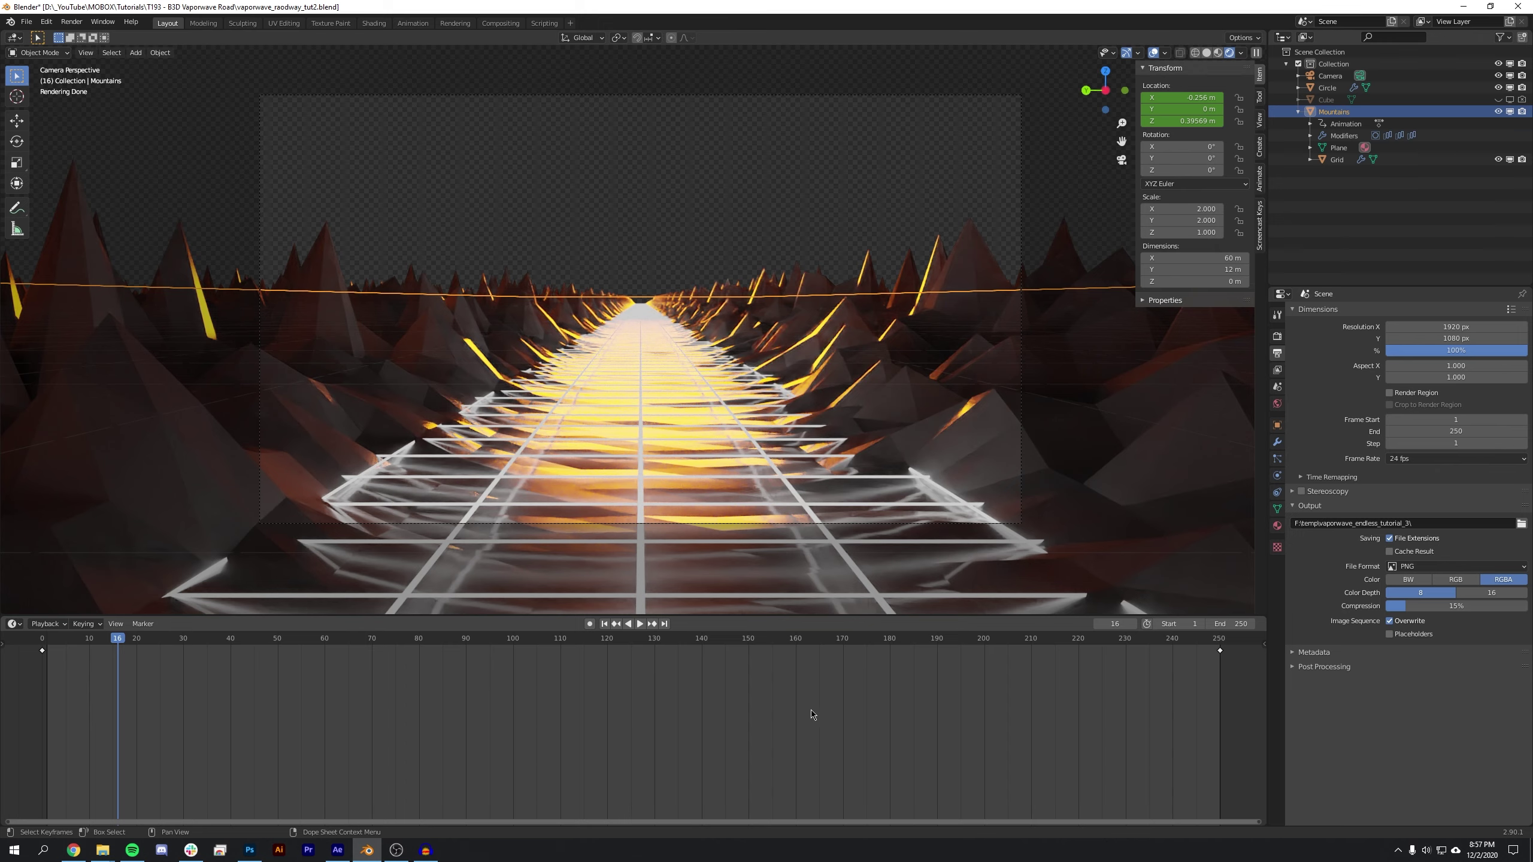
click(72, 21)
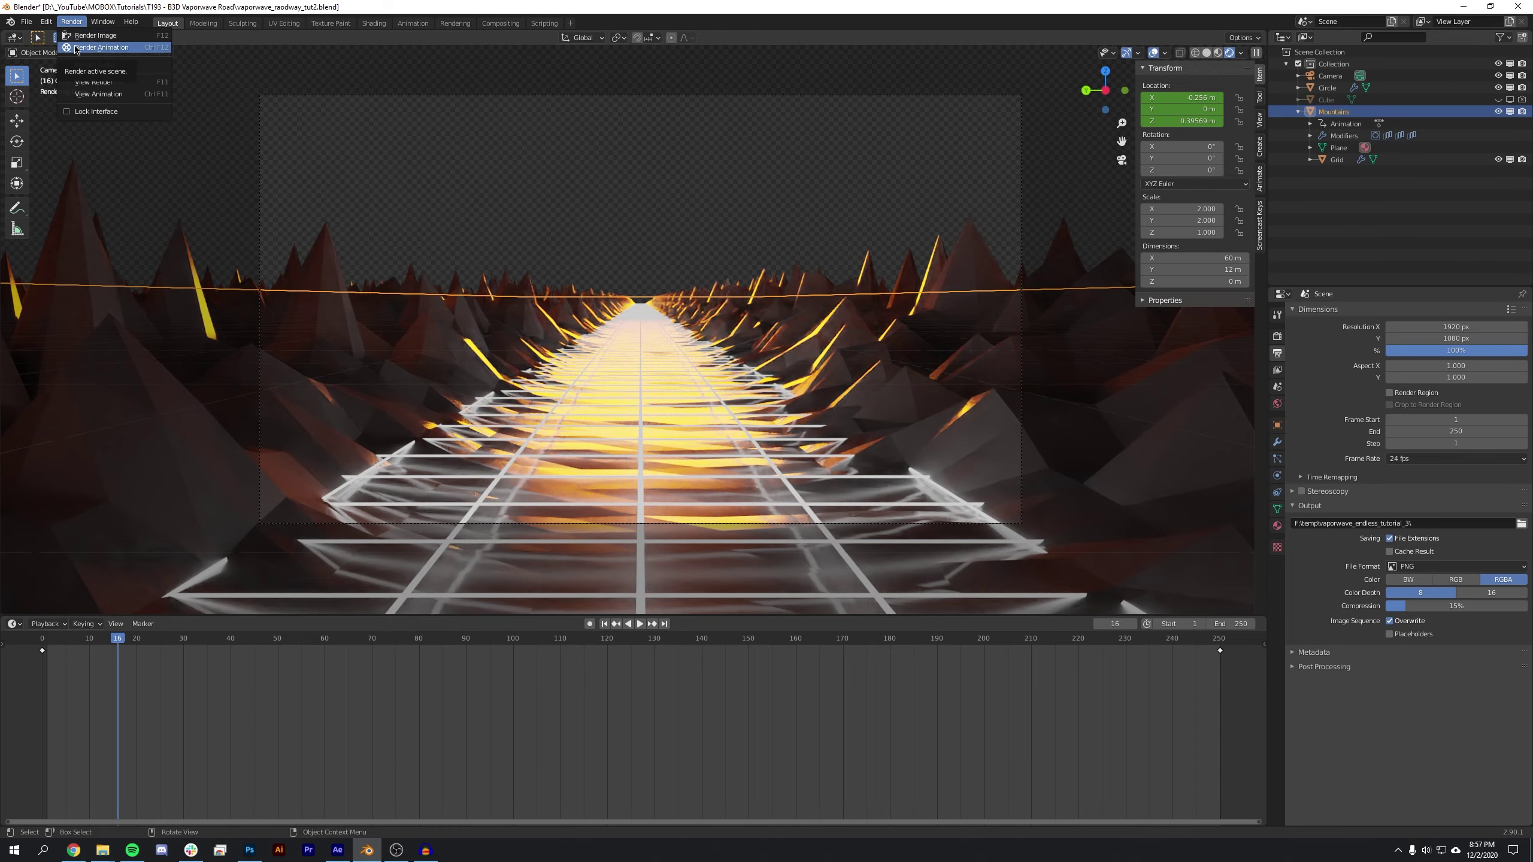
click(75, 48)
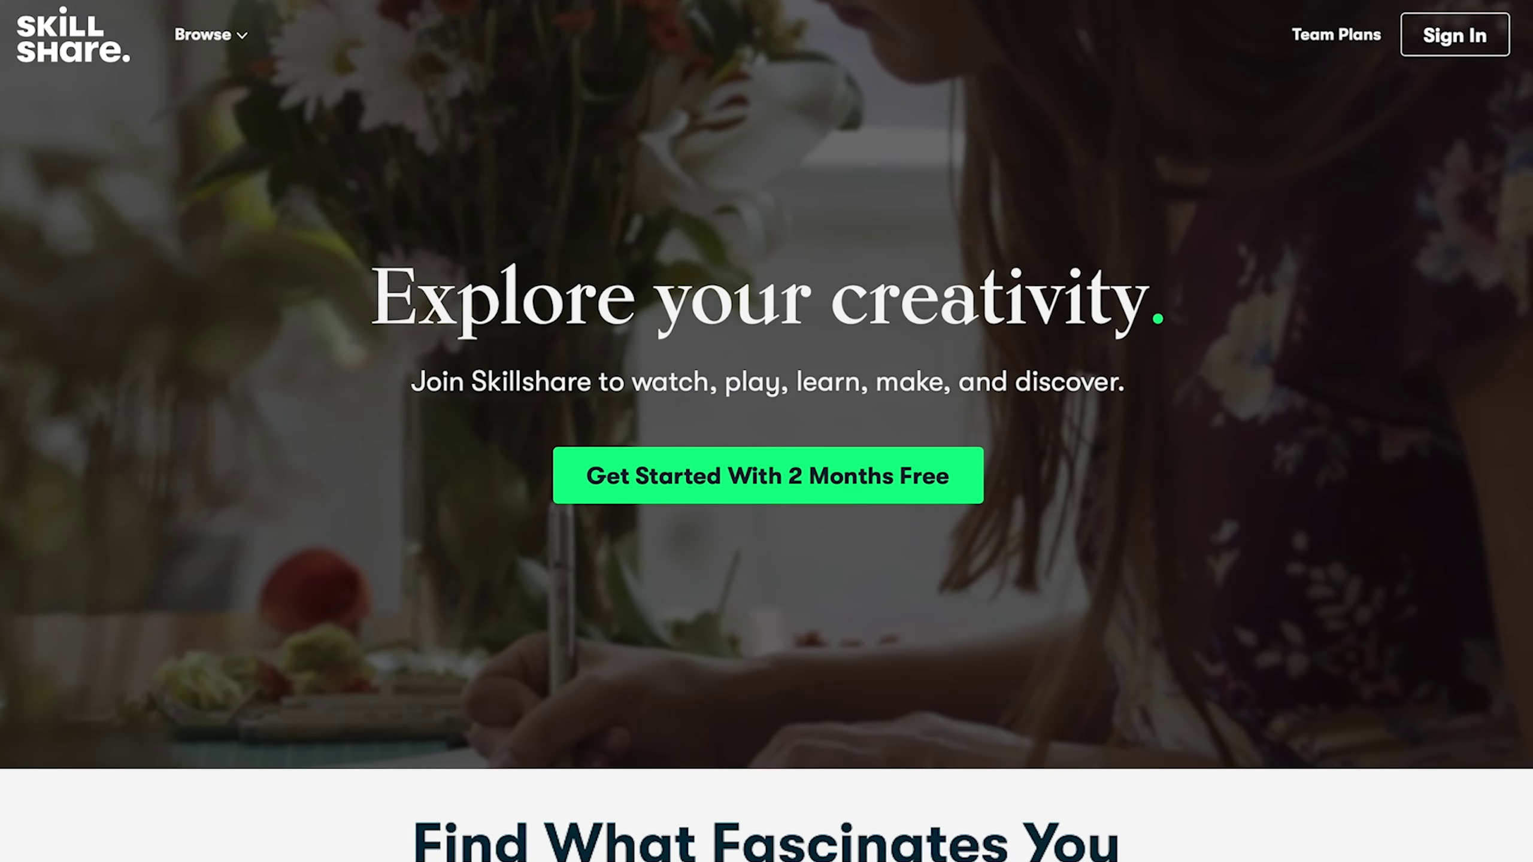
Look through the Skillshare home page, then the Botanical Illustration class and its student projects
scroll(767, 432, down, 8)
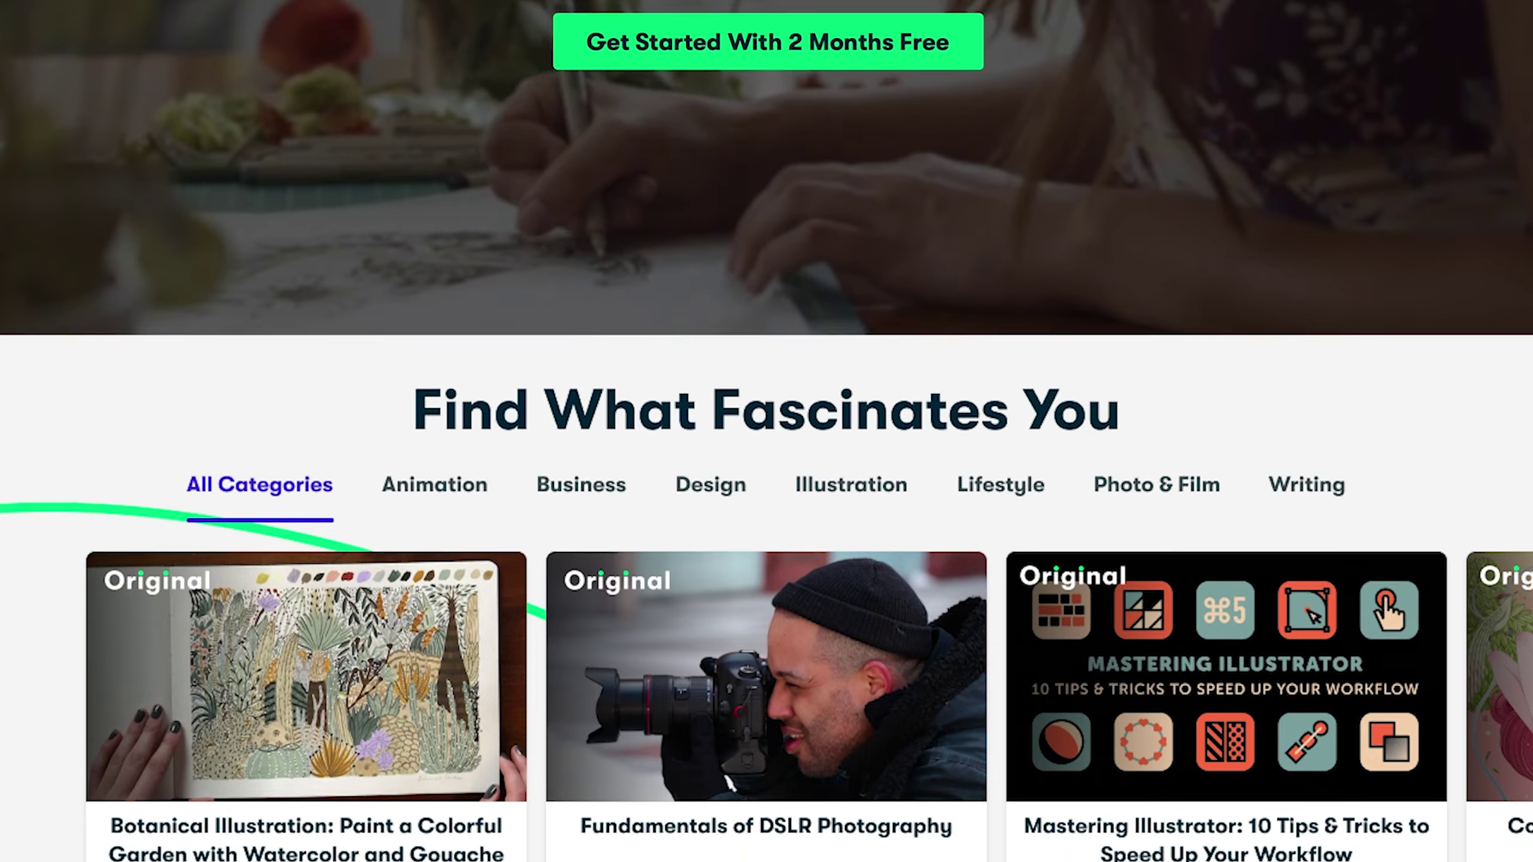
scroll(766, 432, down, 3)
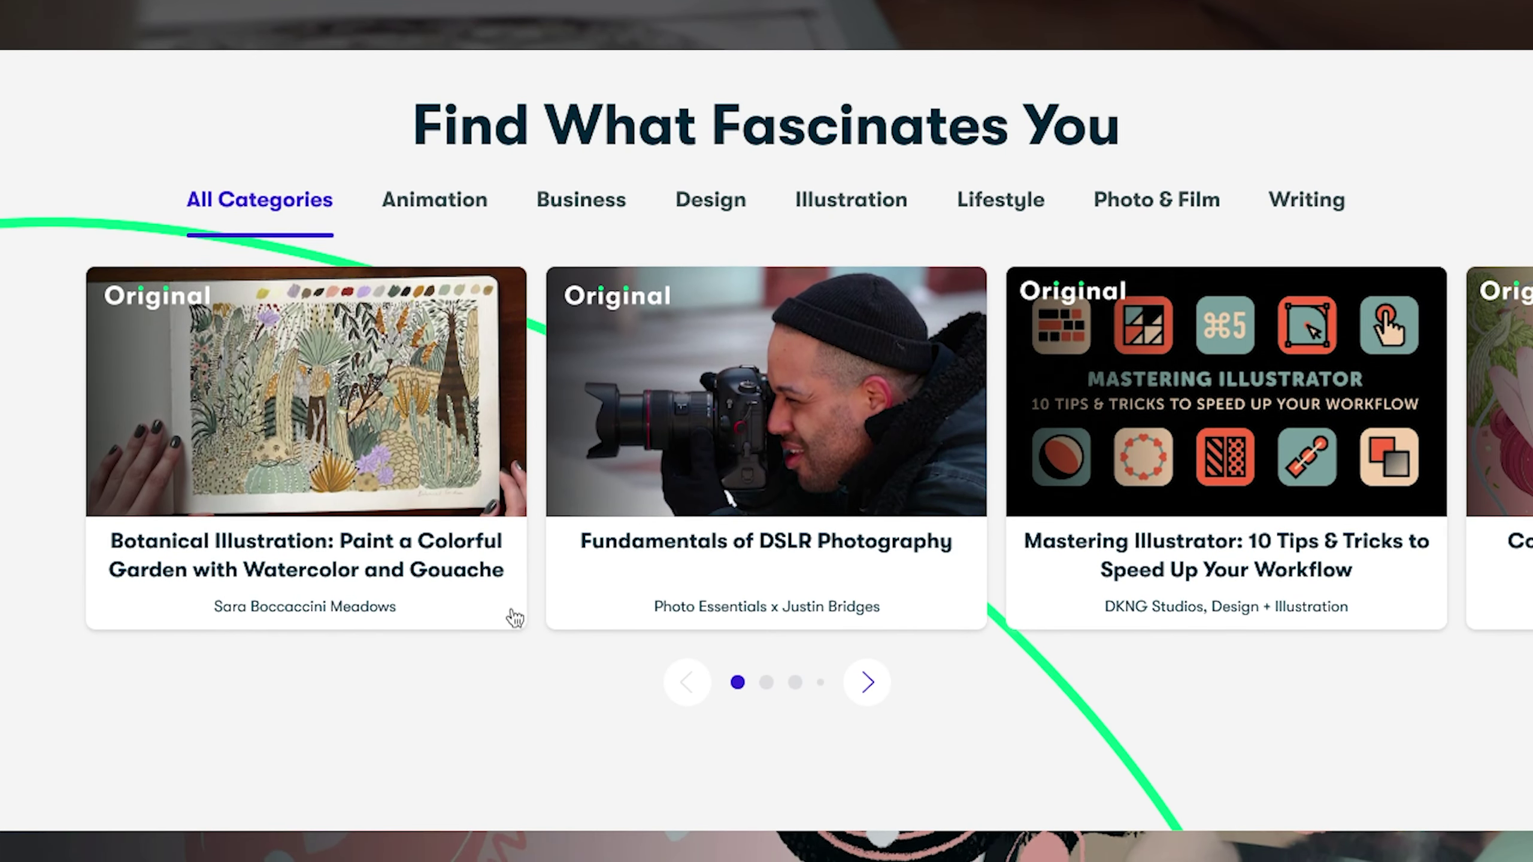
mouse_move(383, 451)
click(356, 420)
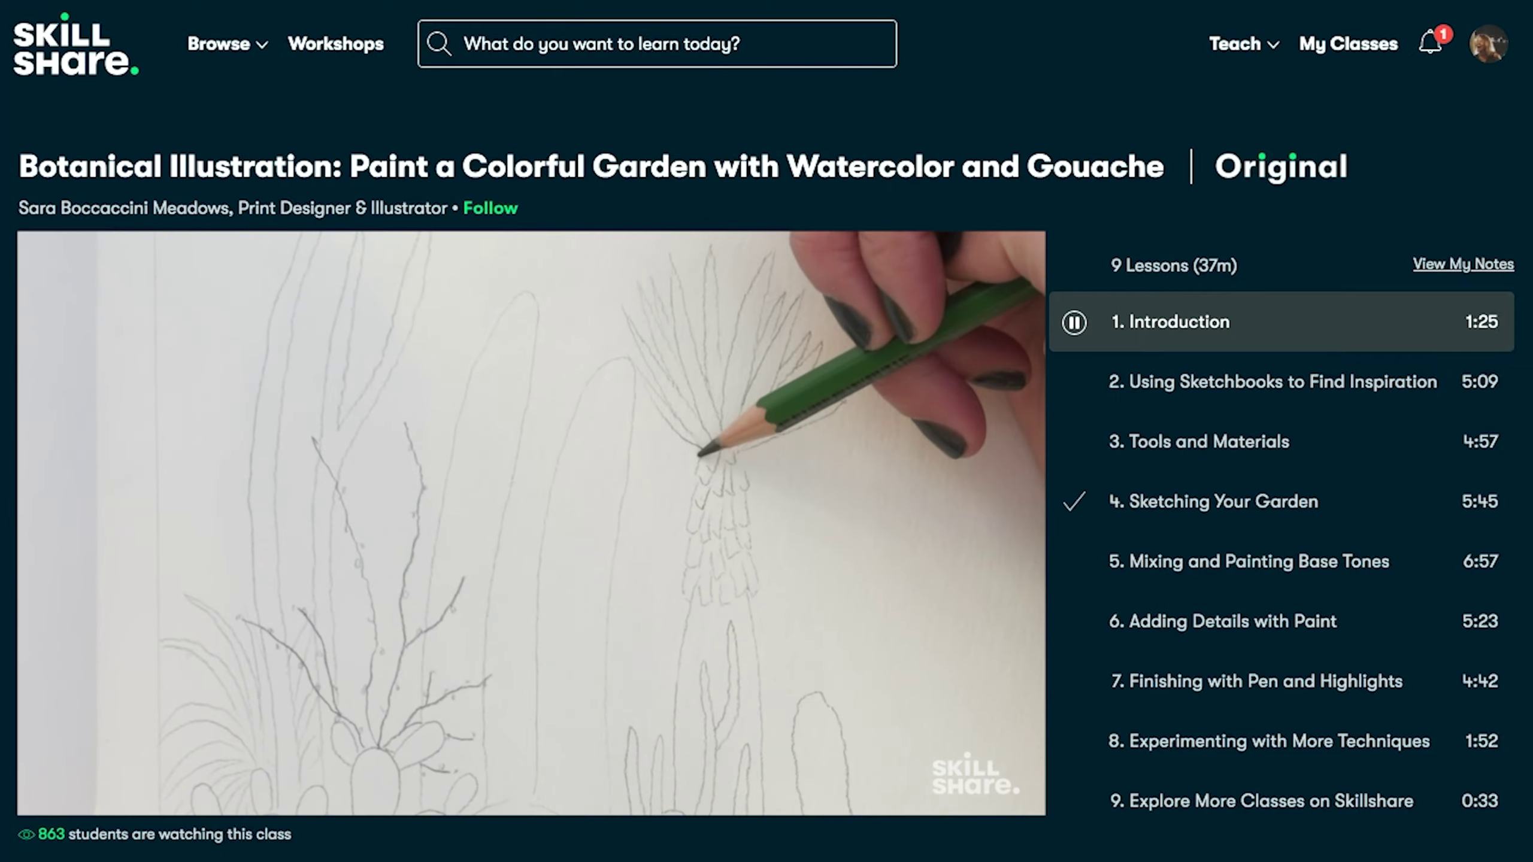
scroll(766, 431, down, 5)
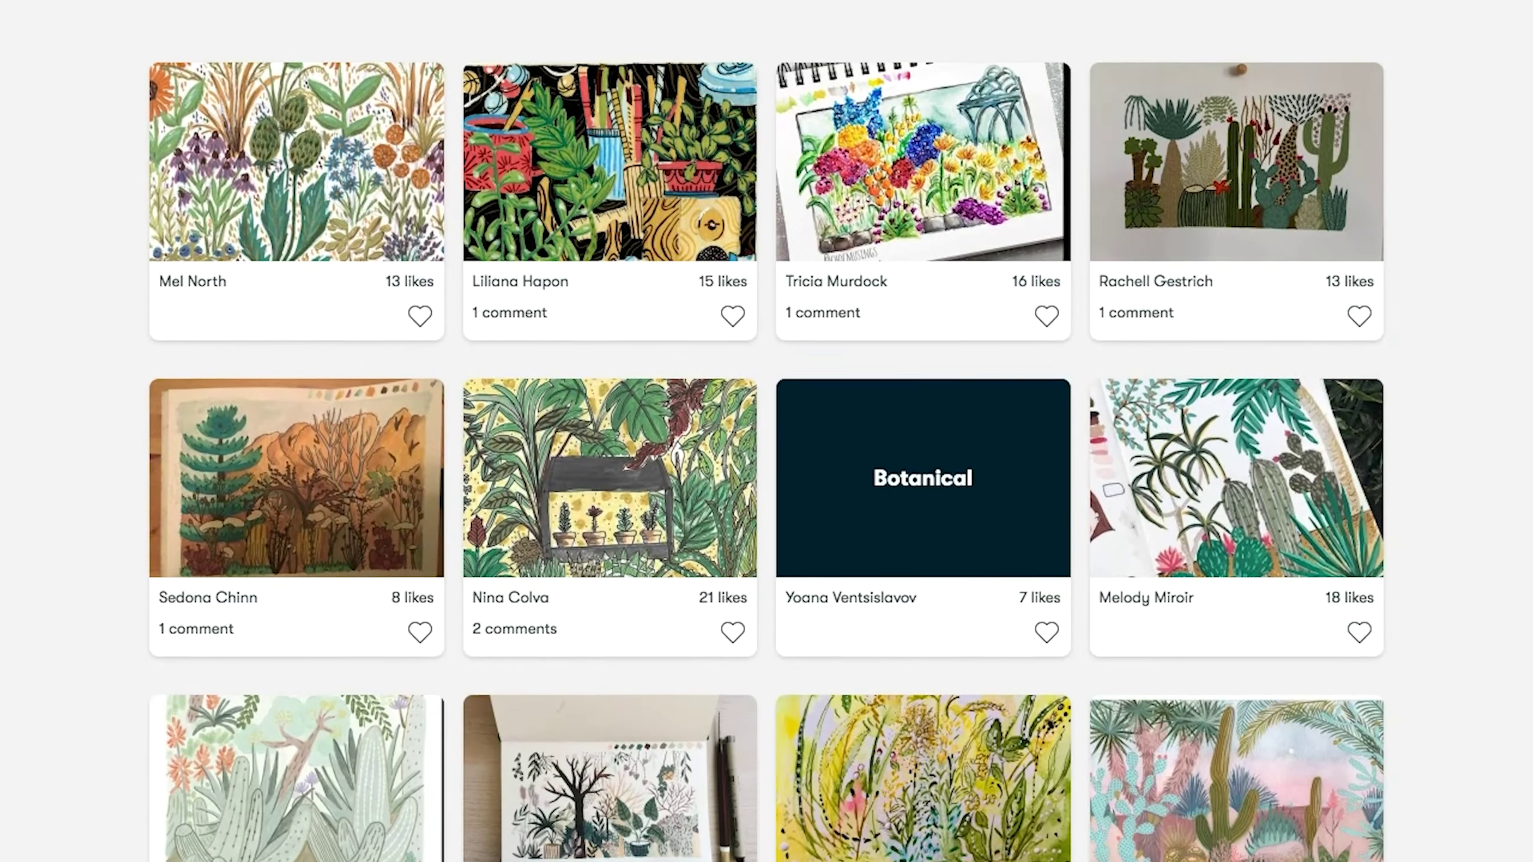
scroll(767, 431, down, 5)
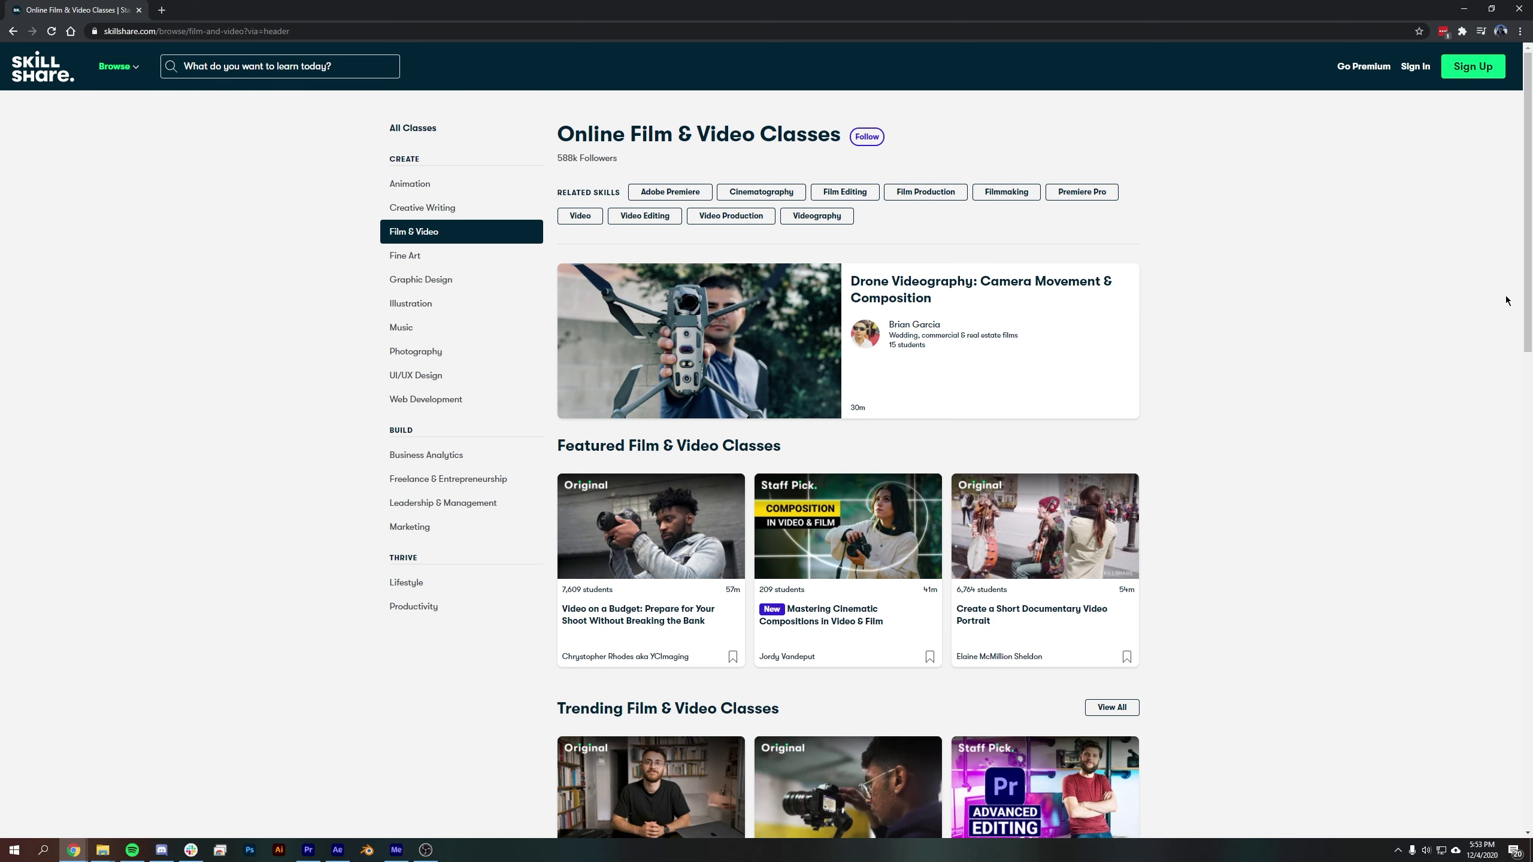
Look through Skillshare's Film & Video classes and the lesson list of the modern 3D house course for Blender
drag(1528, 109, 1522, 135)
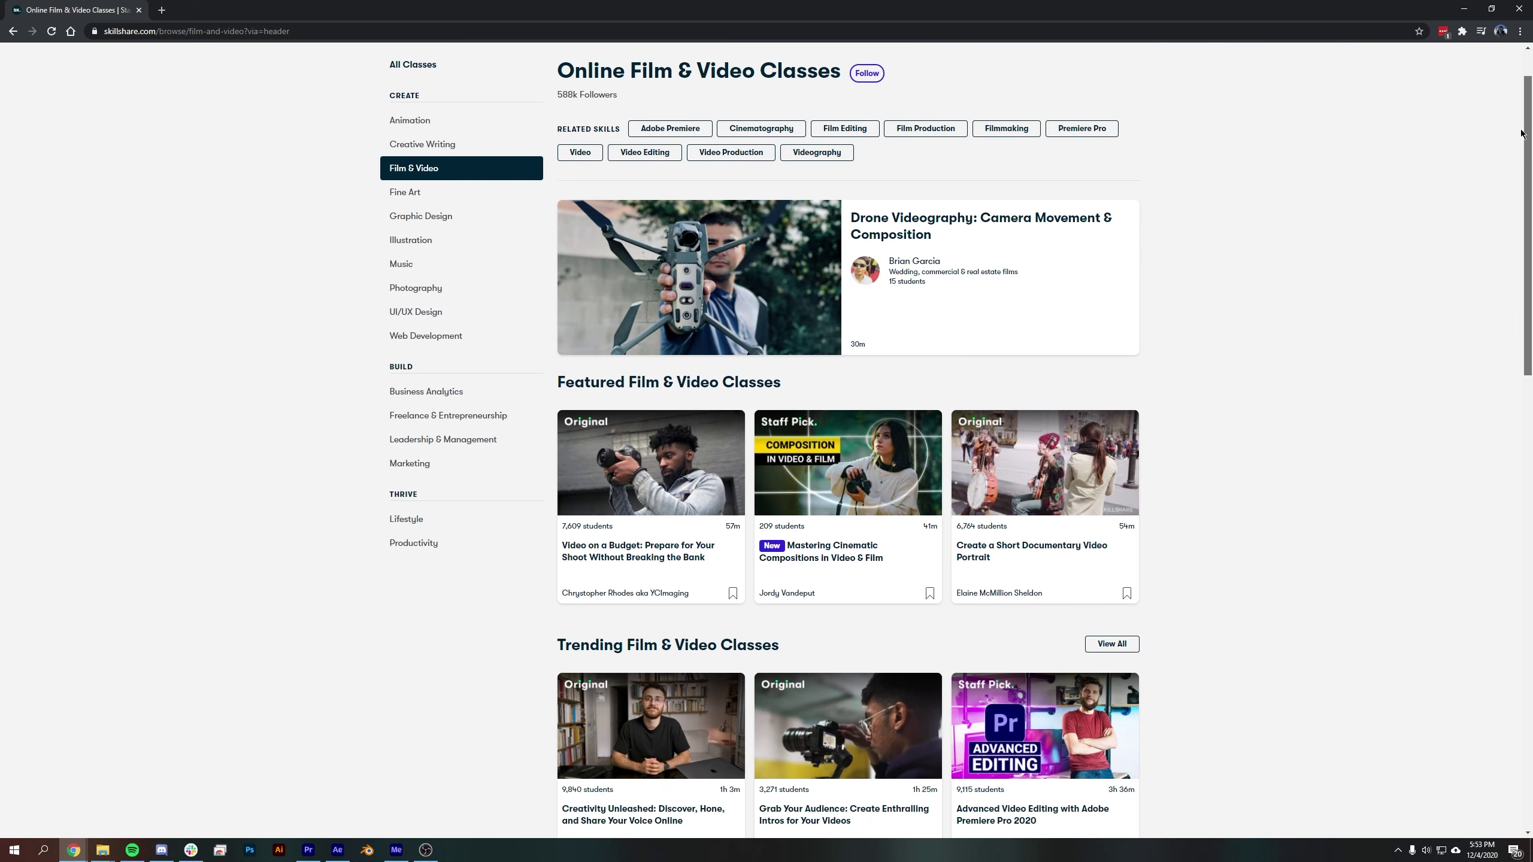
scroll(1481, 257, down, 3)
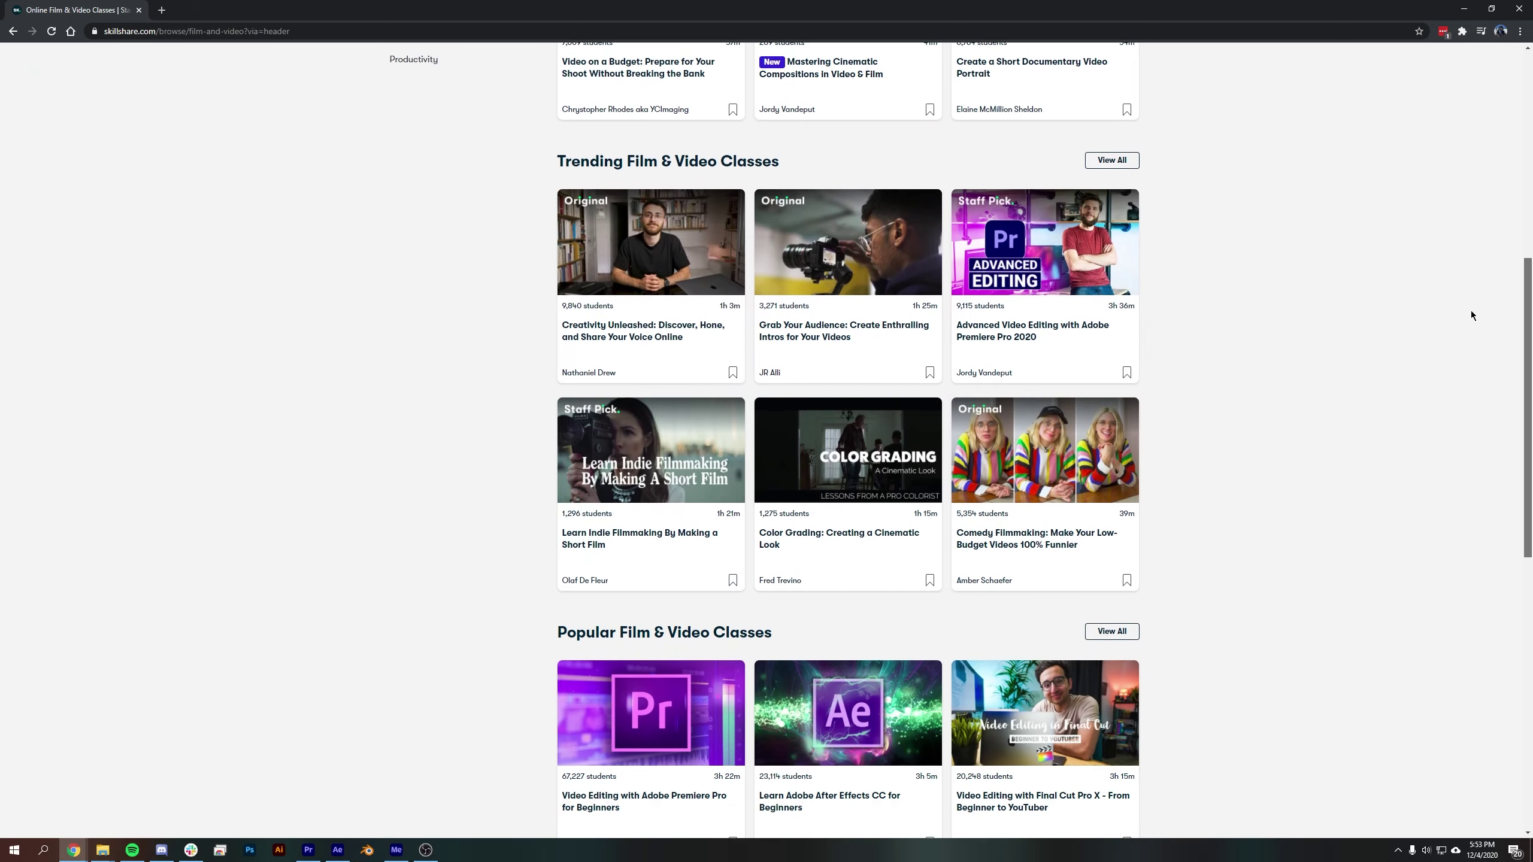
scroll(1471, 312, down, 2)
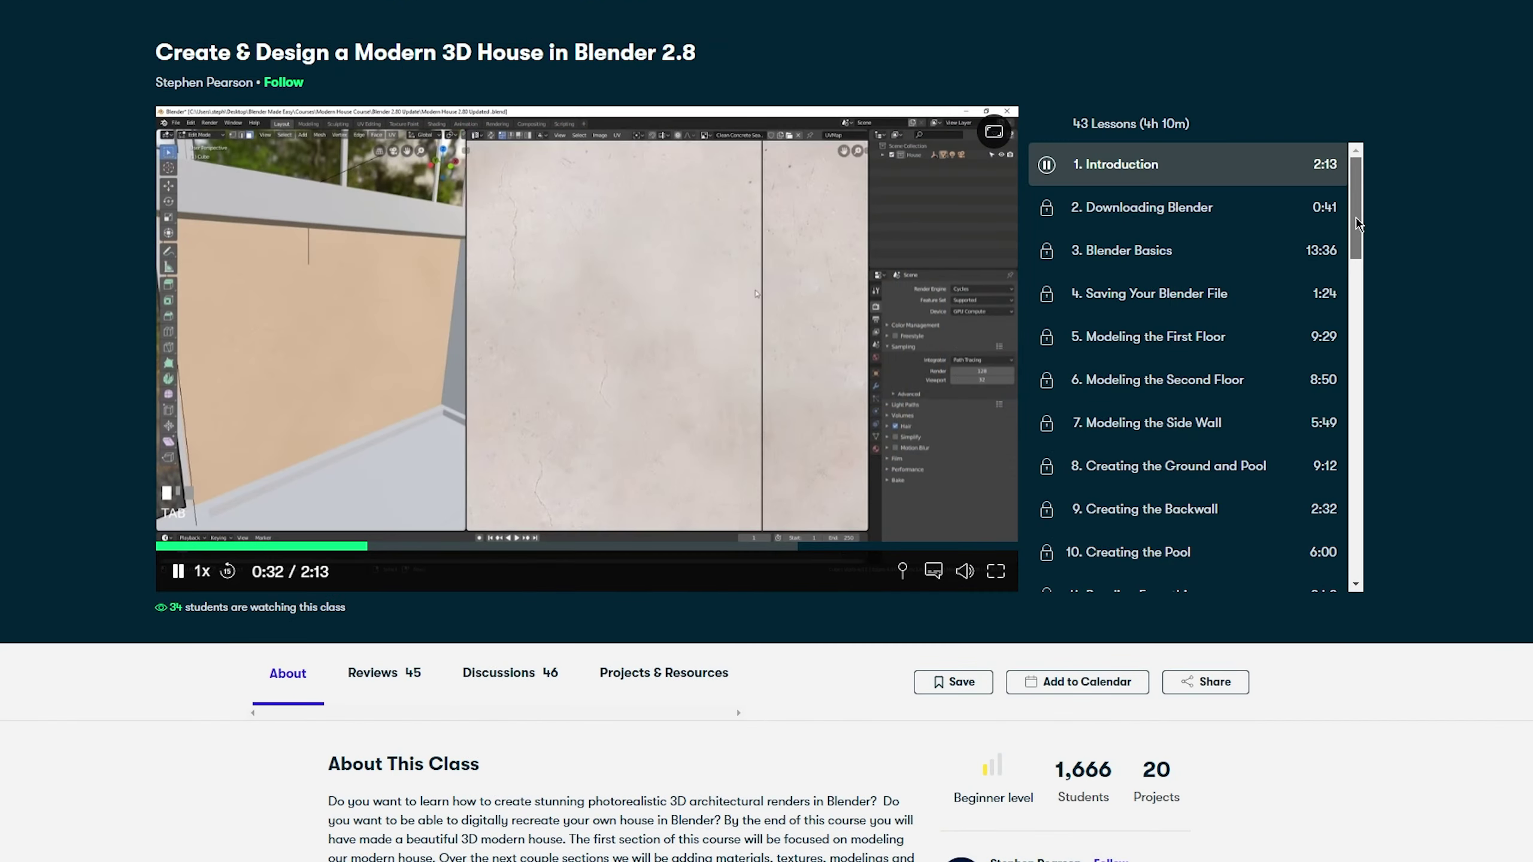
scroll(1176, 252, down, 2)
drag(1355, 234, 1345, 547)
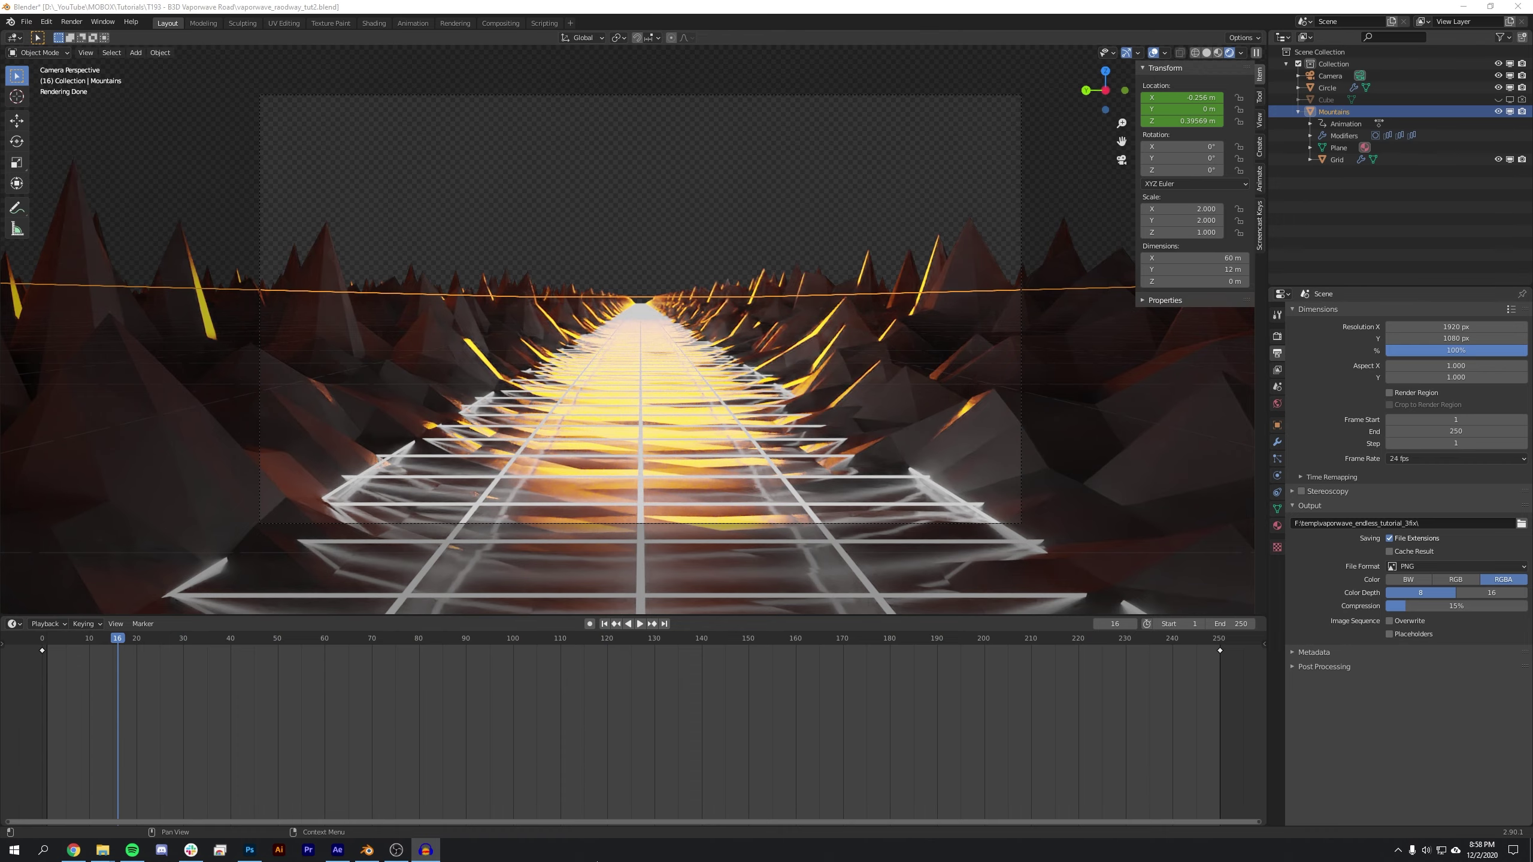
Switch to After Effects and import frames 0001.png to 0250.png from the vaporwave_endless_tutorial_3 folder as a PNG sequence
click(334, 857)
click(9, 19)
mouse_move(91, 185)
click(224, 185)
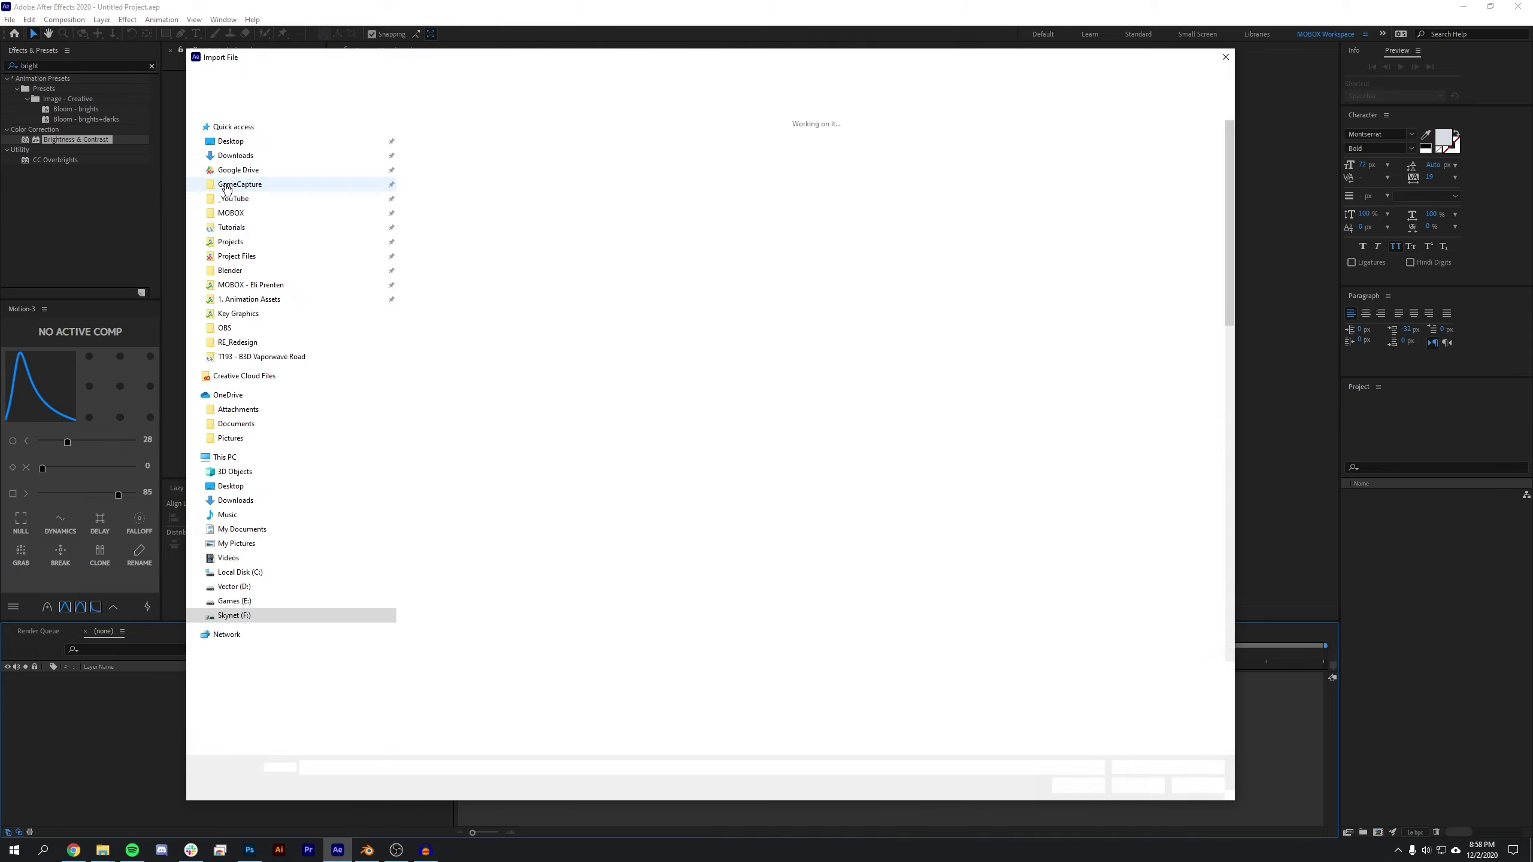
drag(1231, 137, 1261, 507)
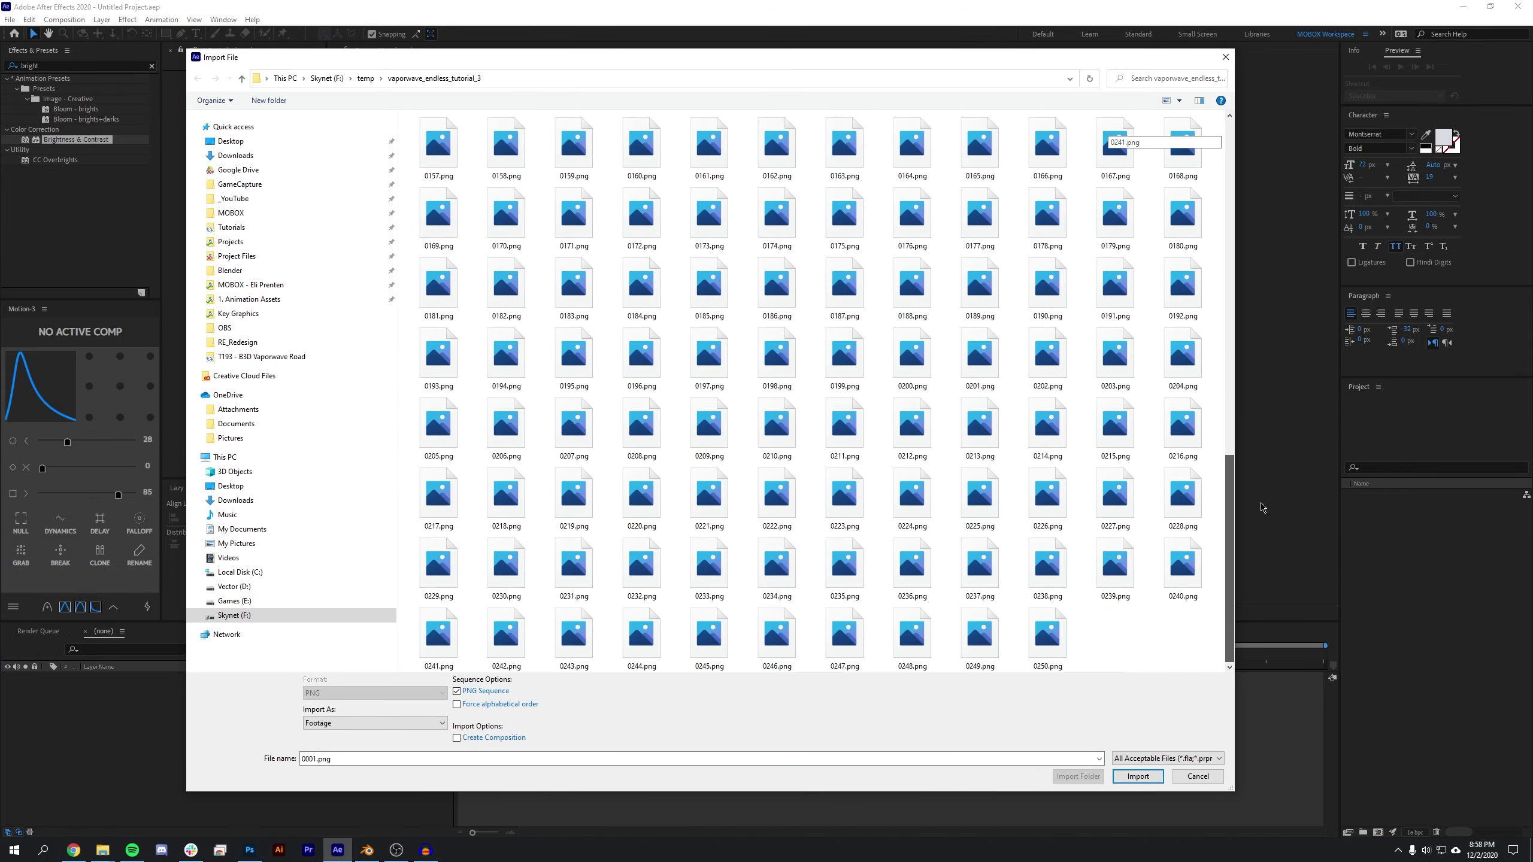
shift+click(1057, 631)
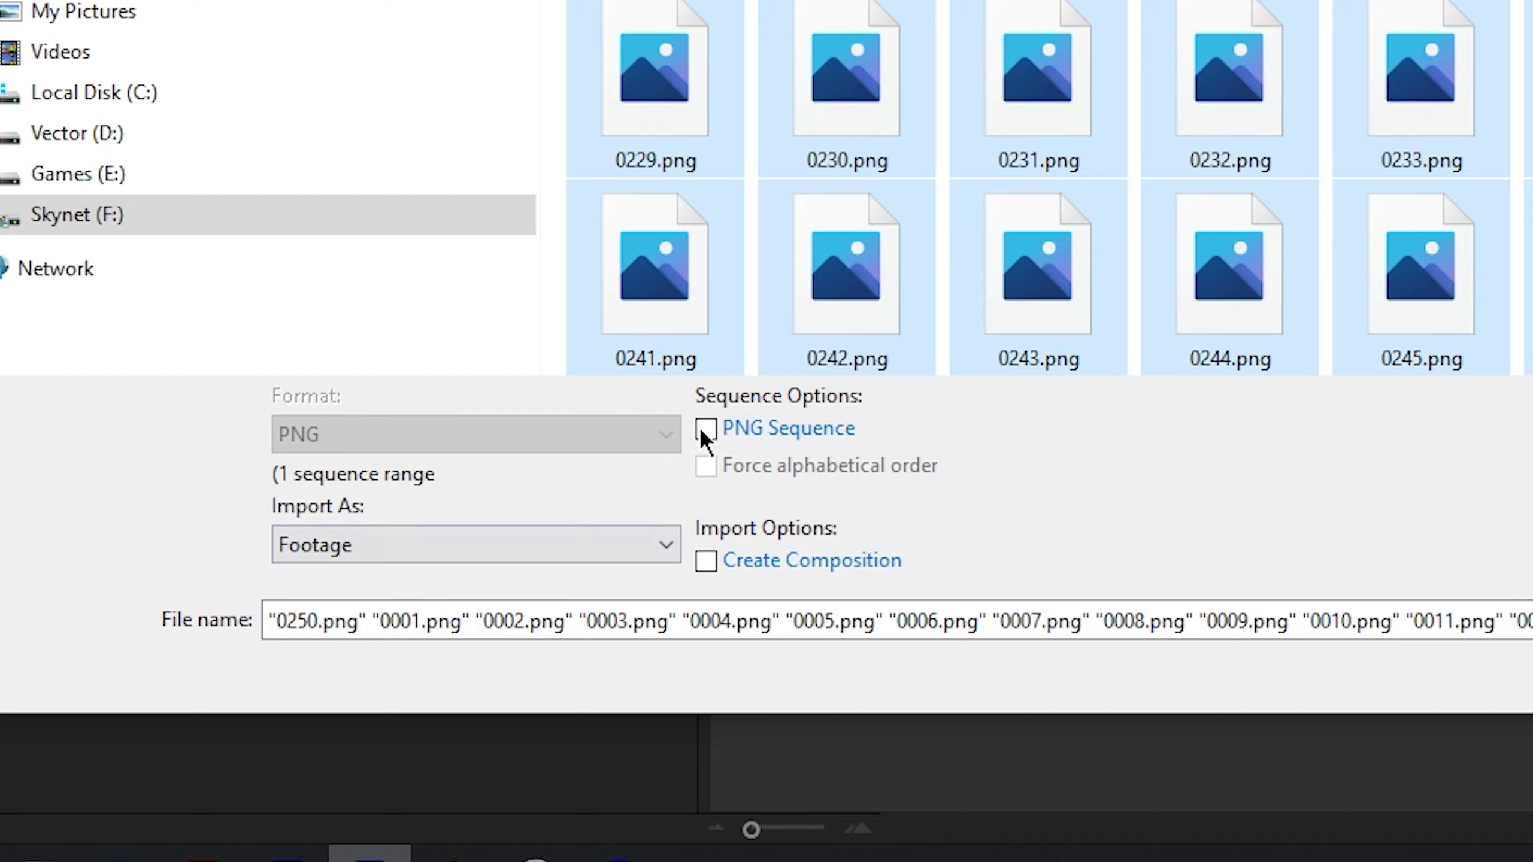
click(705, 429)
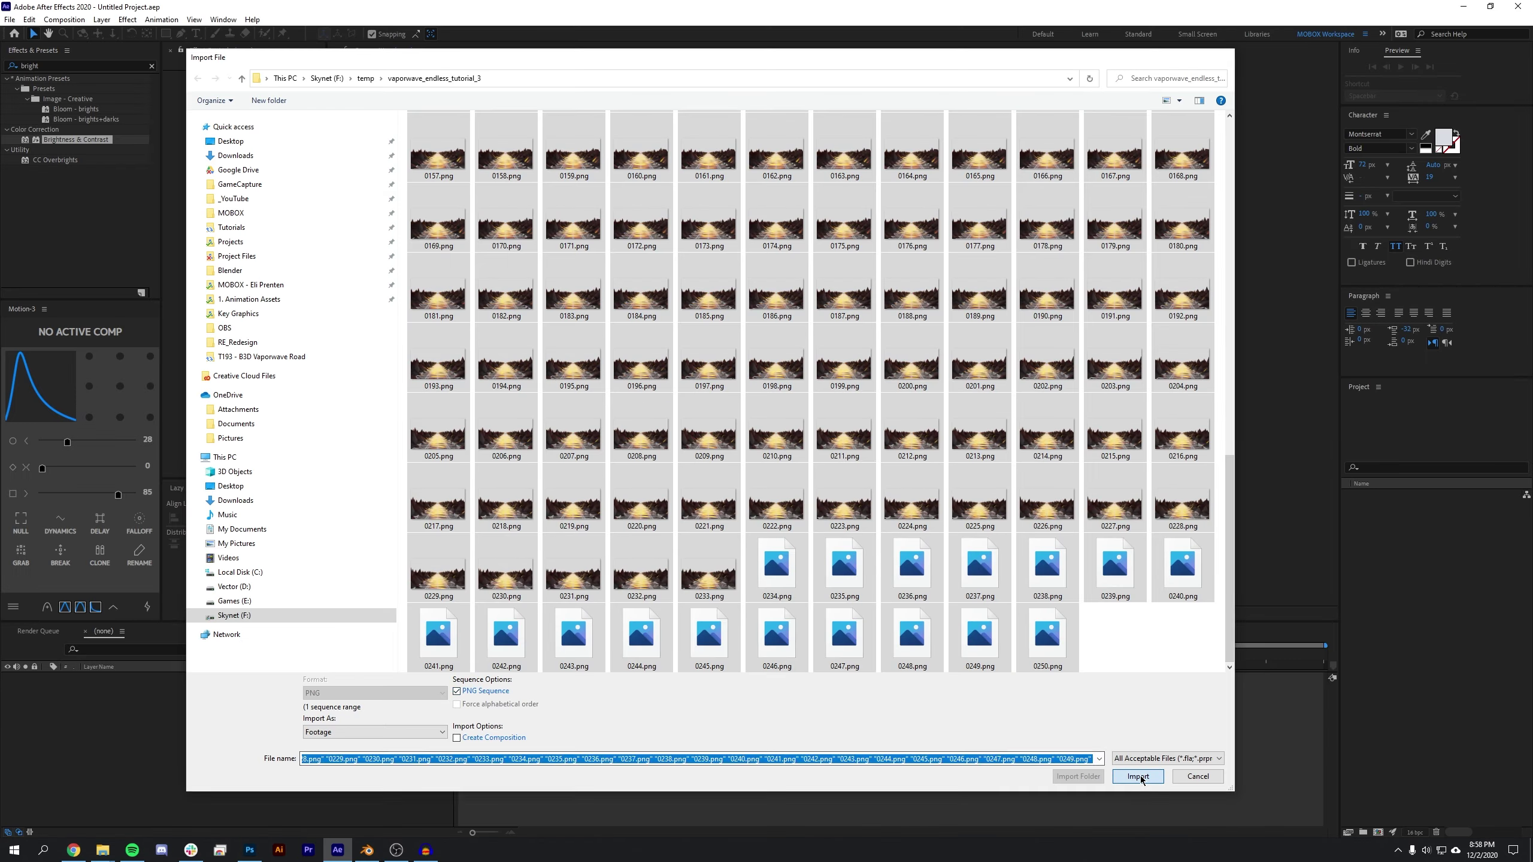
click(1139, 777)
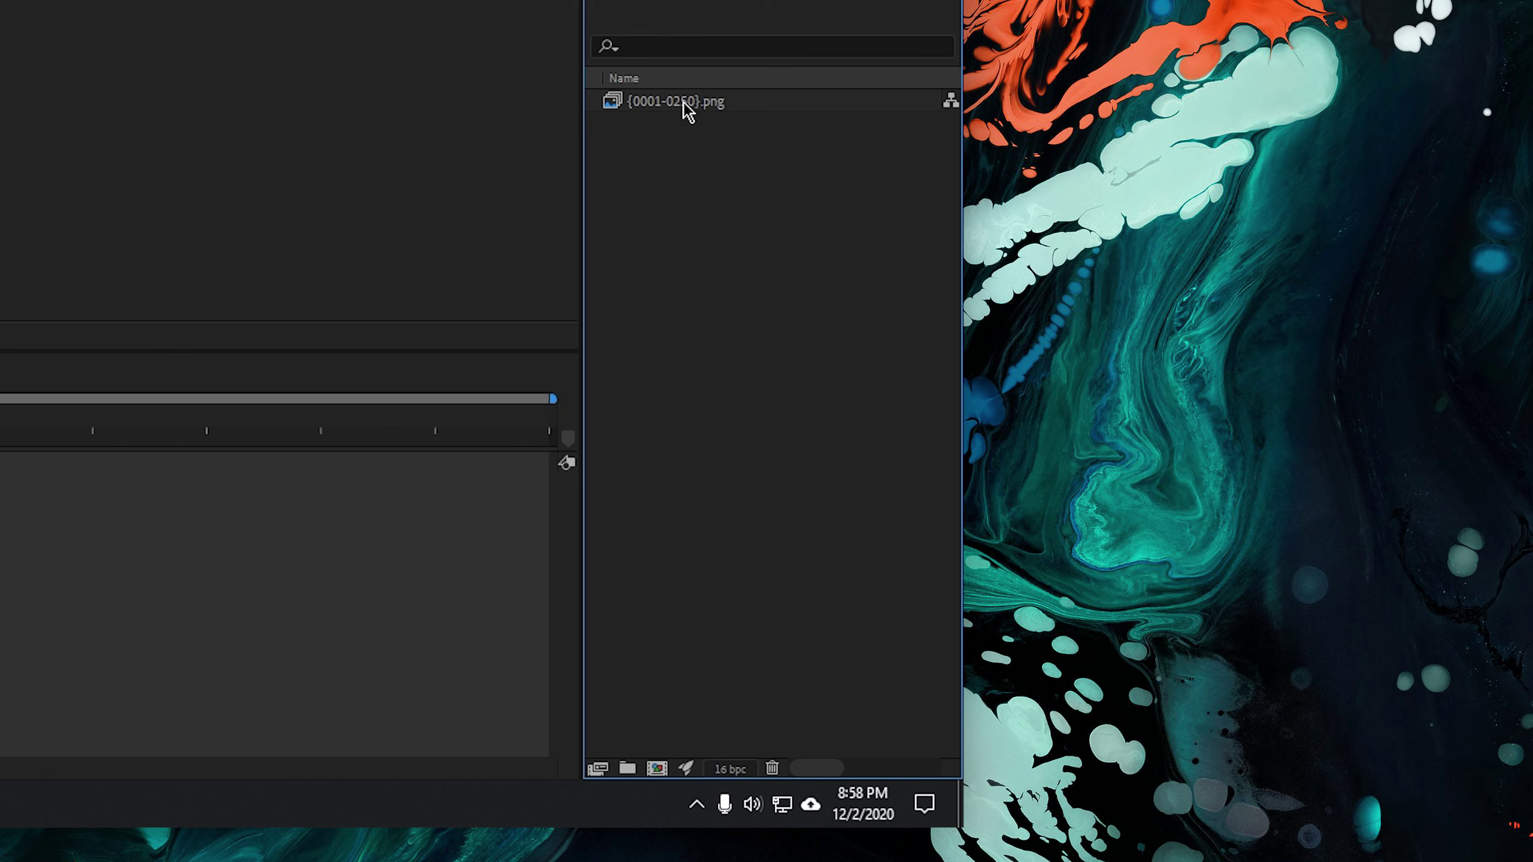
Create a composition containing the imported PNG sequence and show its transparency grid
drag(1390, 498, 1405, 702)
drag(657, 771, 657, 771)
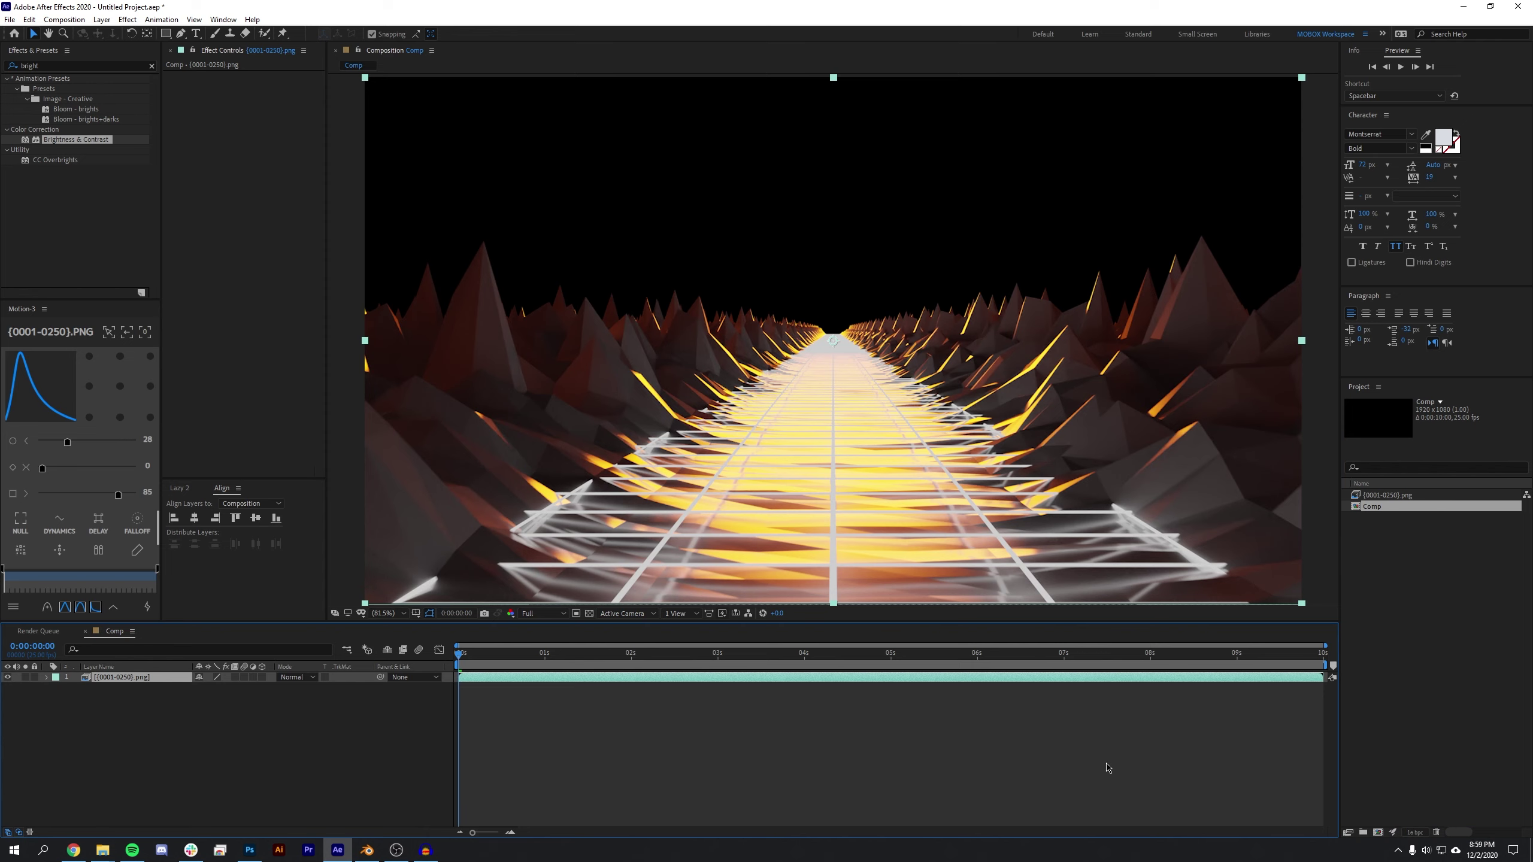
click(590, 614)
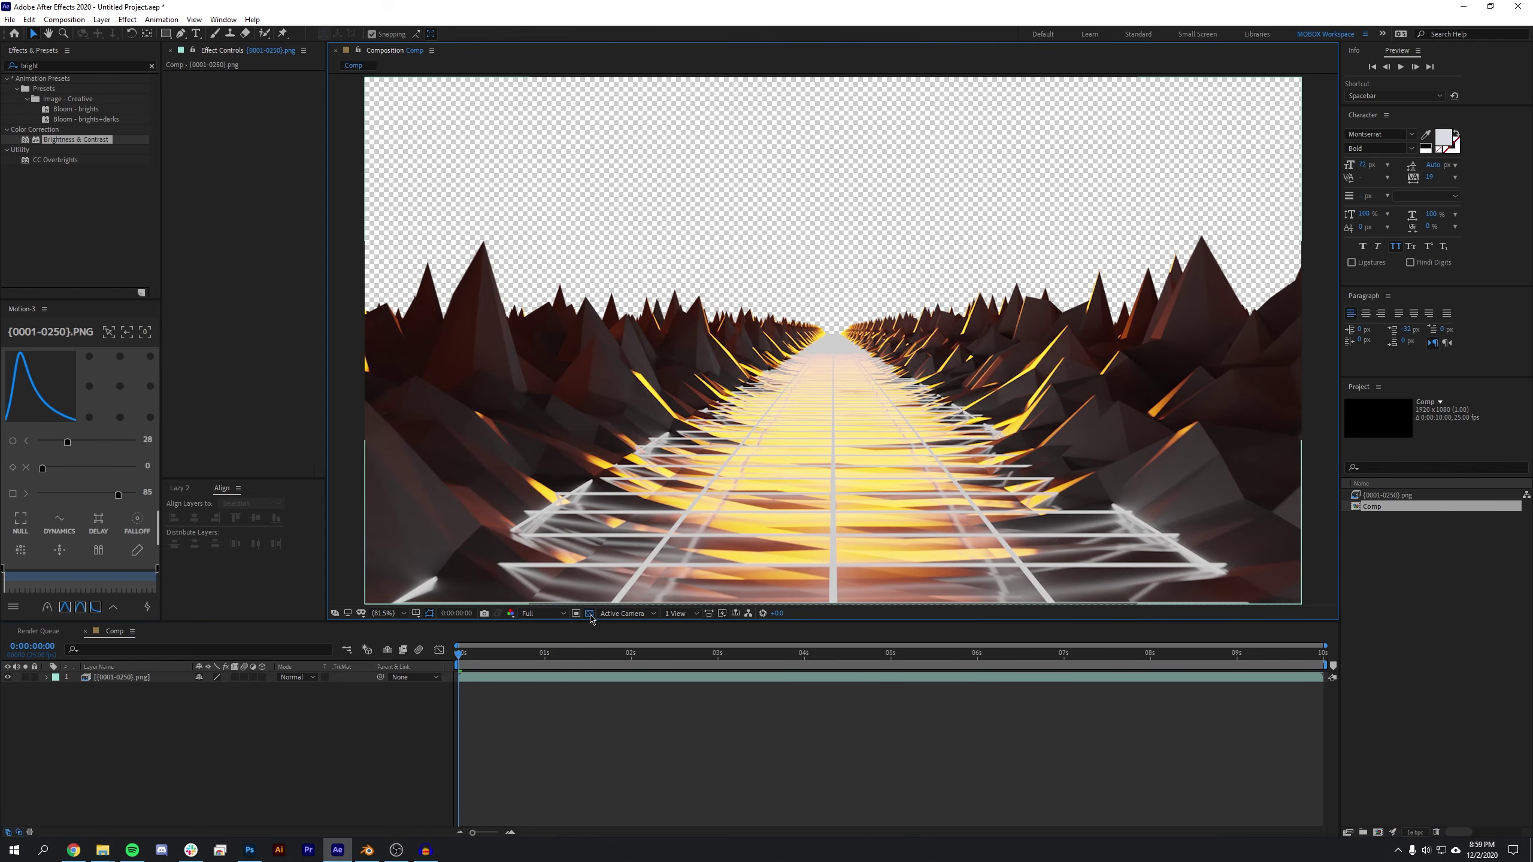
Add a full-frame solid in a very dark red and place it beneath the PNG sequence layer
click(90, 19)
mouse_move(181, 26)
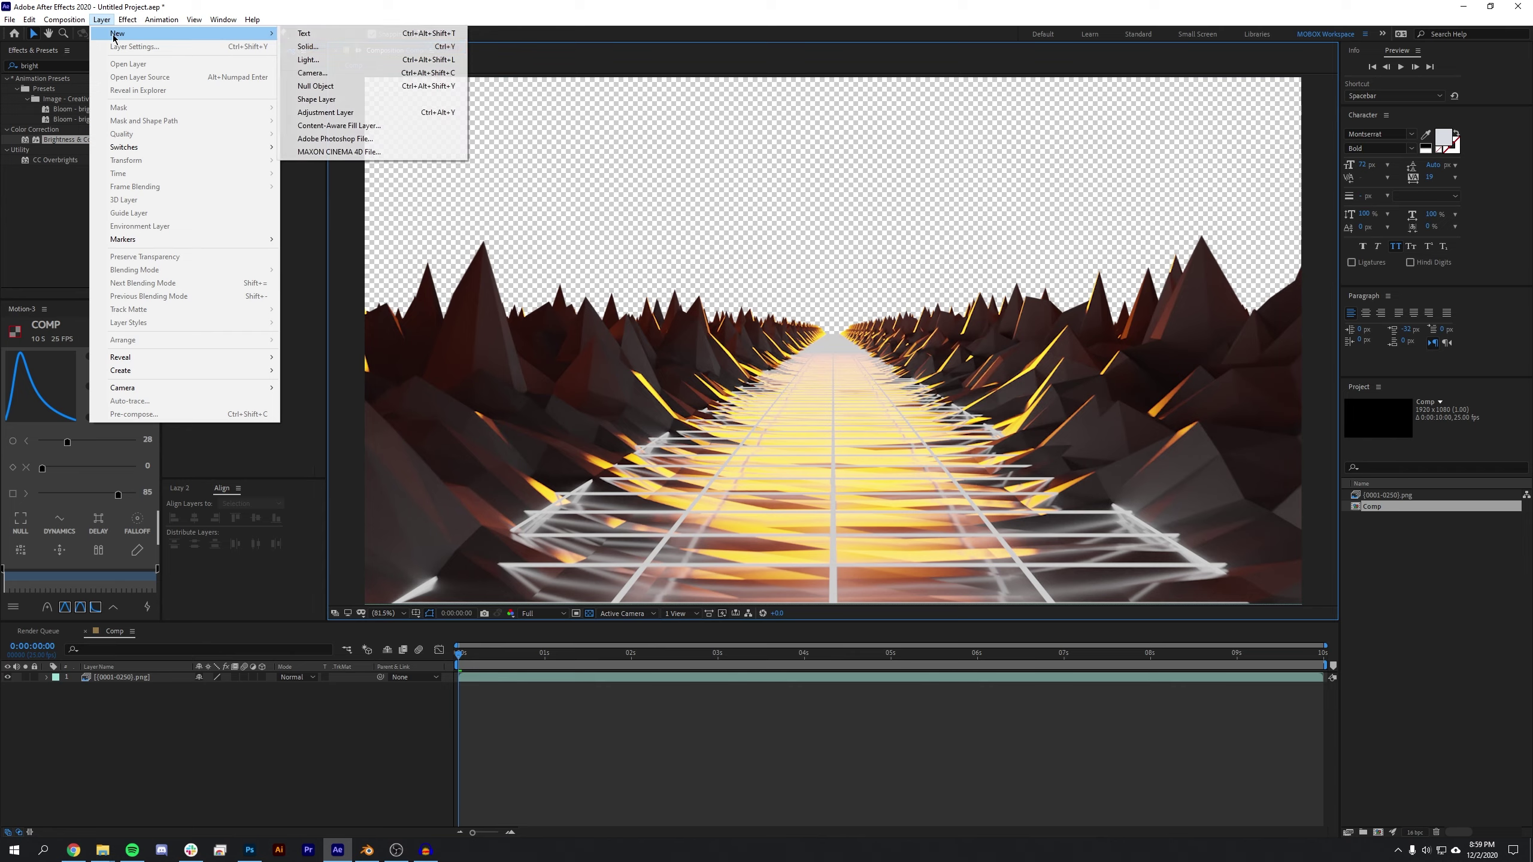
click(326, 47)
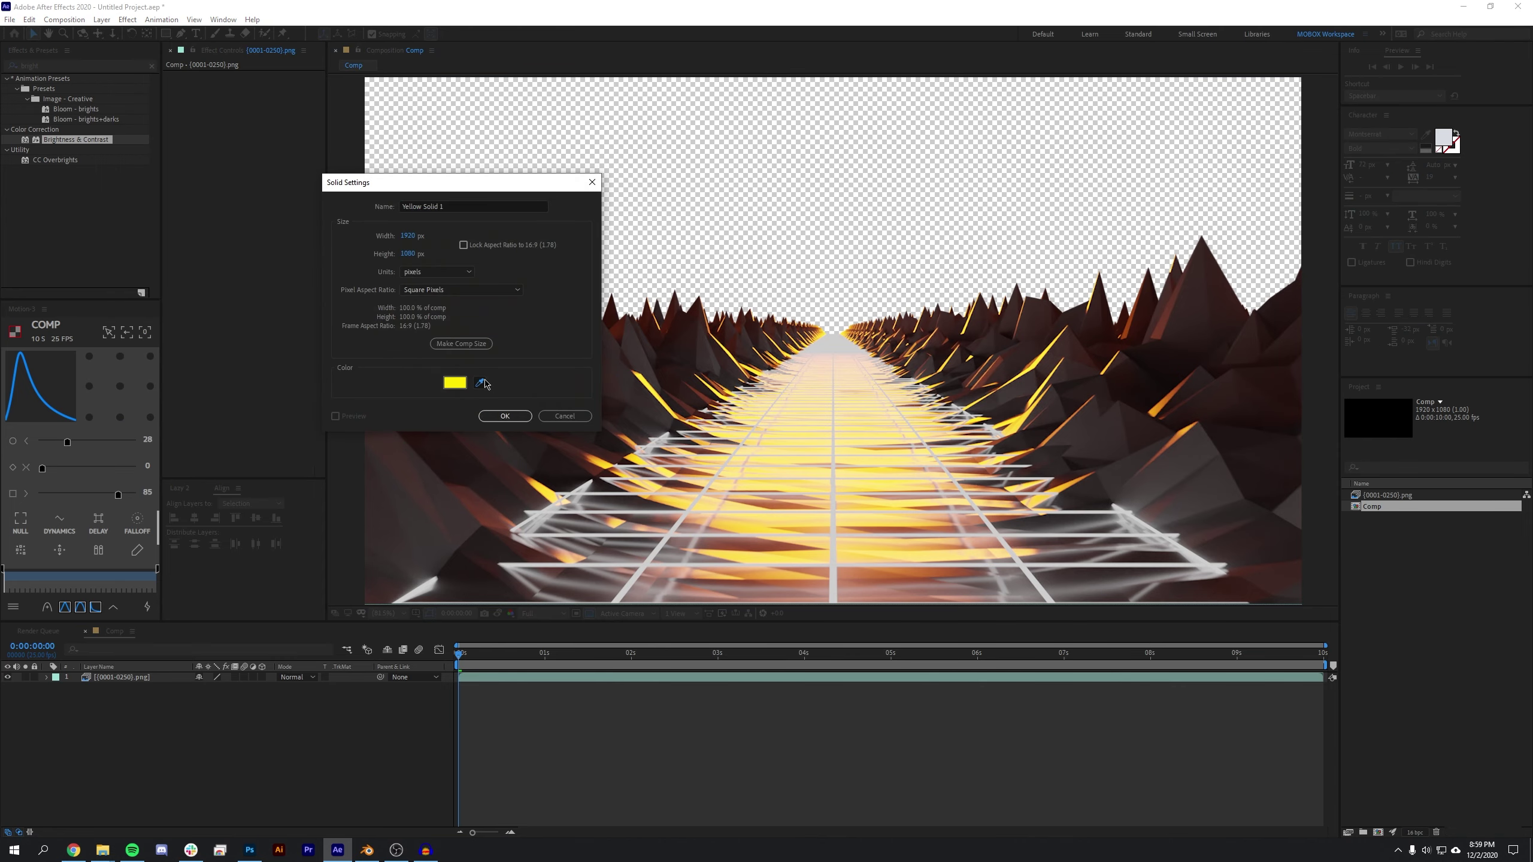
click(505, 416)
drag(140, 678, 141, 729)
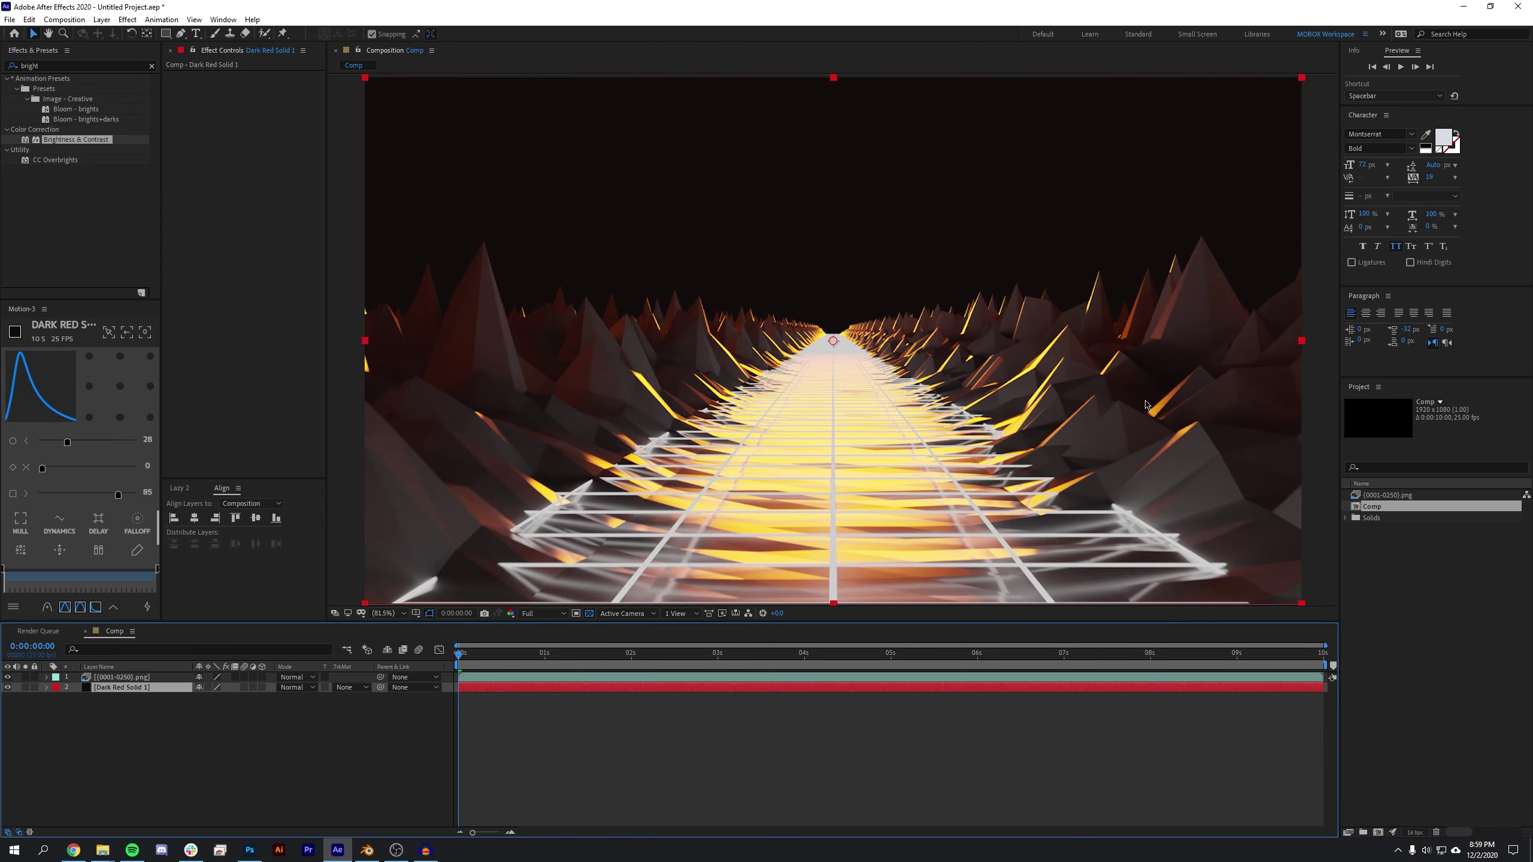
Add an adjustment layer with the Curves effect above the footage and pull its RGB curve slightly down in the shadows
scroll(1147, 405, down, 1)
click(101, 19)
mouse_move(181, 33)
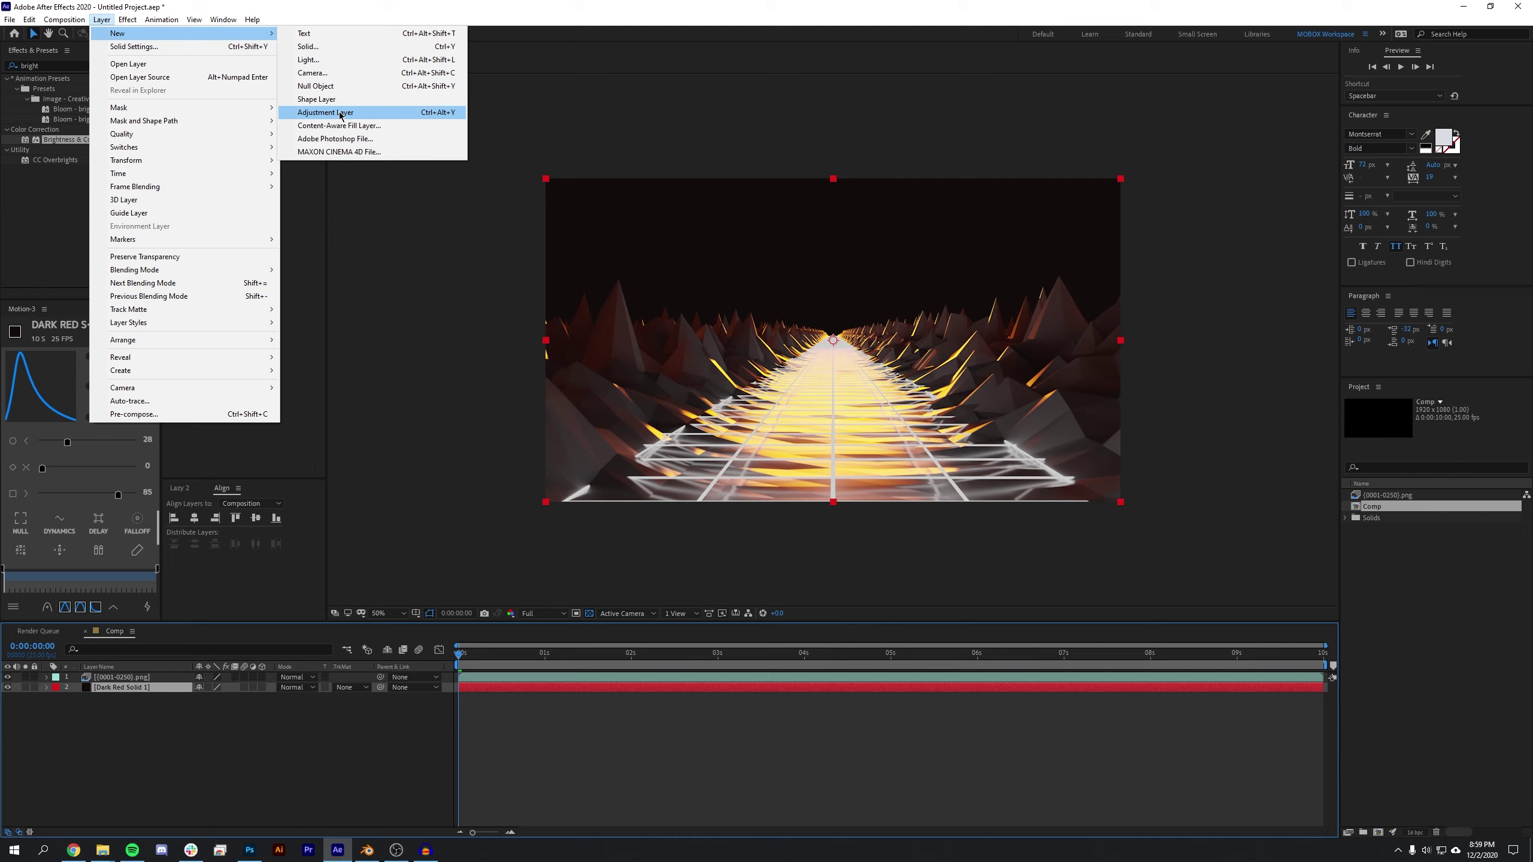
click(341, 115)
click(52, 66)
text(curves)
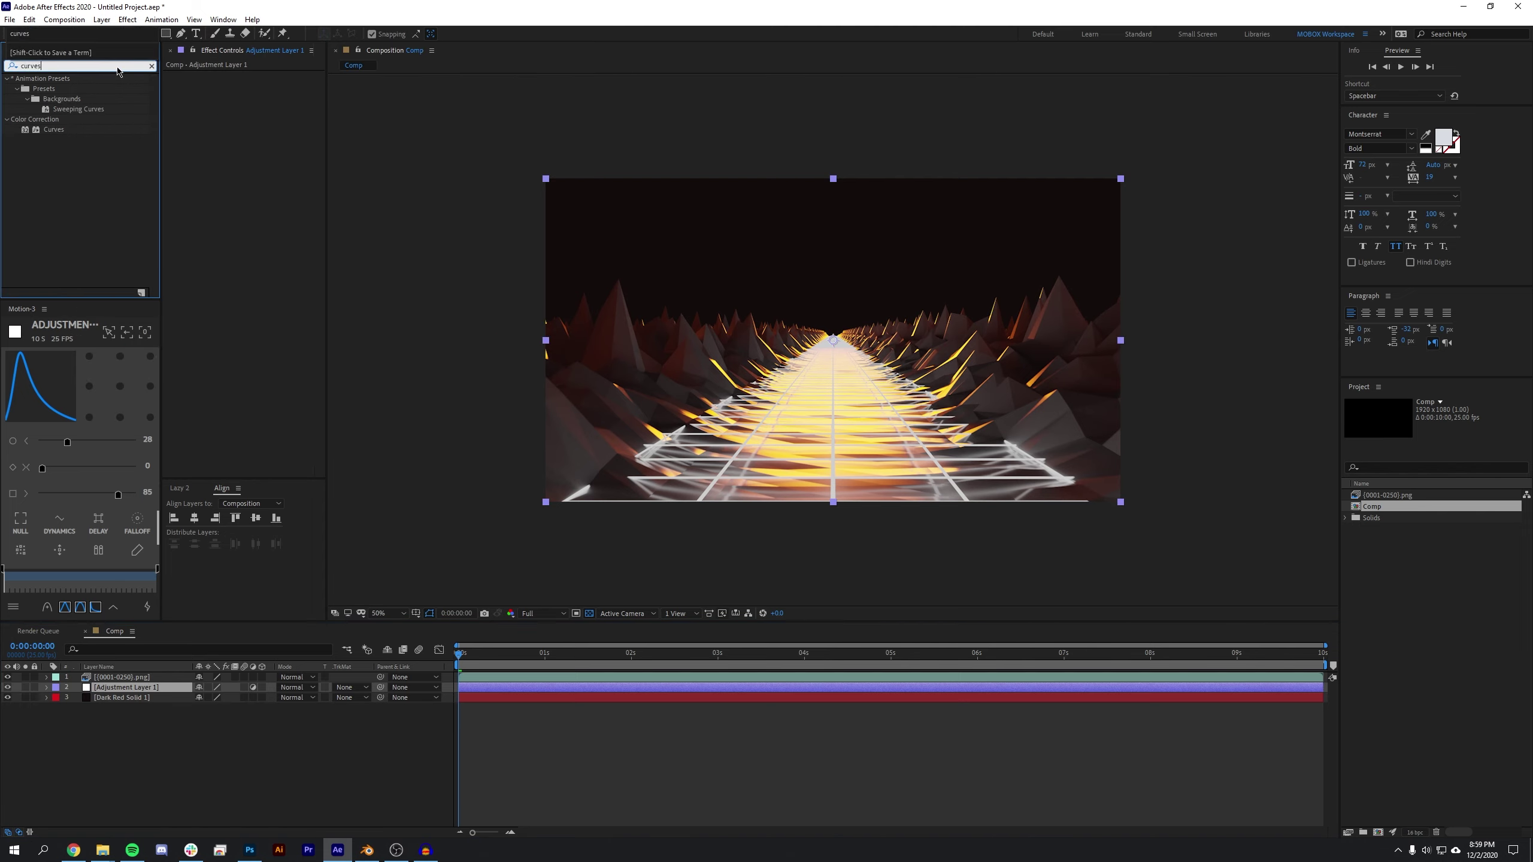
drag(46, 132, 117, 677)
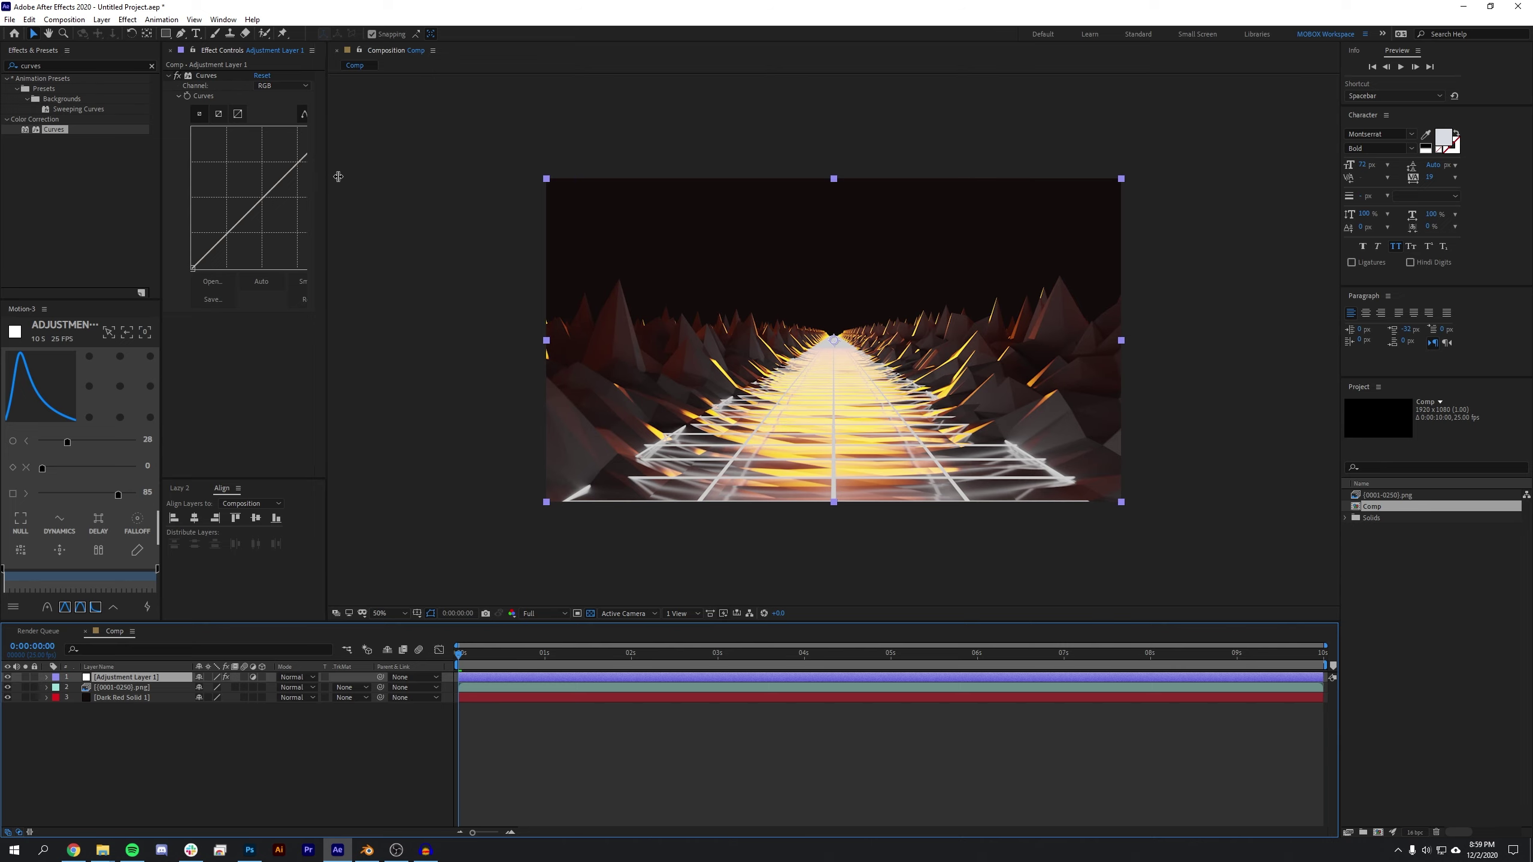
drag(329, 182, 413, 173)
drag(230, 231, 237, 237)
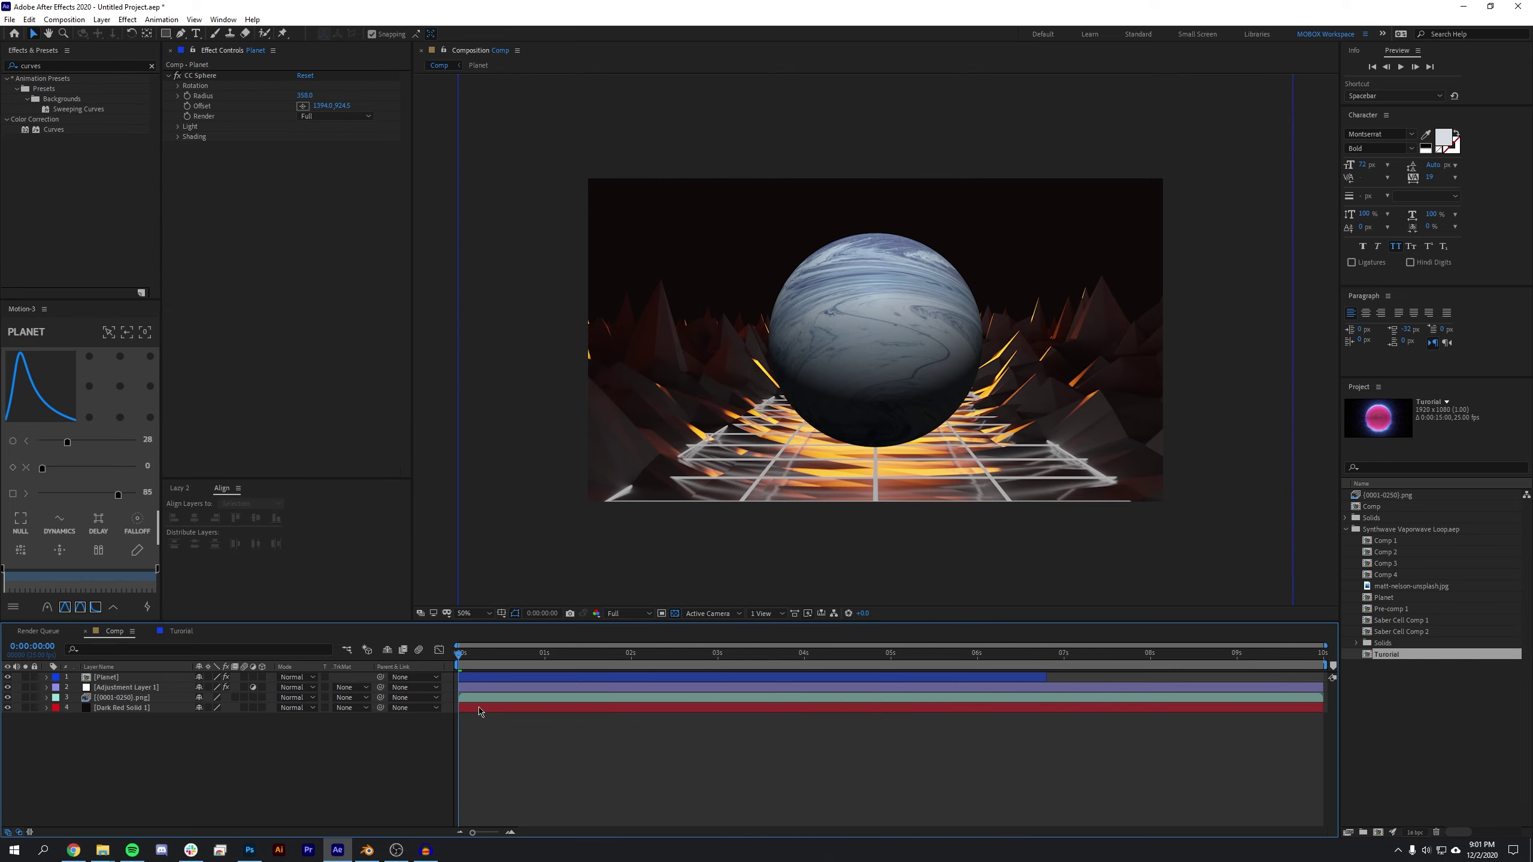
Scrub the composition to 0:00:01:23 and select the Planet layer
drag(460, 658, 624, 657)
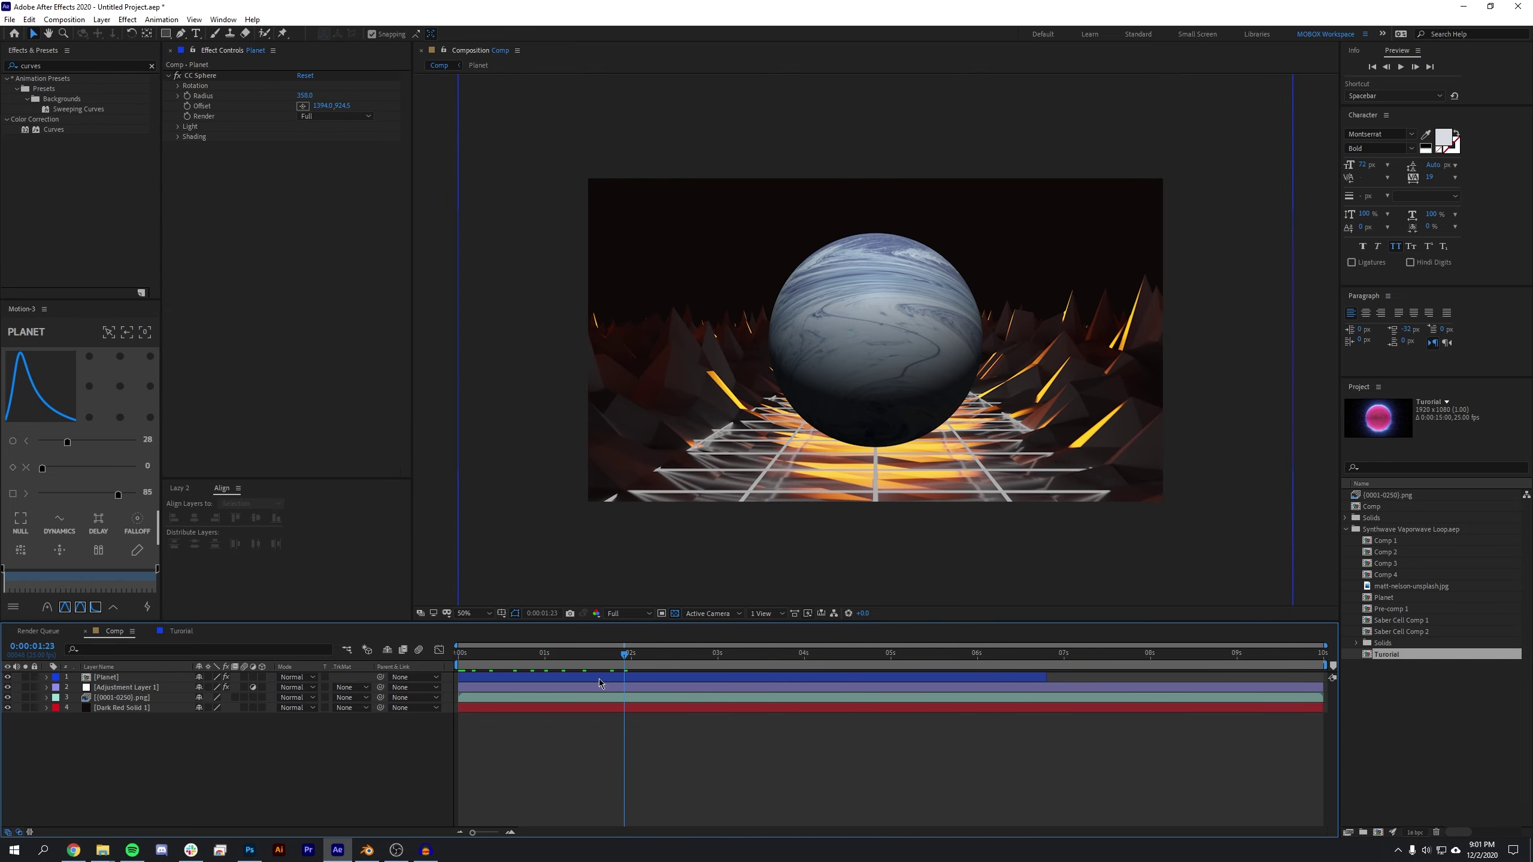
click(600, 683)
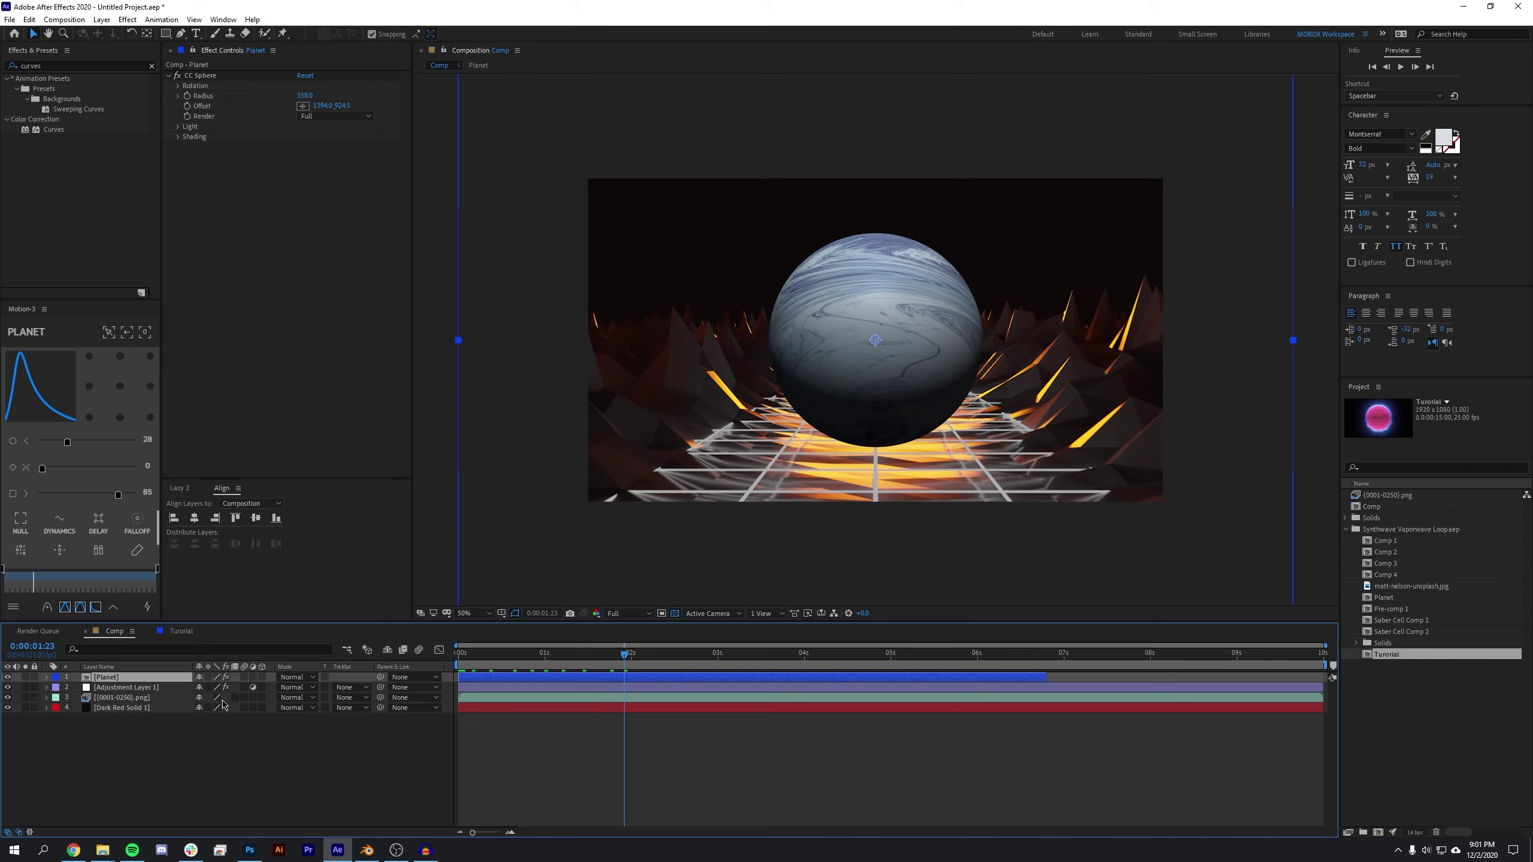